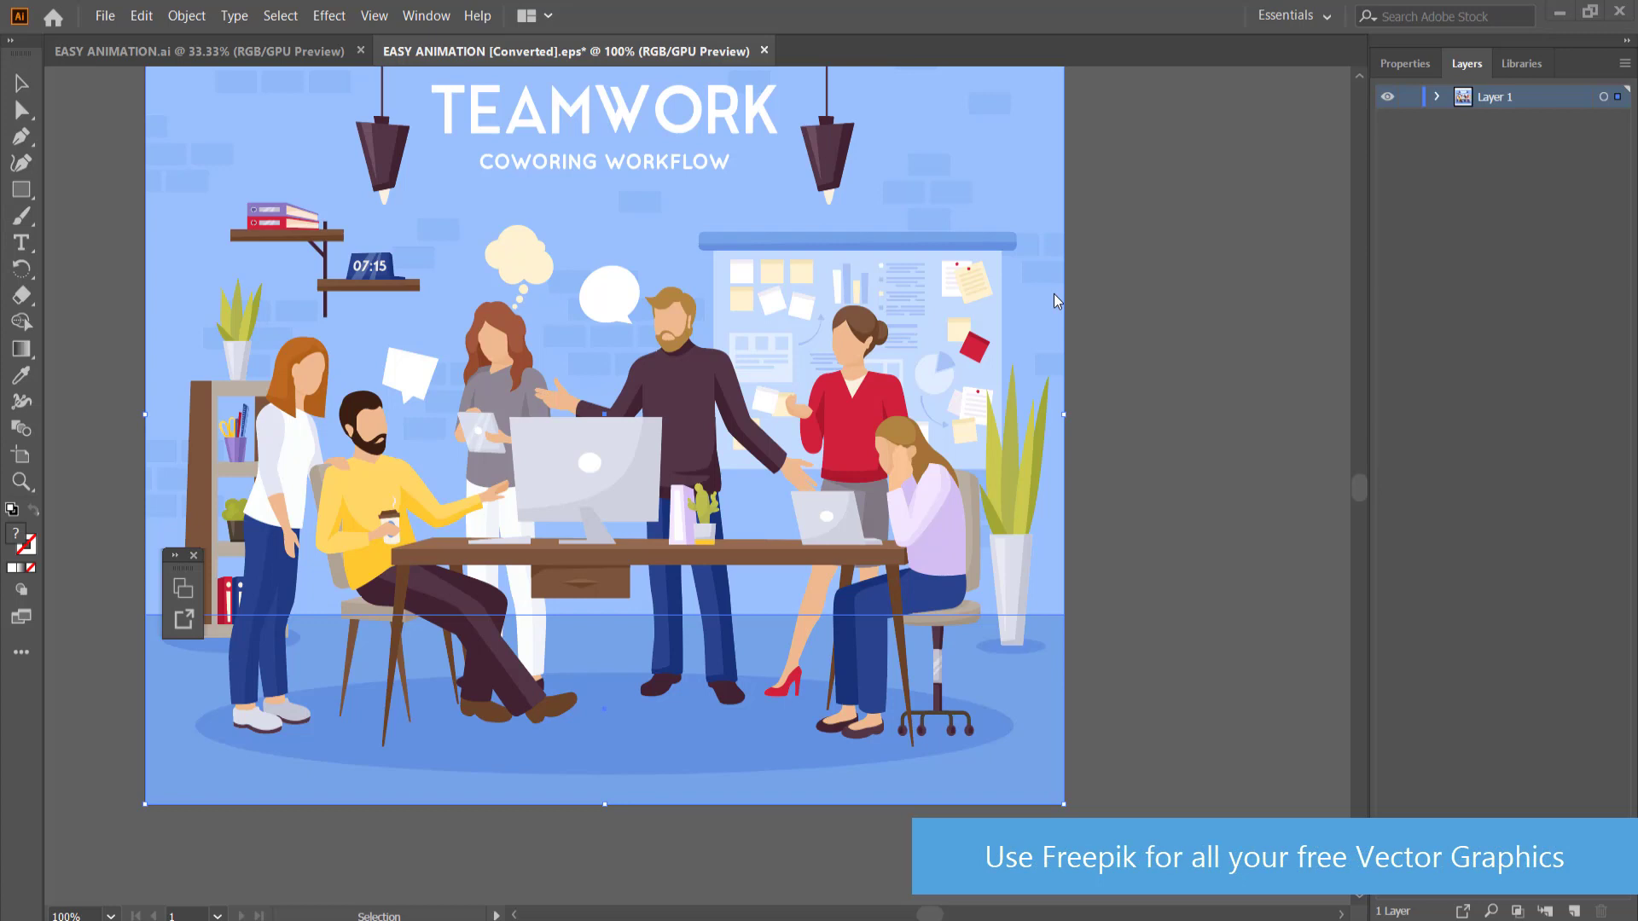
Expand Layer 1 and its first group to inspect the artwork's structure, and delete the TEAMWORK title with its subtitle
scroll(1089, 300, up, 2)
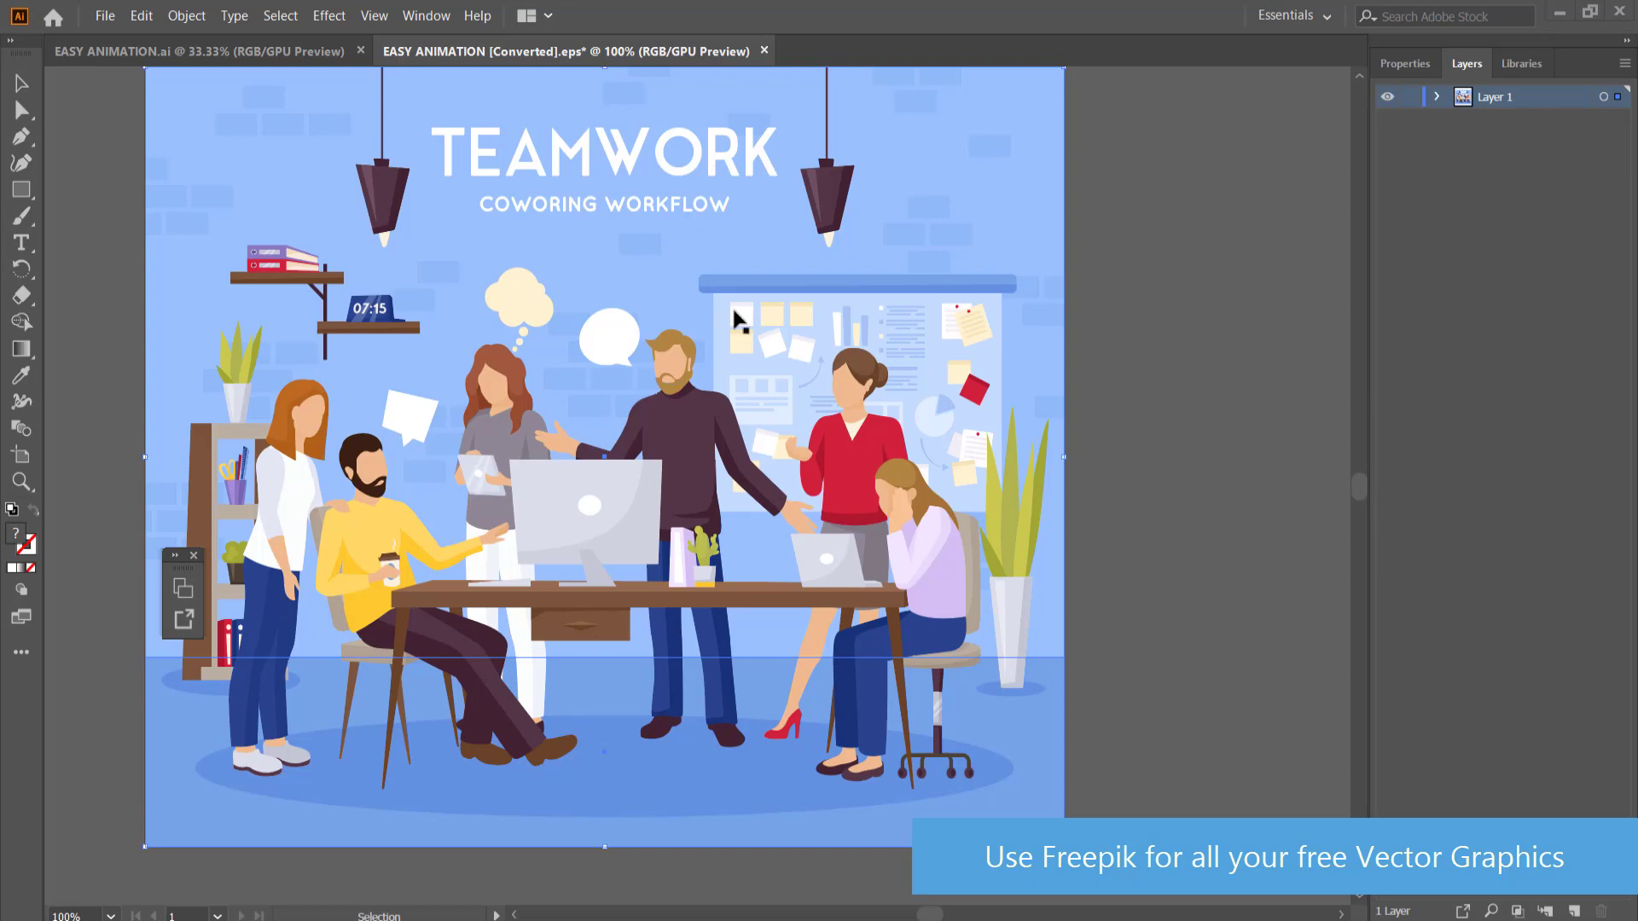
click(1437, 97)
click(1461, 120)
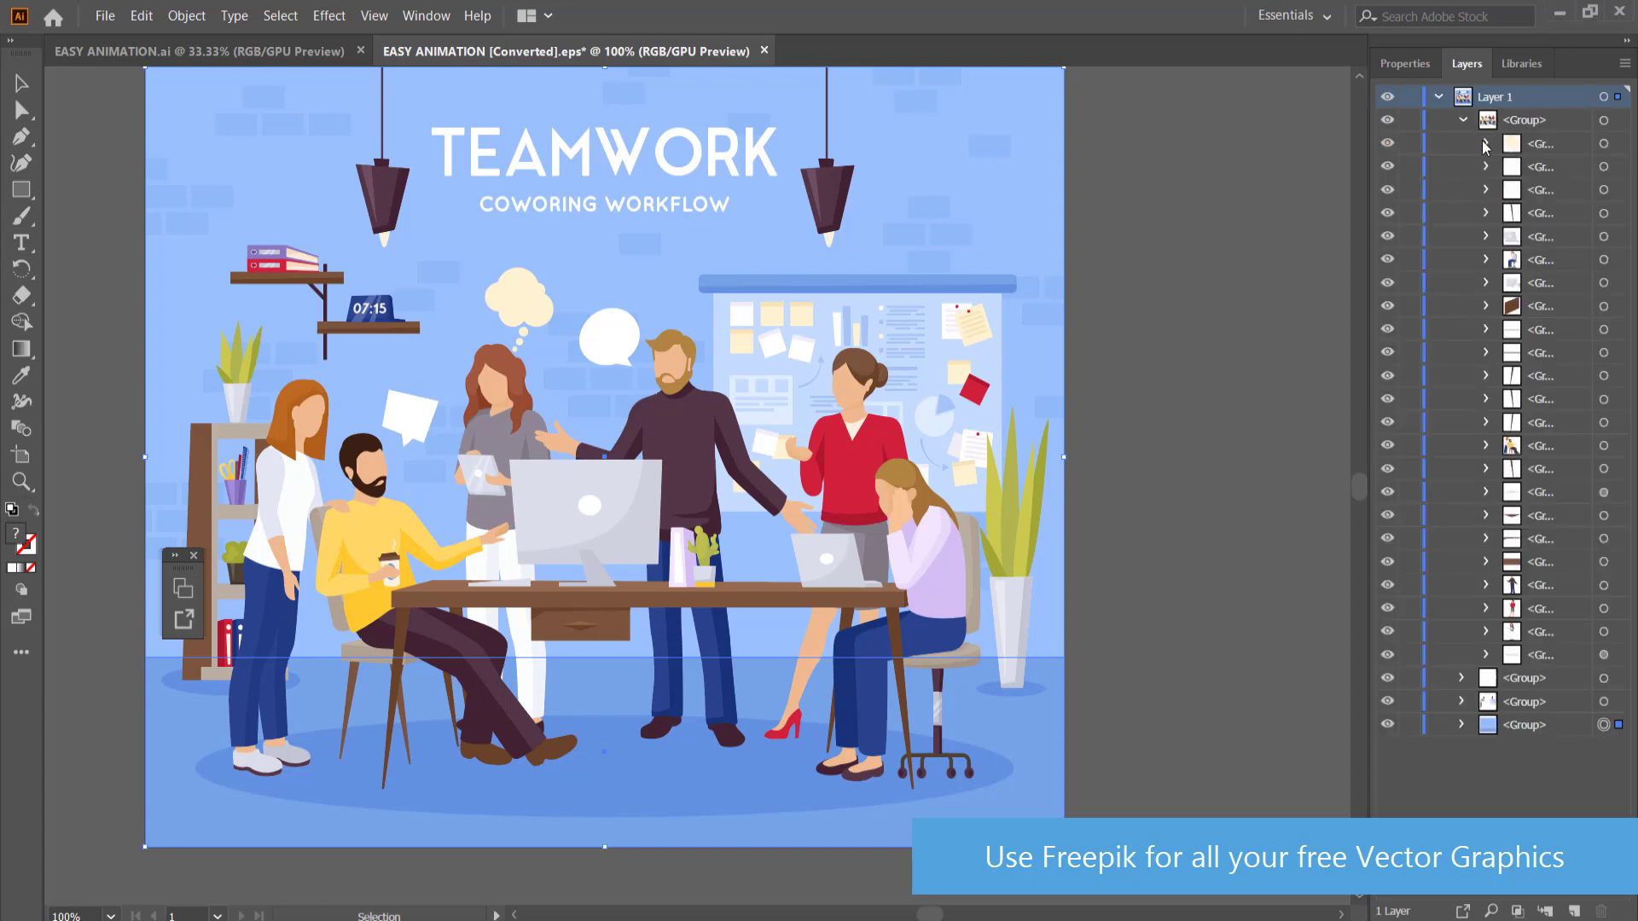
click(1465, 120)
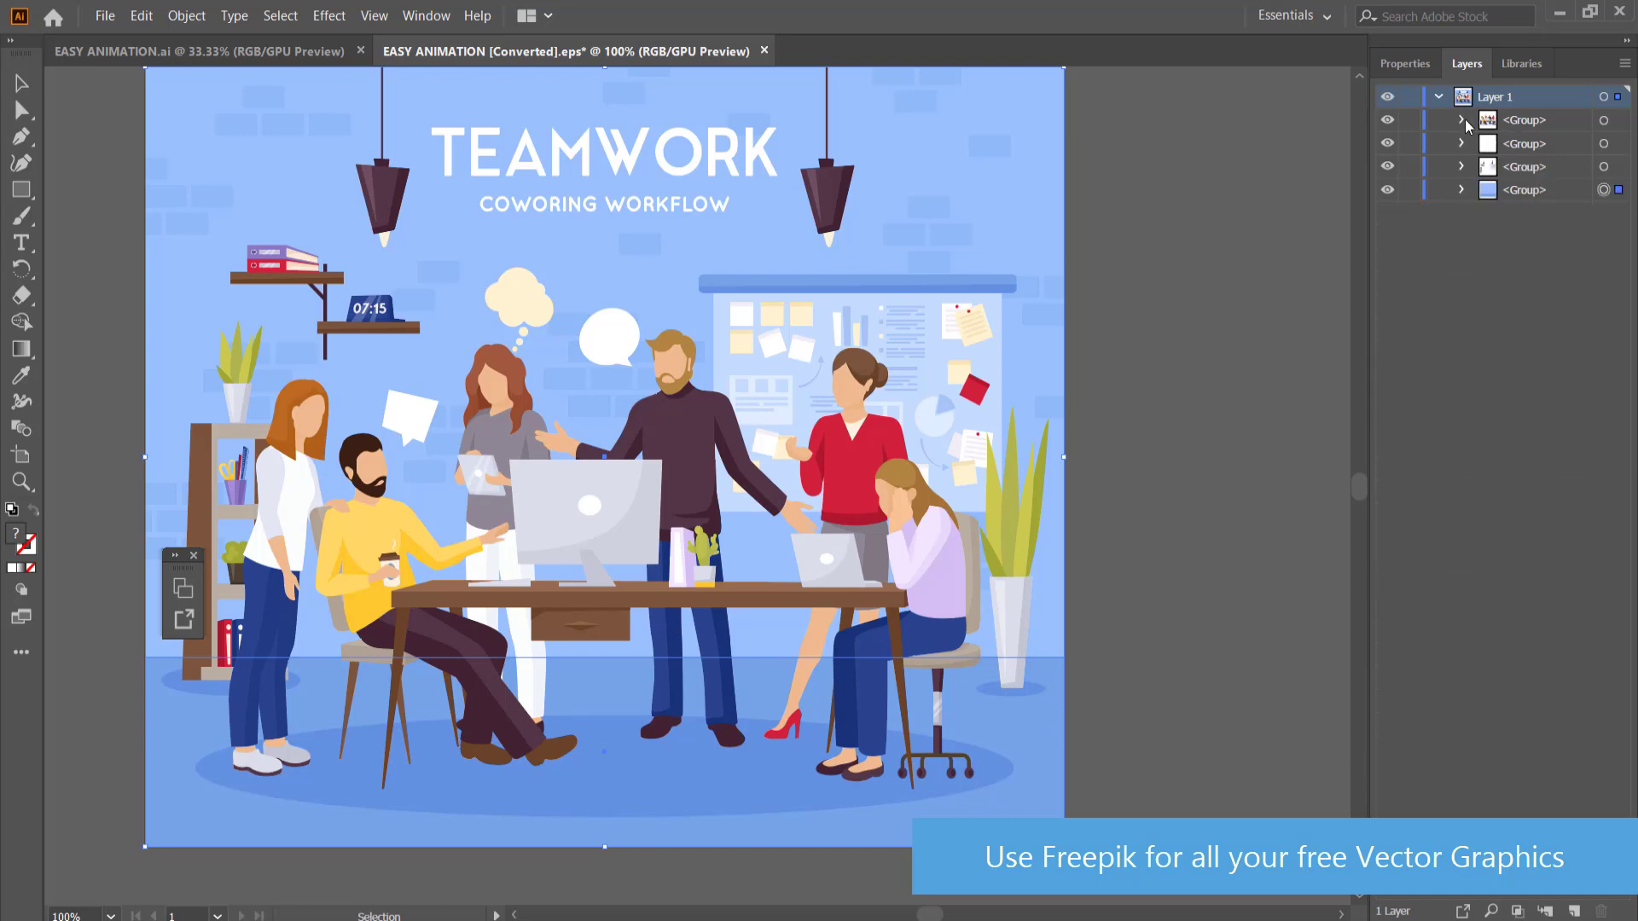
click(1464, 120)
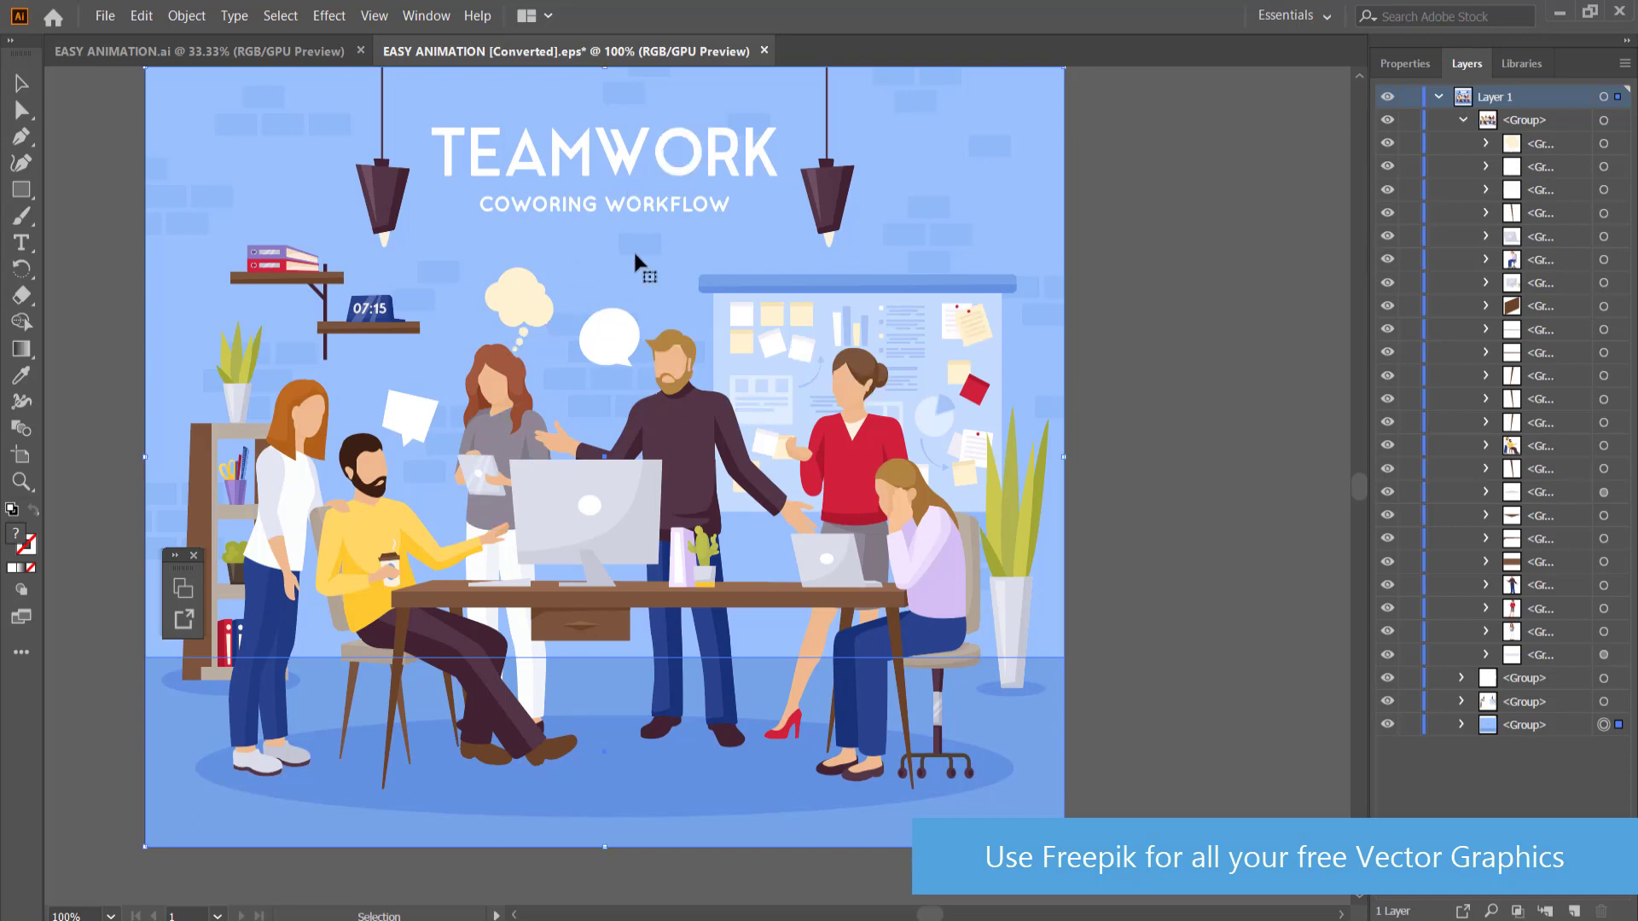
click(628, 150)
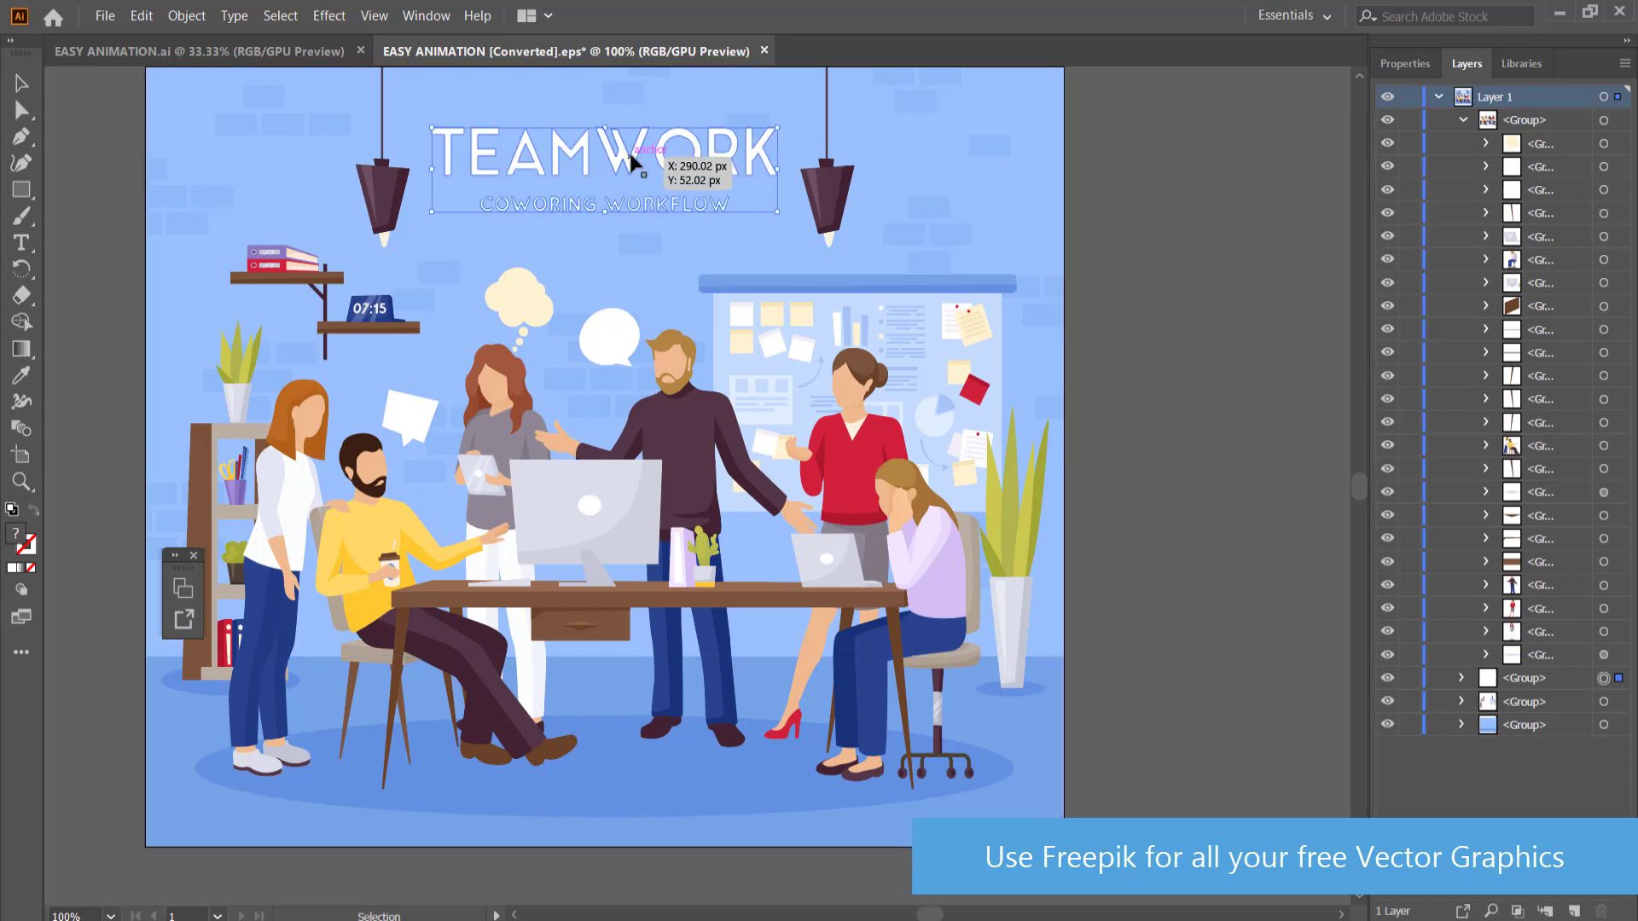
key(Delete)
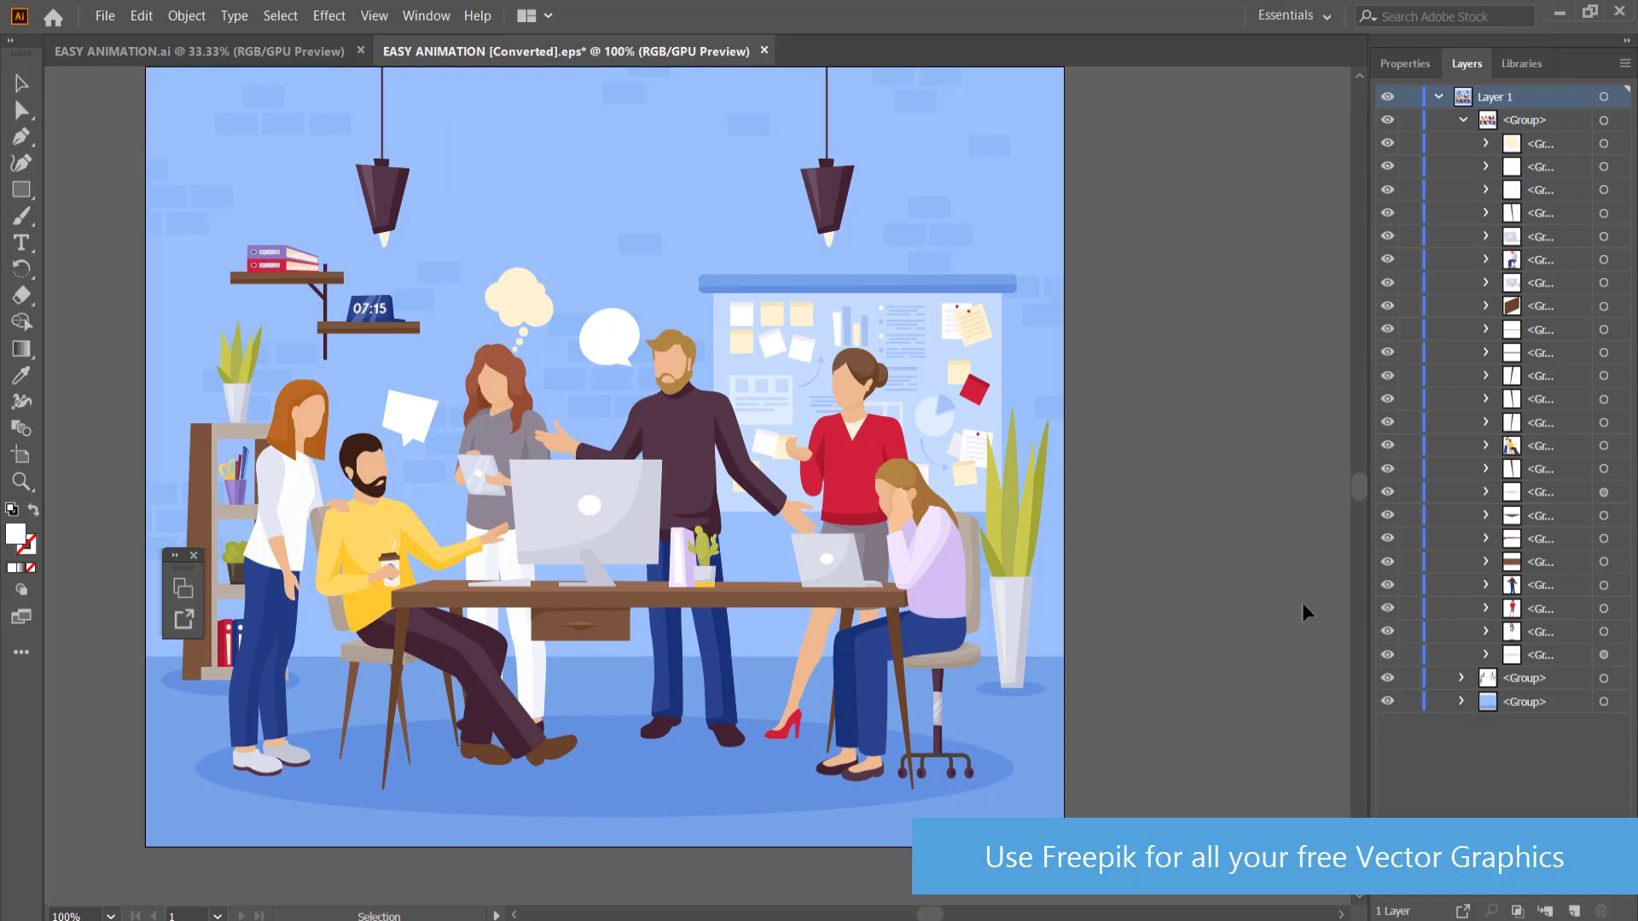
Identify the left hanging lamp's group by toggling its visibility, and move it out of Layer 1 into a new layer
click(1462, 679)
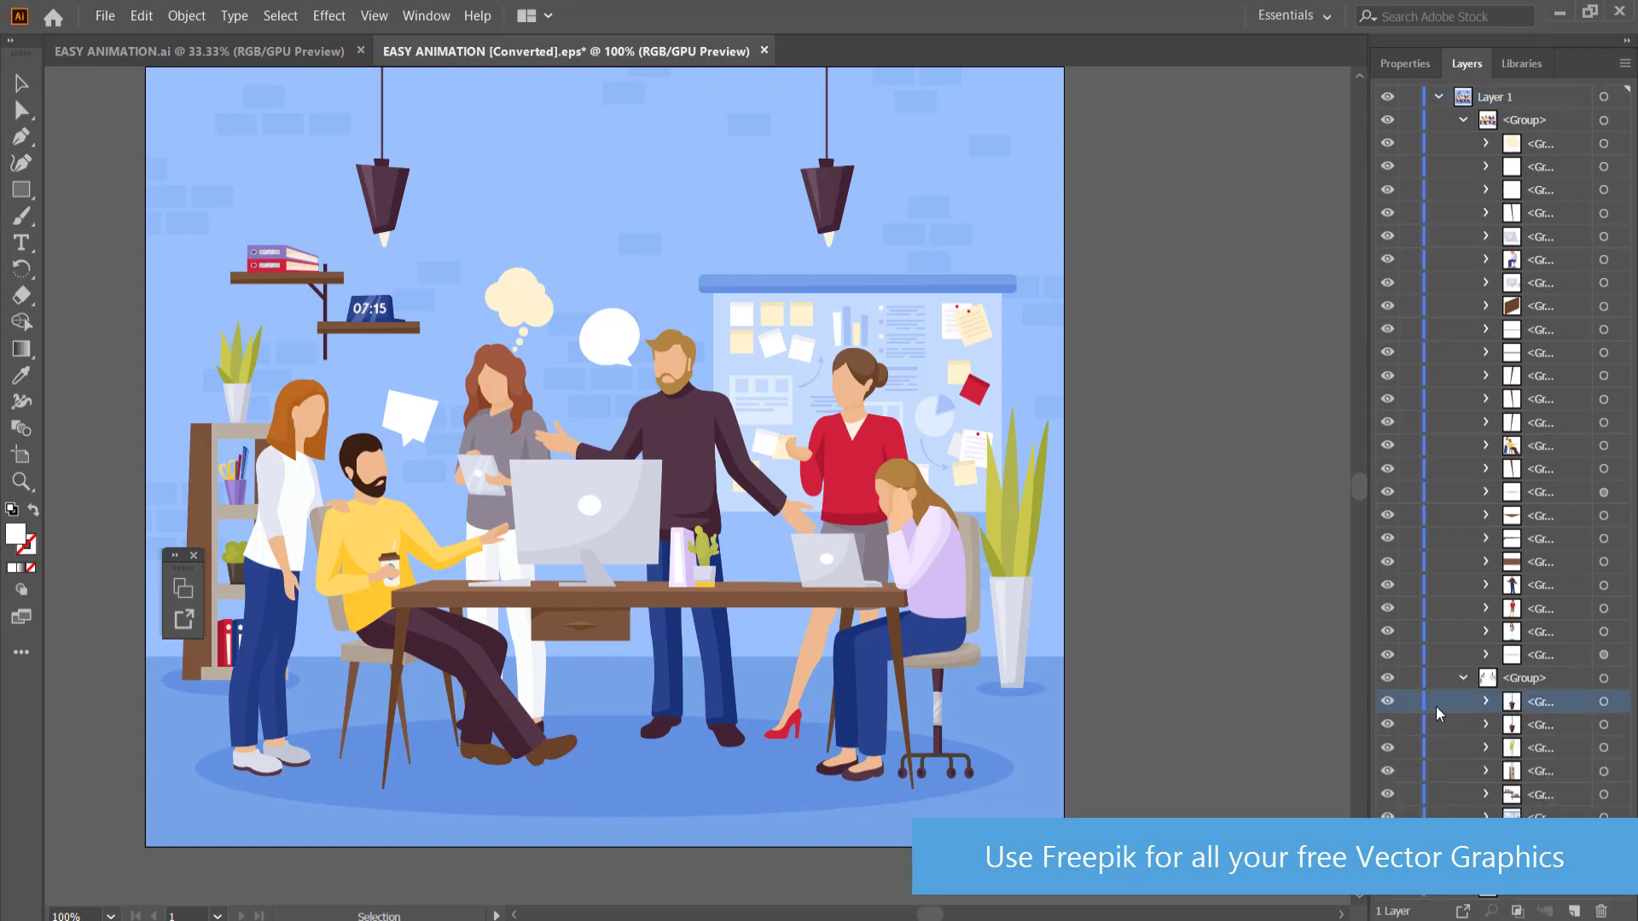
click(1386, 703)
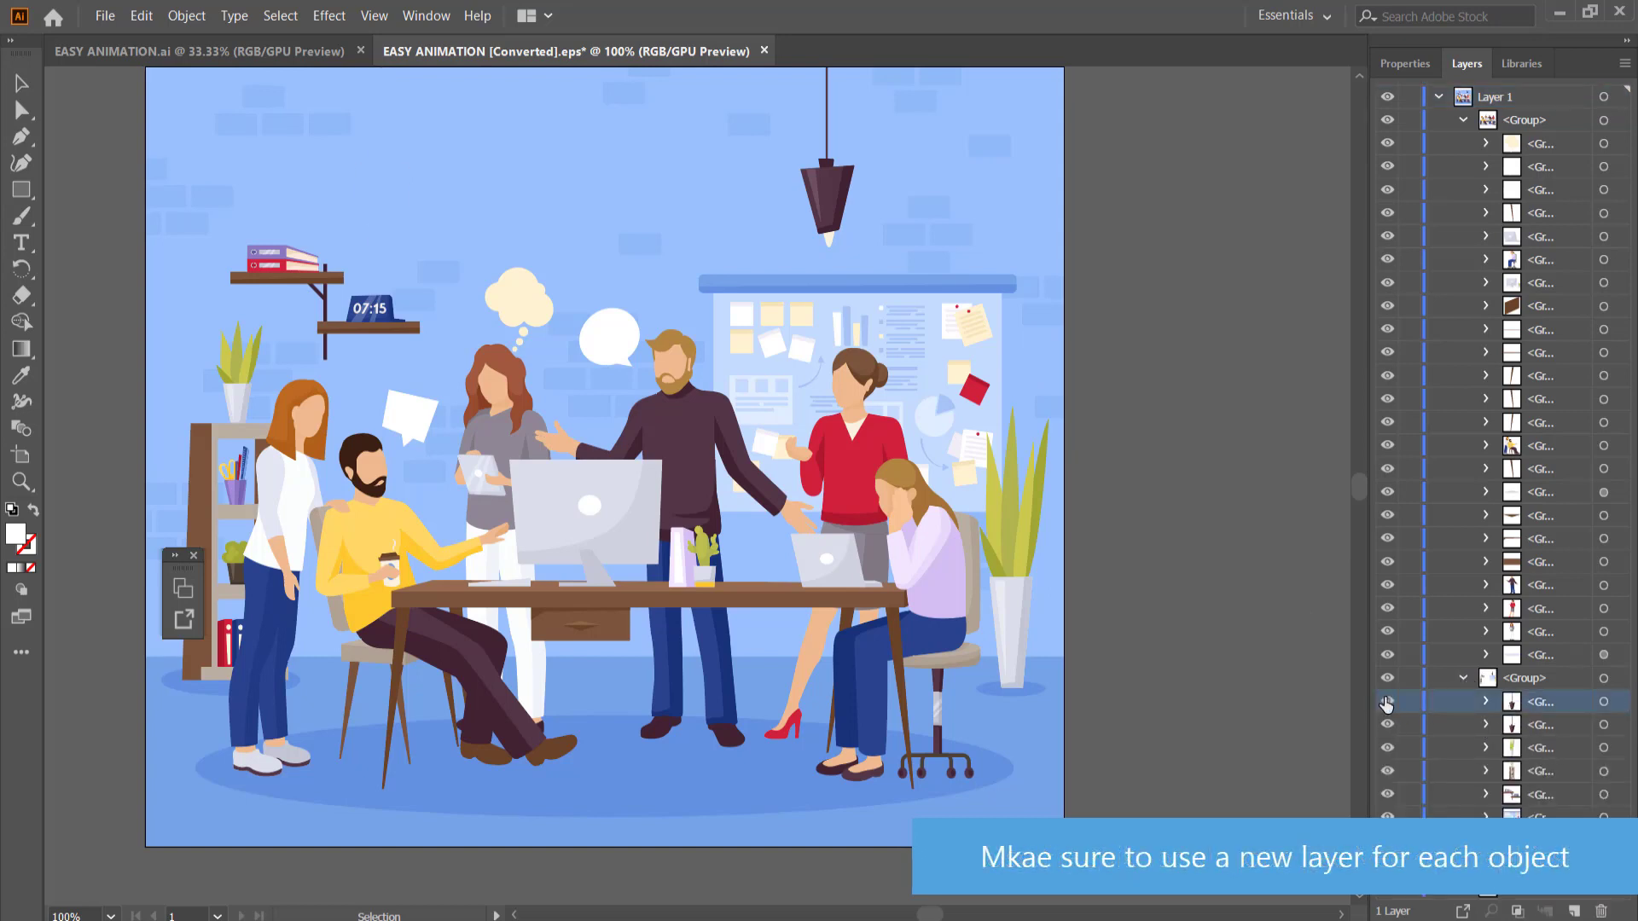
click(1386, 703)
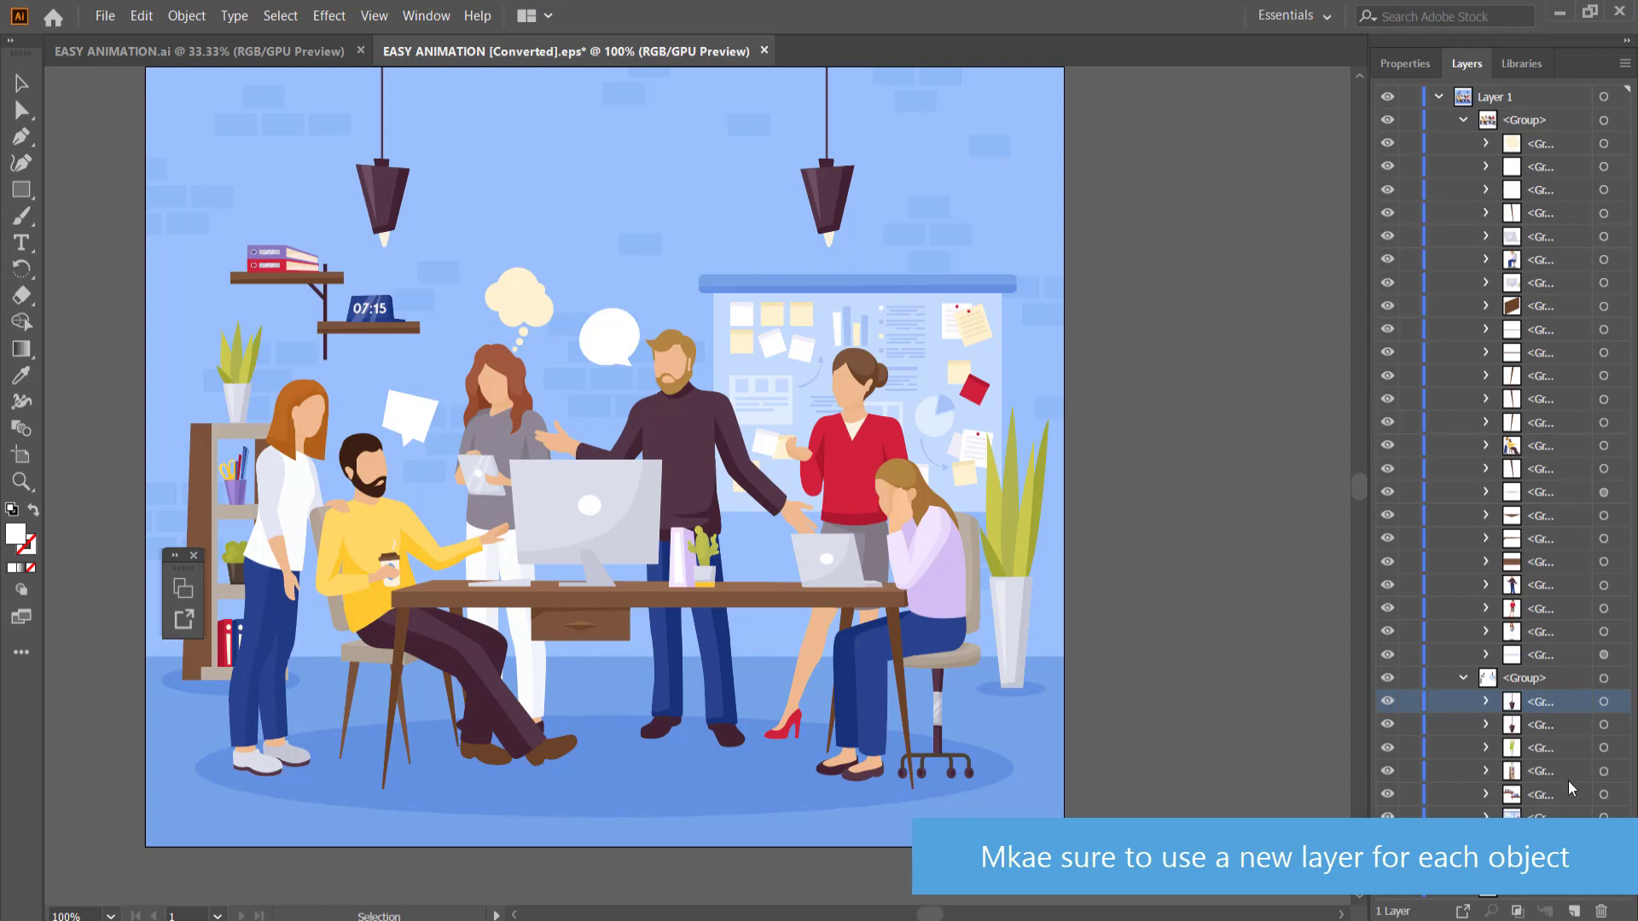
click(1575, 913)
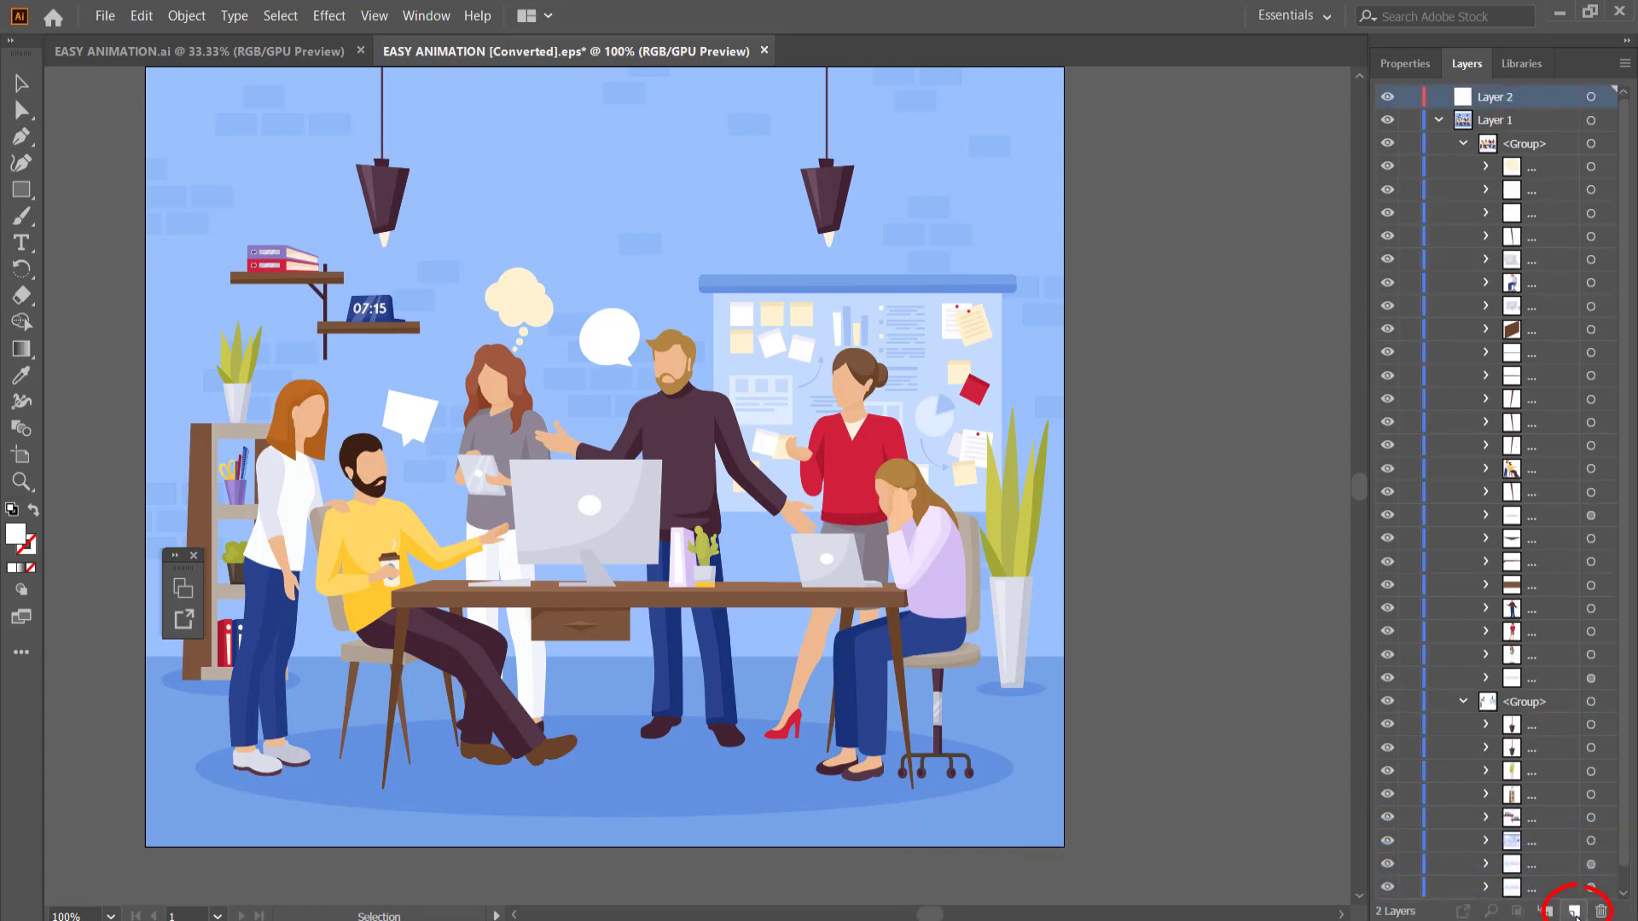
drag(1528, 726, 1492, 98)
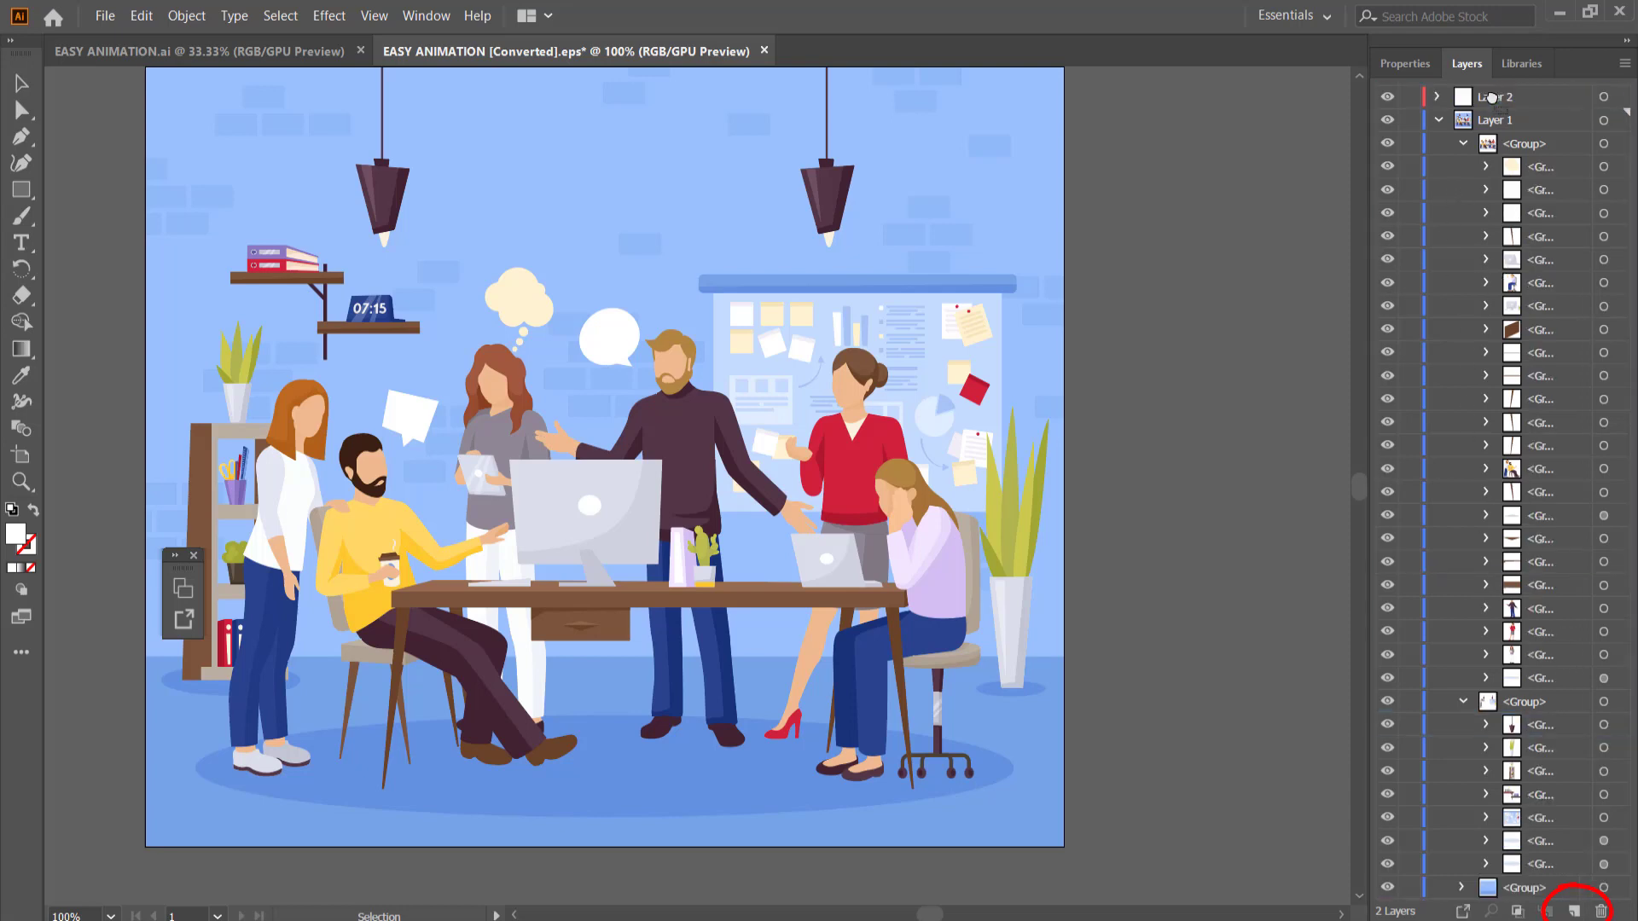
click(1387, 98)
click(1387, 98)
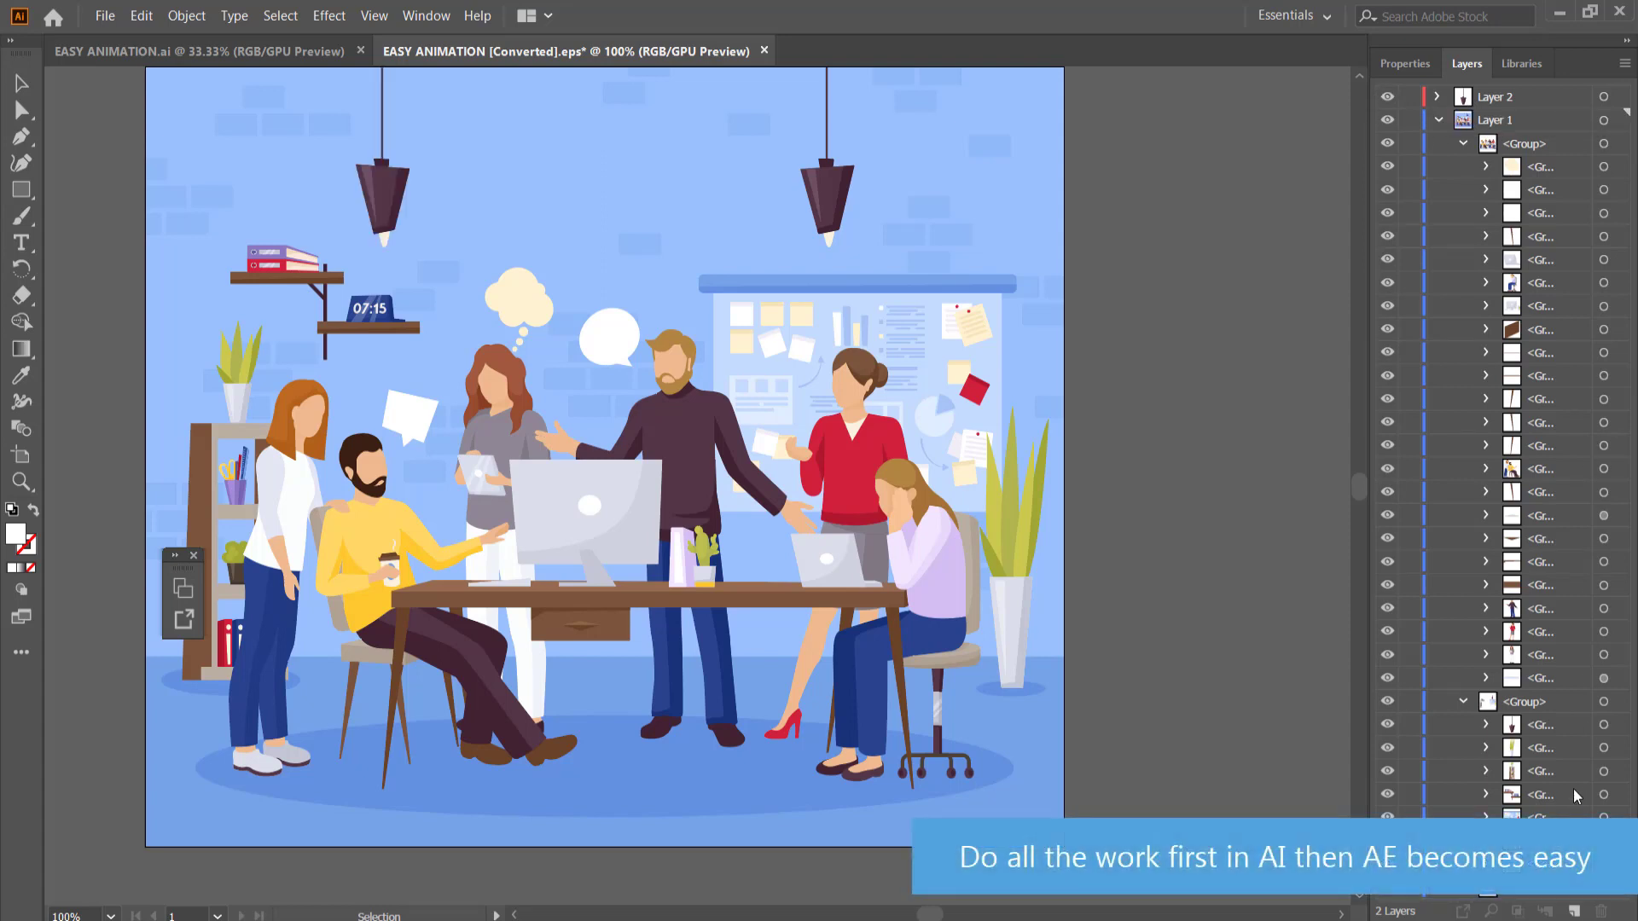
Move the right hanging lamp and the tall potted plant out of Layer 1, each into its own new layer
click(1574, 911)
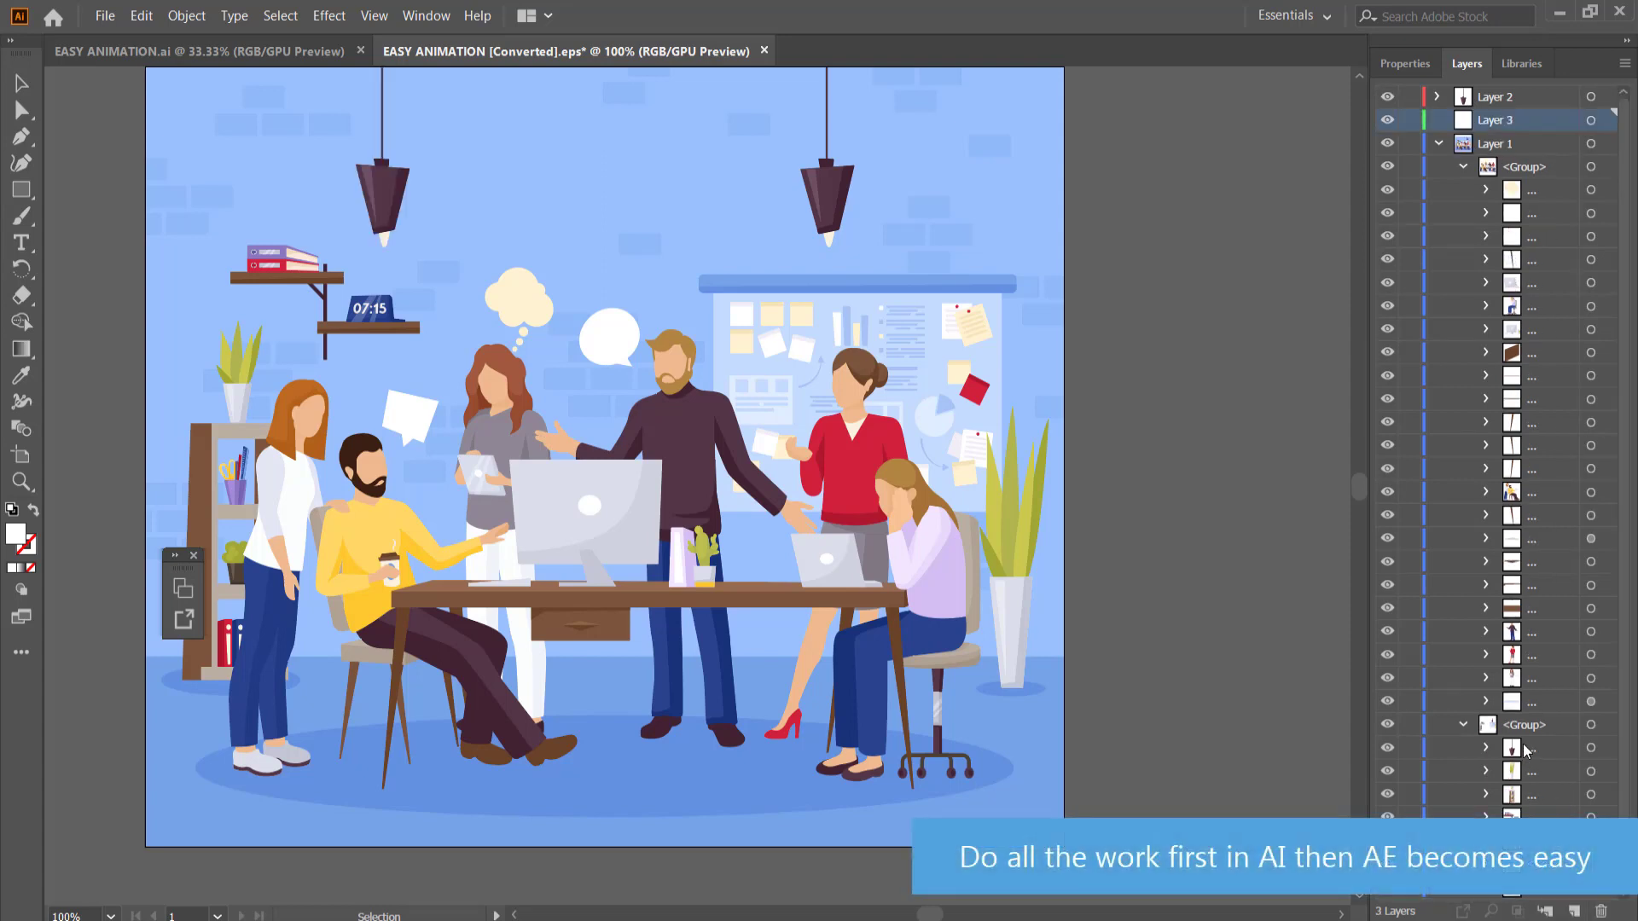
drag(1462, 516, 1483, 120)
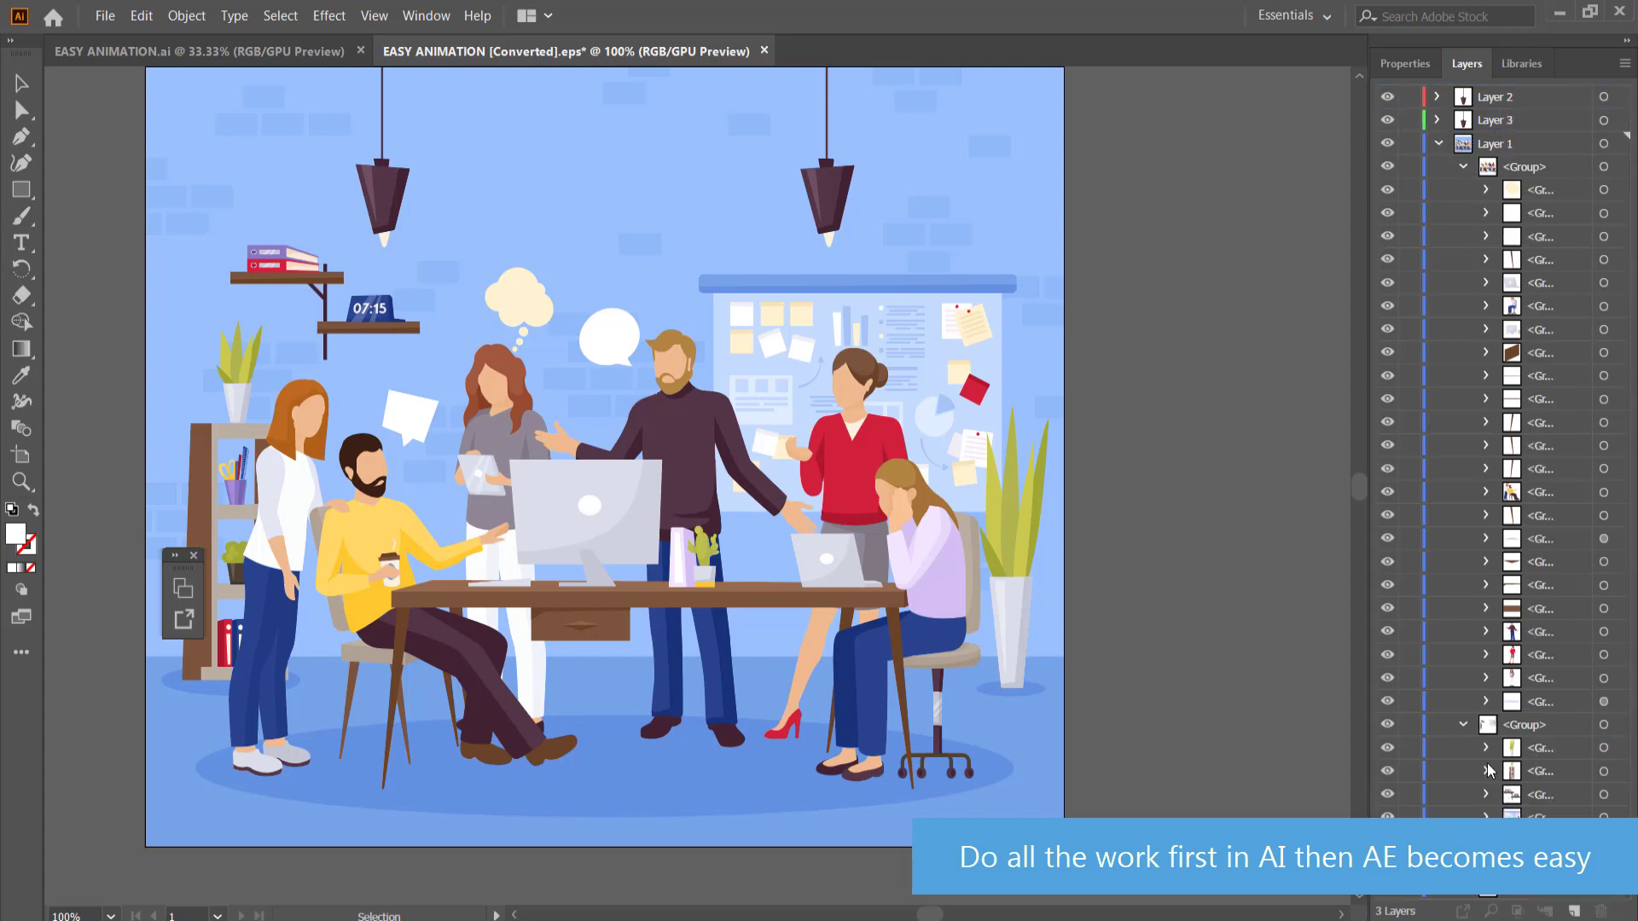
click(1390, 748)
click(1389, 748)
click(1572, 909)
drag(1436, 285, 1495, 143)
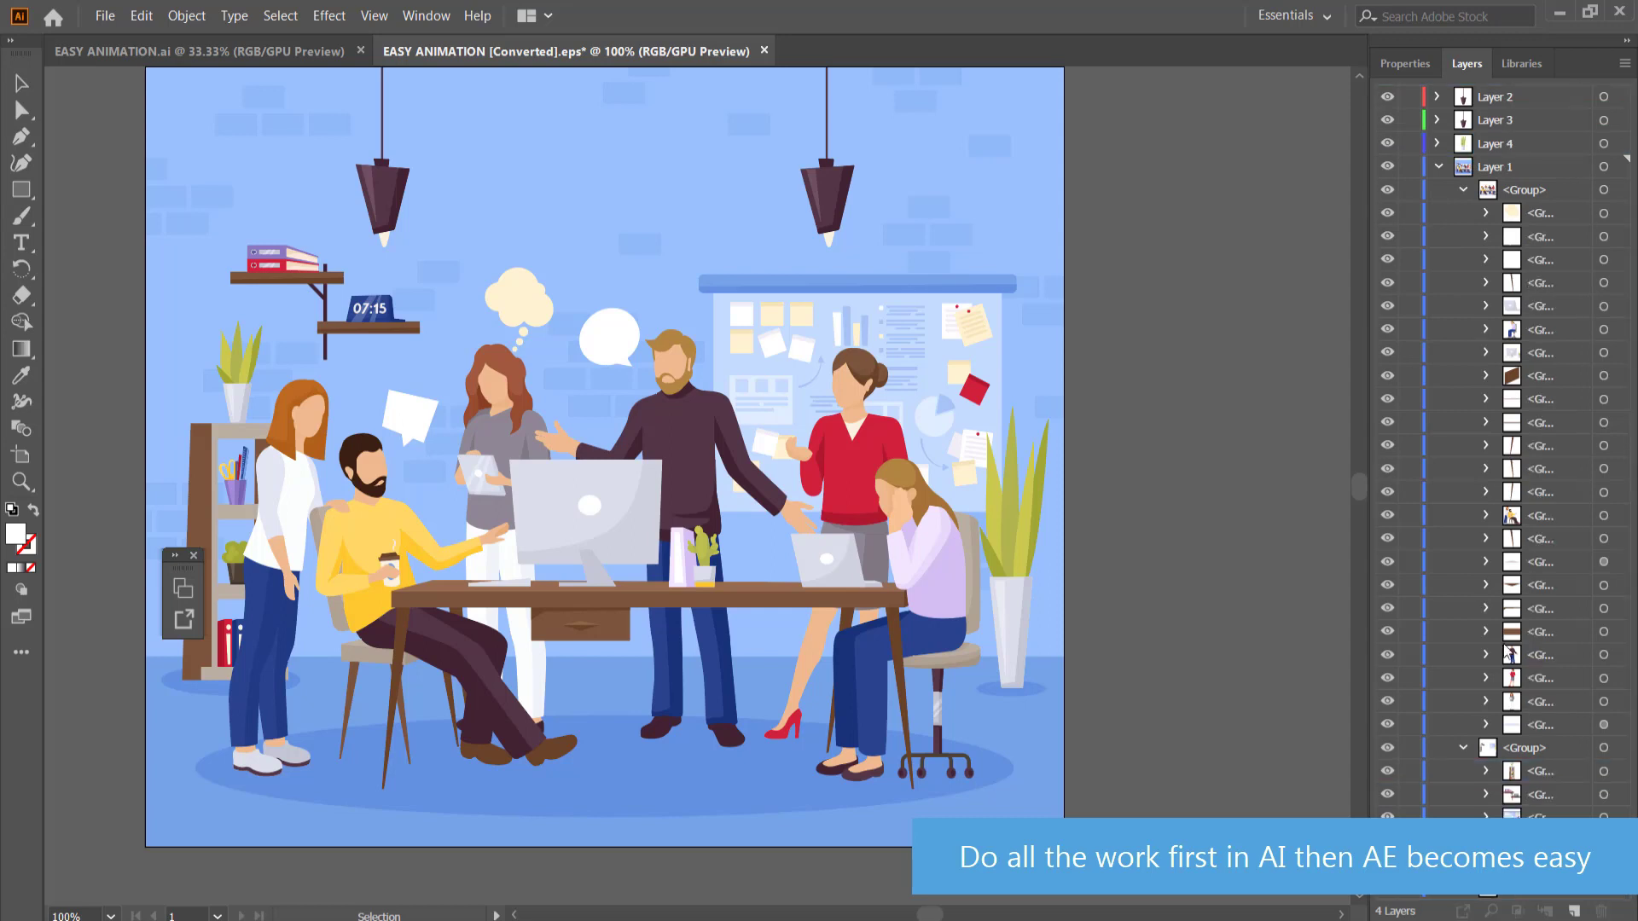
Identify the wall shelves holding the books and clock by toggling group visibility, and delete their group from Layer 1
click(1389, 772)
click(1389, 771)
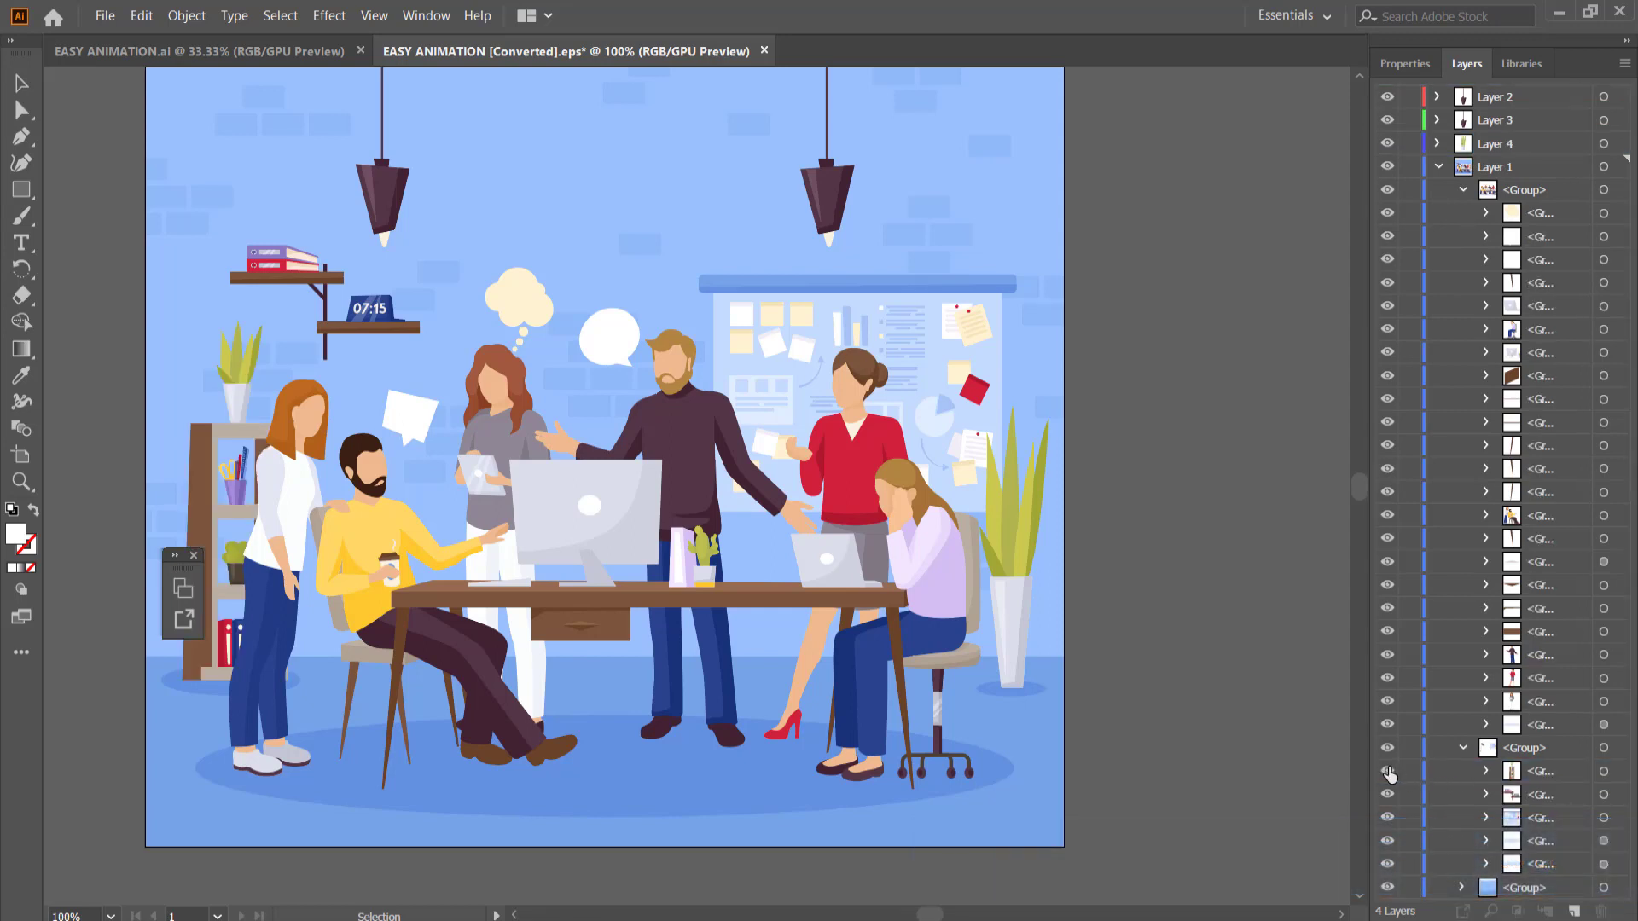
click(1387, 796)
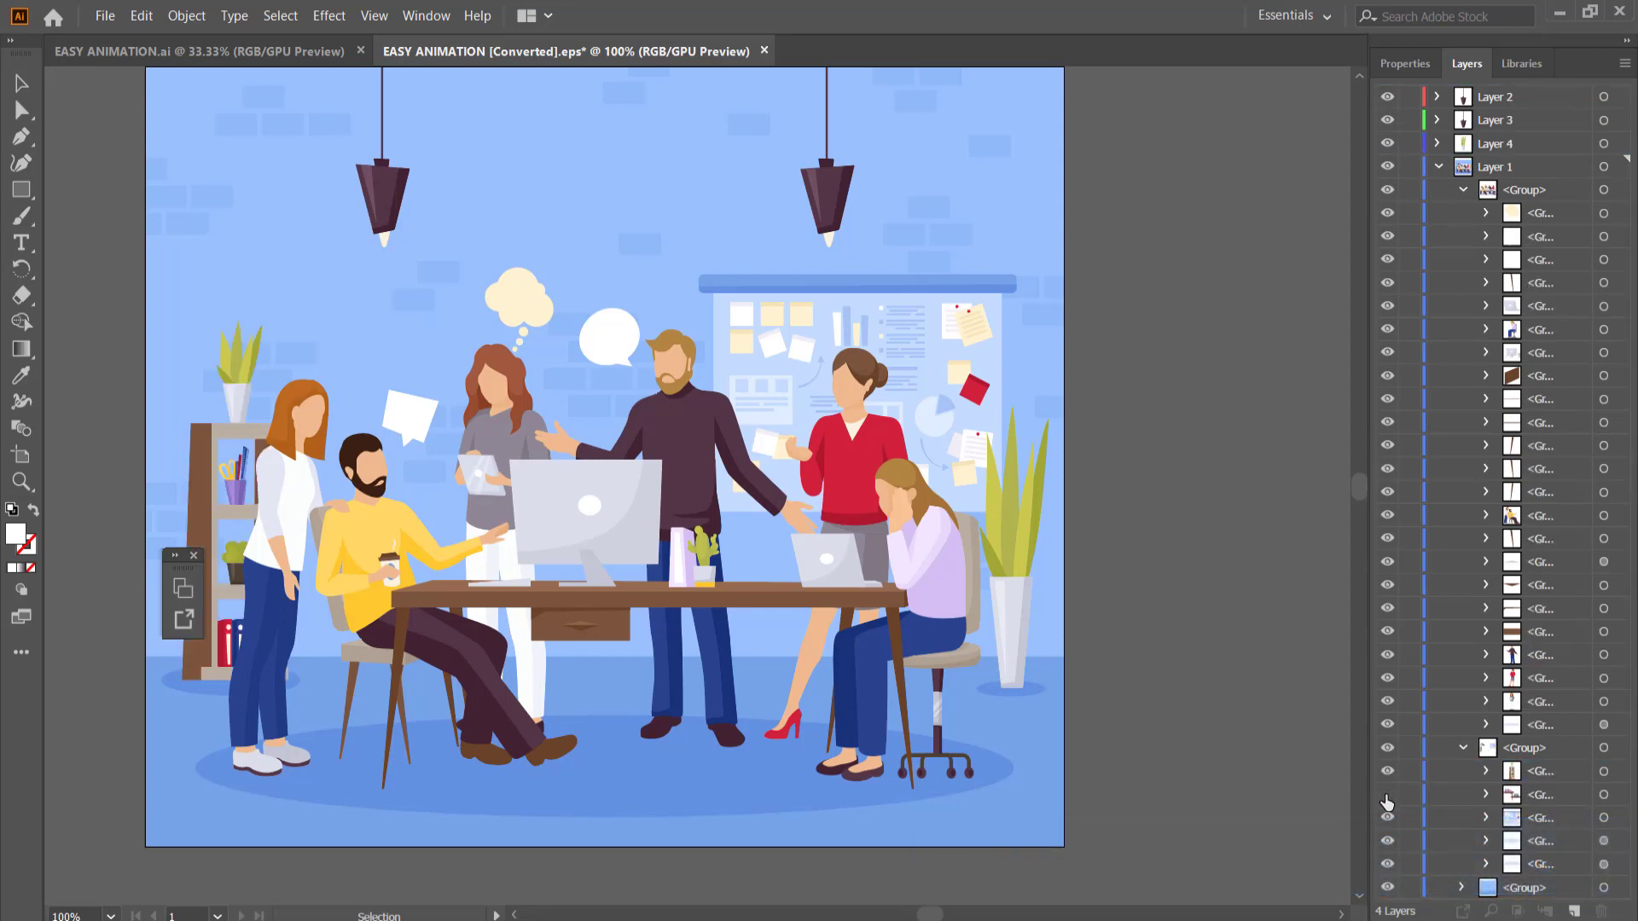
click(1387, 796)
click(1387, 796)
click(1541, 795)
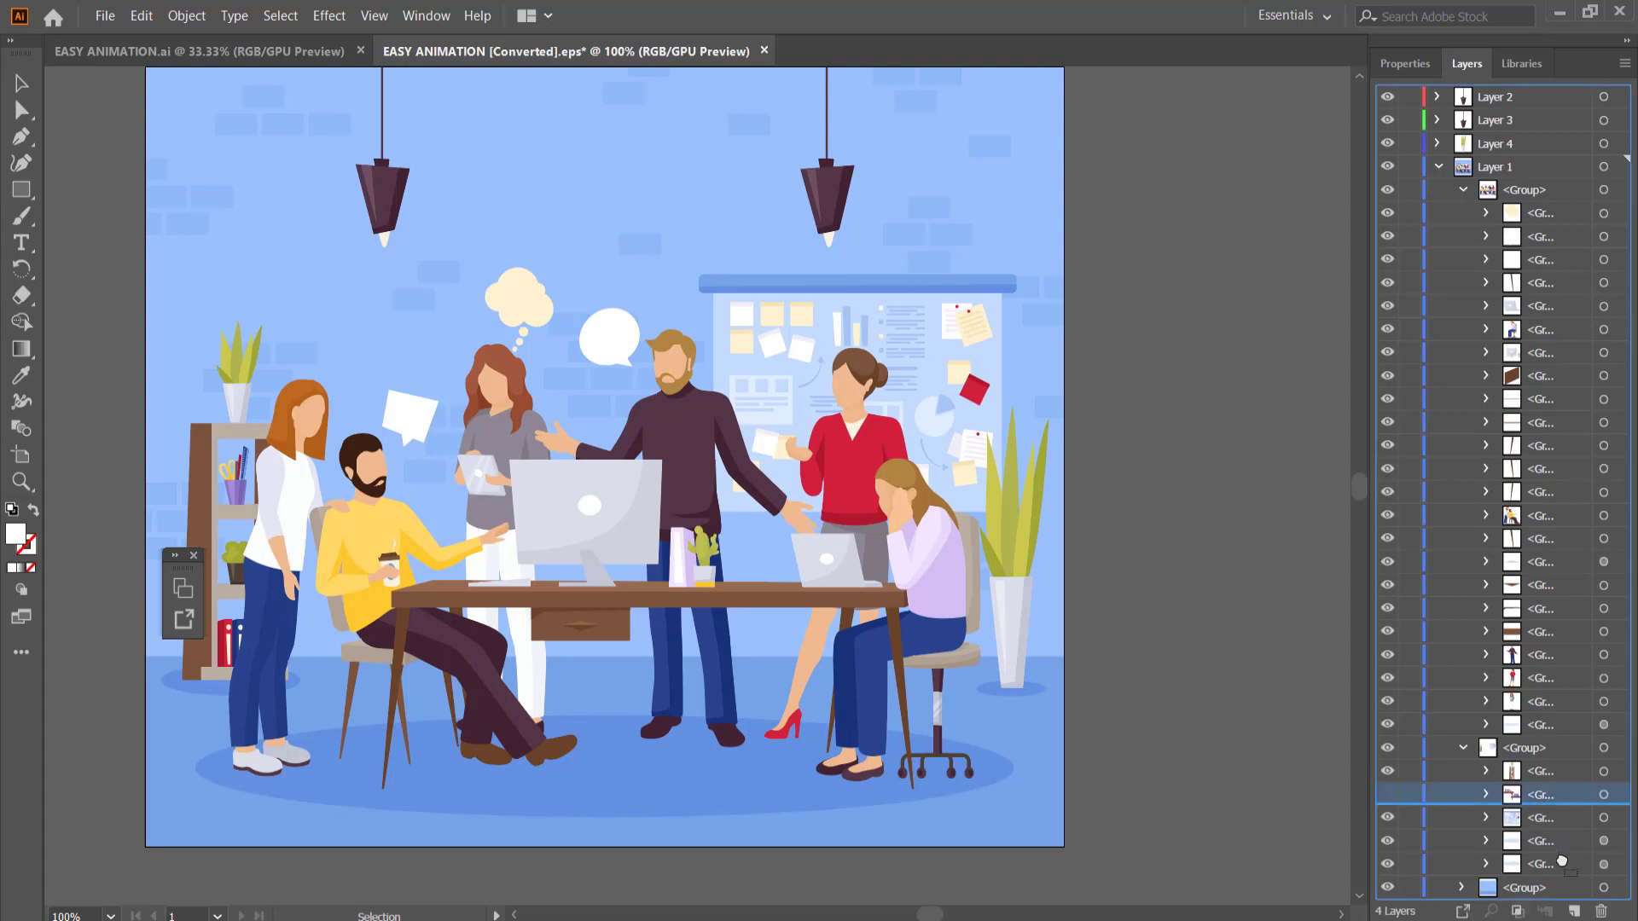
click(1601, 911)
Delete the group of the wall board with the sticky notes and charts from Layer 1
click(1389, 795)
click(1389, 796)
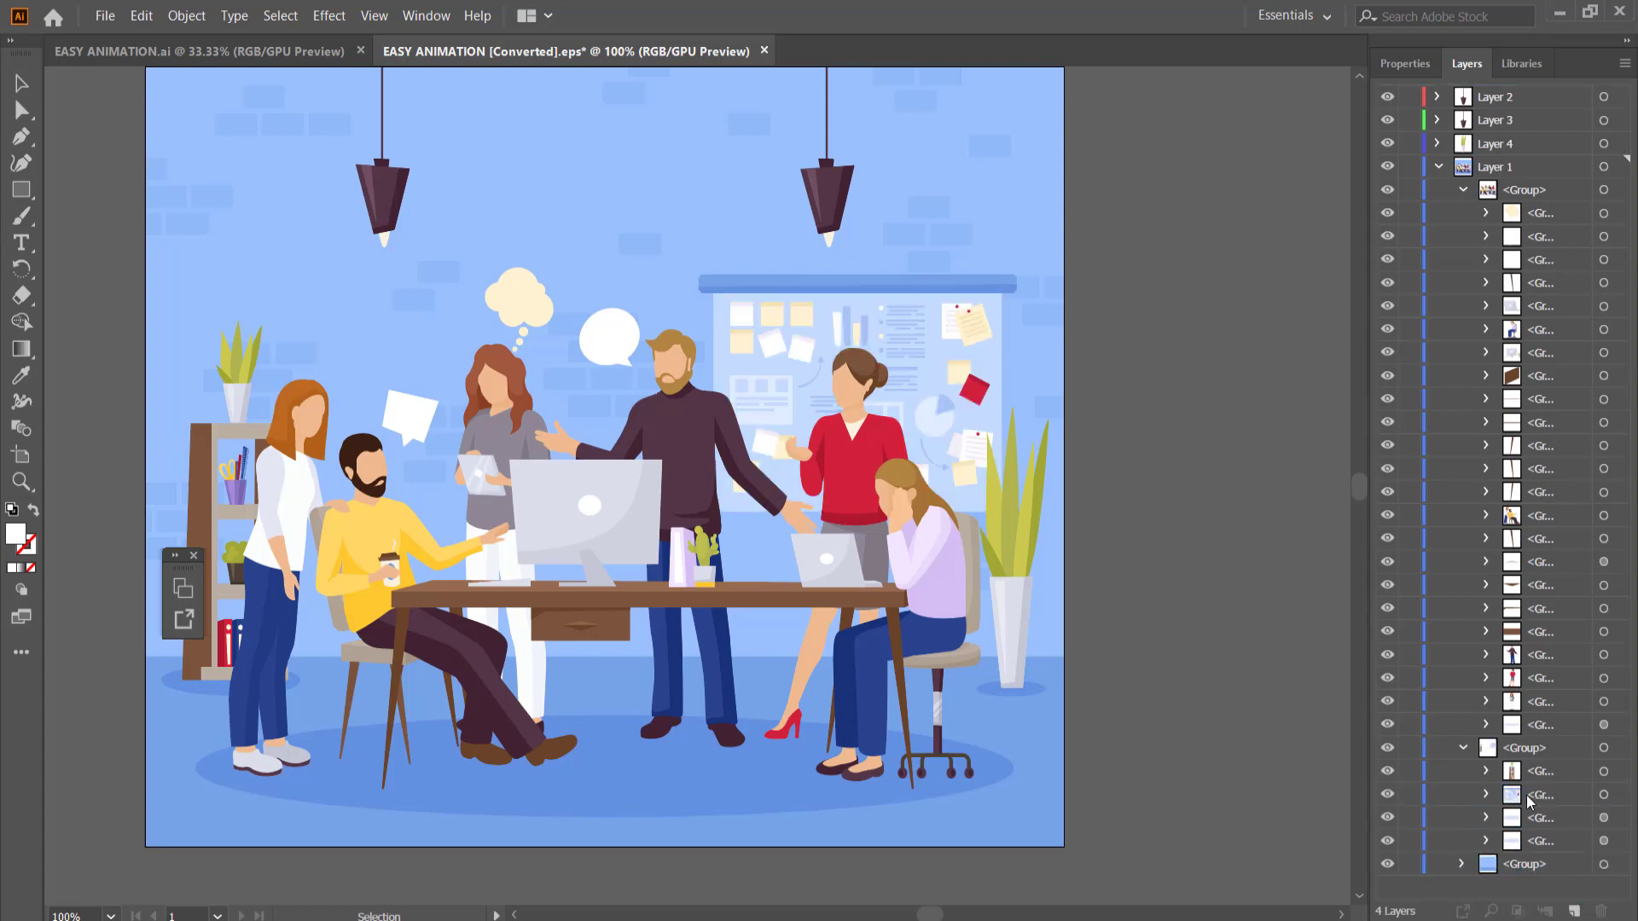
click(1546, 798)
click(1601, 912)
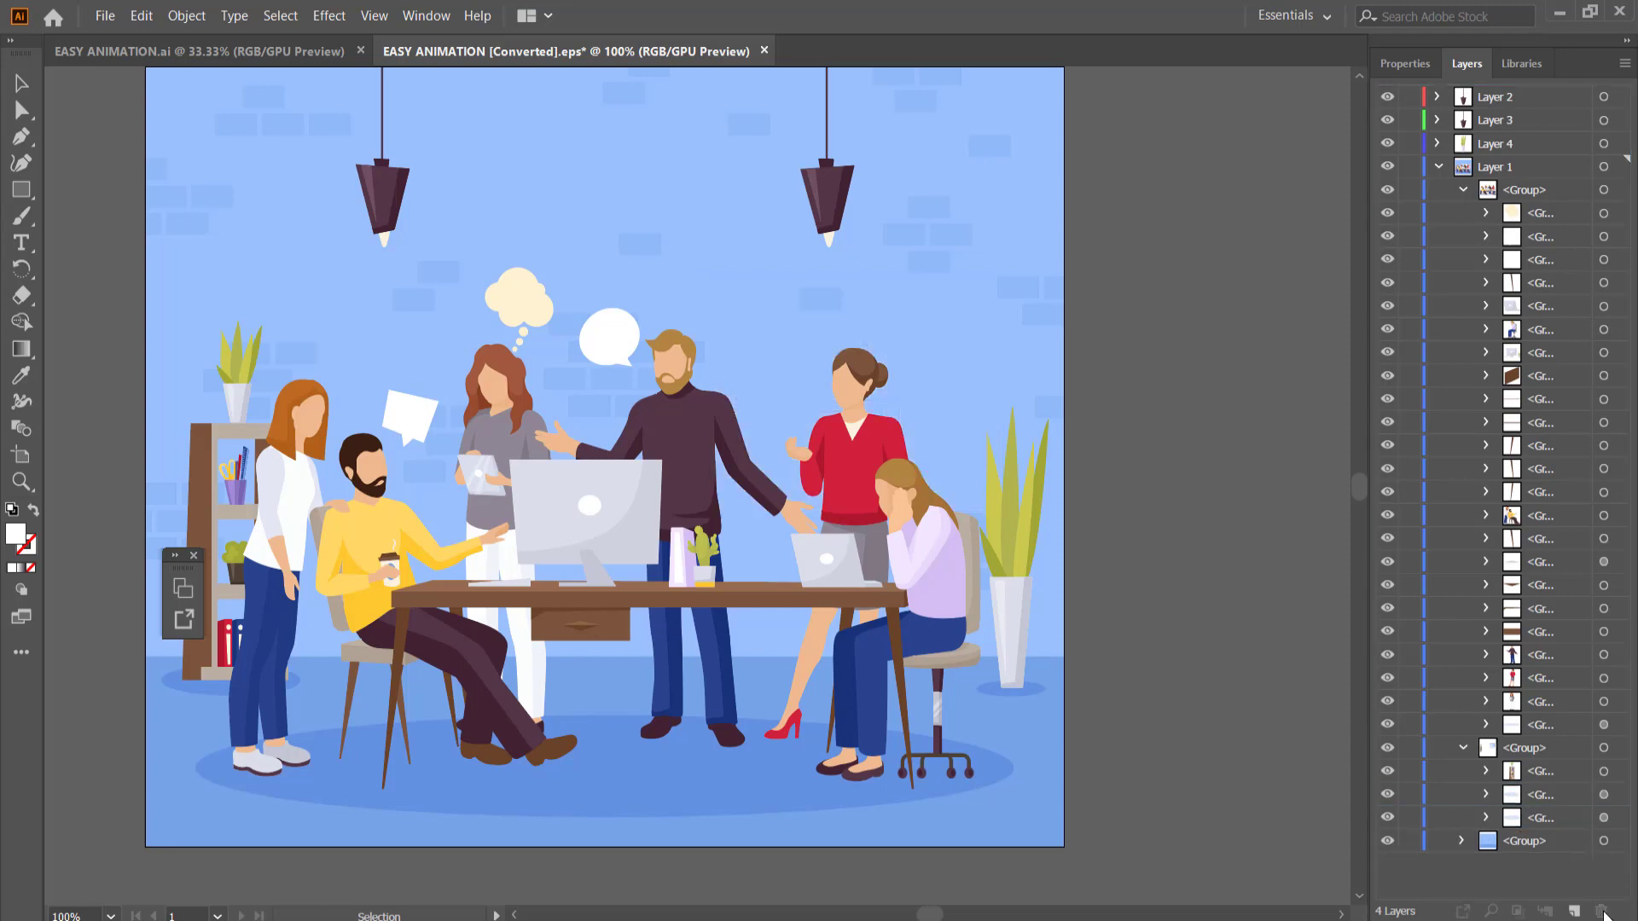
Check what the group below the bookshelf's group contains by hiding and restoring it, and collapse the parent group
click(1543, 798)
click(1389, 796)
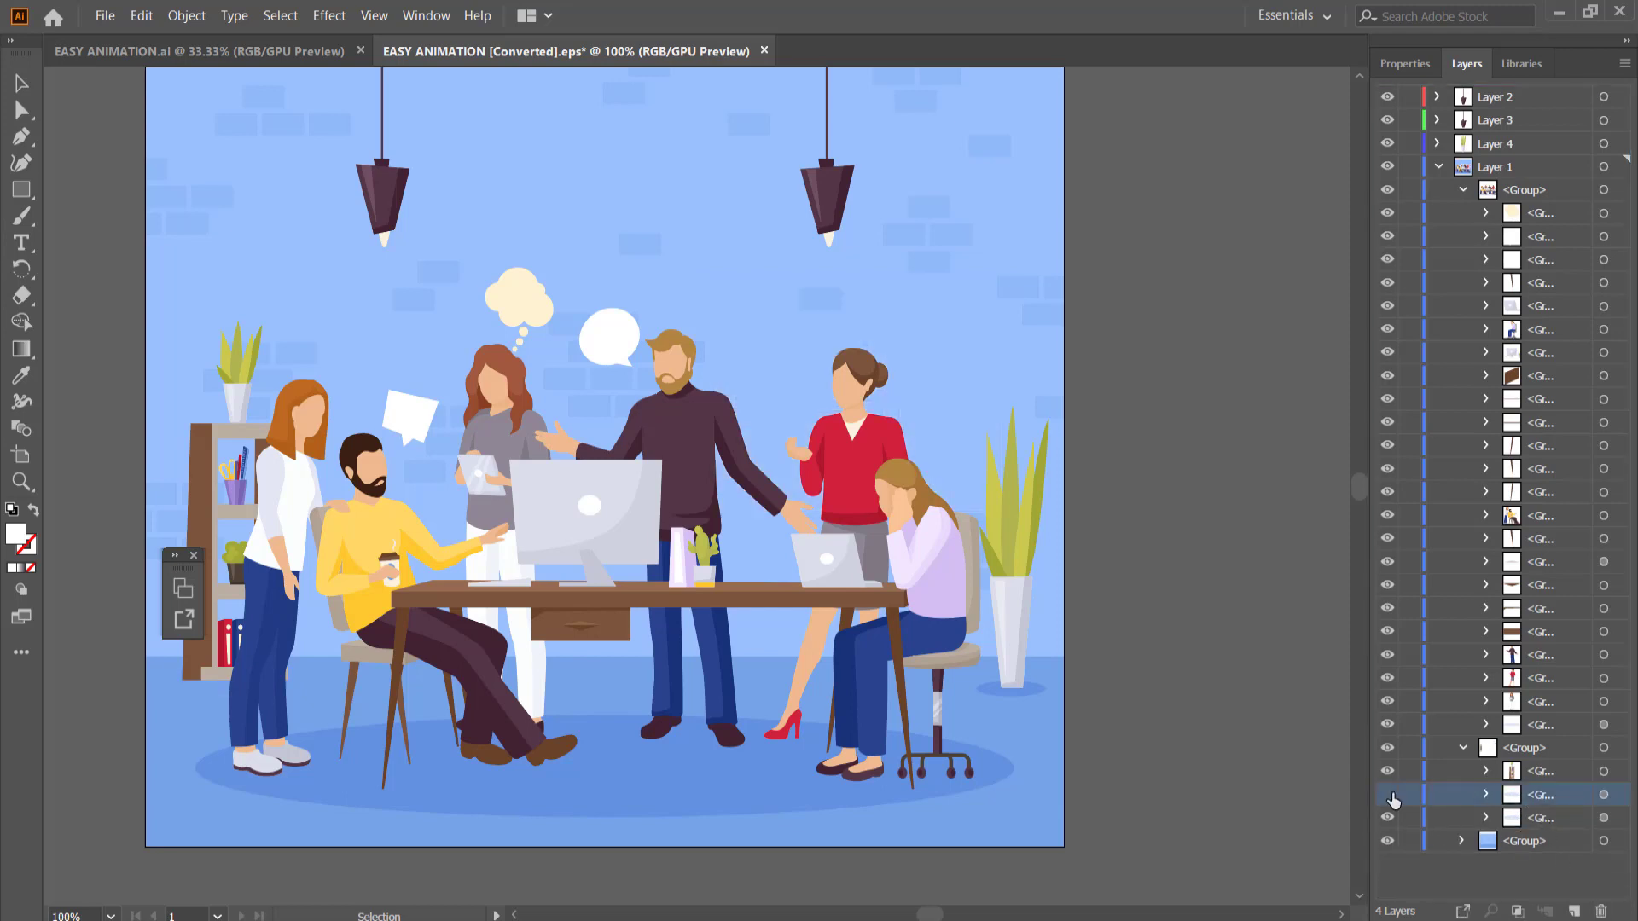
click(1389, 796)
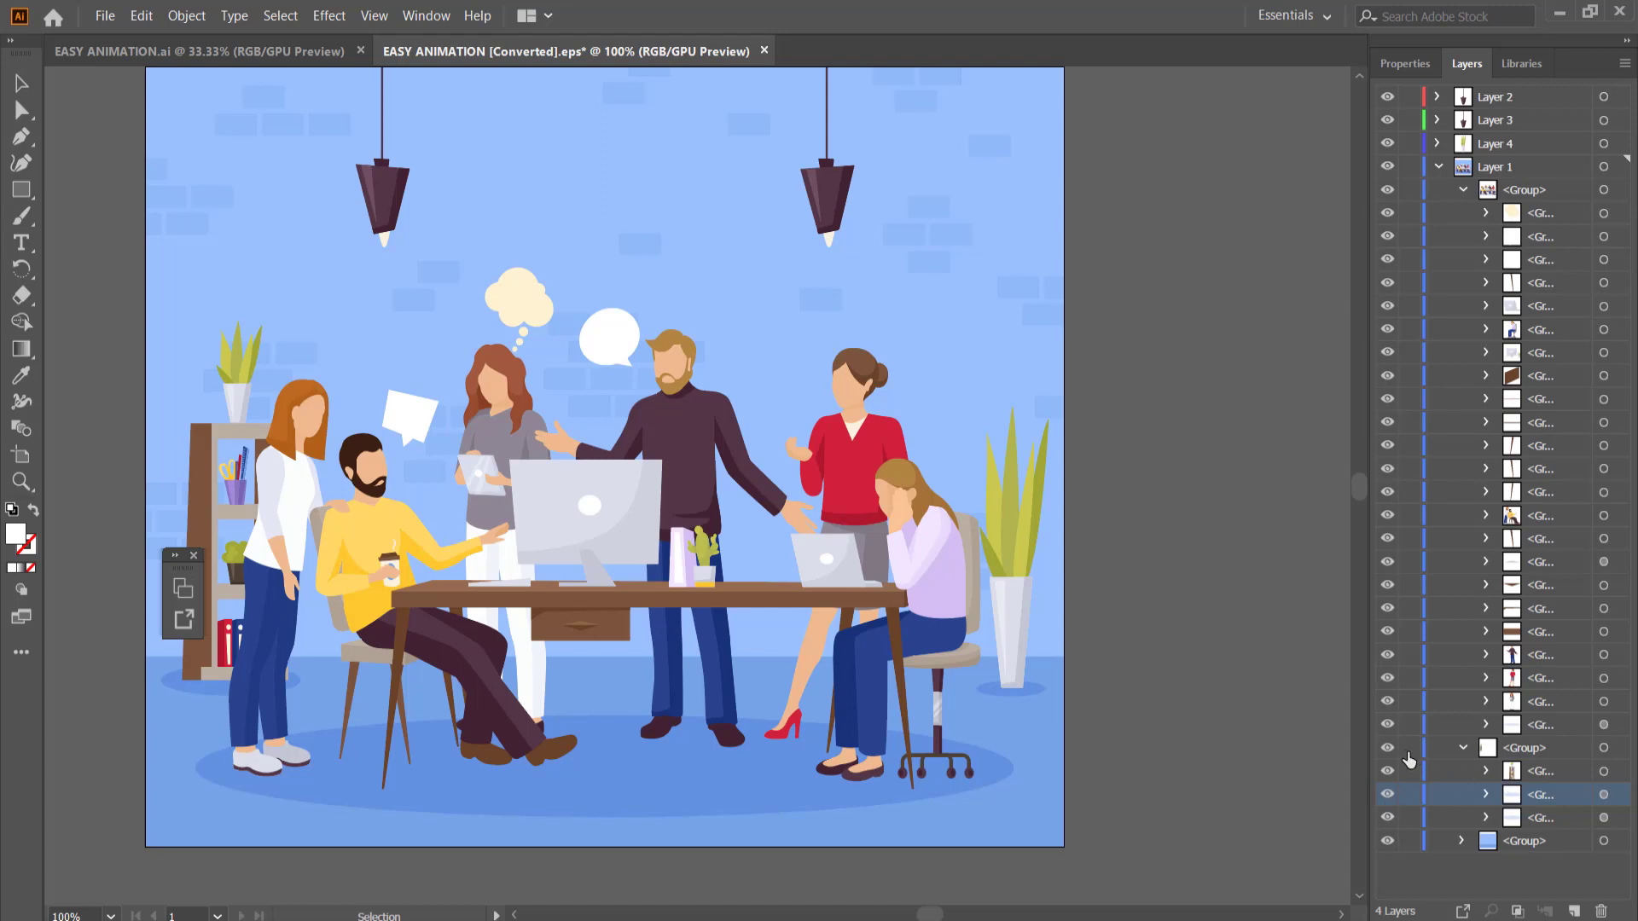
click(1463, 748)
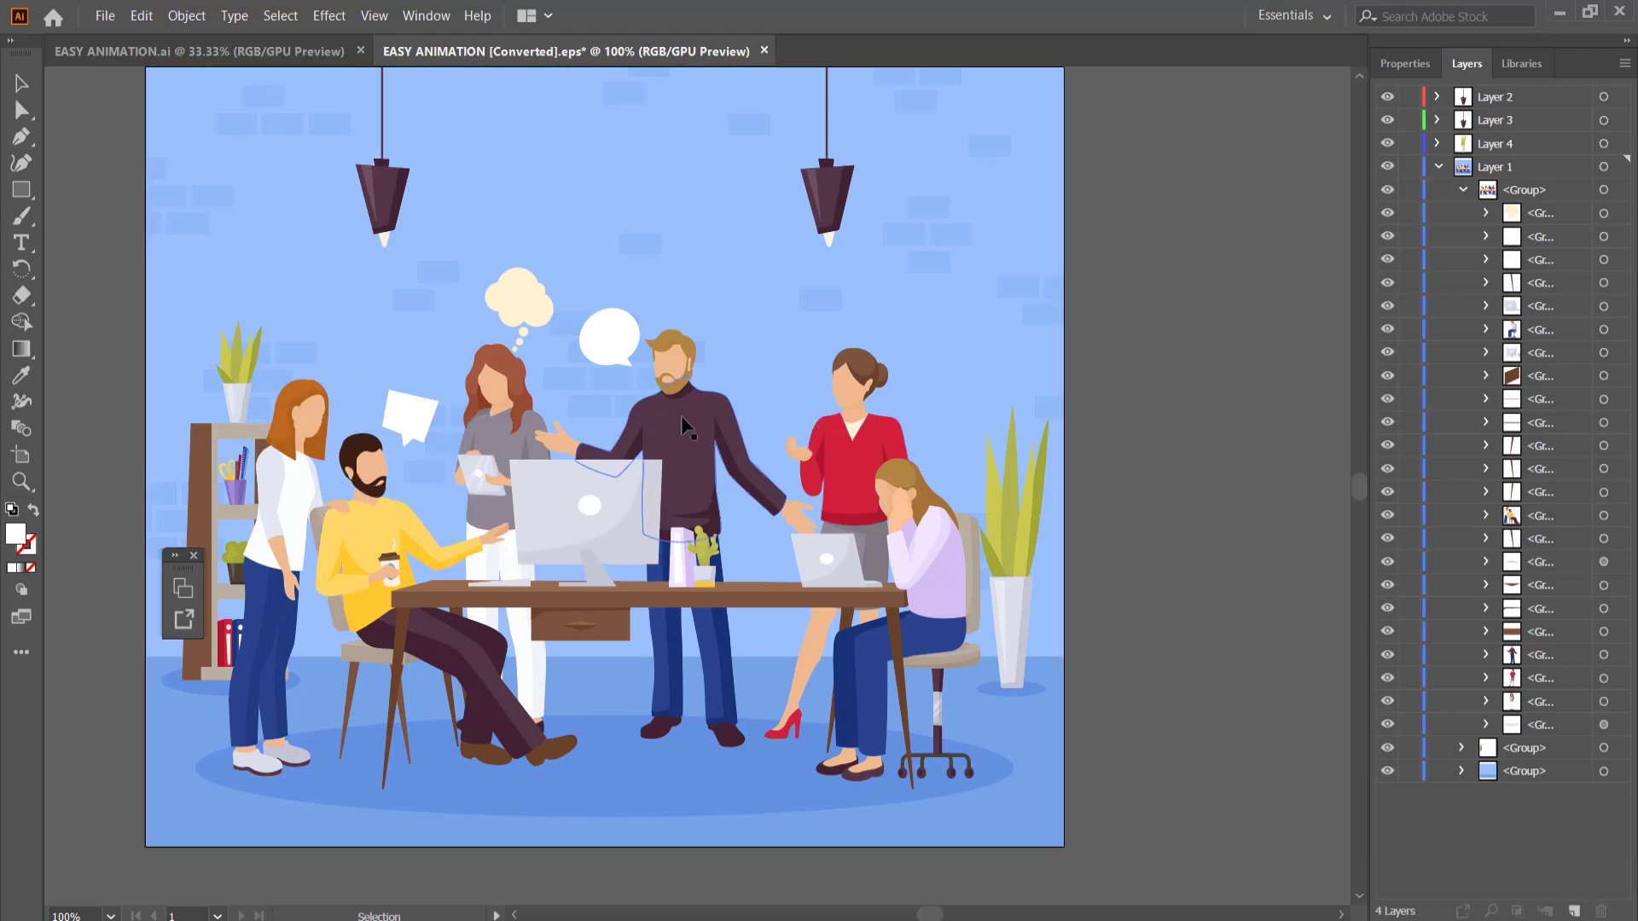
Put the standing bearded man's group into a new layer placed directly above the background group inside Layer 1
click(1388, 654)
click(1388, 655)
click(1574, 911)
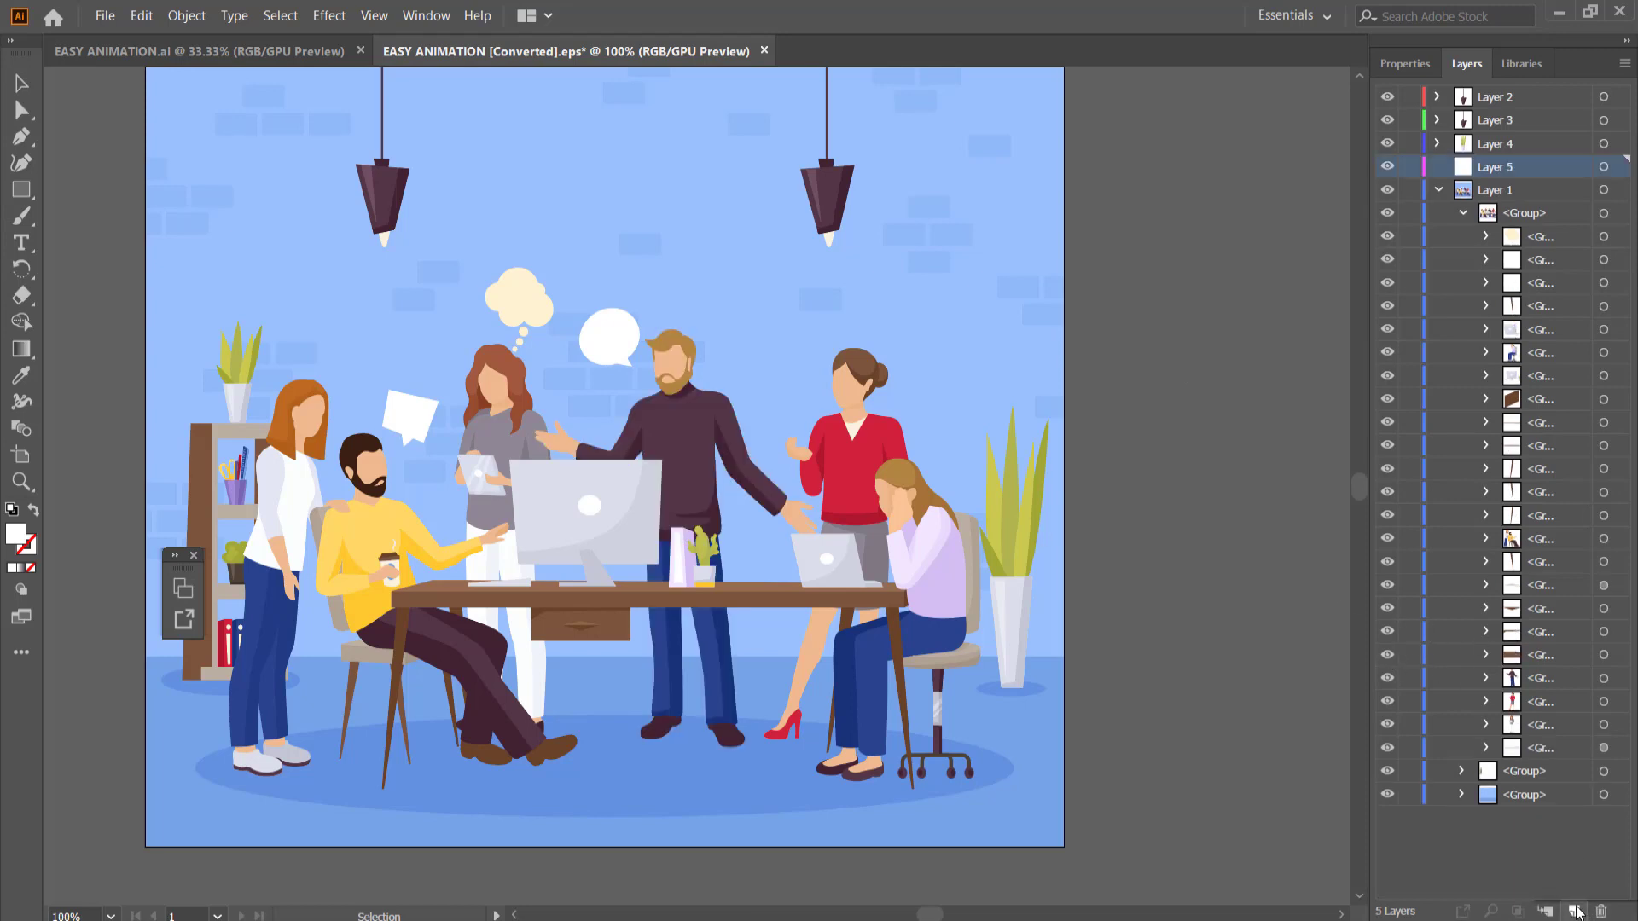
mouse_move(1523, 680)
mouse_down()
mouse_move(1486, 179)
mouse_move(1499, 167)
mouse_move(1506, 748)
mouse_up()
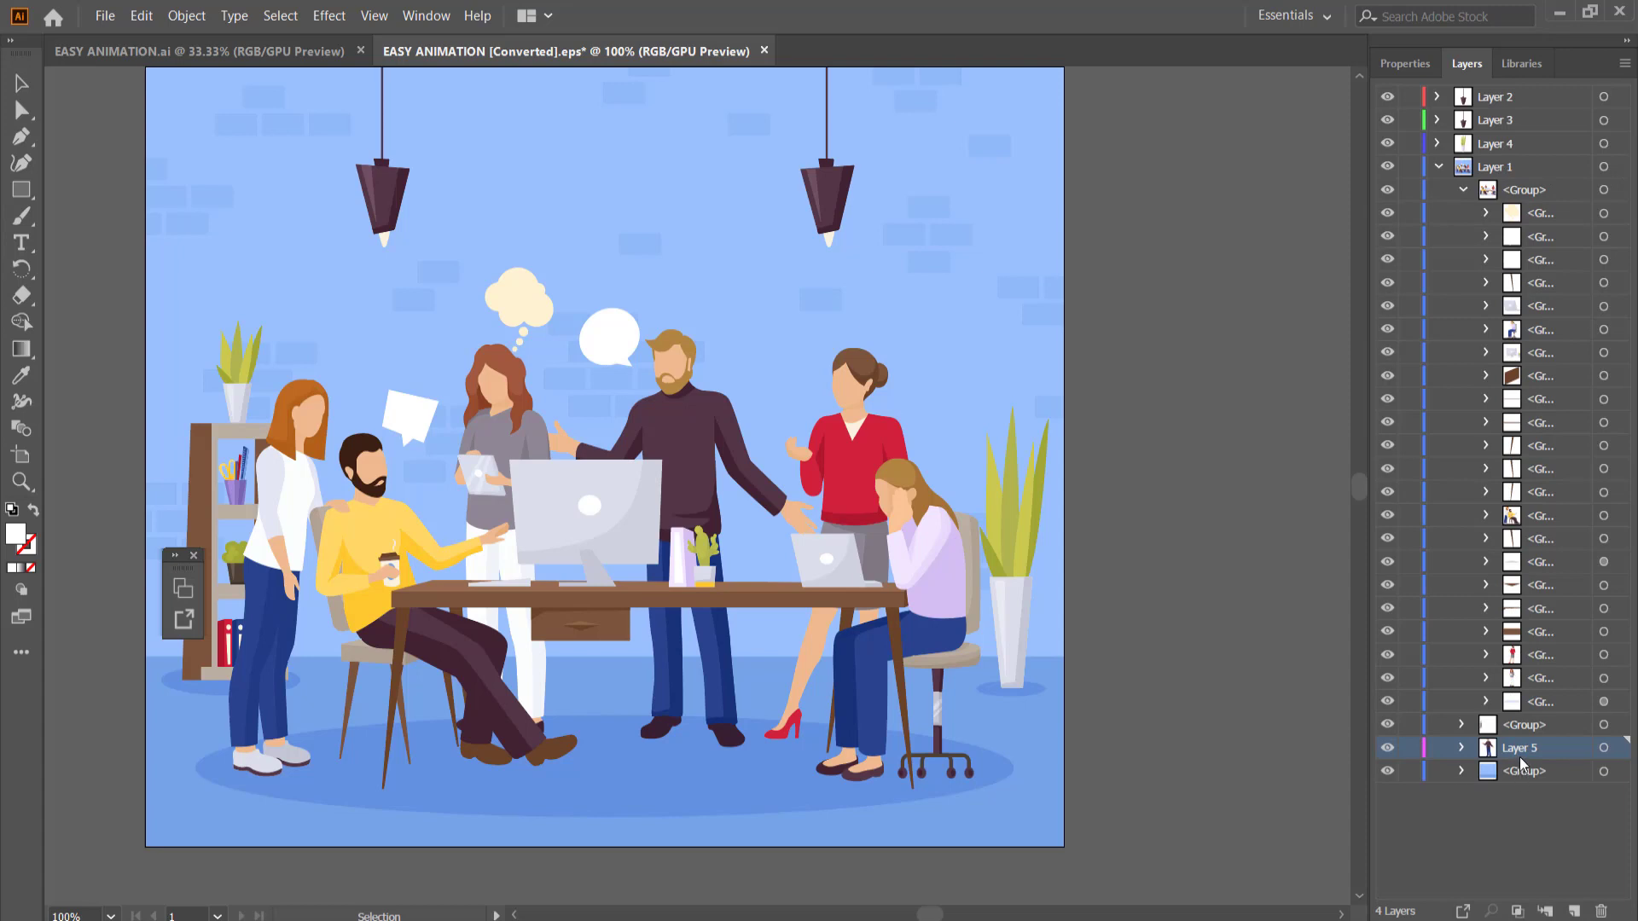
Delete every person except the standing bearded man, along with the cloud-shaped thought bubble and the square speech bubble
click(1388, 724)
click(1388, 725)
click(1541, 679)
ctrl+click(1541, 655)
ctrl+click(1544, 517)
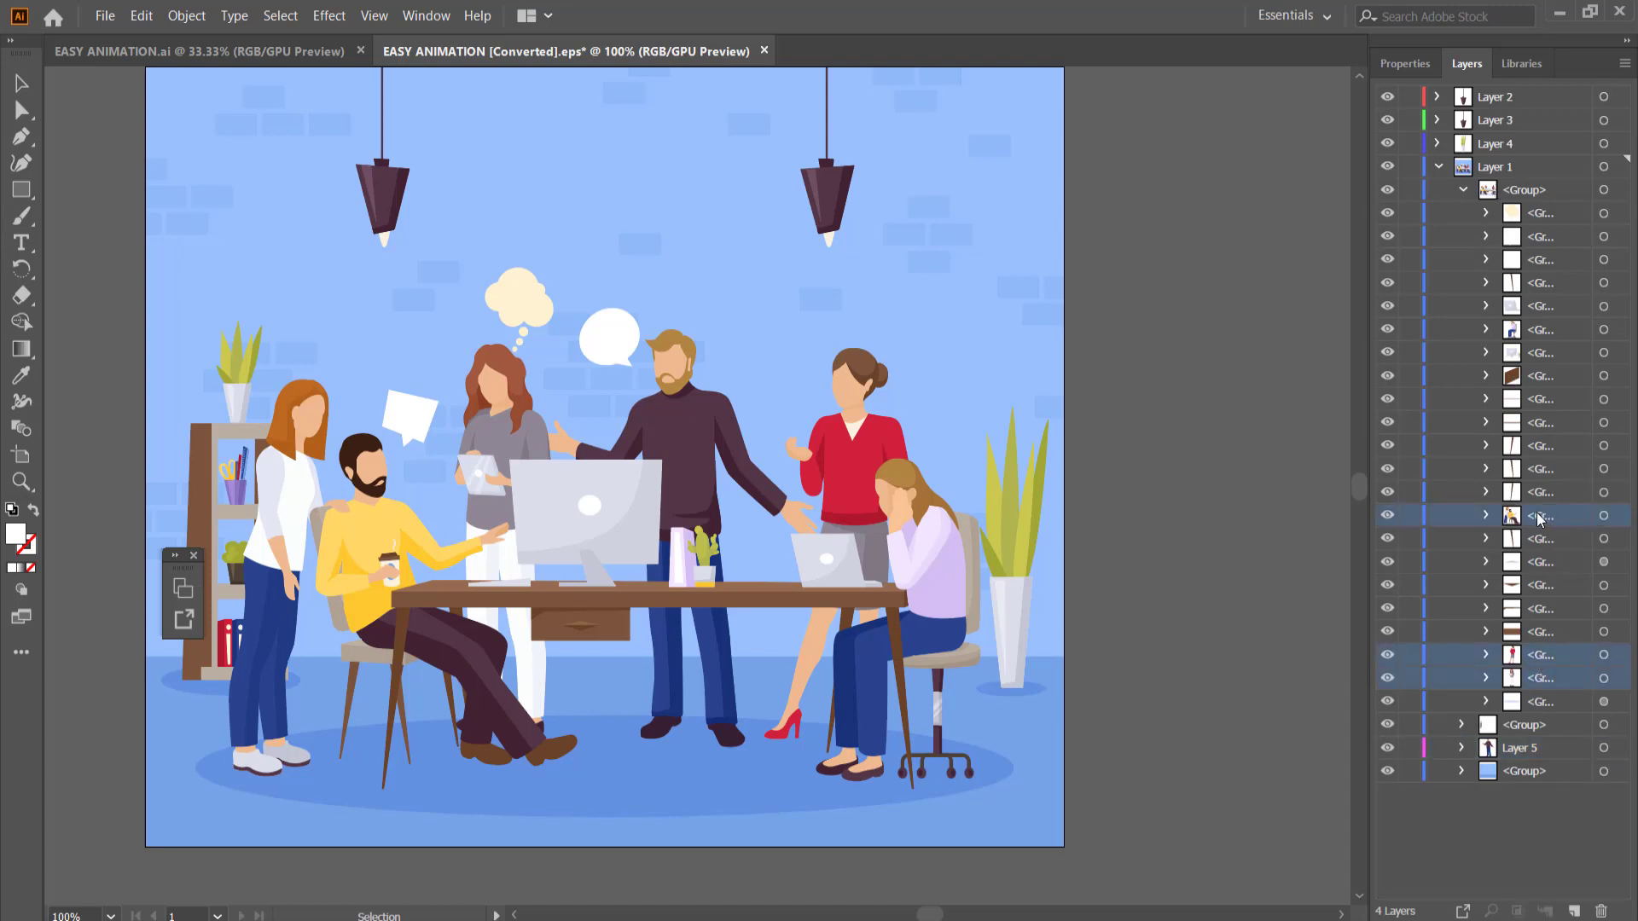
drag(1544, 517, 1601, 911)
drag(1538, 333, 1604, 911)
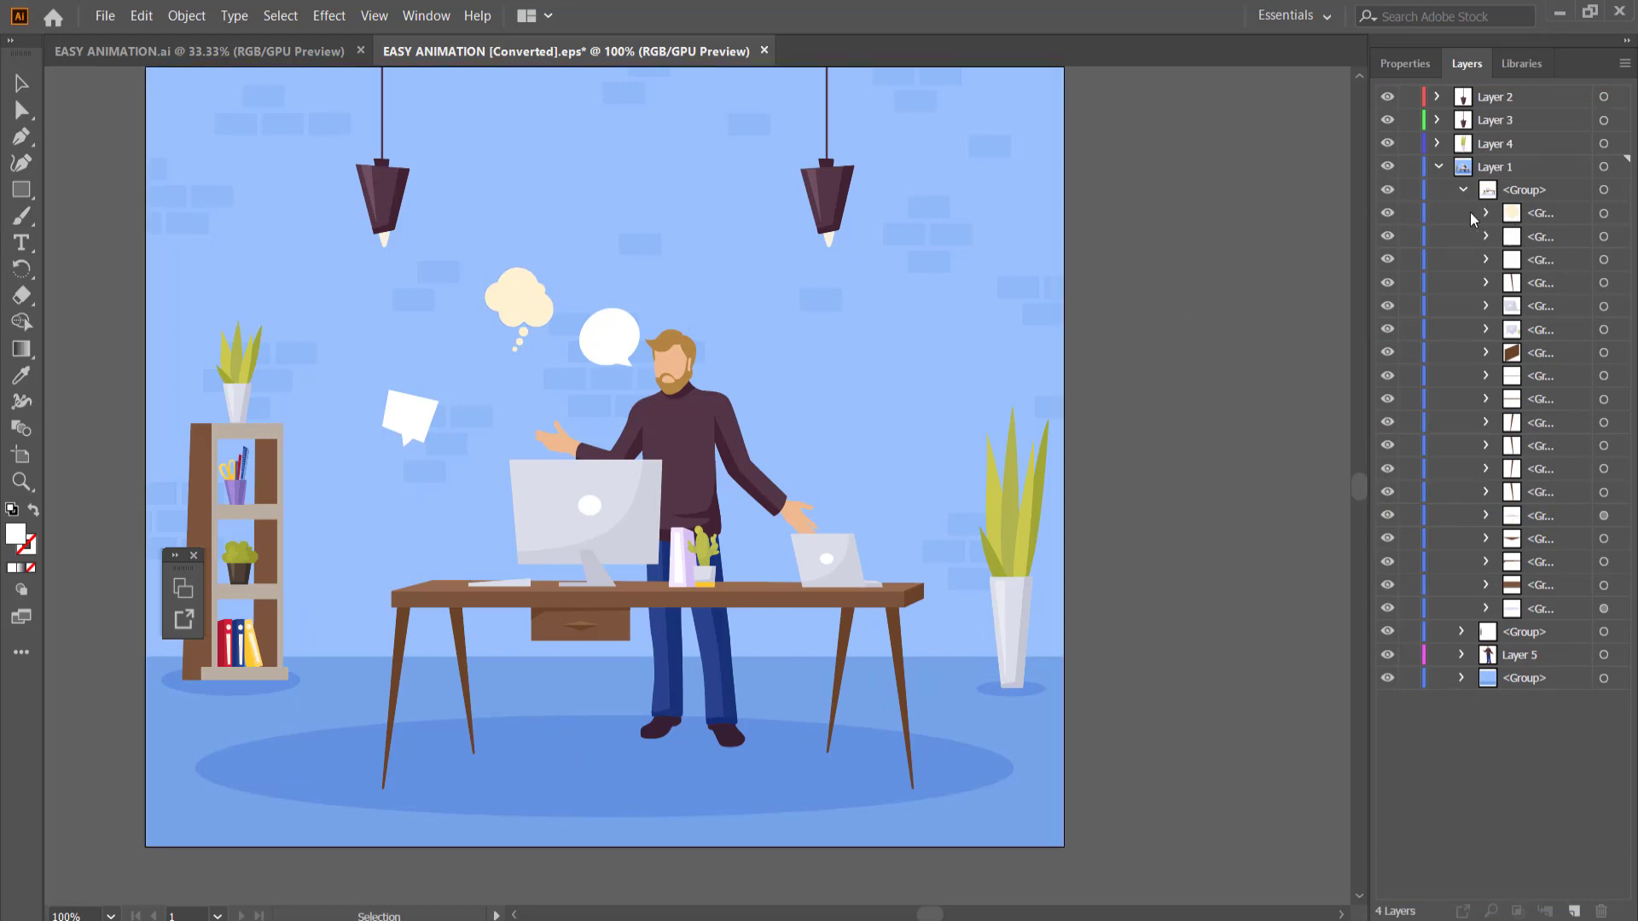
click(1391, 213)
drag(1538, 215, 1602, 909)
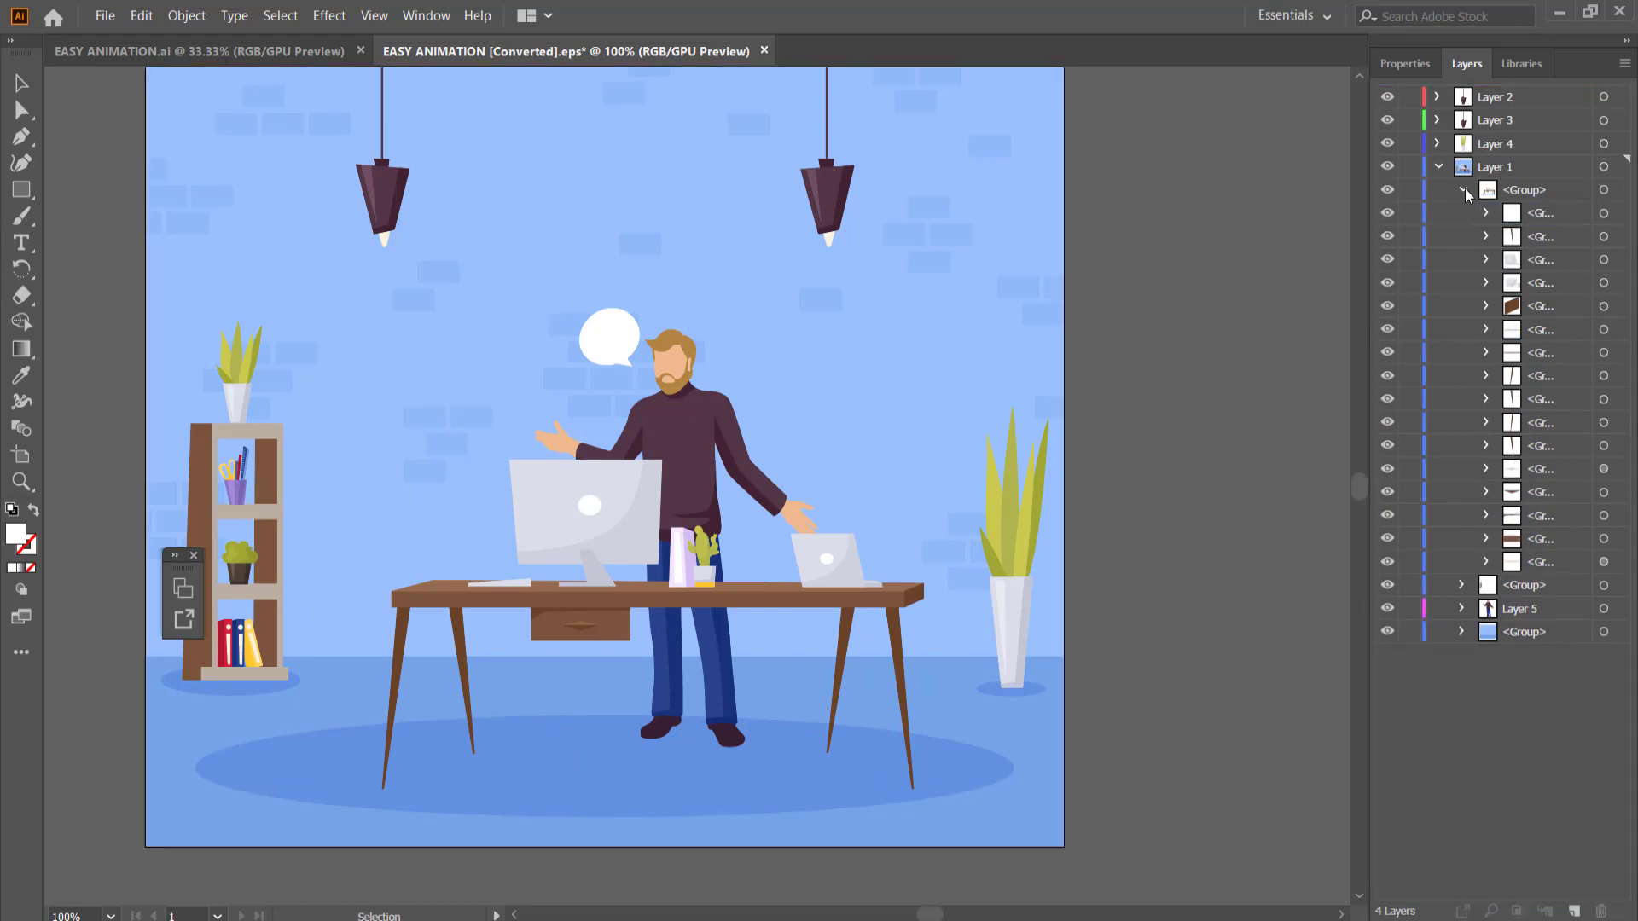
Resize Artboard 6 to Full HD, 1920 px wide by 1080 px high
key(ctrl+minus)
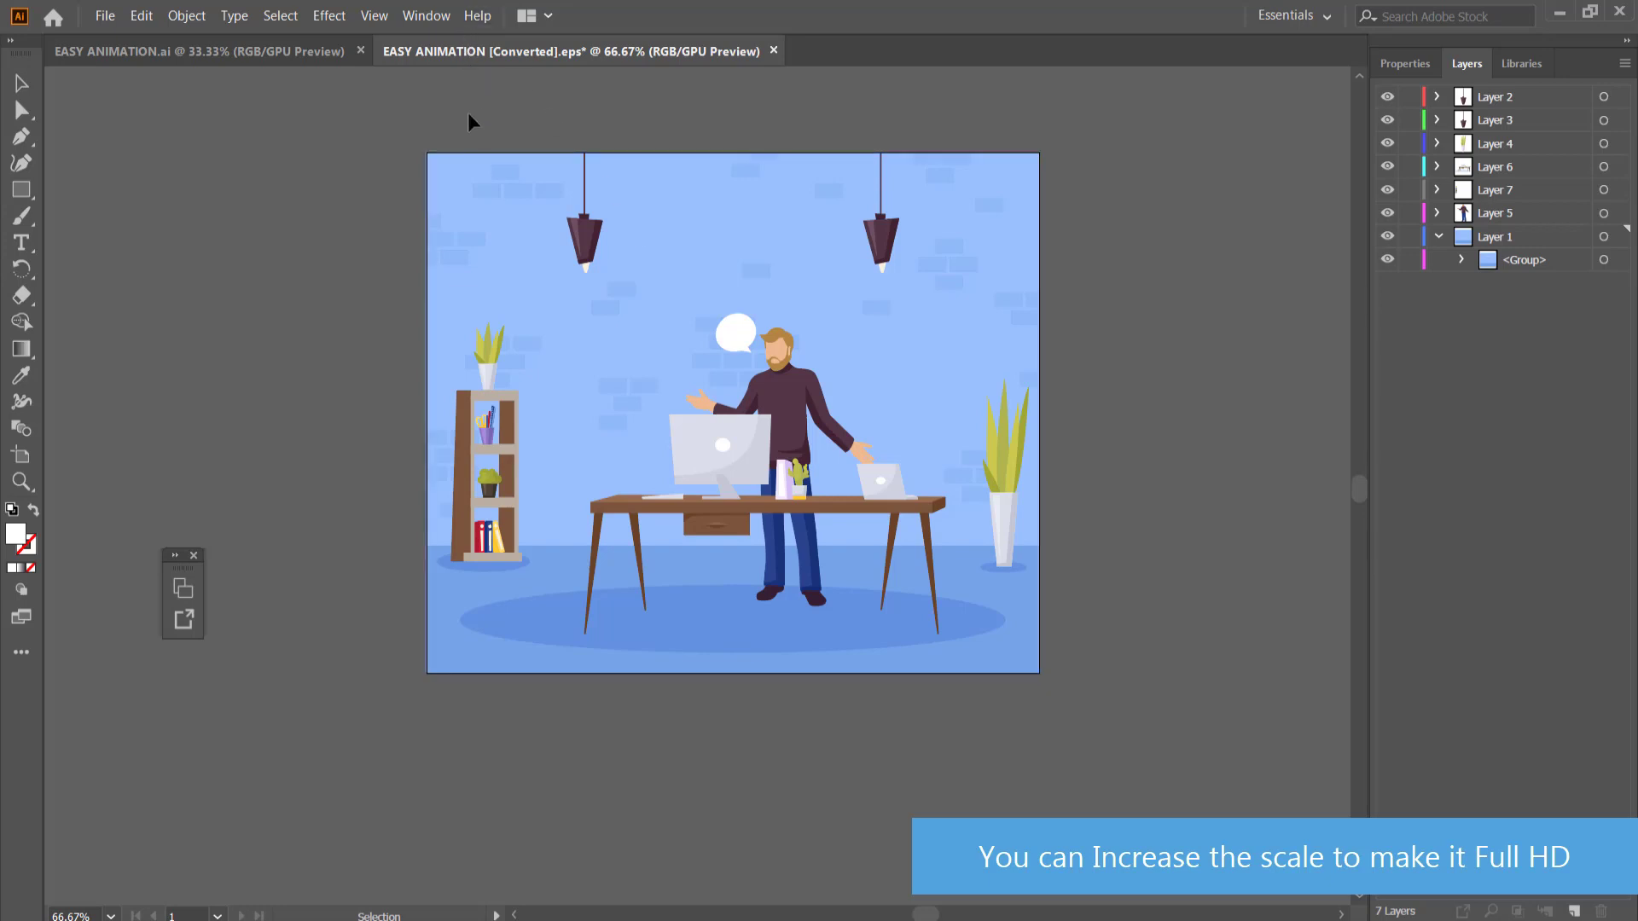
click(429, 19)
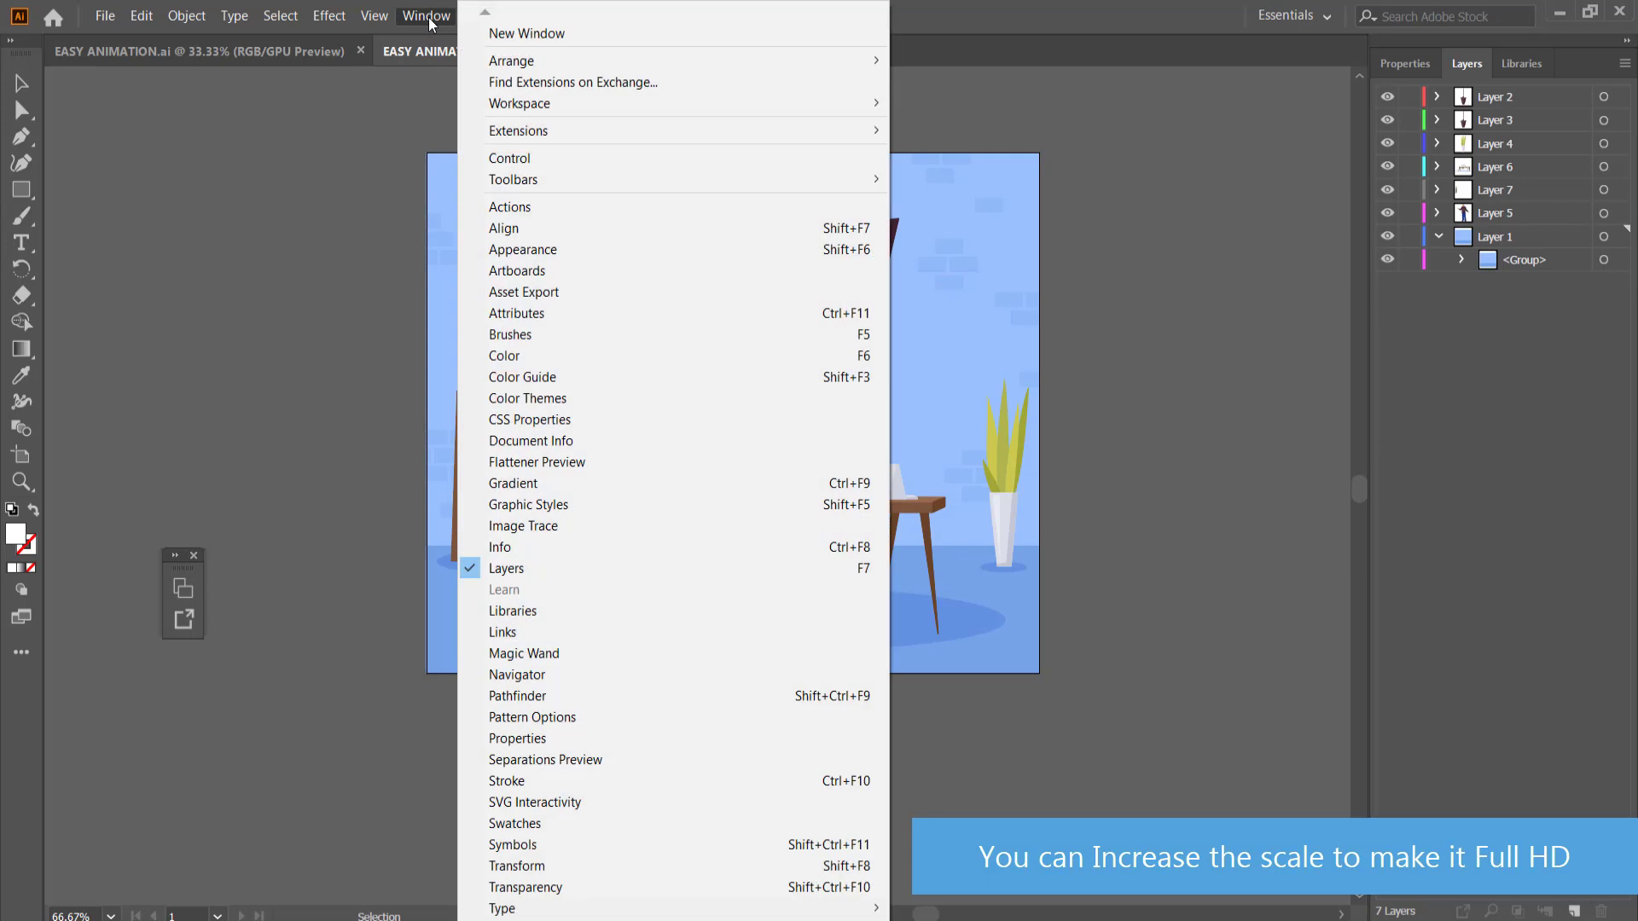
click(525, 273)
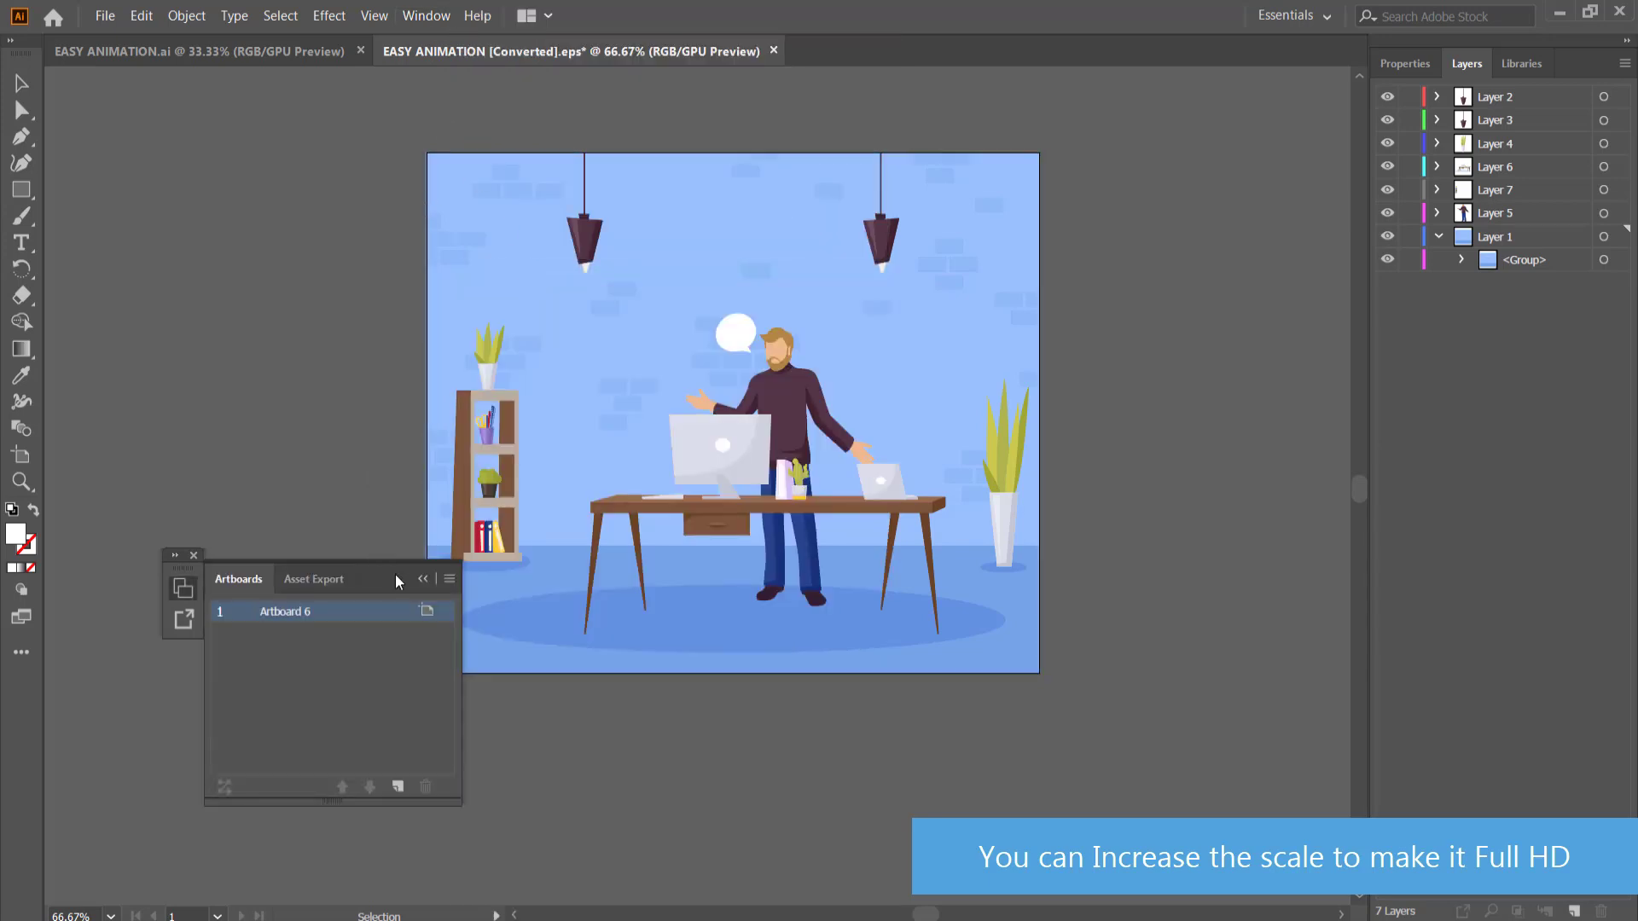
click(426, 611)
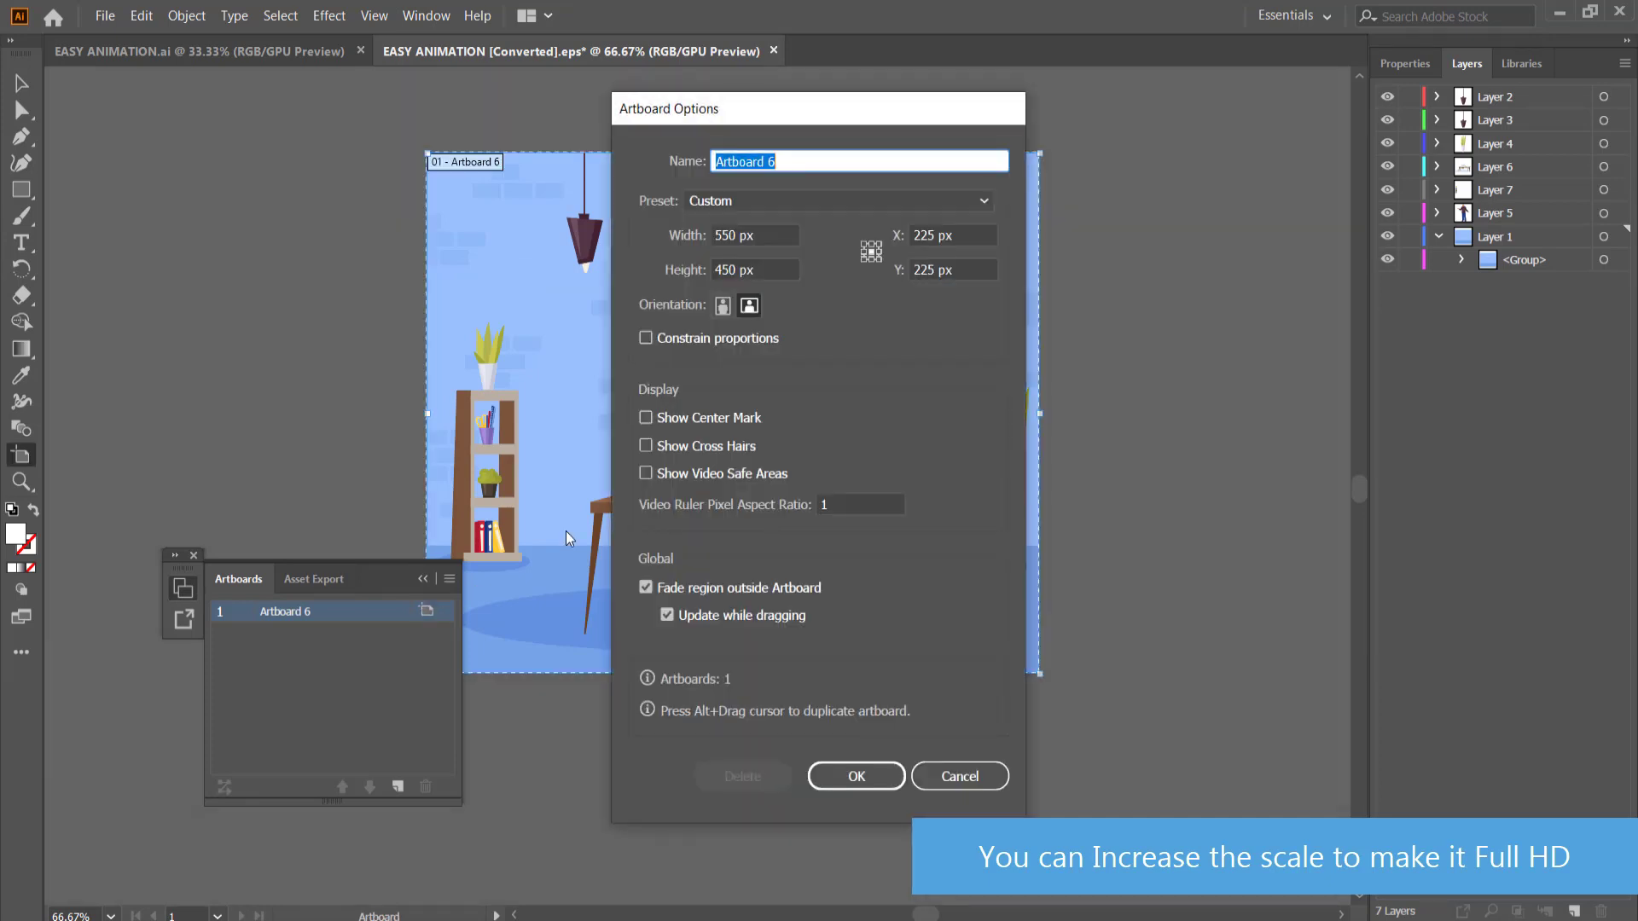
click(770, 240)
text(1920)
key(Tab)
text(1080)
key(Return)
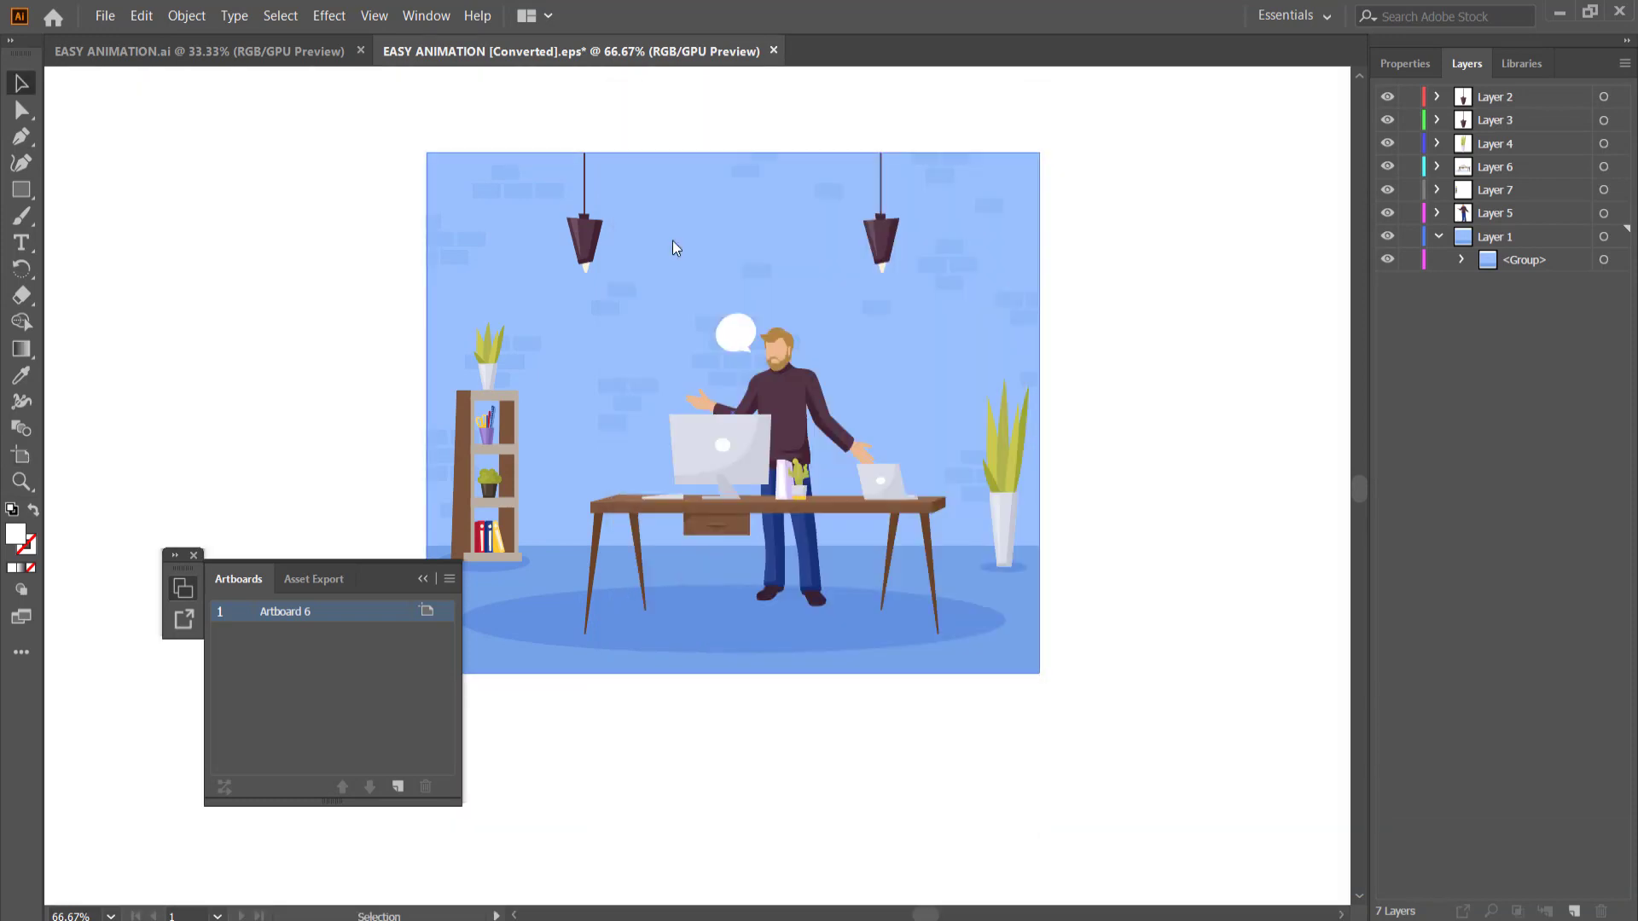
Close the floating artboard list and bring the whole enlarged artboard into view
click(421, 579)
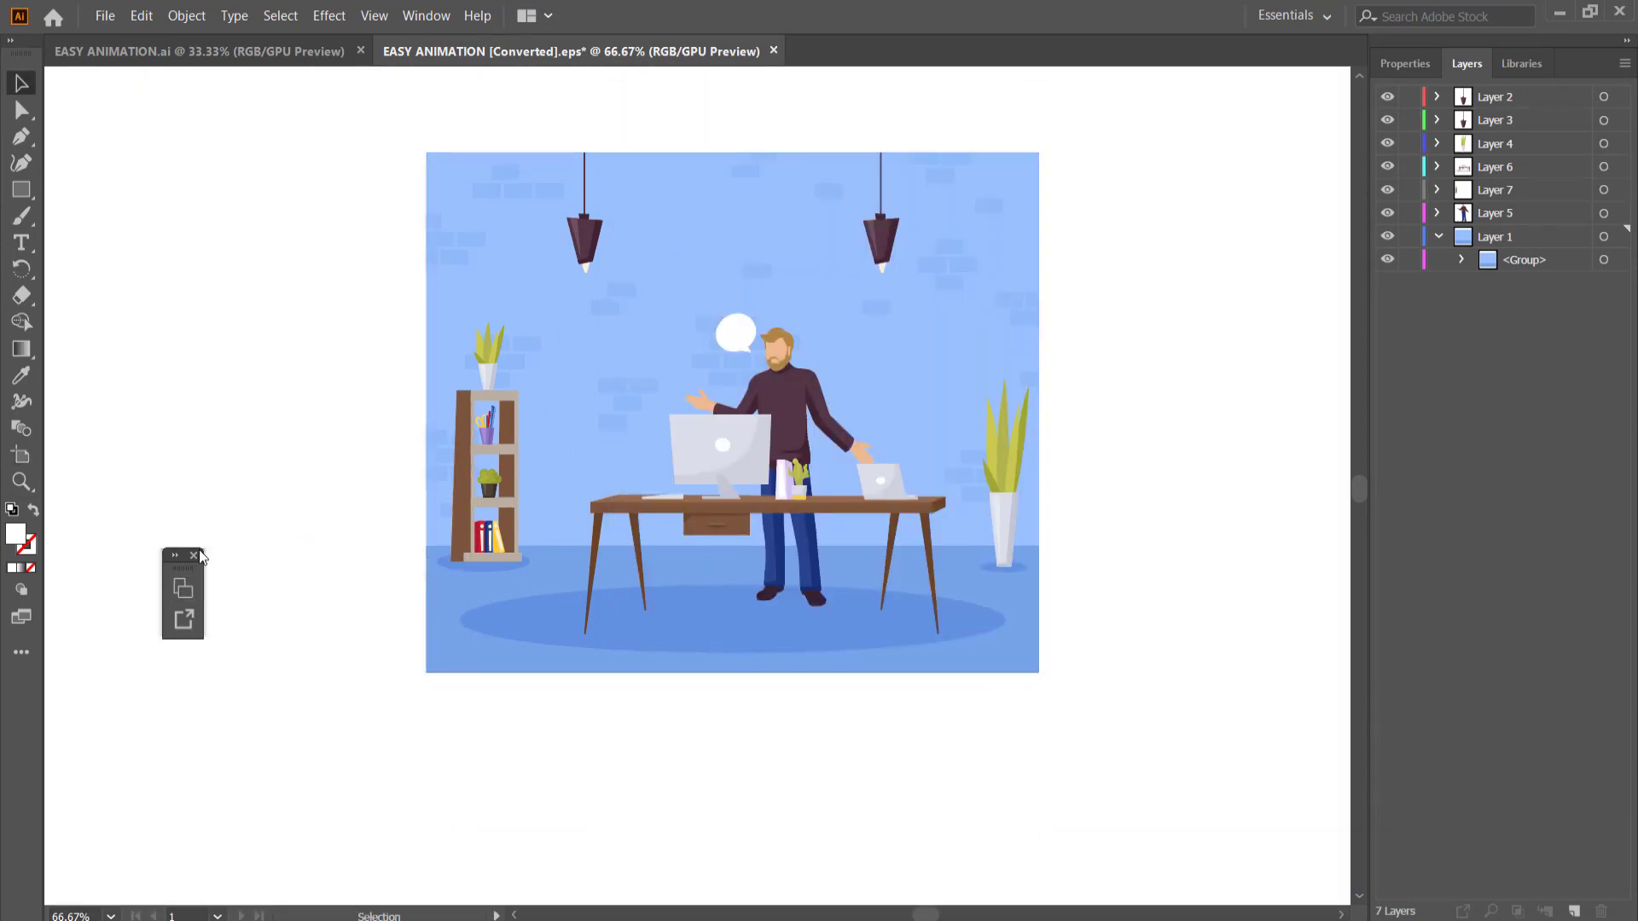
click(176, 555)
click(391, 553)
click(197, 556)
key(ctrl+minus)
key(ctrl+minus)
key(ctrl+minus)
scroll(1084, 329, up, 1)
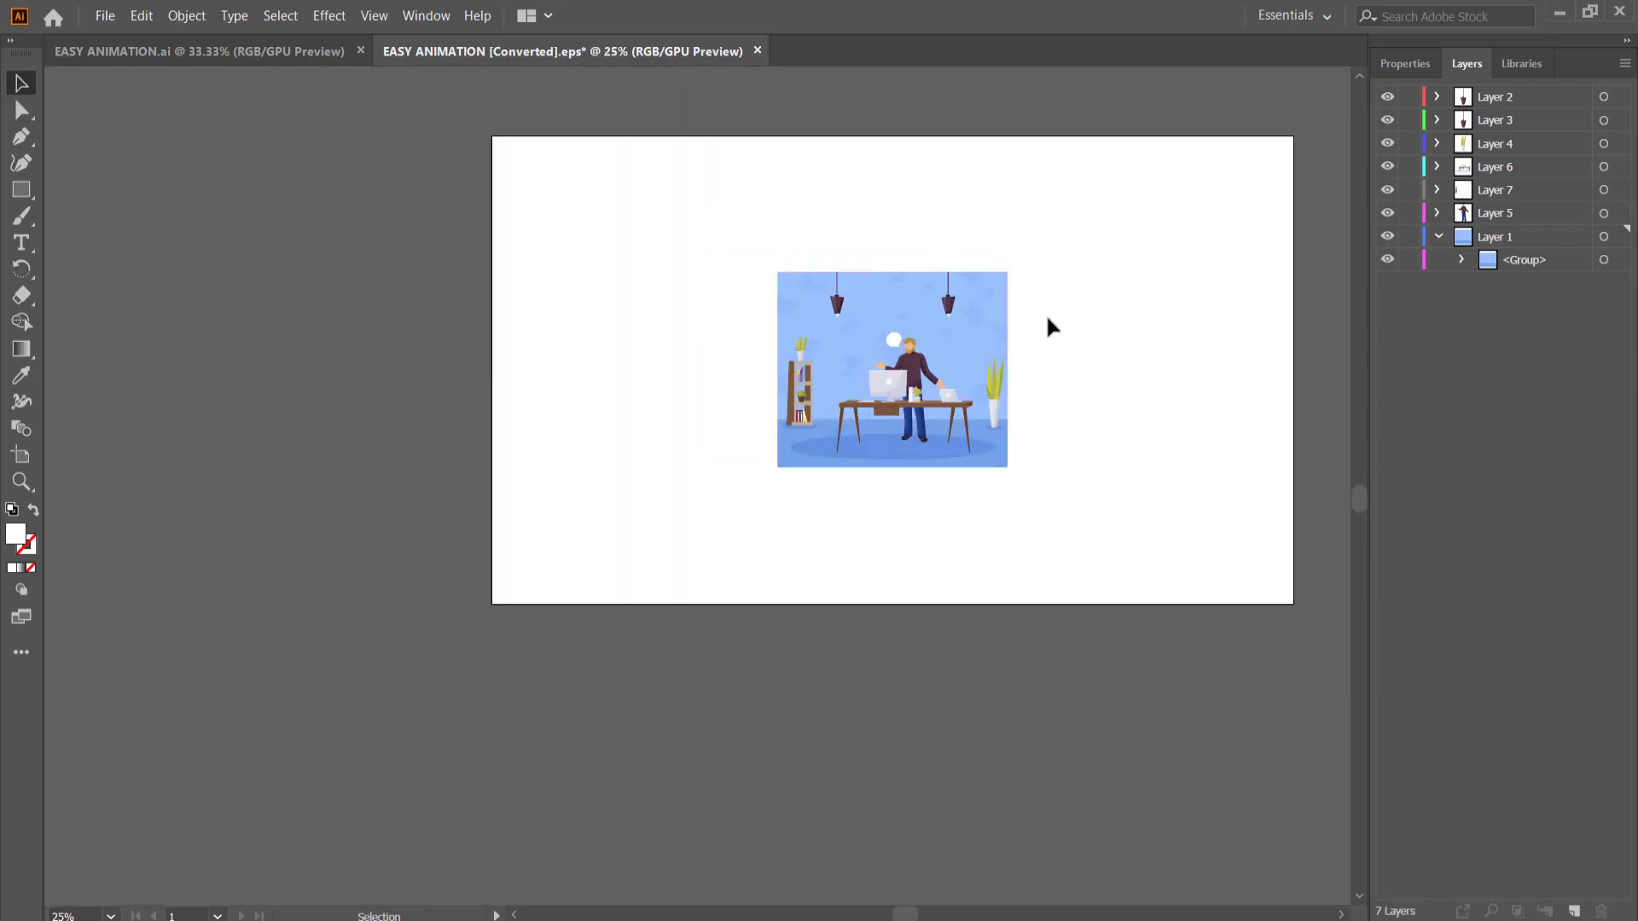
Select all the artwork and enlarge it proportionally until it spans the full width of the artboard
drag(717, 223, 1169, 550)
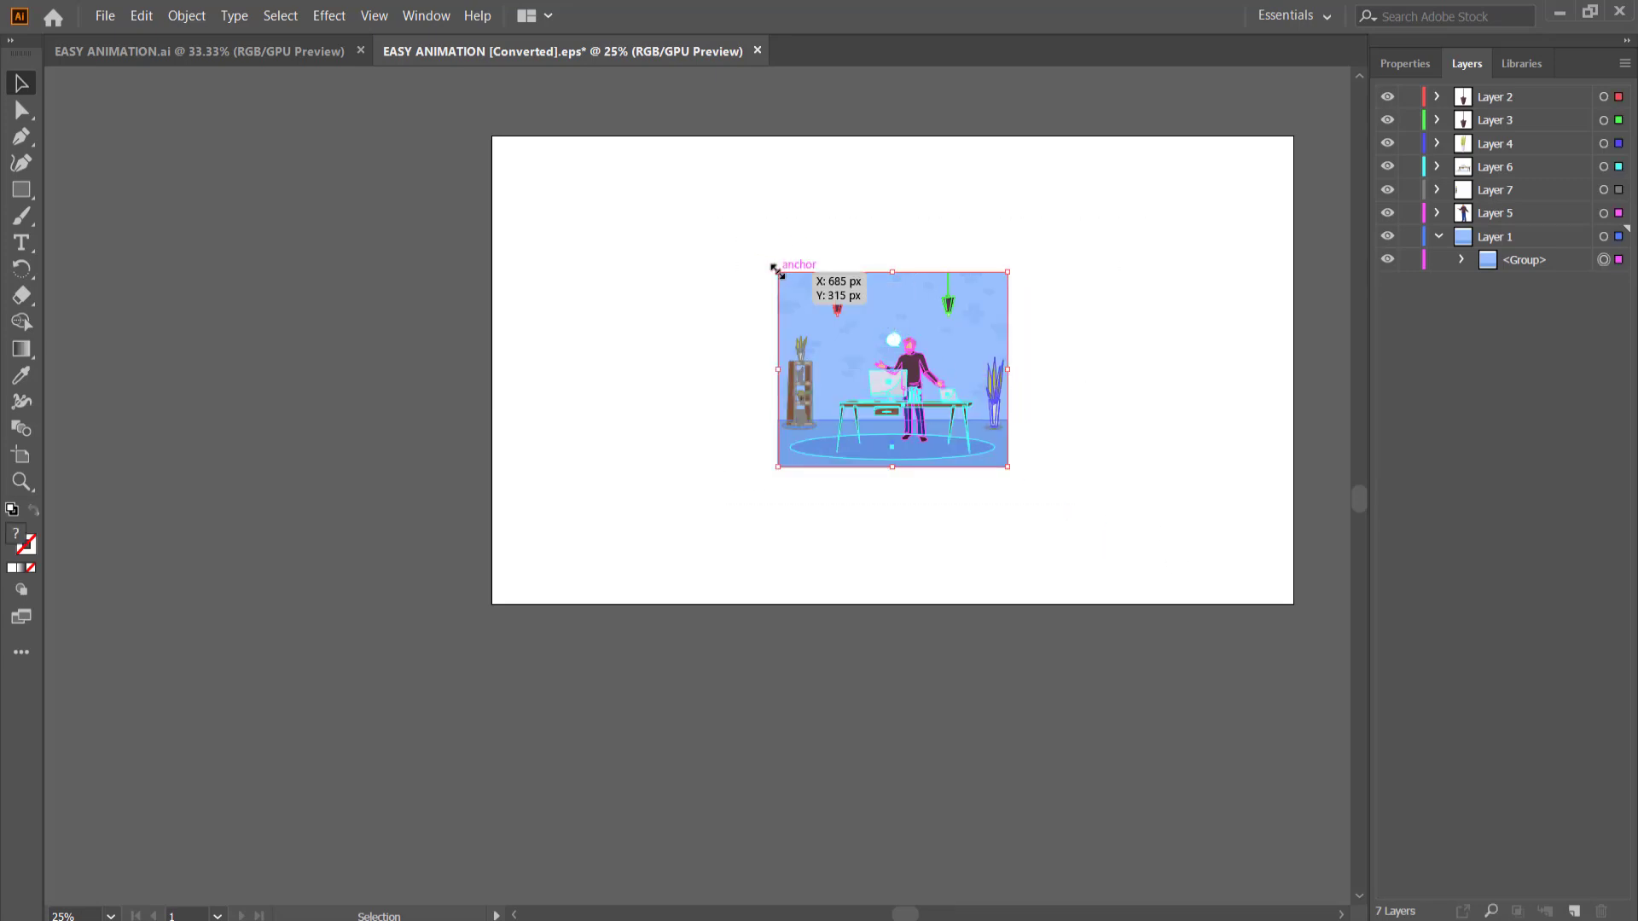
drag(778, 271, 492, 376)
scroll(1061, 677, down, 3)
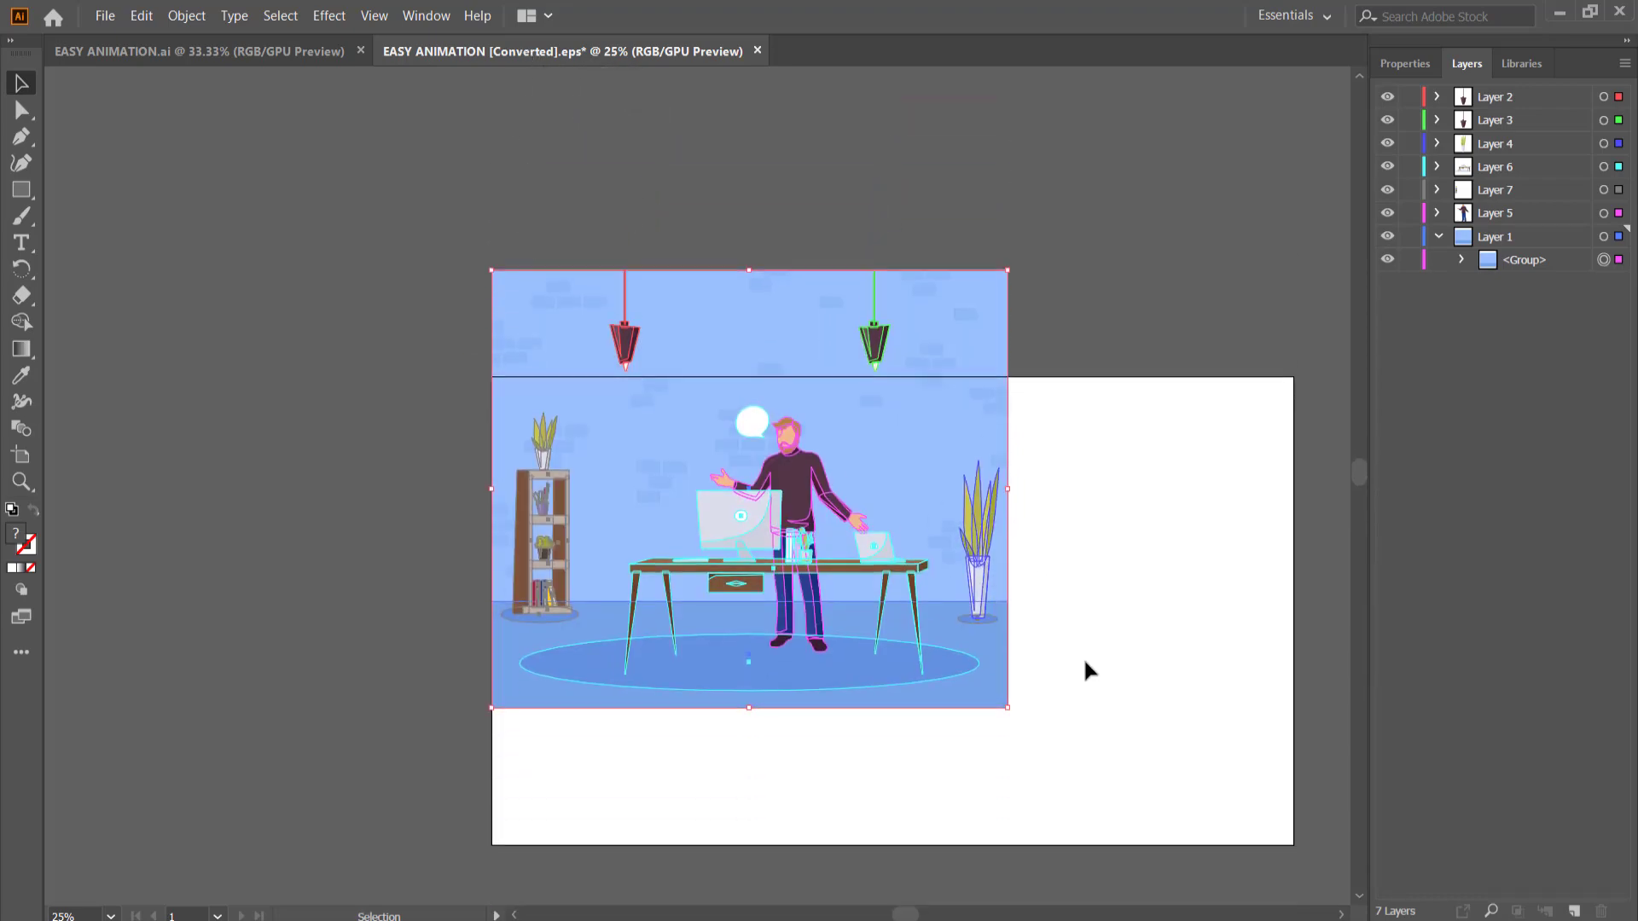
drag(1012, 707, 1200, 769)
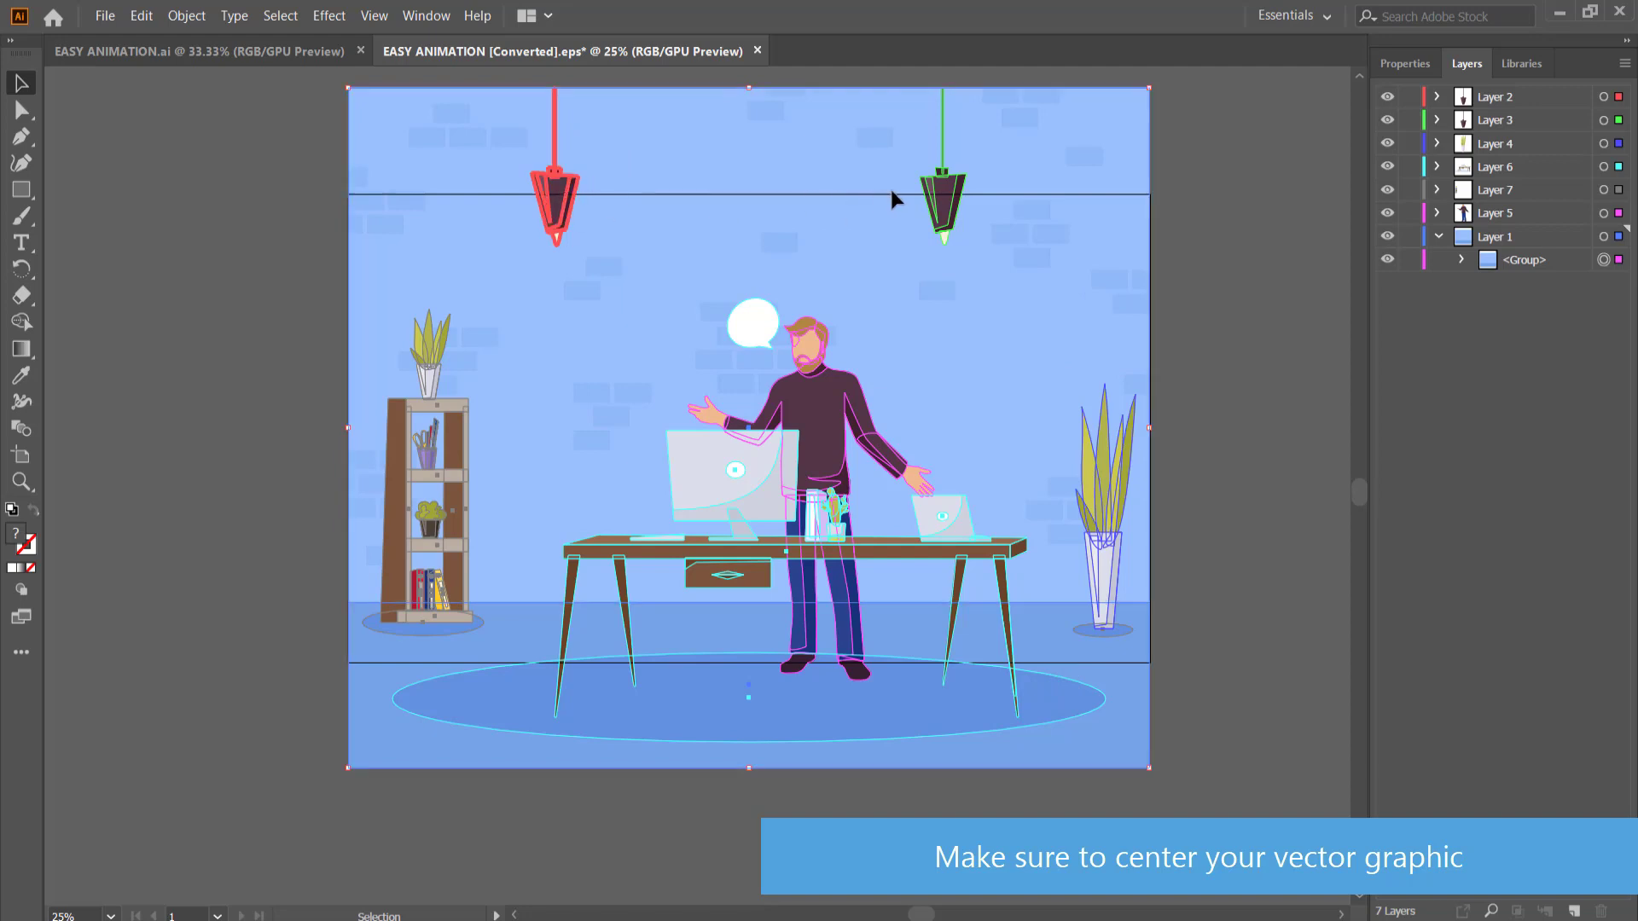
Lower both hanging lamps so their cords start at the artboard's upper edge
shift+click(947, 196)
drag(949, 198, 944, 294)
drag(552, 188, 555, 290)
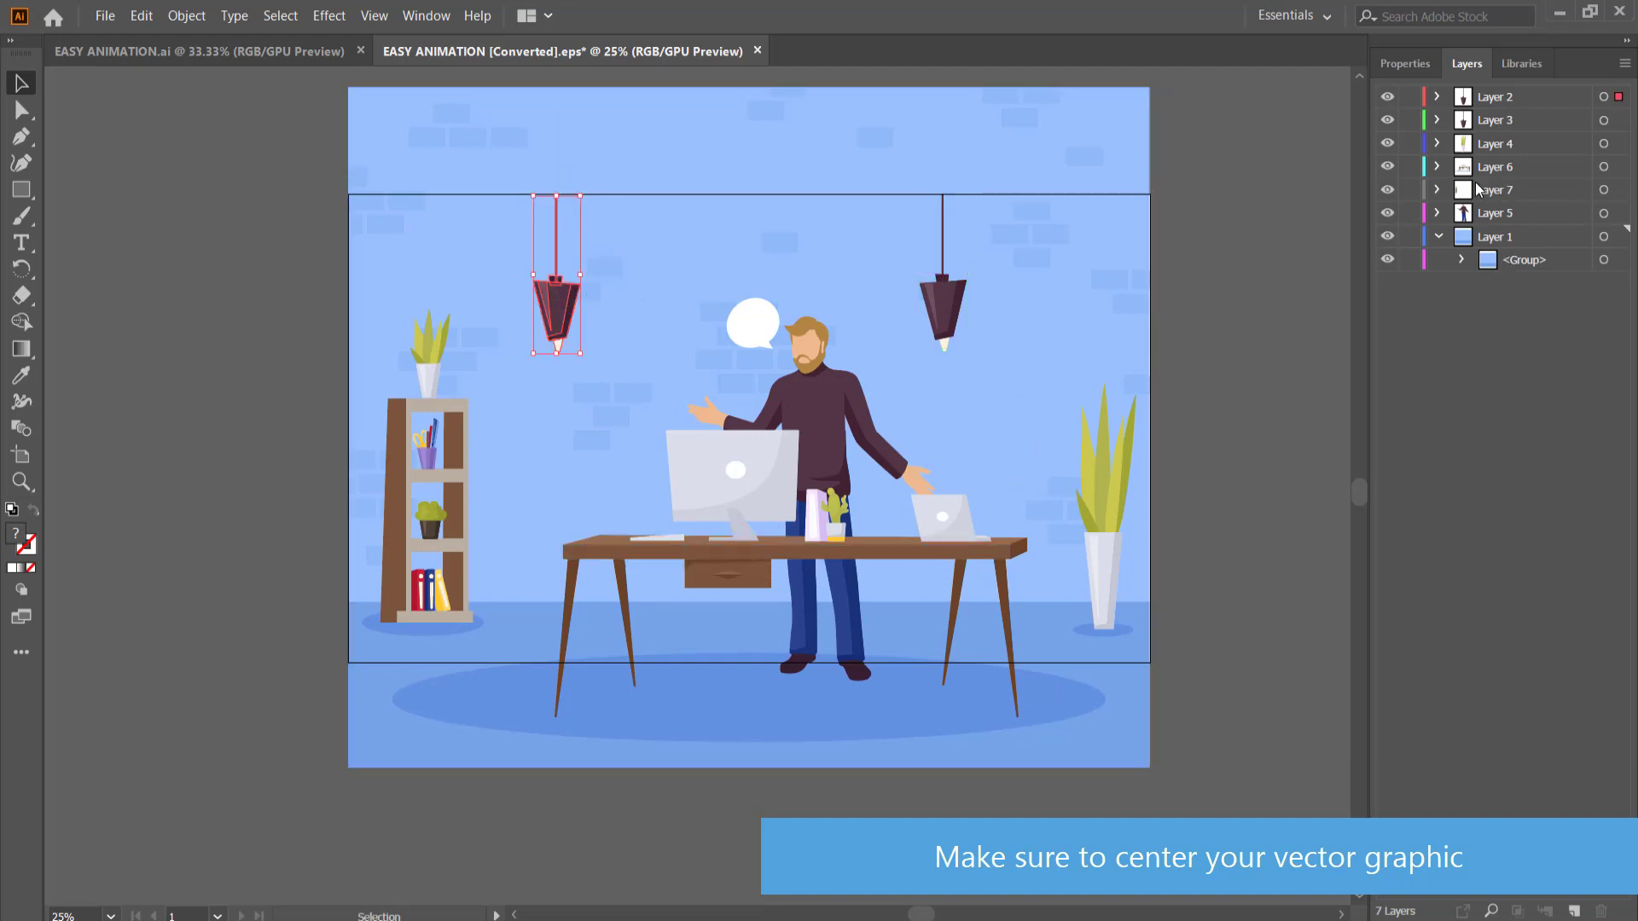
Raise the desk group with its floor shadow, and shift the man up and to the right to stand inside the artboard behind the desk
drag(738, 538, 727, 471)
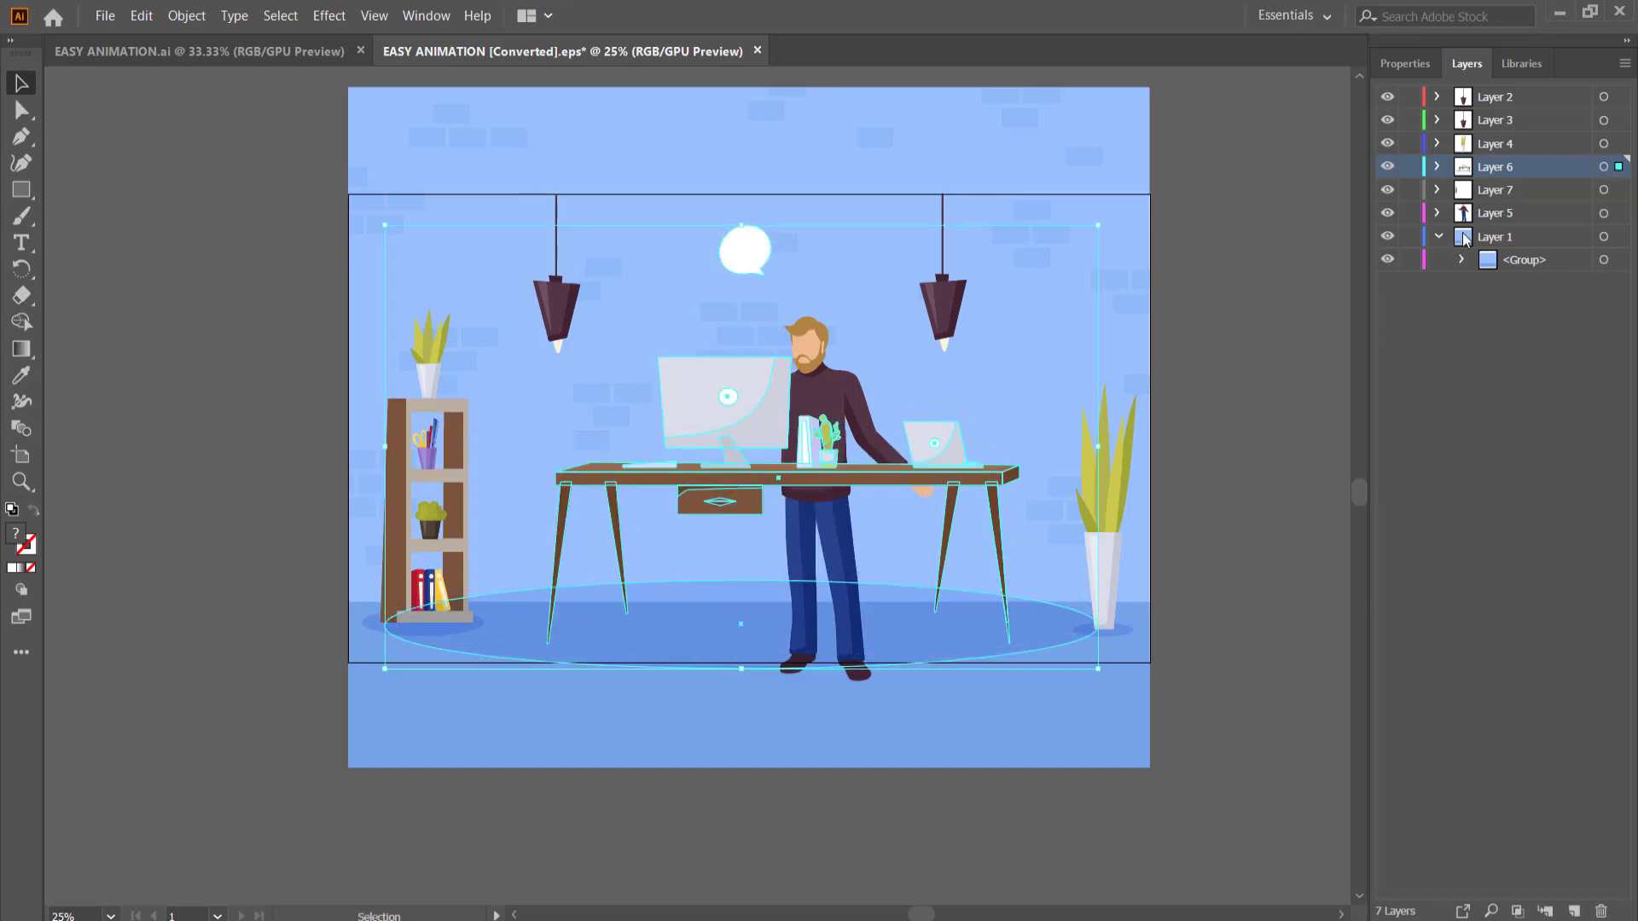
click(1489, 218)
drag(823, 386, 860, 351)
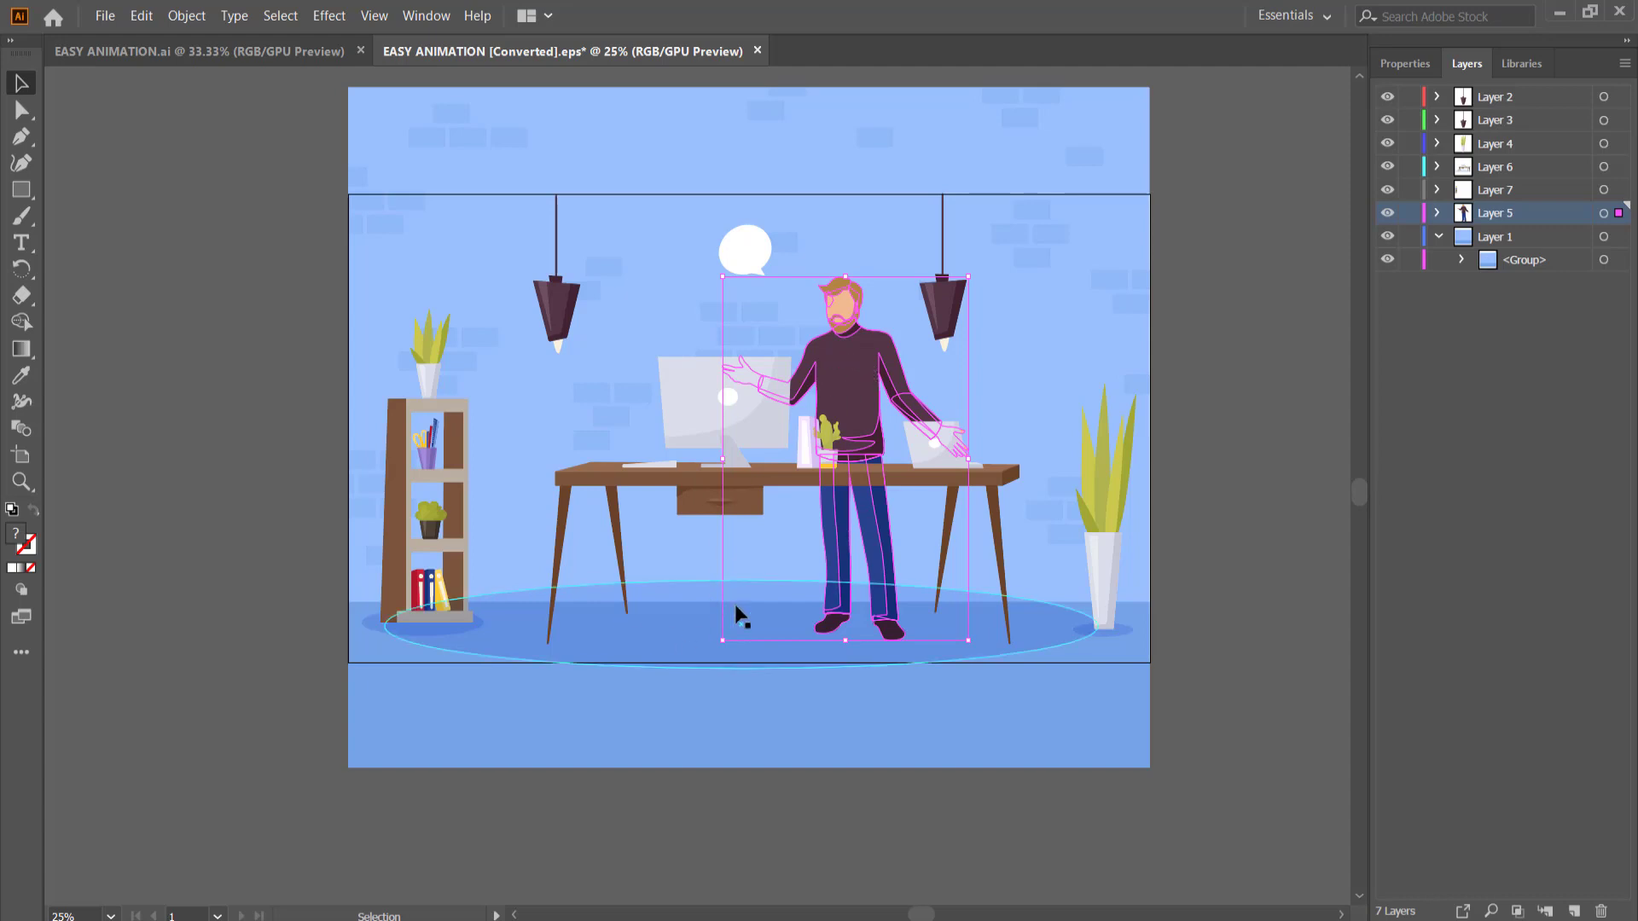
click(314, 352)
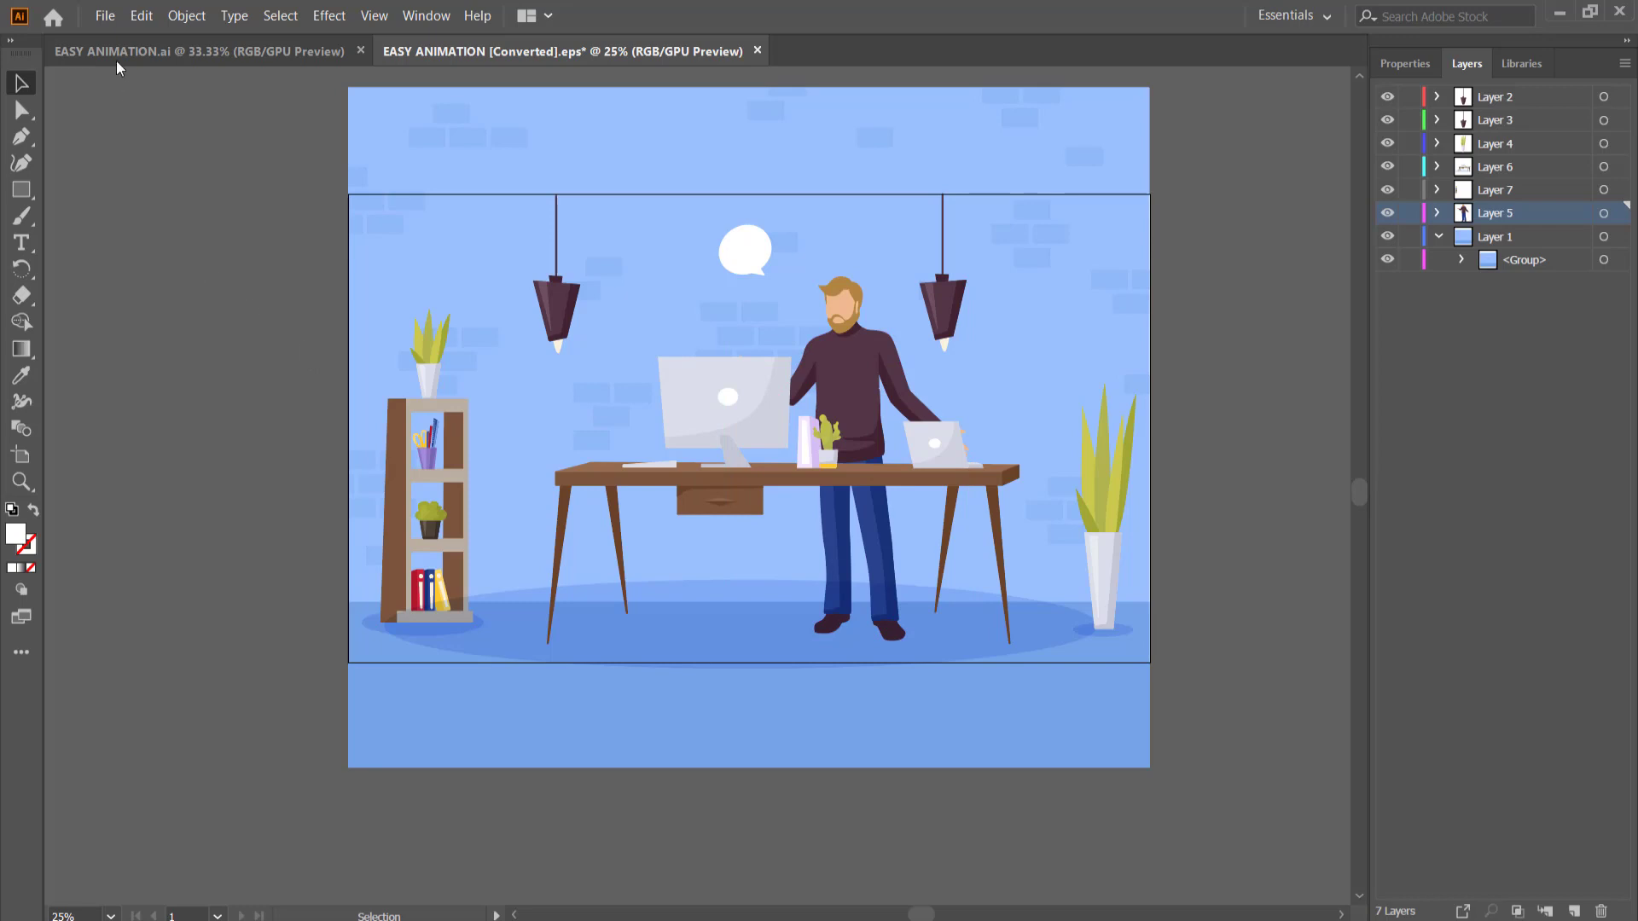
Save the illustration as easy animation part 2.ai in Illustrator 2020 format, keeping PDF compatibility, embedded ICC profiles and compression on
click(111, 22)
click(158, 216)
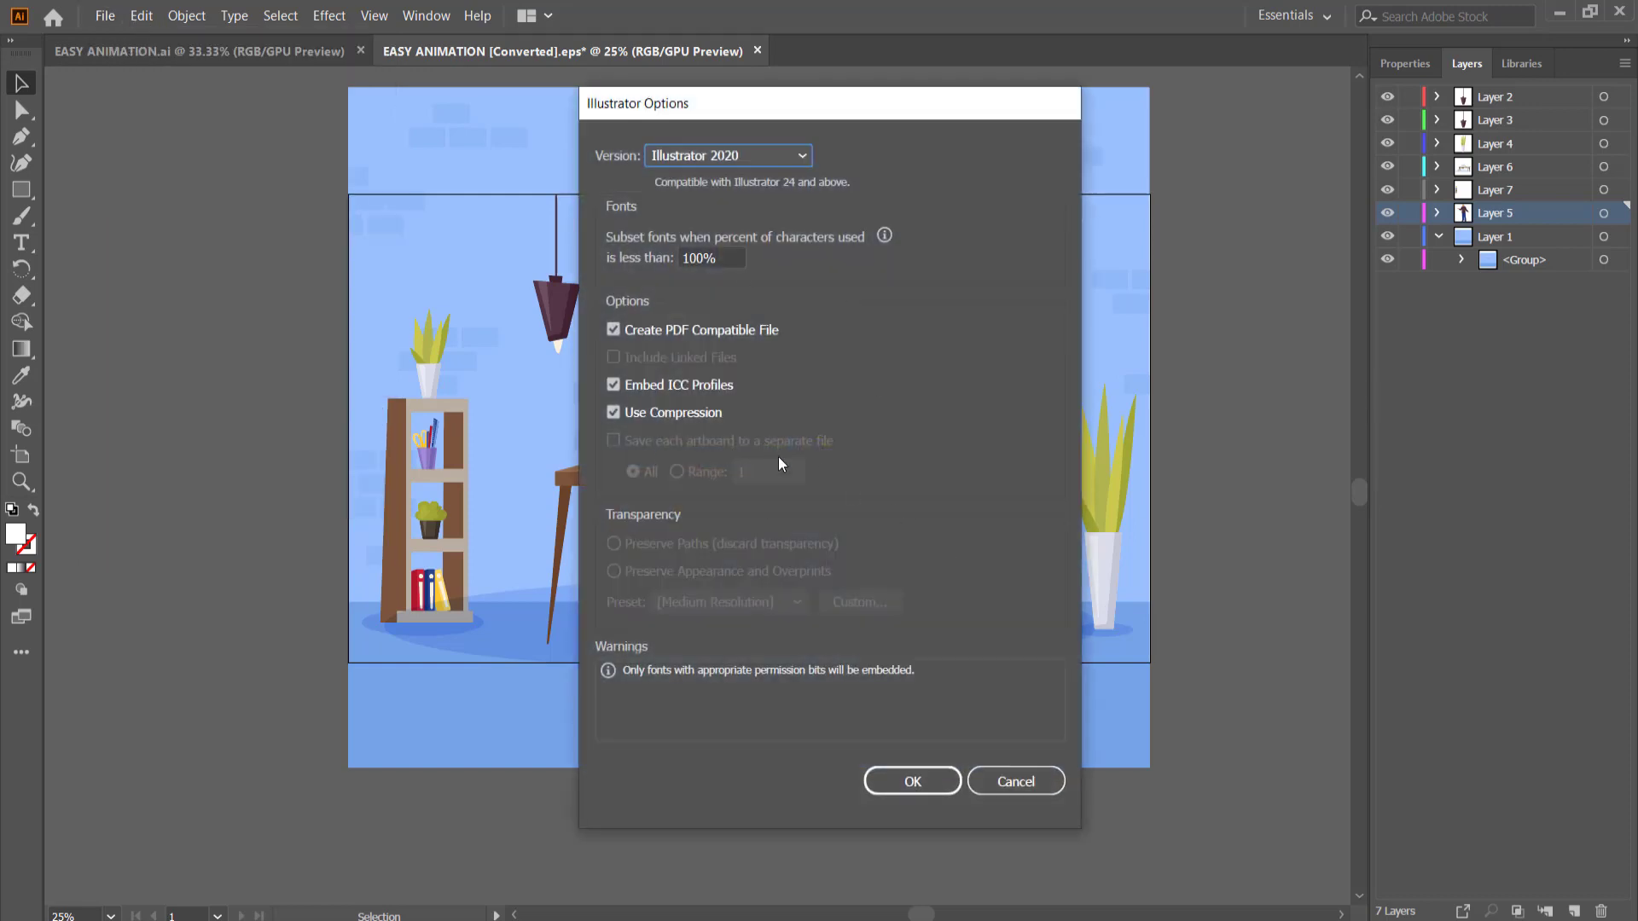
click(912, 780)
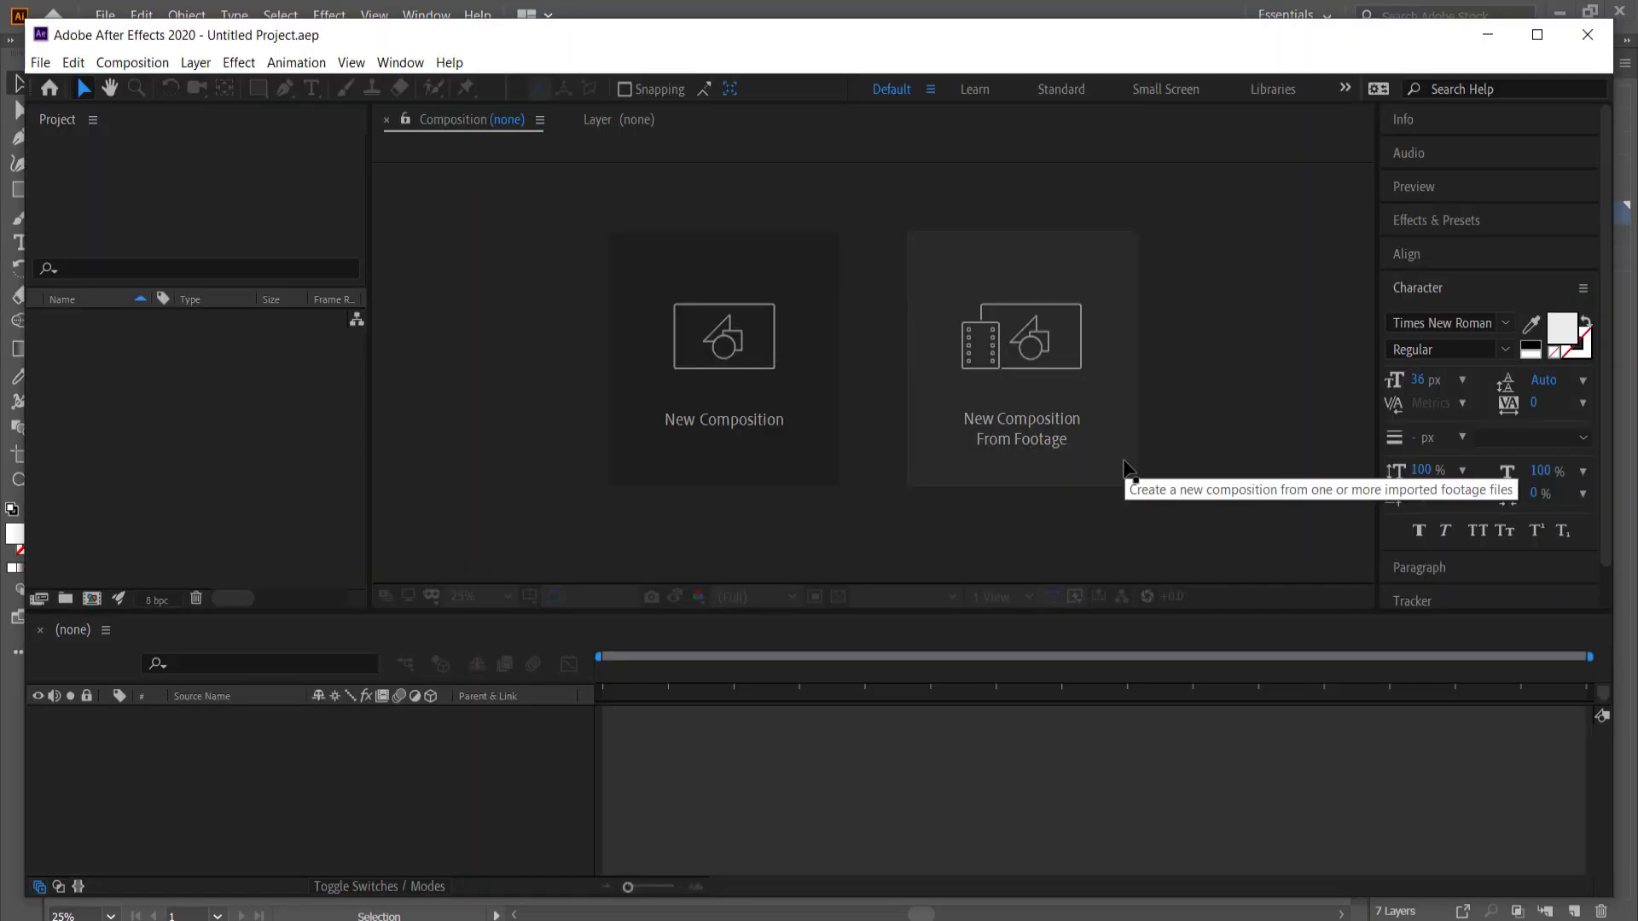
Switch to After Effects and import easy animation part 2.ai as a Composition with Layer Size footage dimensions
click(1537, 37)
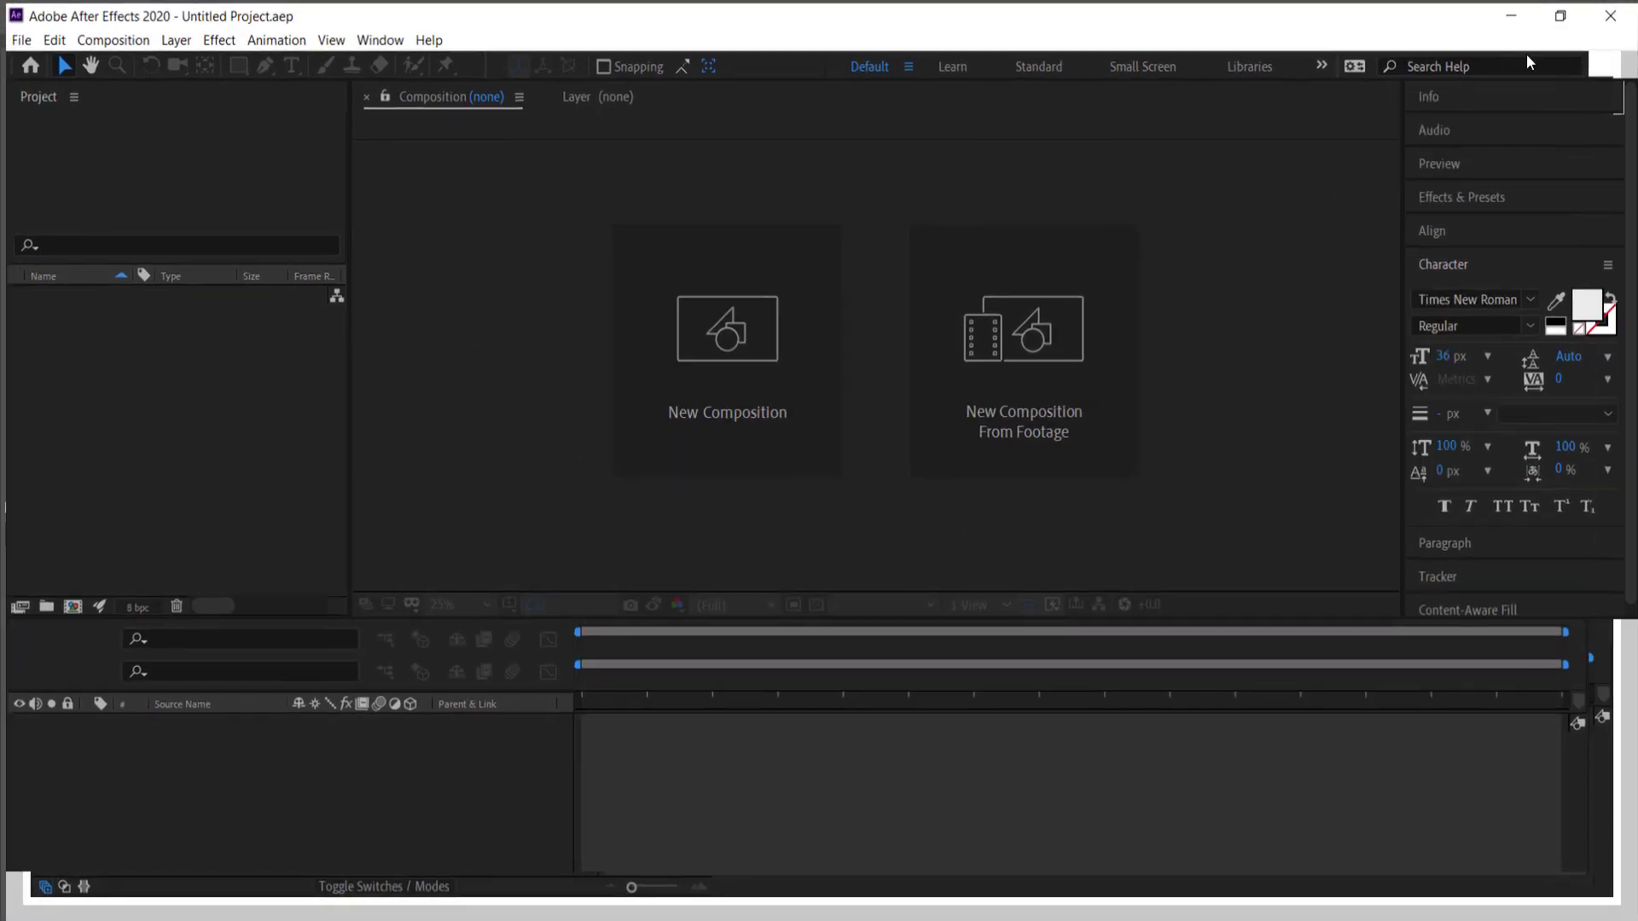
right_click(142, 373)
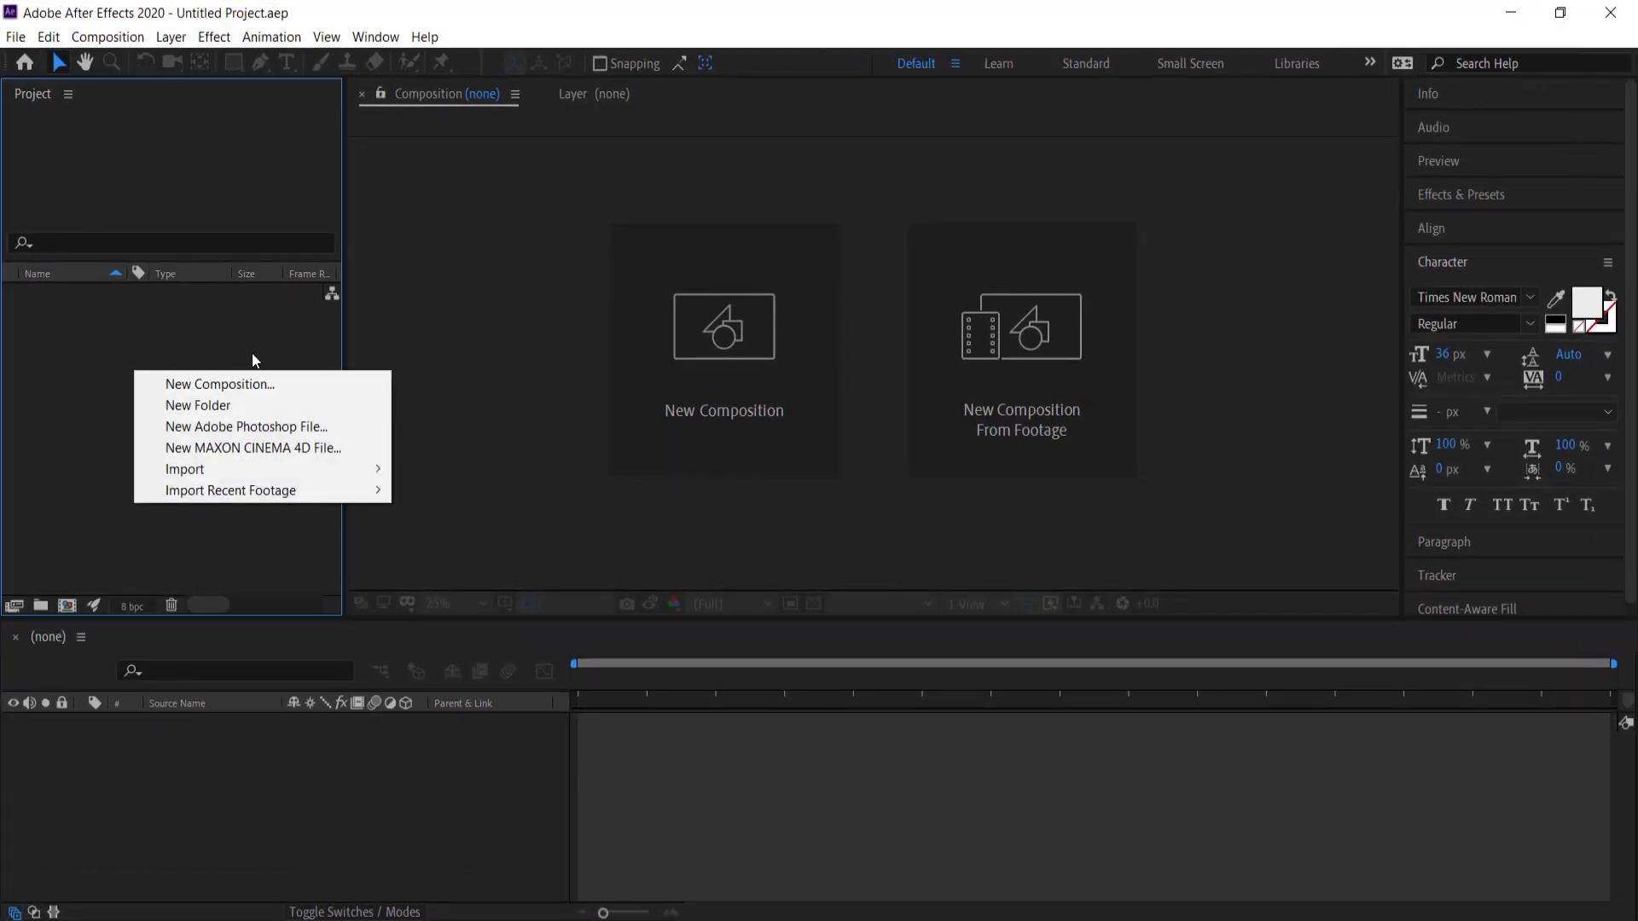
mouse_move(202, 471)
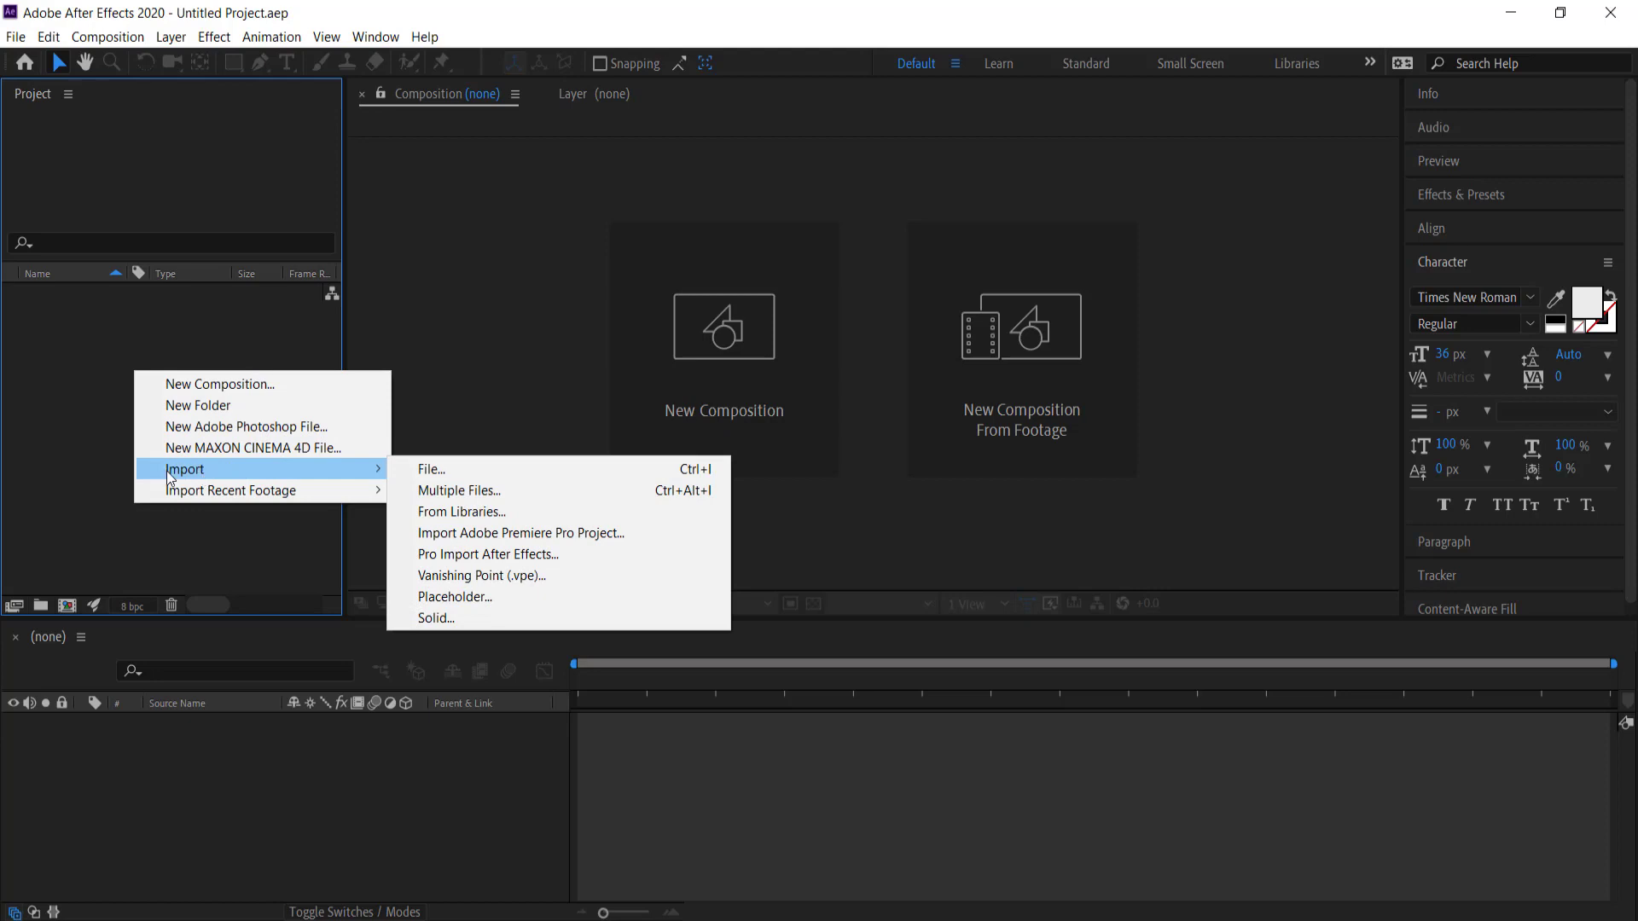
click(435, 472)
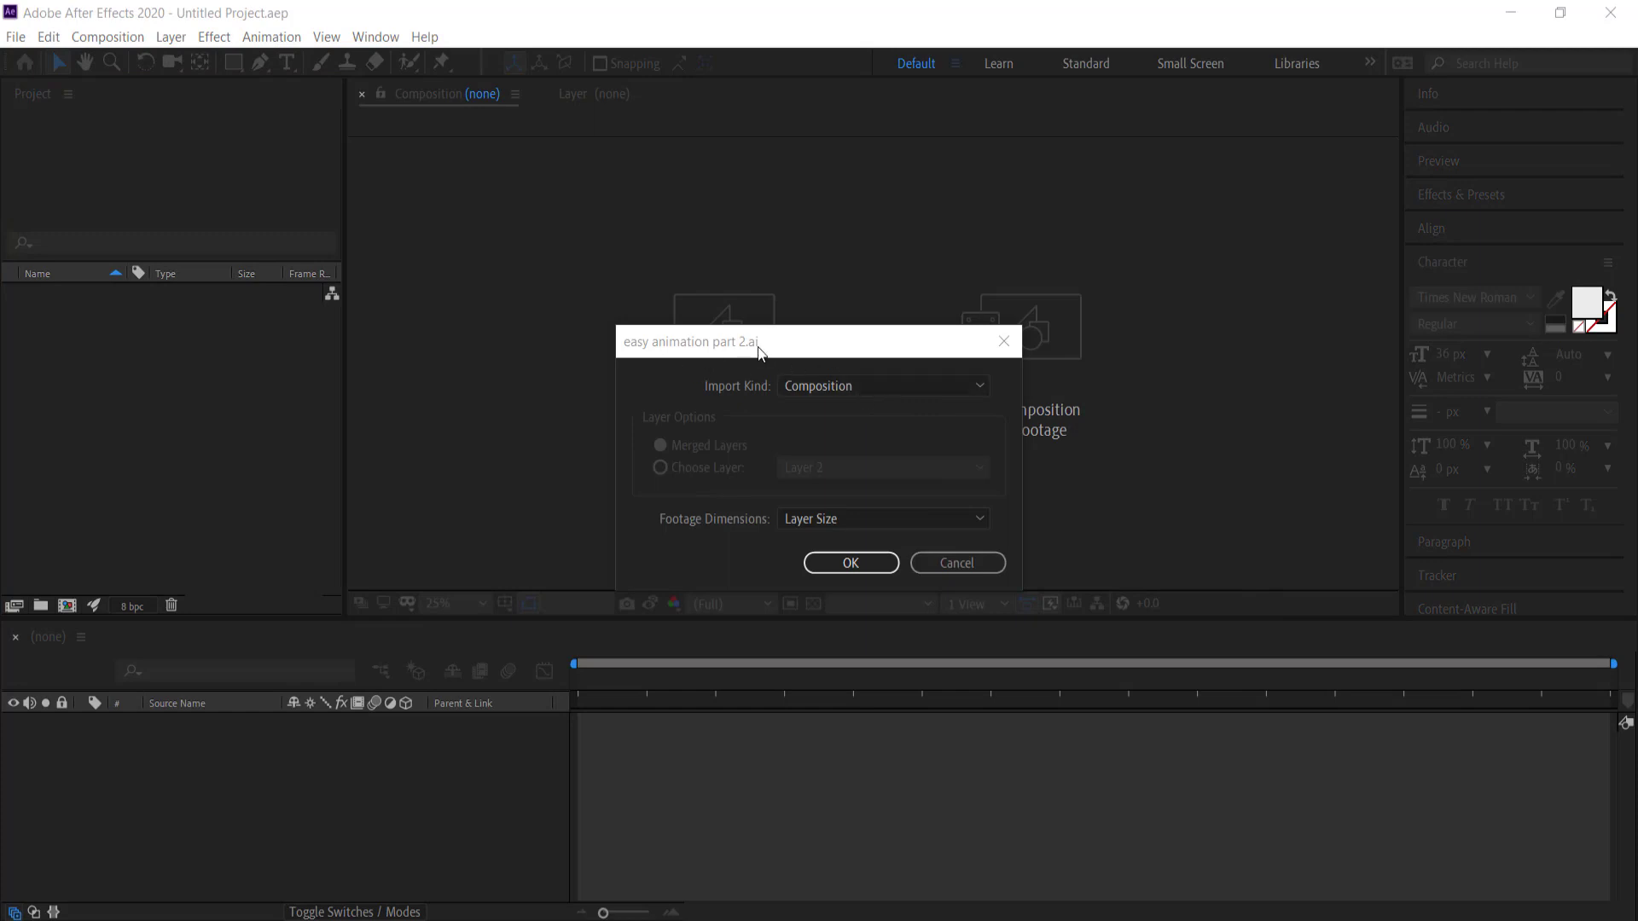
click(839, 386)
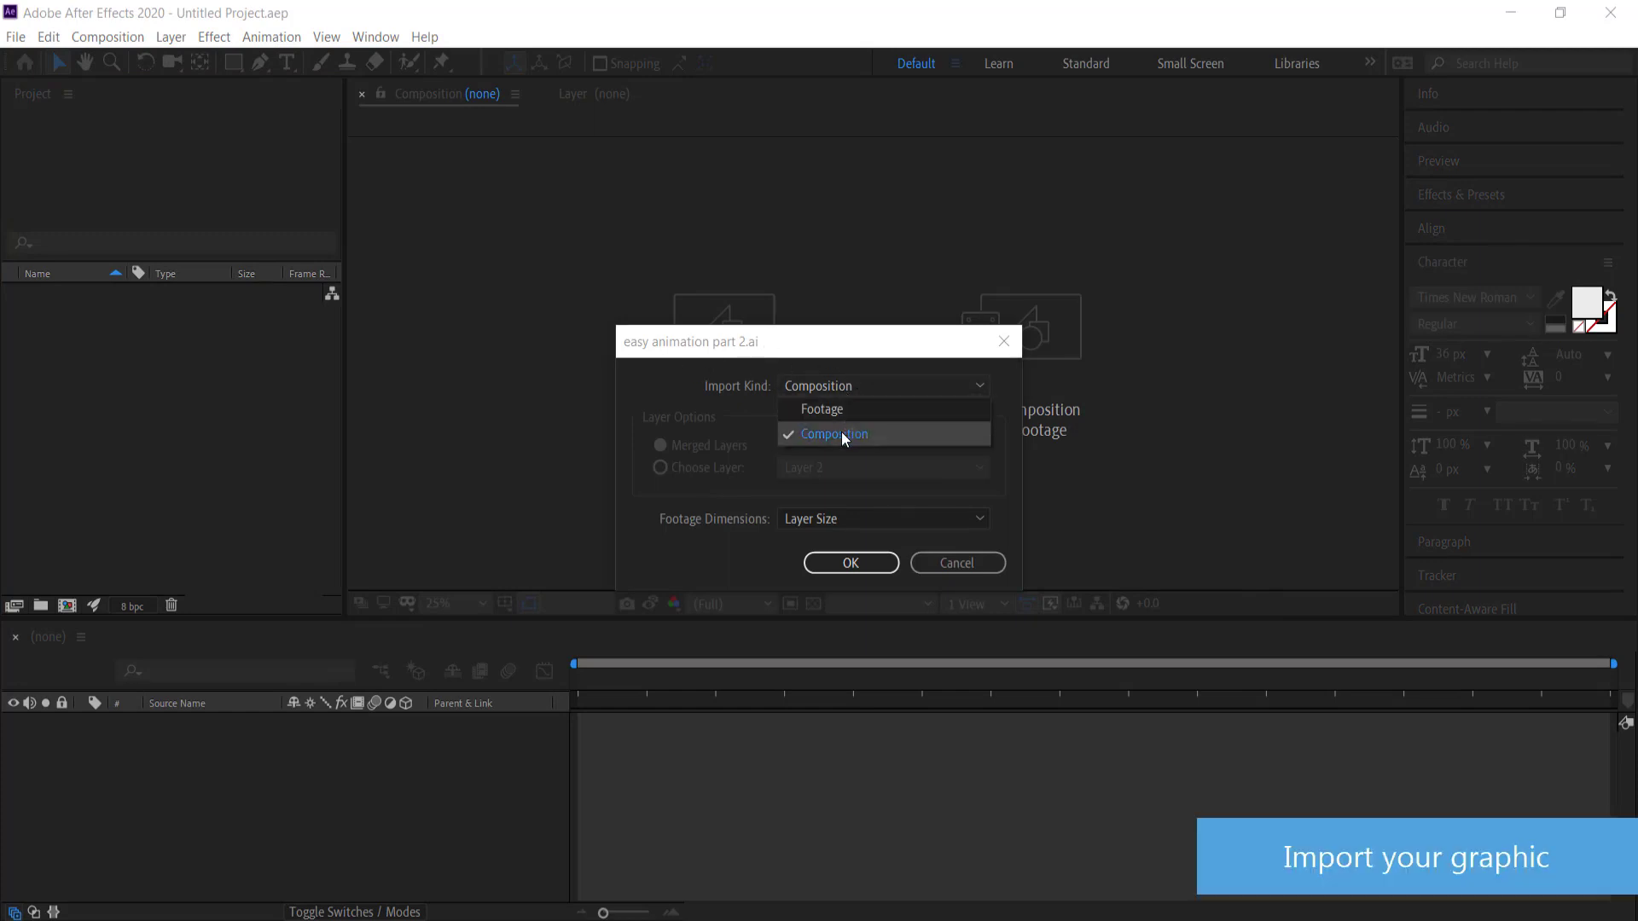
click(841, 434)
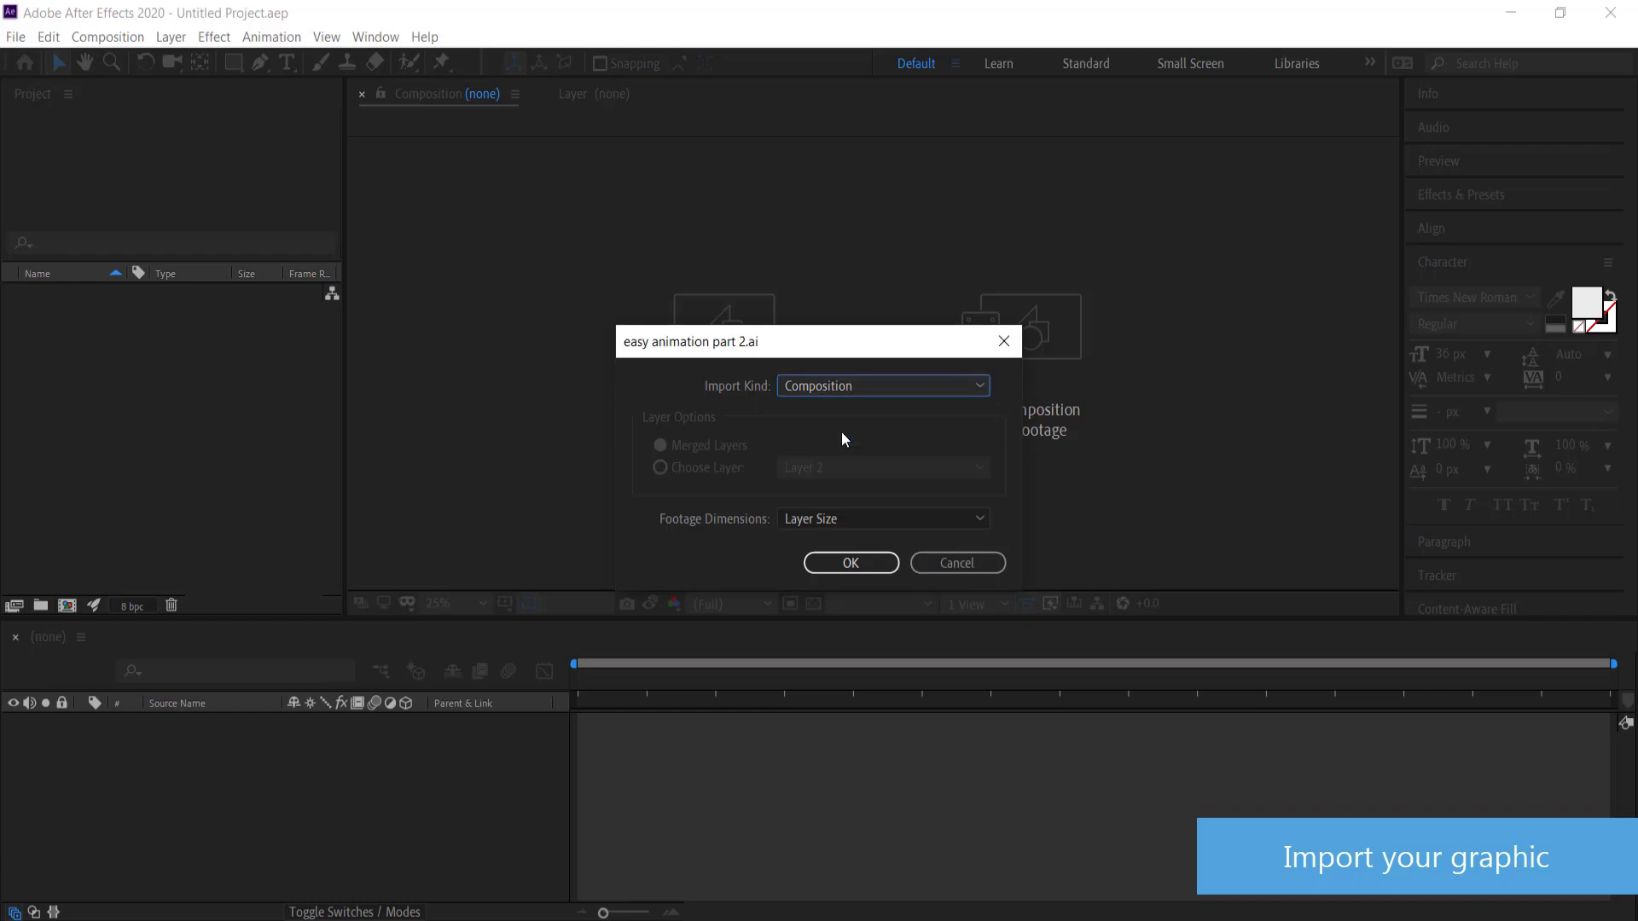
click(826, 522)
click(826, 541)
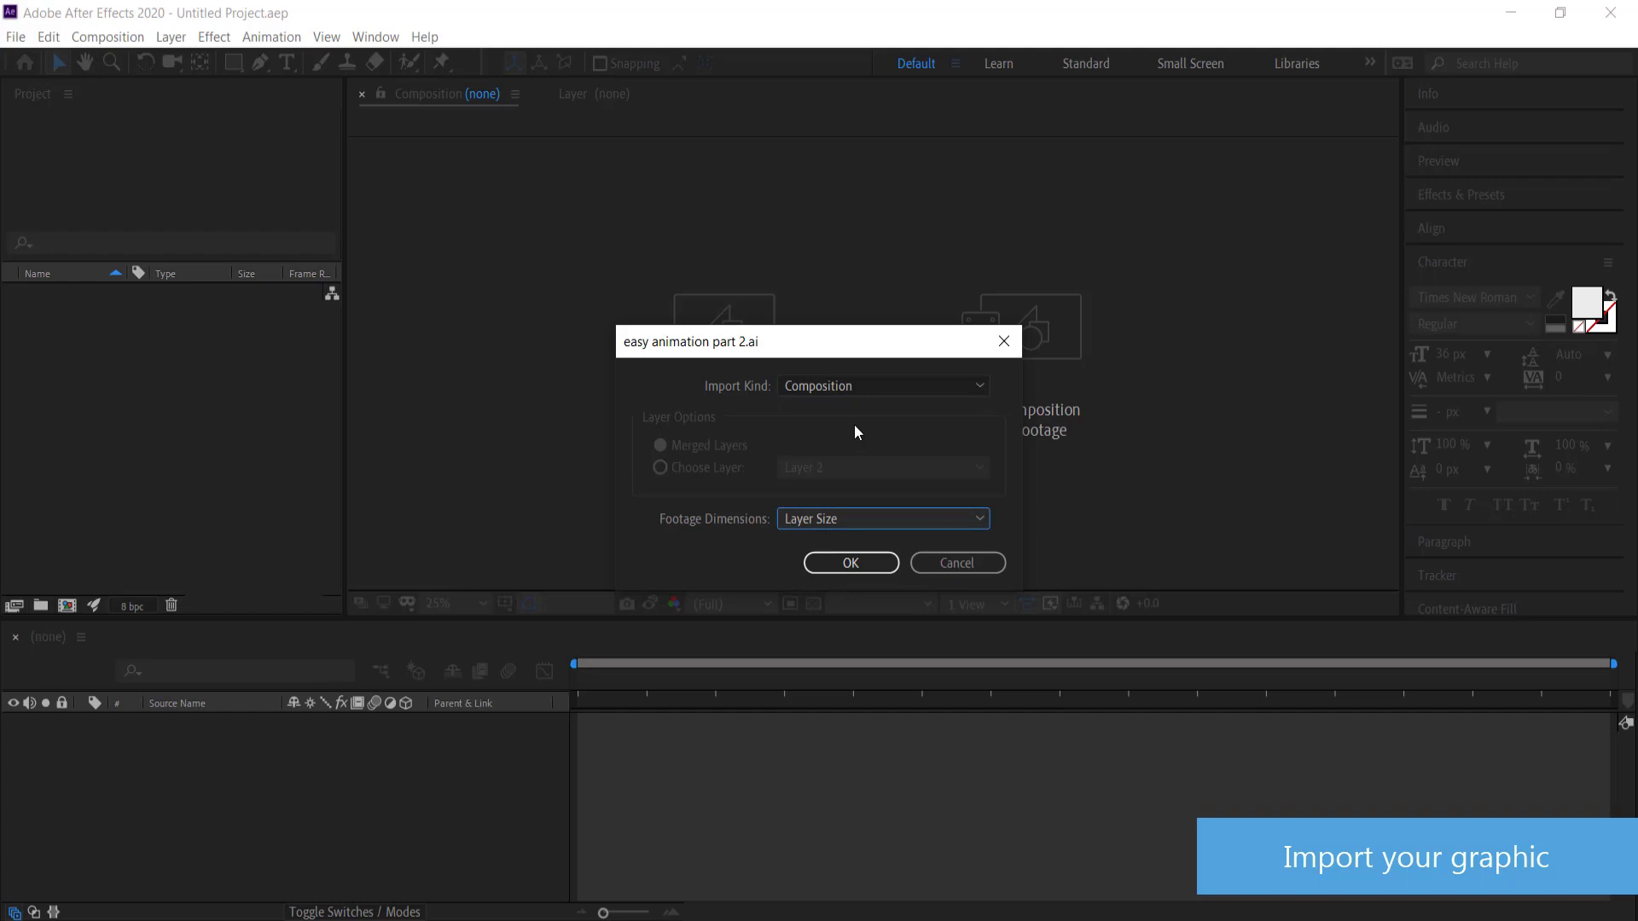
click(855, 564)
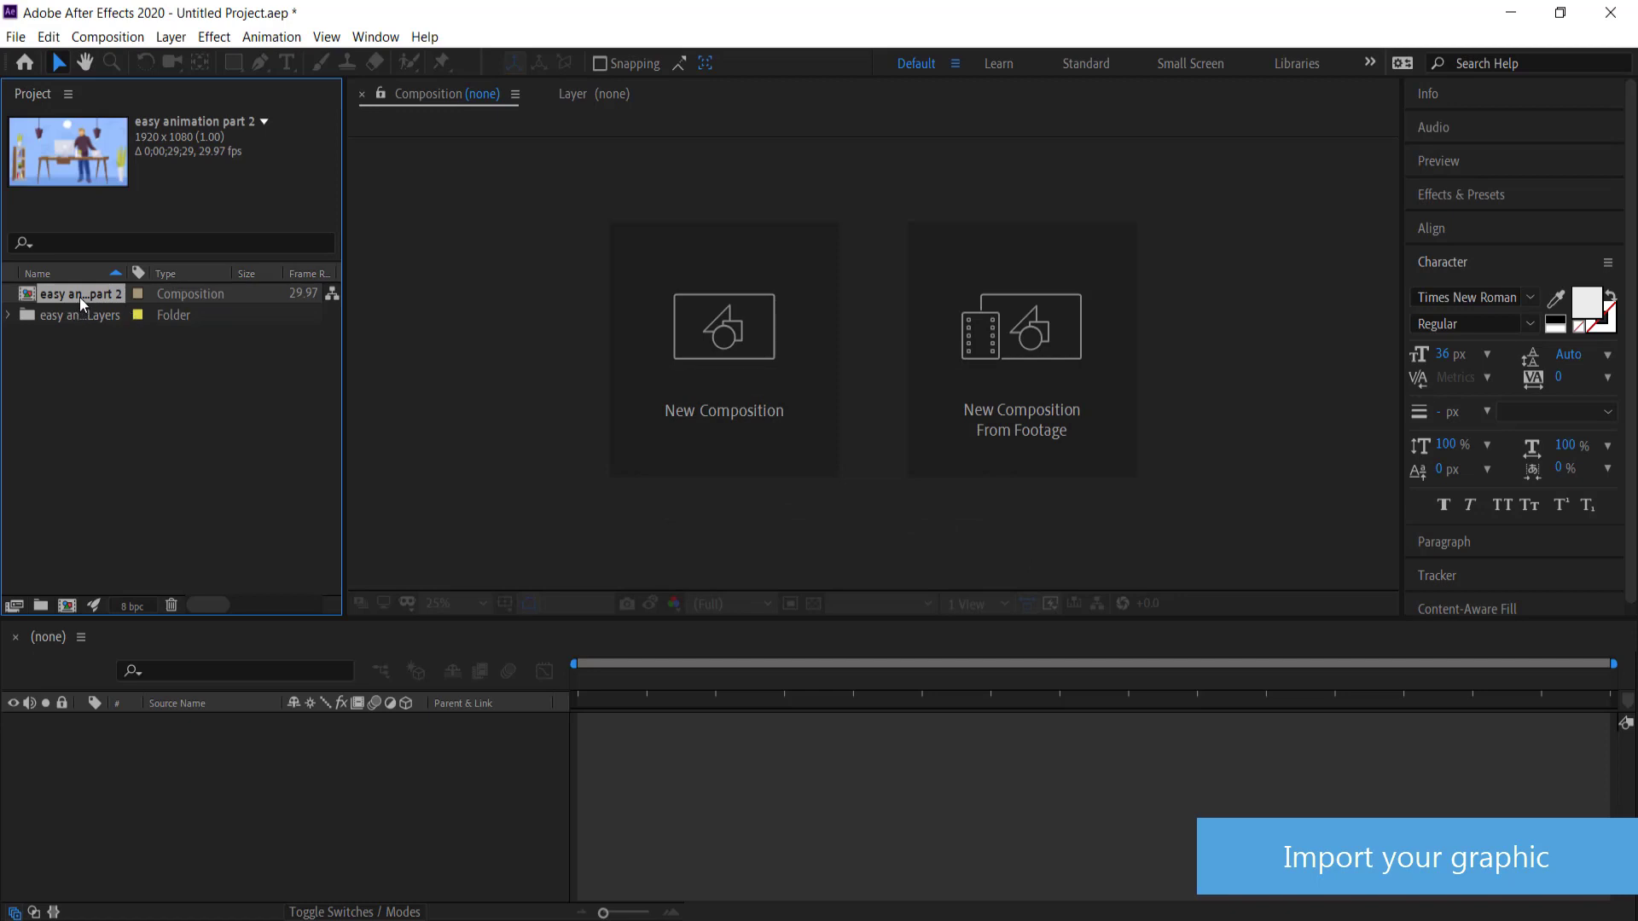
Nest the imported easy animation part 2 composition in a new composition, and open the nested one to show its separate layers
drag(75, 294, 186, 763)
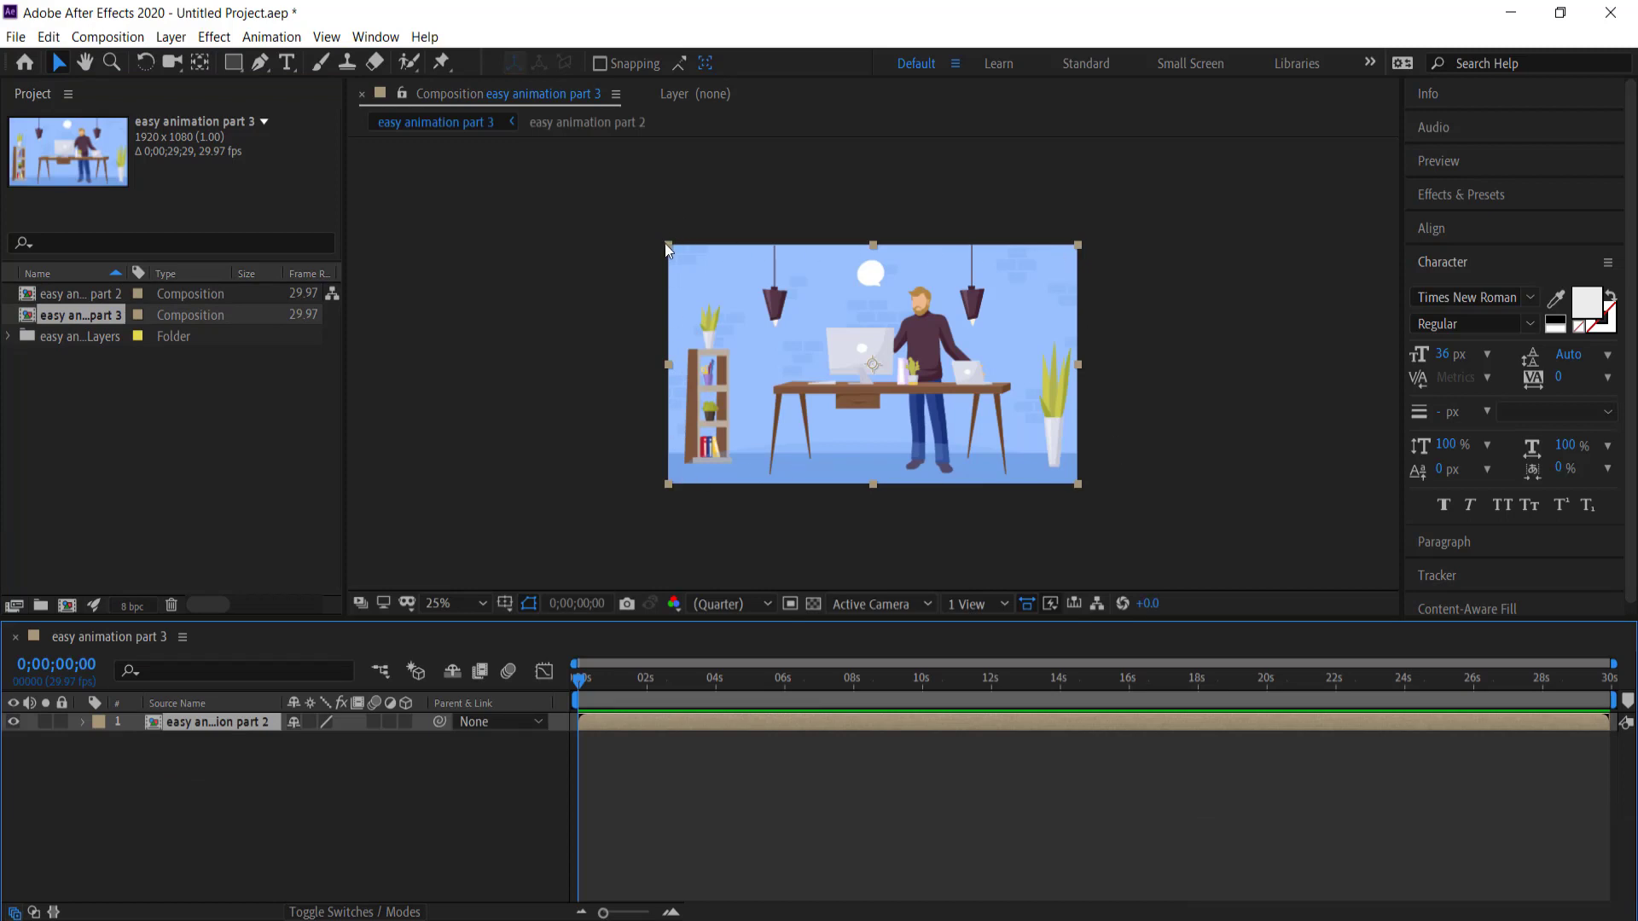
double_click(220, 723)
Rename Layer 2 and Layer 3, the two hanging lamps, as lamp, toggling visibility to check what a layer contains
click(193, 722)
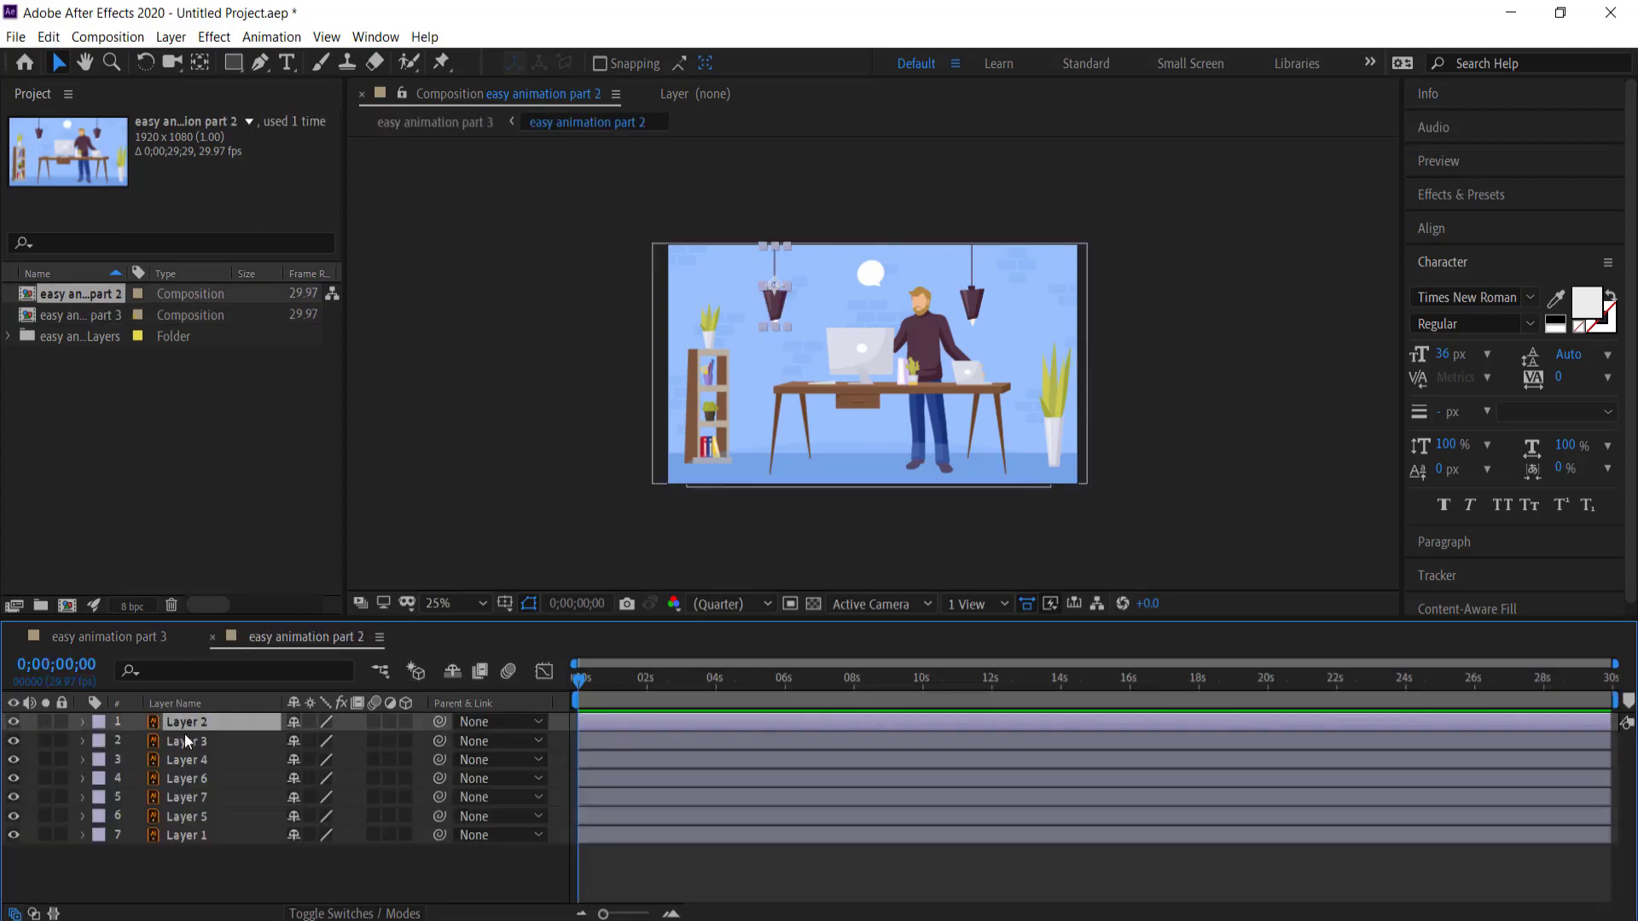
click(14, 741)
click(14, 742)
key(Return)
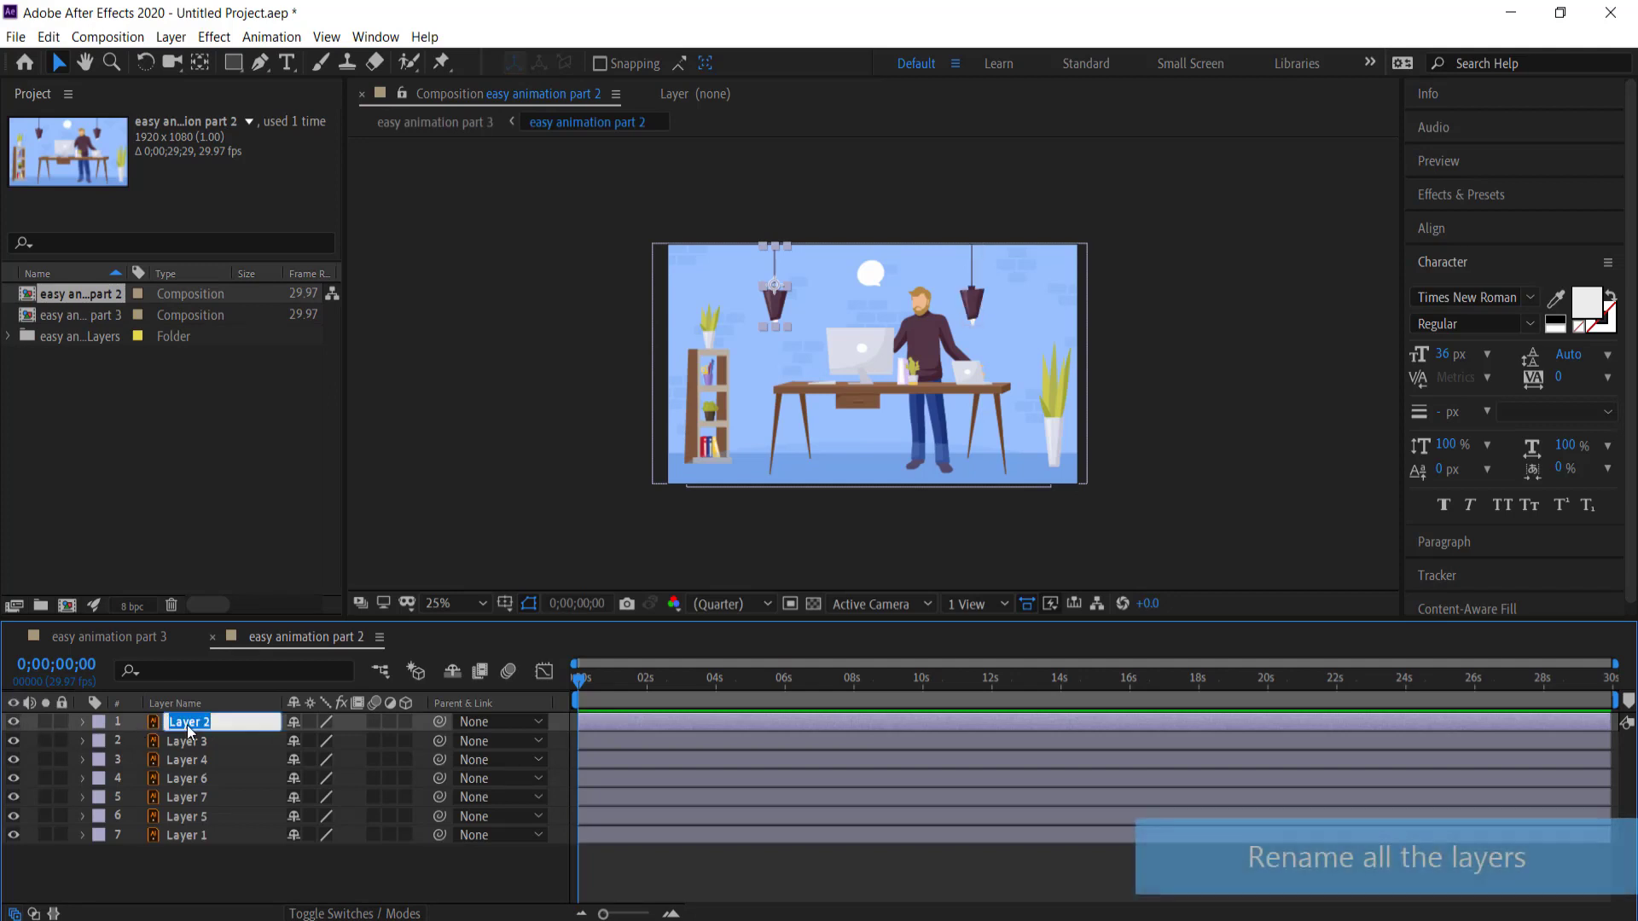
text(lamp)
key(Return)
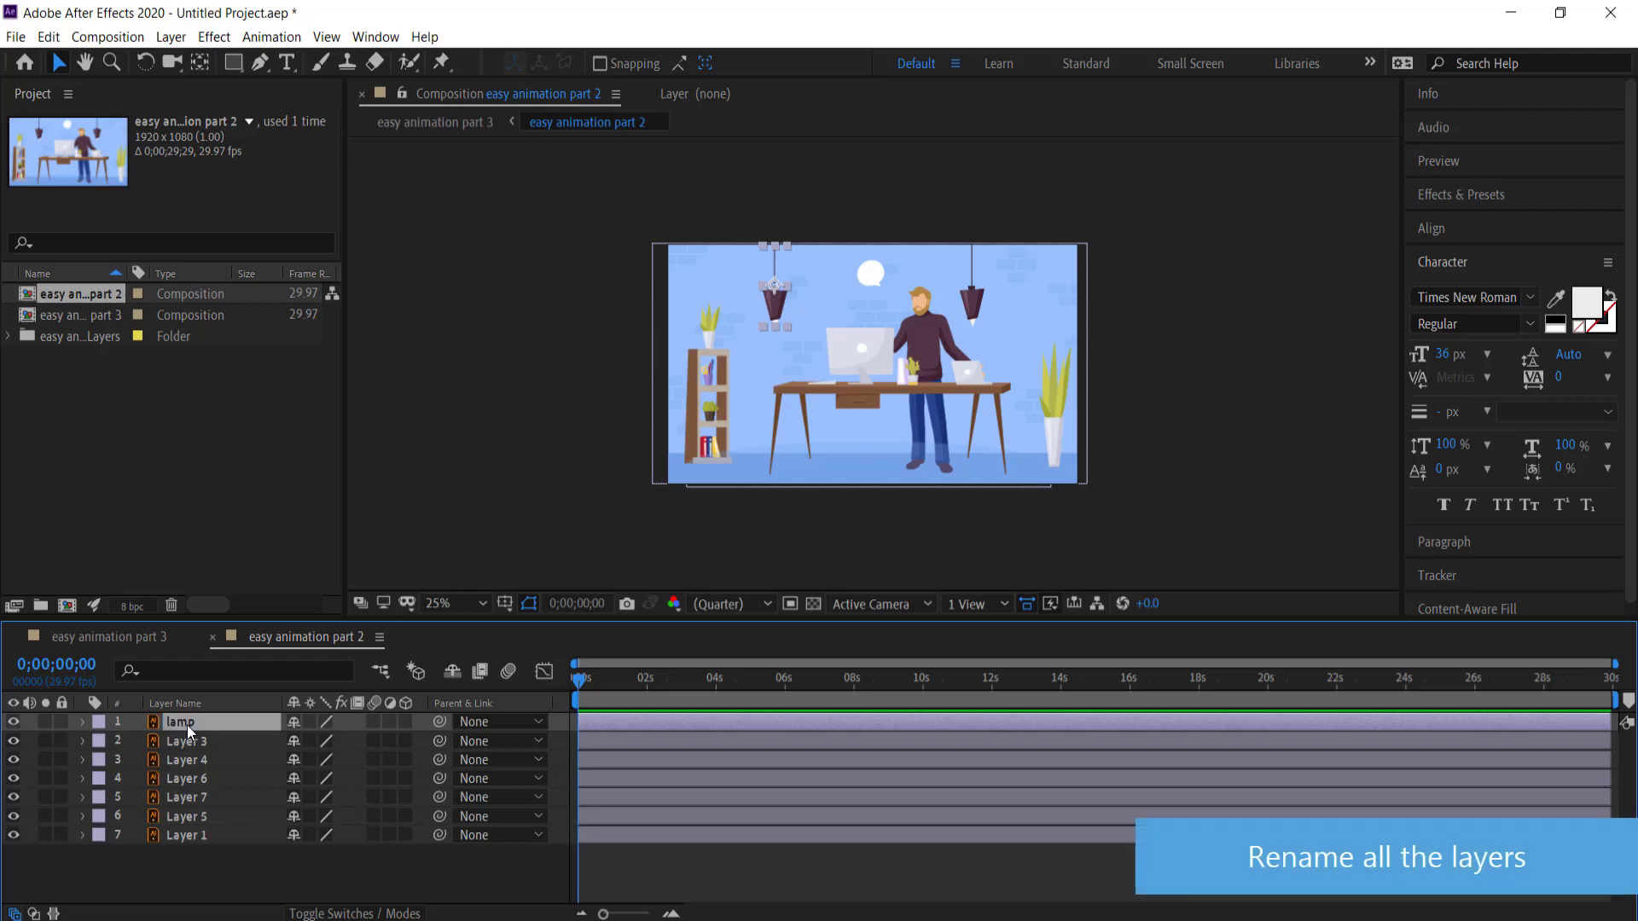
click(171, 742)
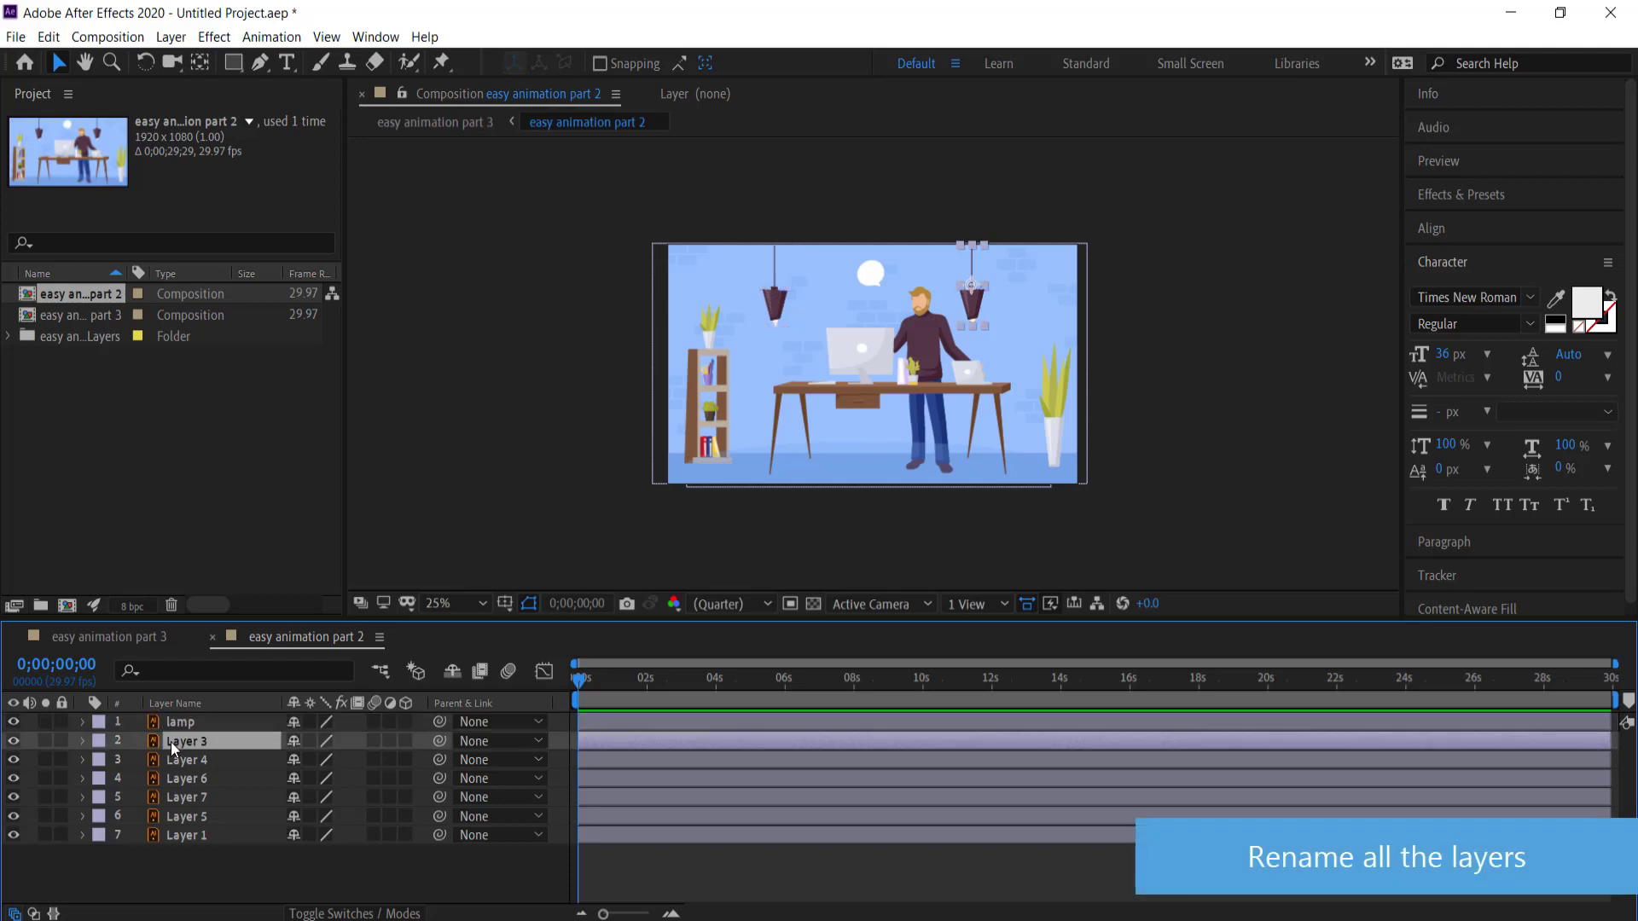
key(Return)
text(lamp)
key(Return)
Rename Layer 4 as plant and Layer 6 as desk, briefly hiding Layer 6 to check its contents
click(186, 760)
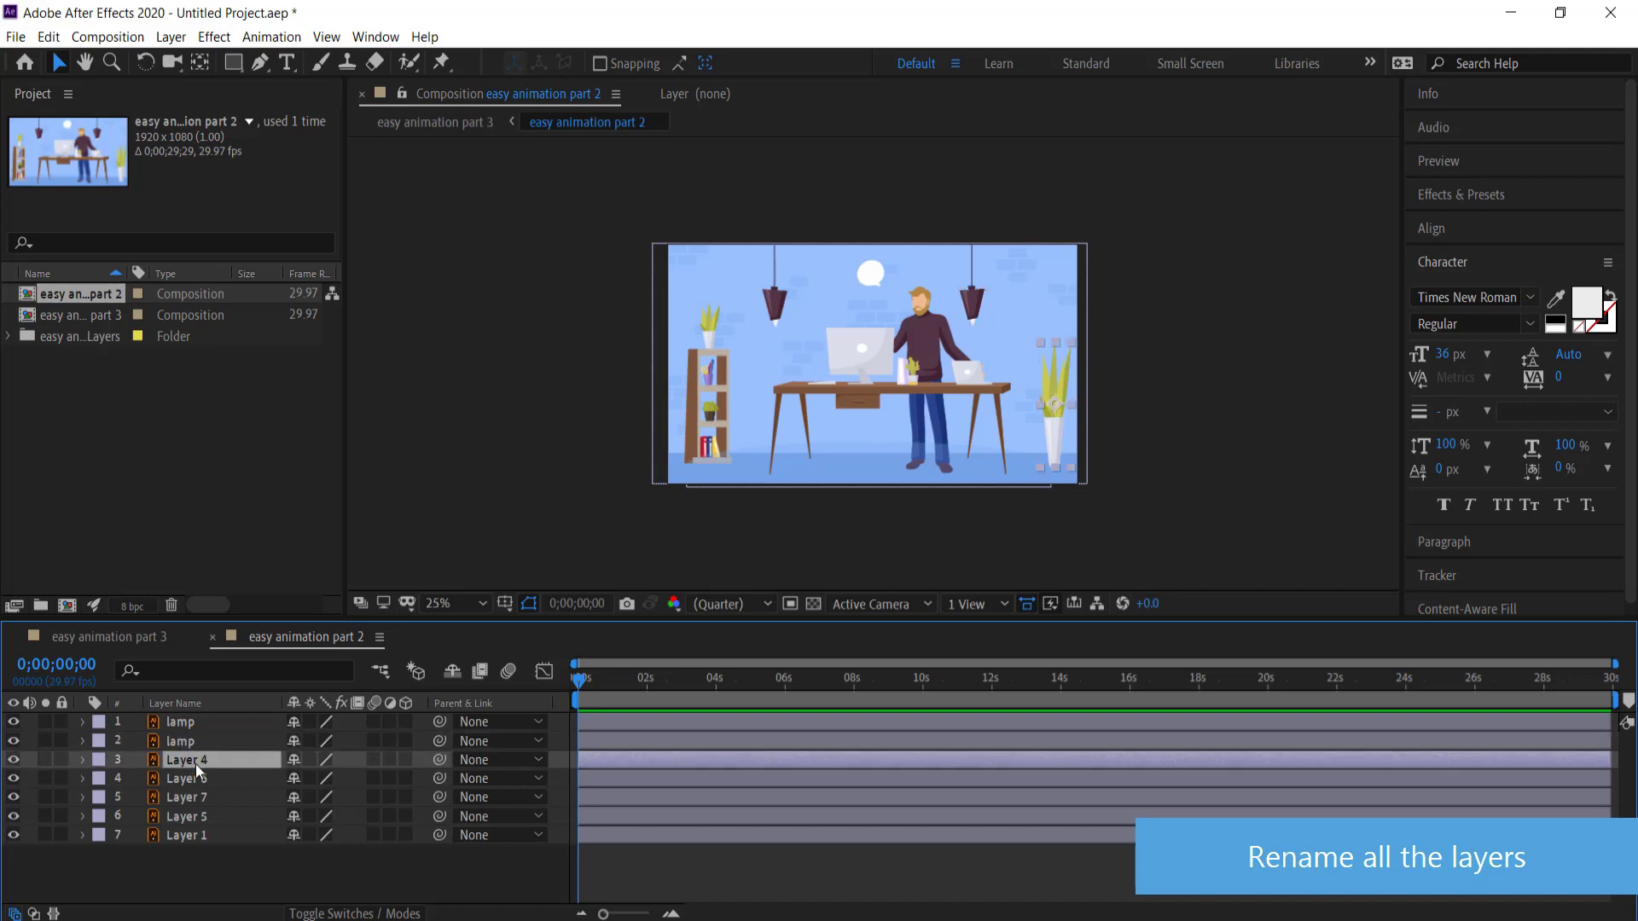
key(Return)
text(plant)
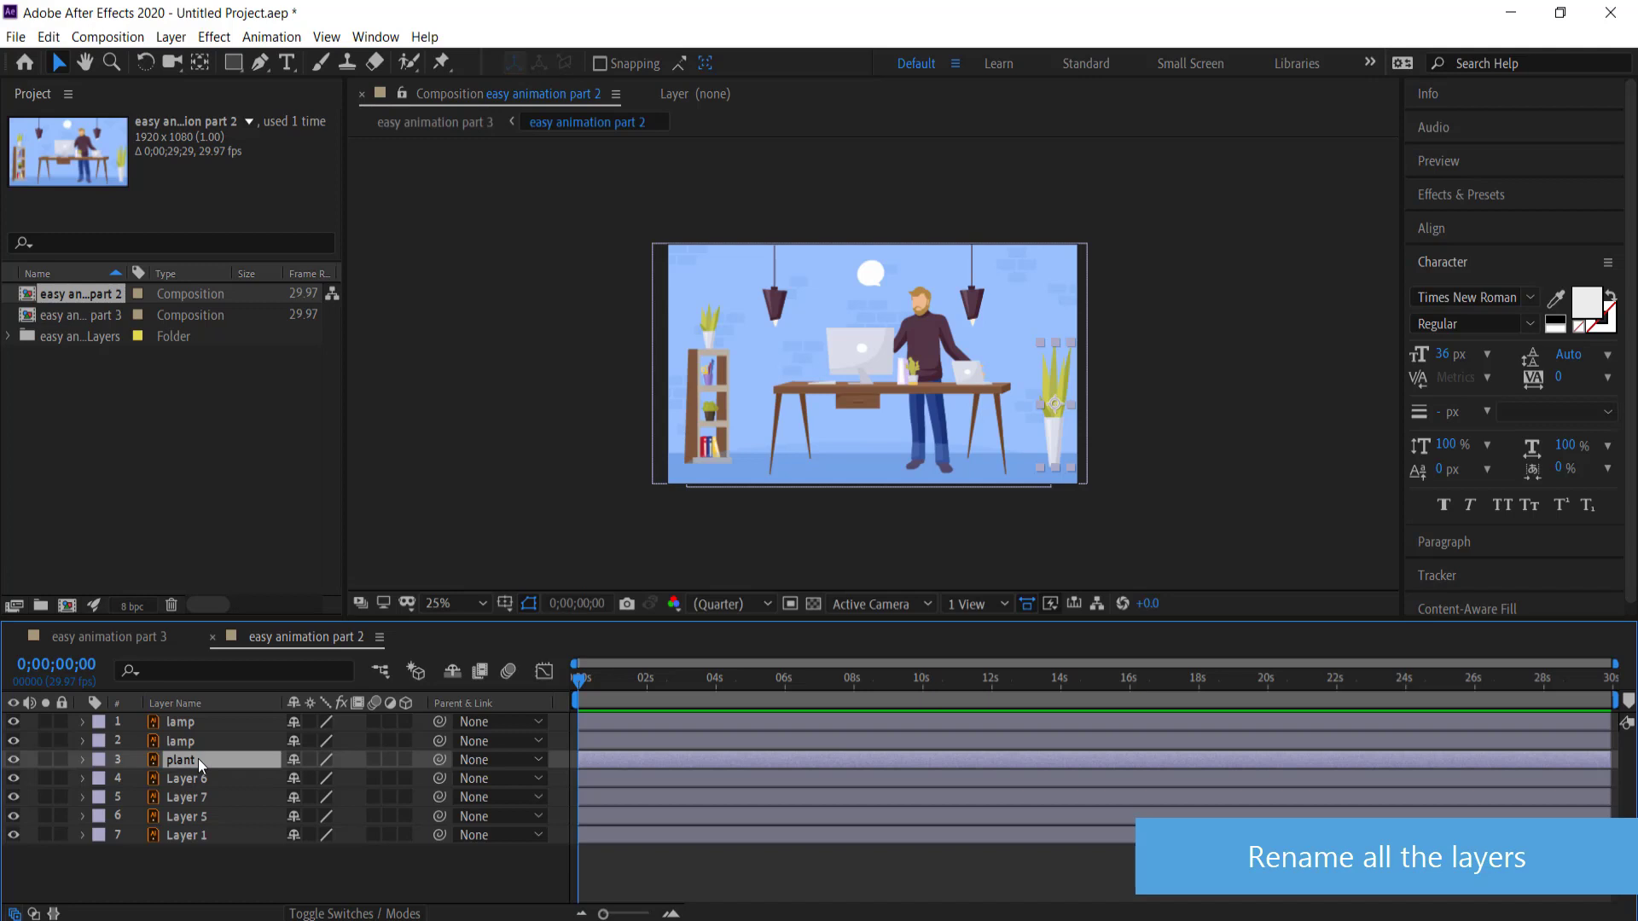
key(Return)
click(203, 778)
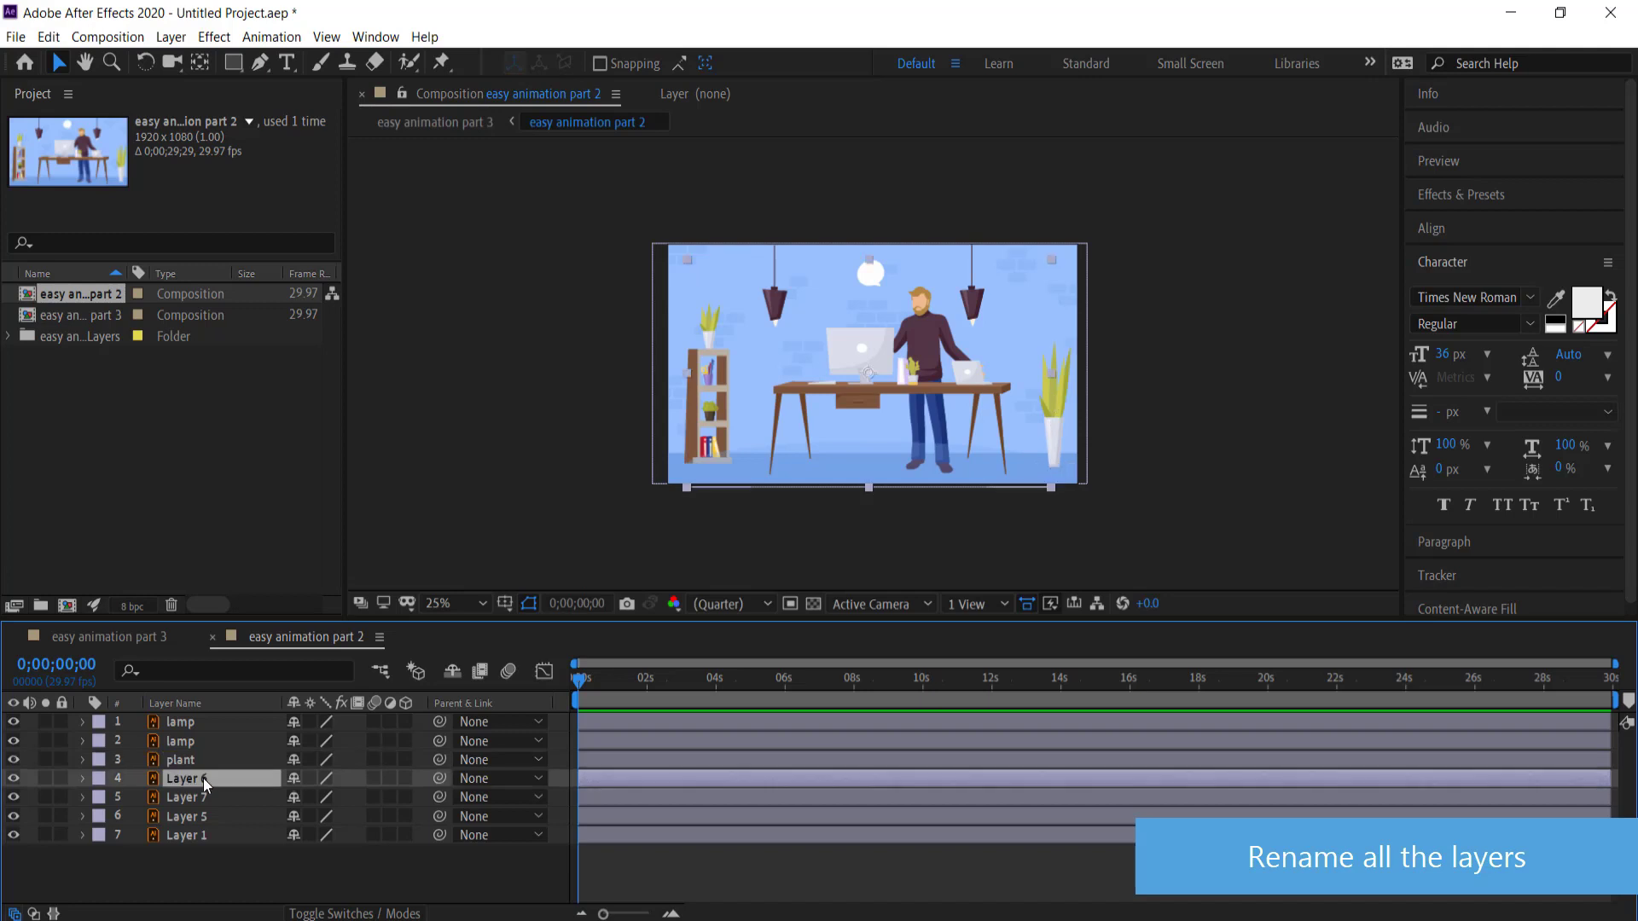
click(13, 778)
click(13, 778)
key(Return)
text(desk)
key(Return)
Rename Layer 7 as bookshelf and Layer 5 as person, briefly hiding Layer 7 to check its contents
click(215, 792)
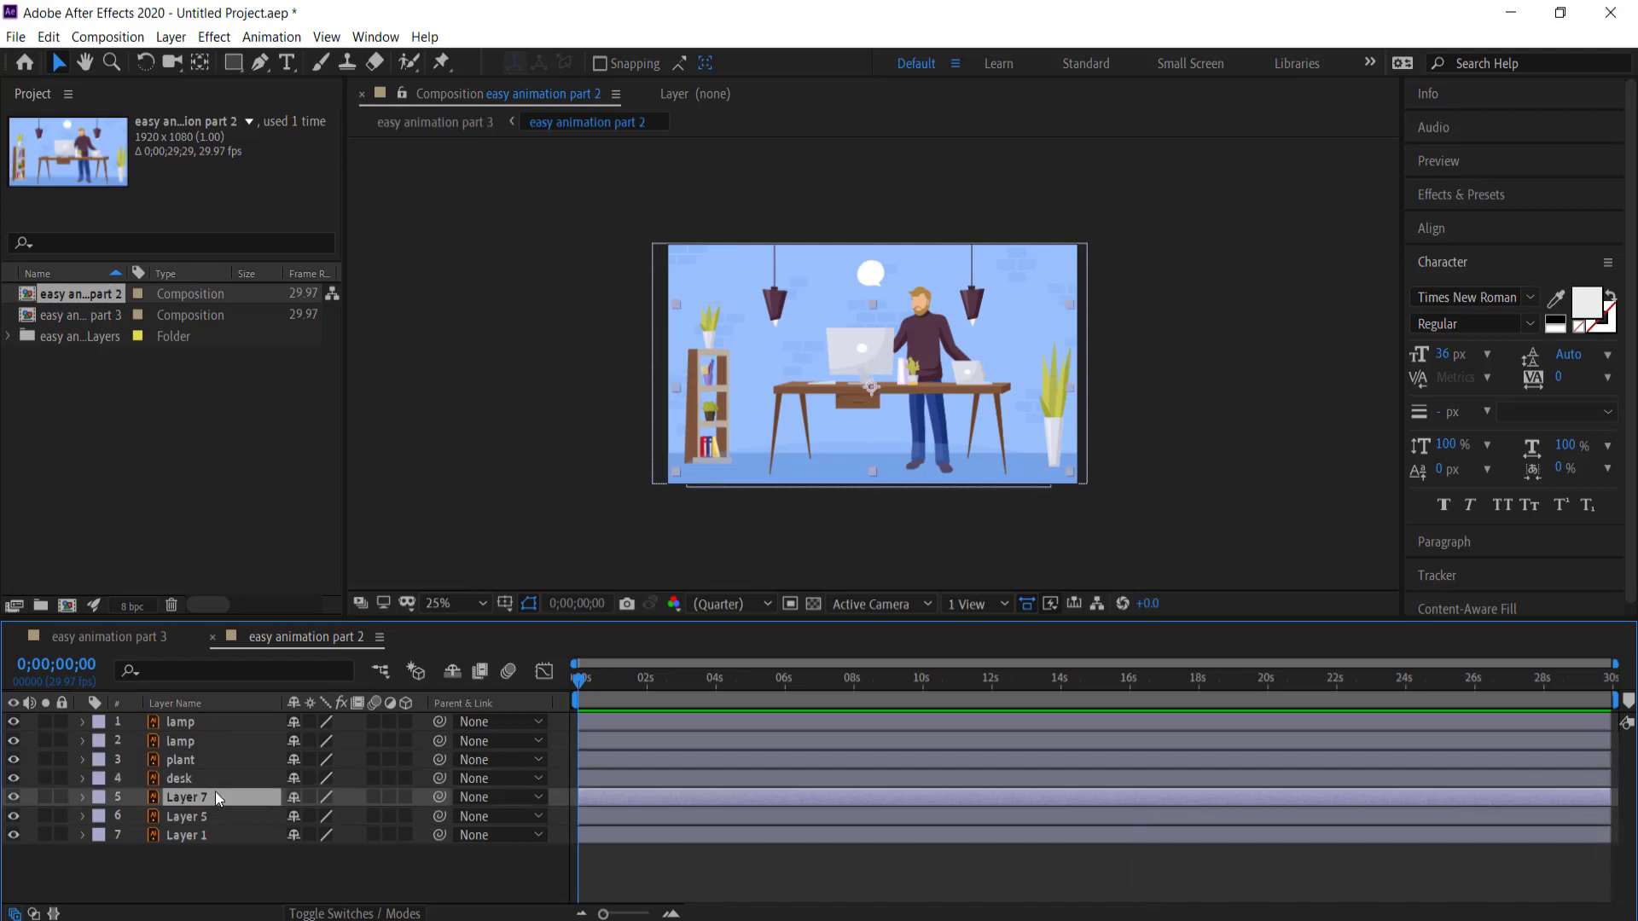
key(Return)
key(Escape)
click(14, 797)
click(14, 797)
key(Return)
text(bookshel)
key(Return)
click(192, 819)
key(Return)
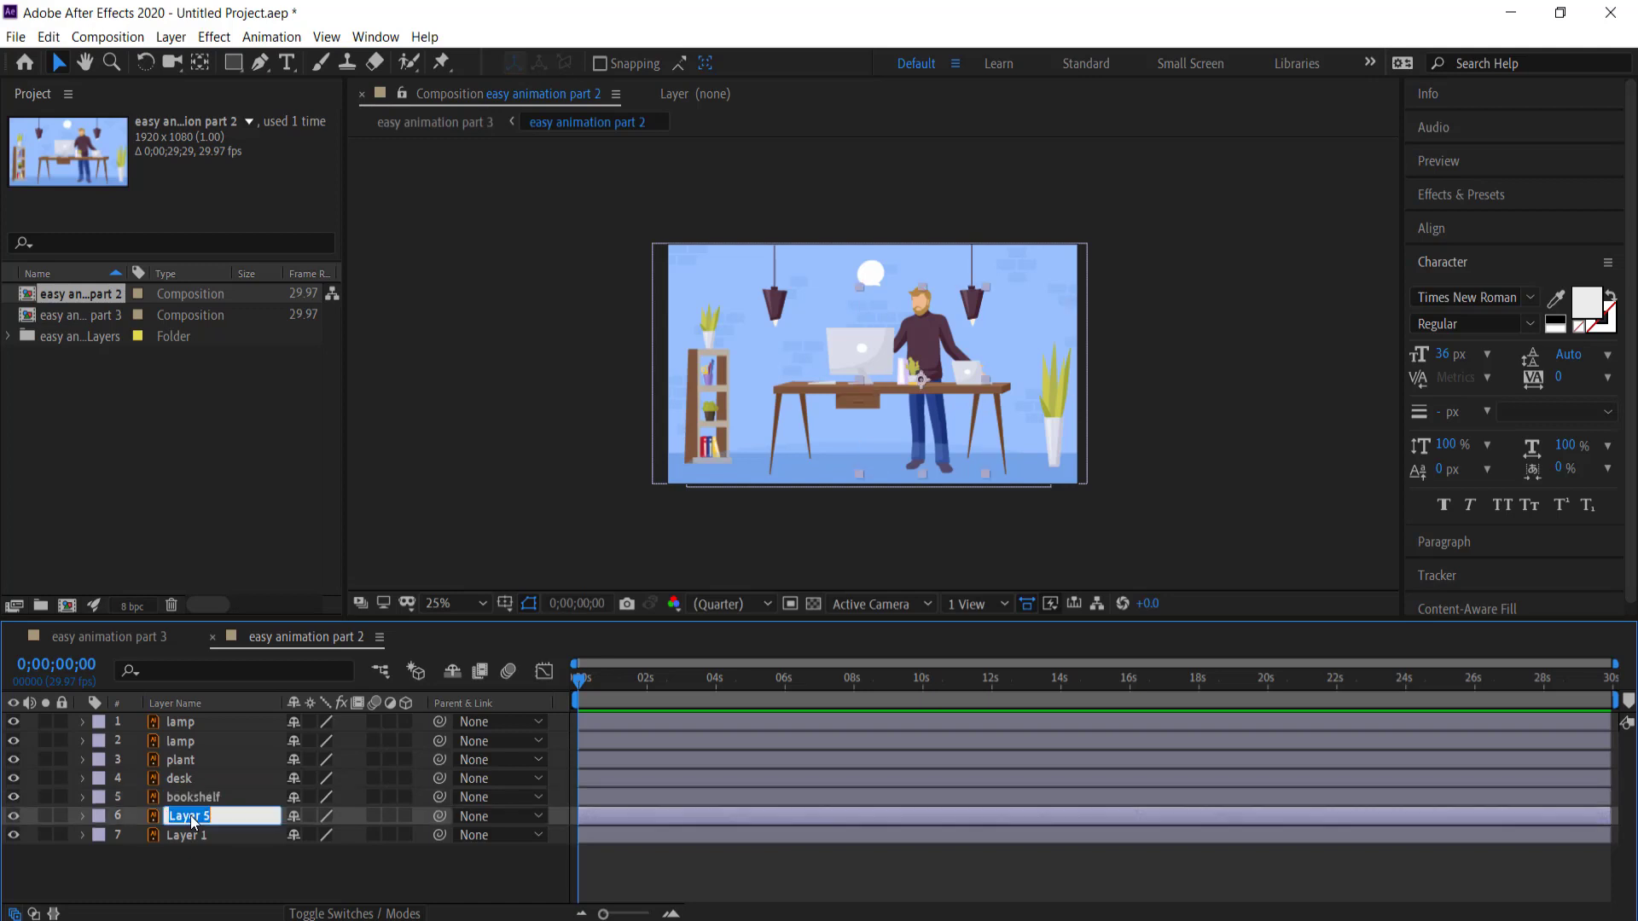
text(person)
key(Return)
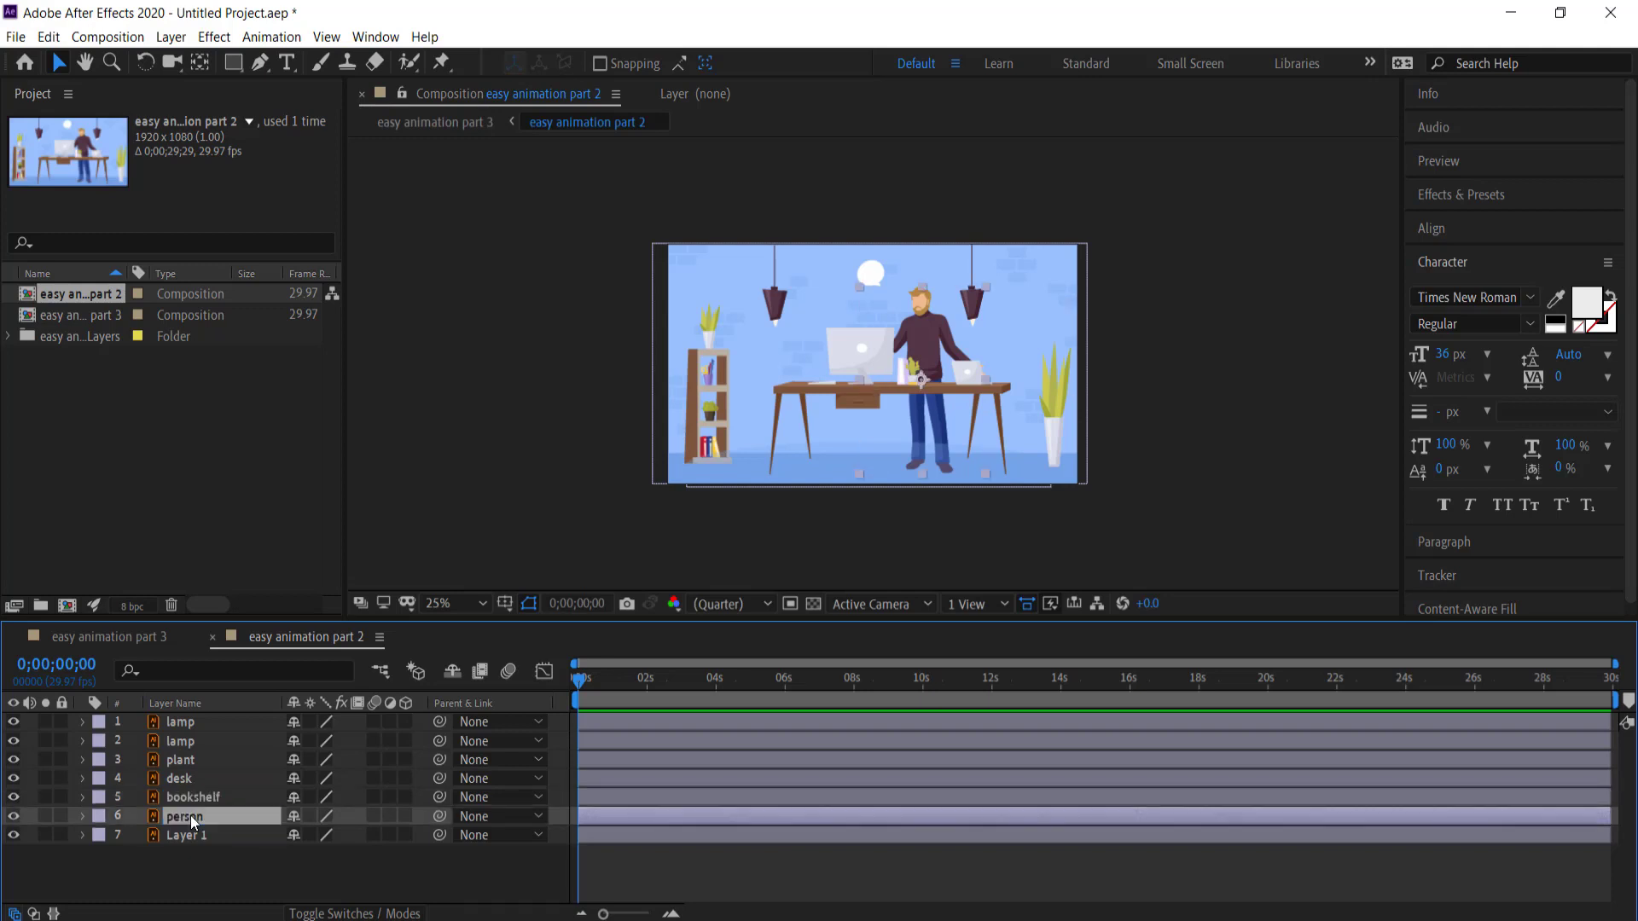
Check what Layer 1 contains by toggling its visibility, and rename it as bg
click(196, 836)
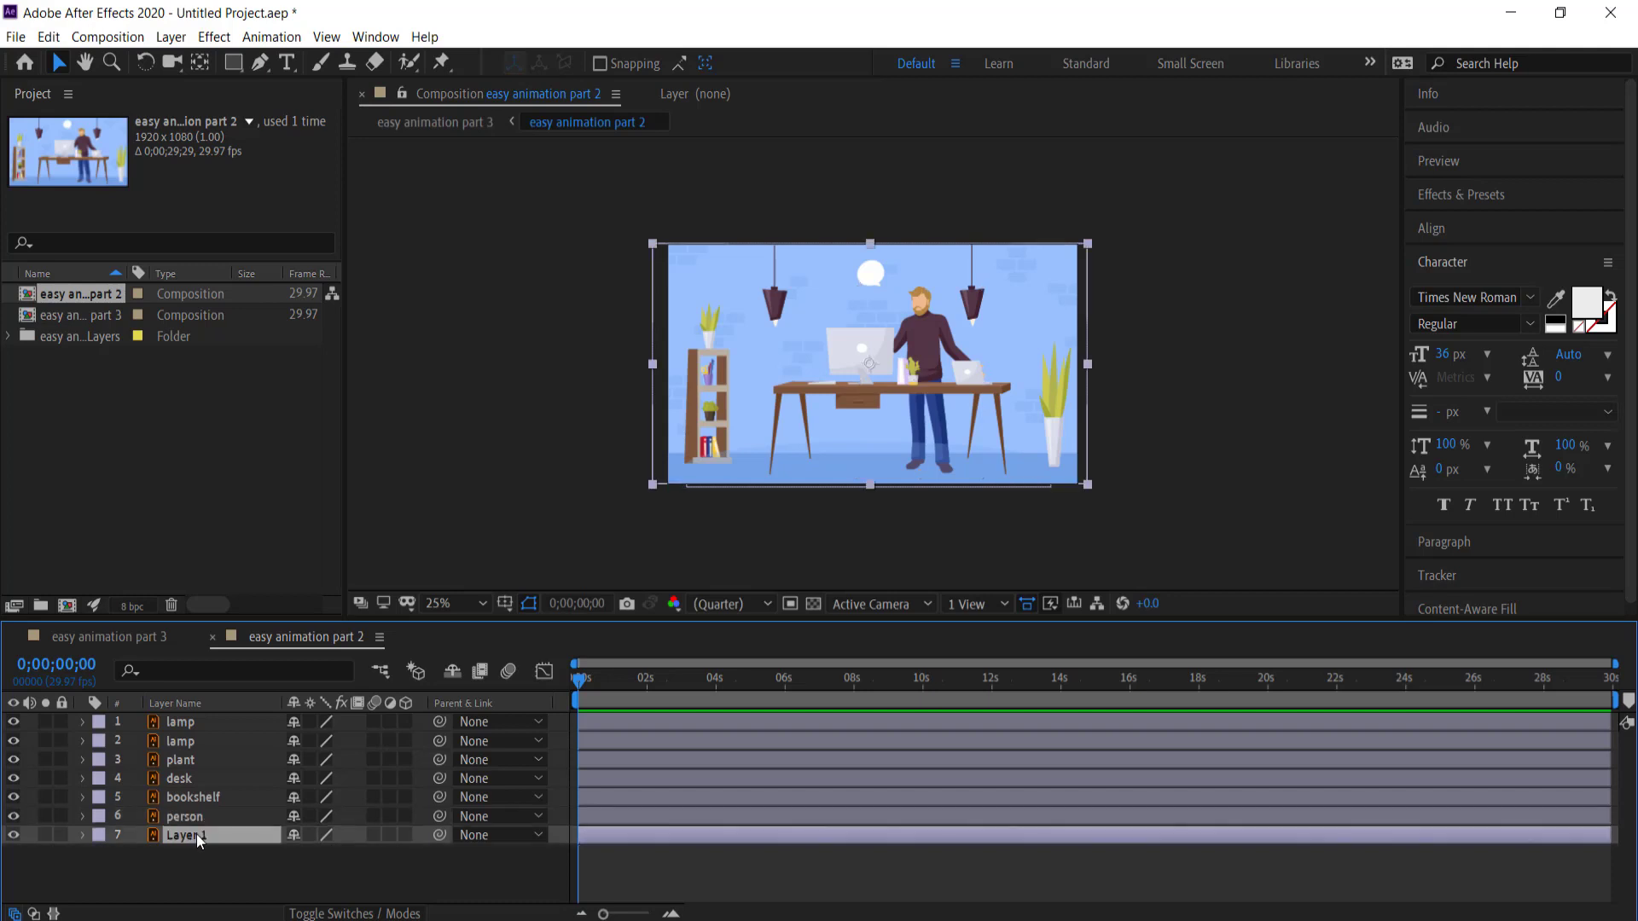
click(17, 840)
click(15, 837)
click(15, 837)
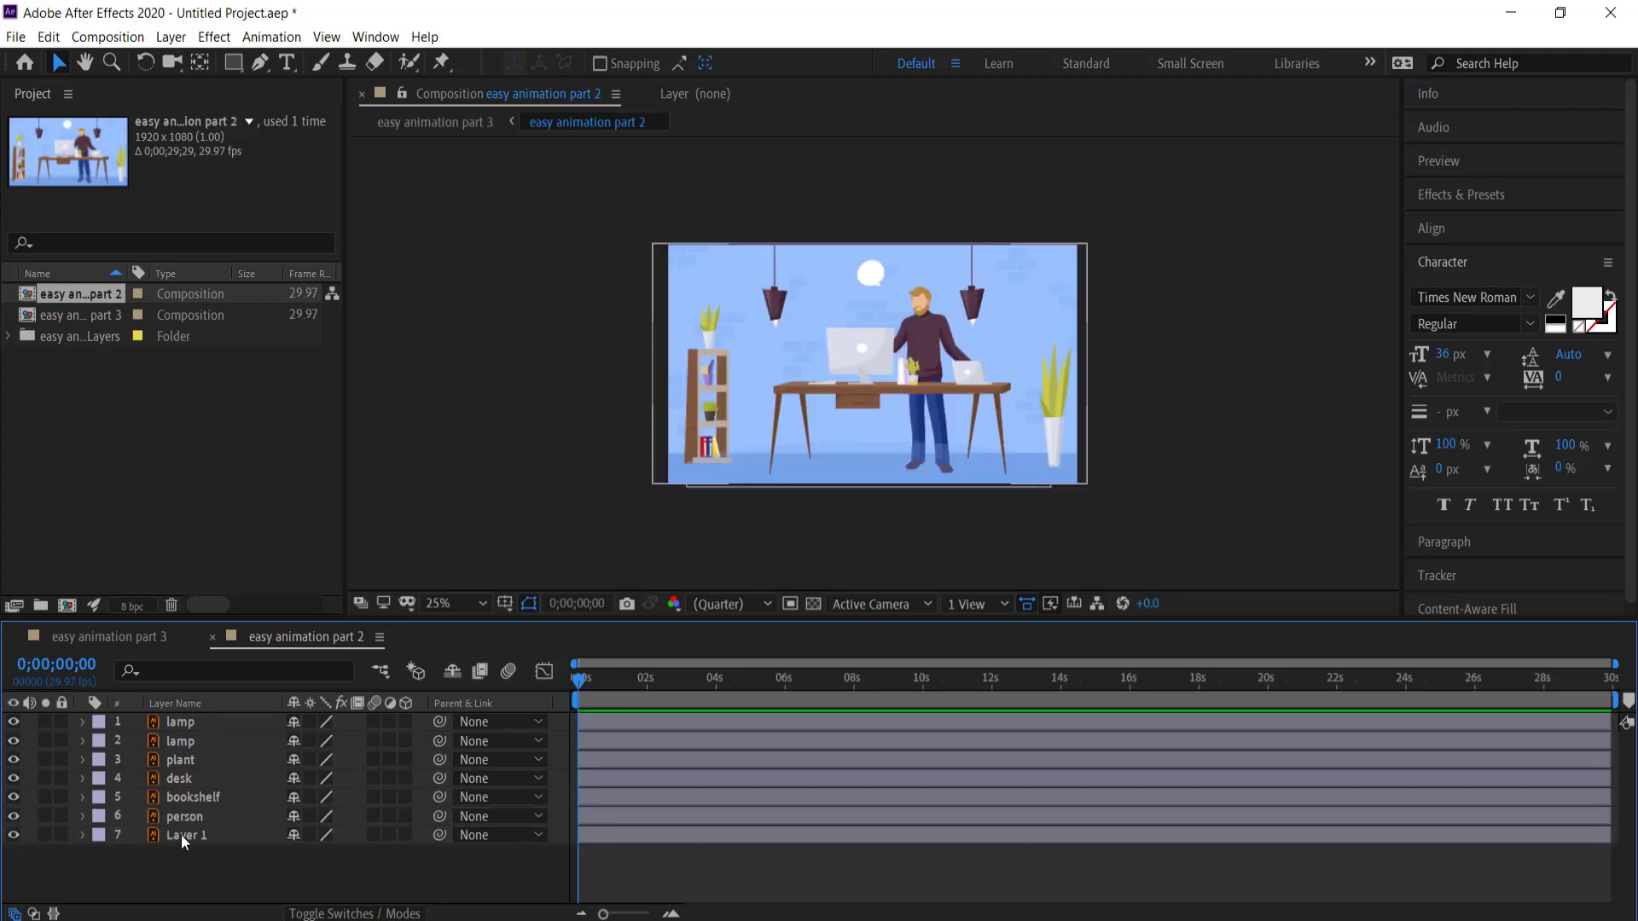
click(182, 837)
key(Return)
text(bg)
key(Return)
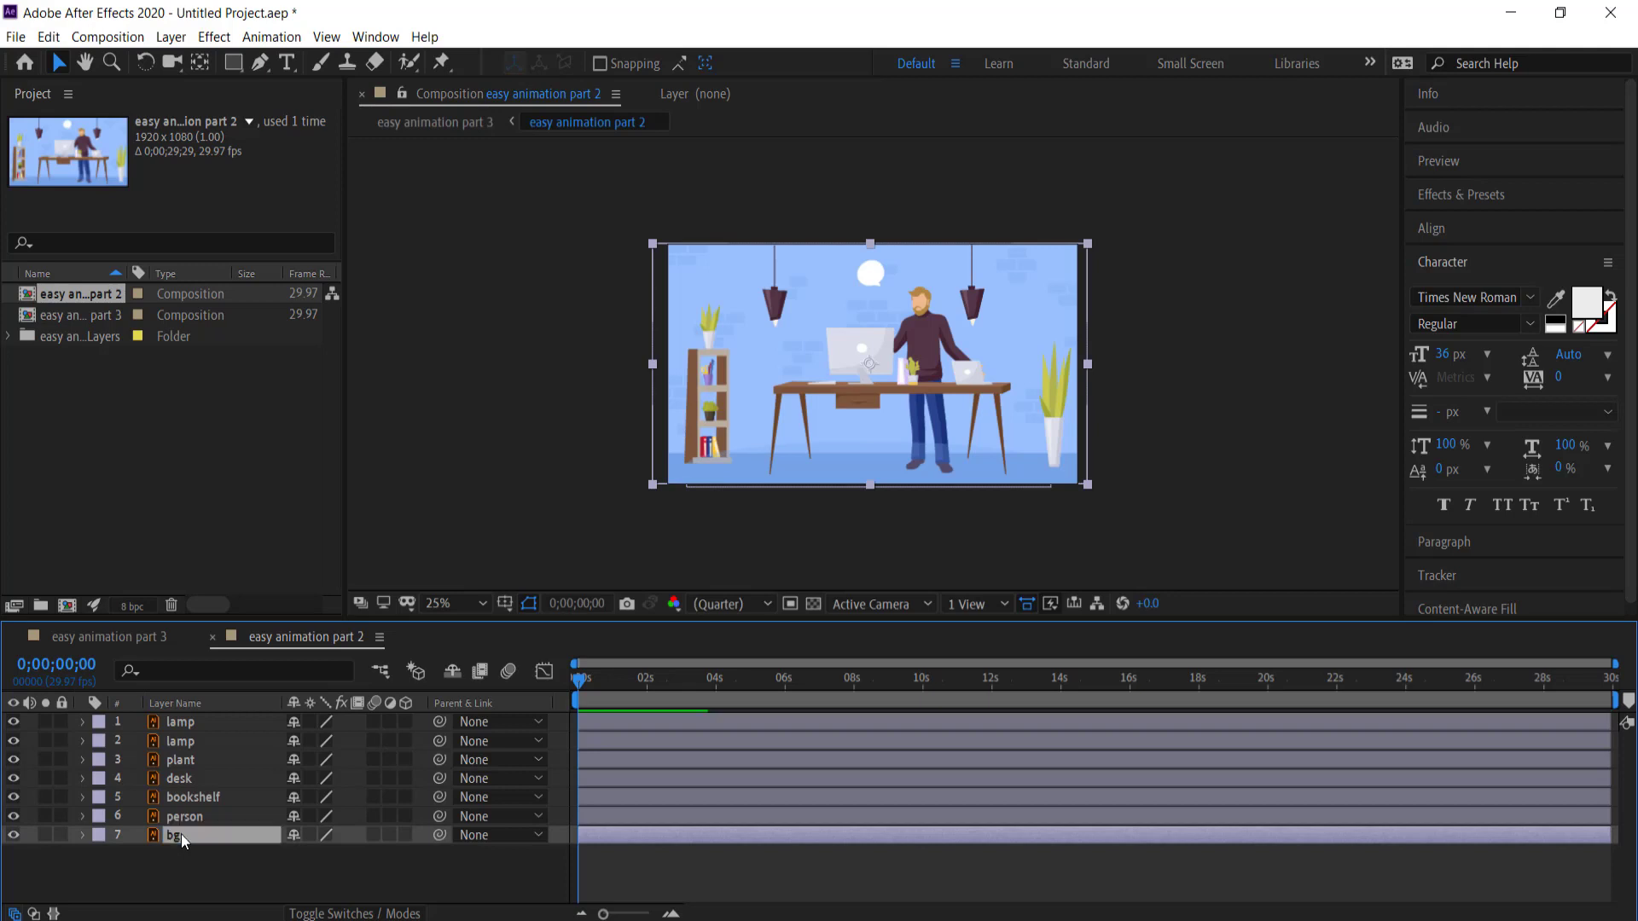
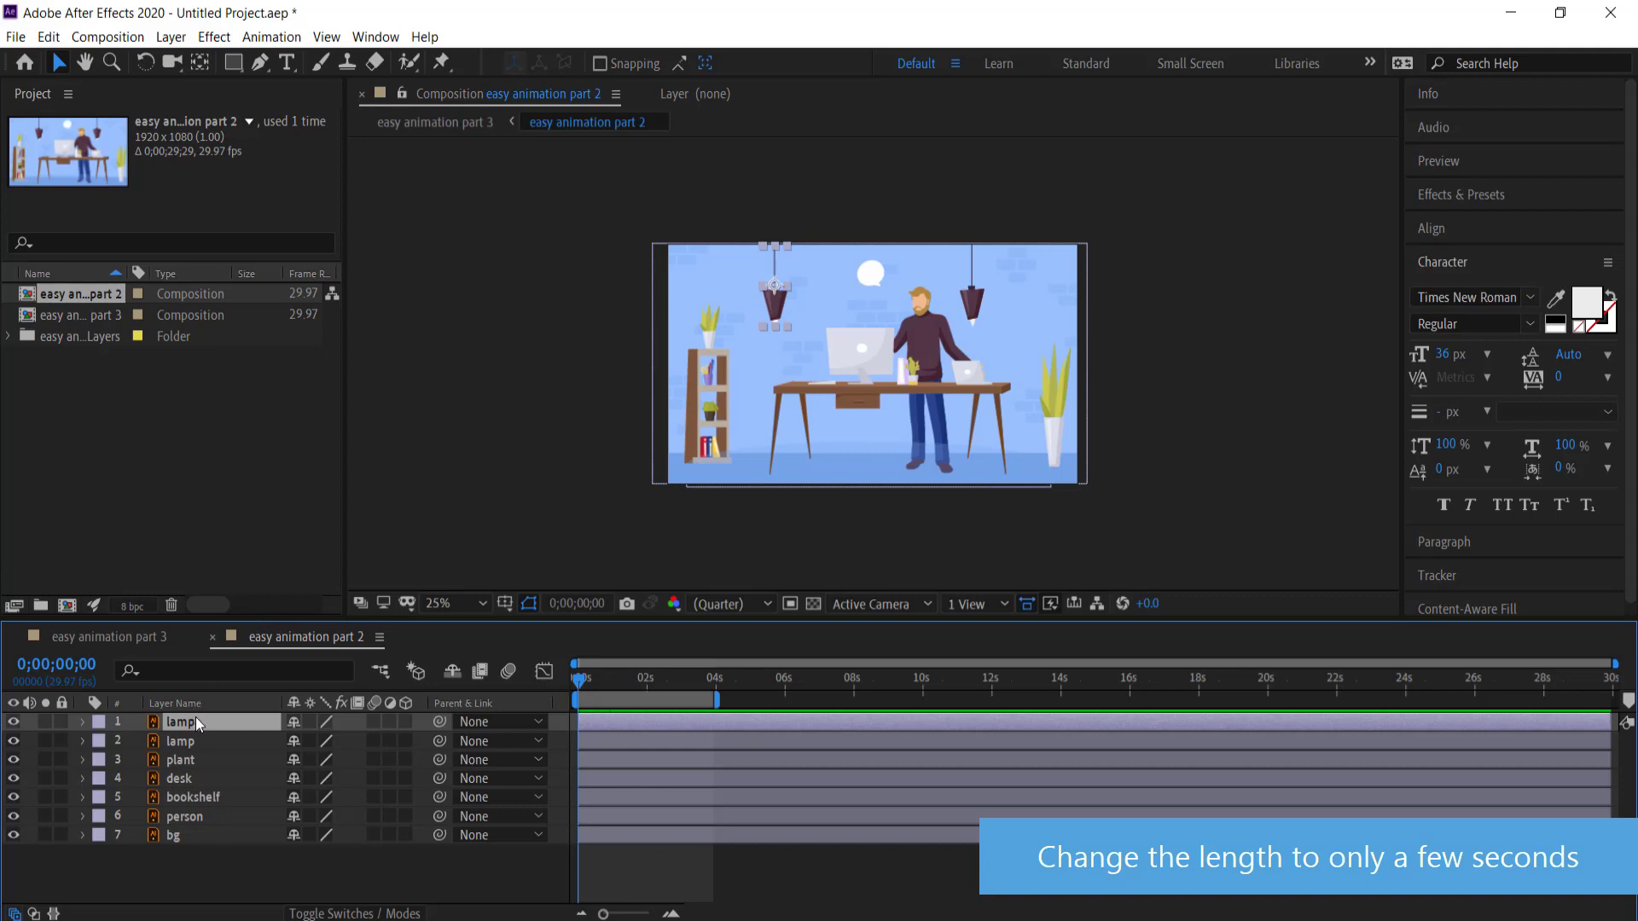
Expand the first lamp layer's Transform properties and set a Position keyframe at 0;00;00;00
click(82, 723)
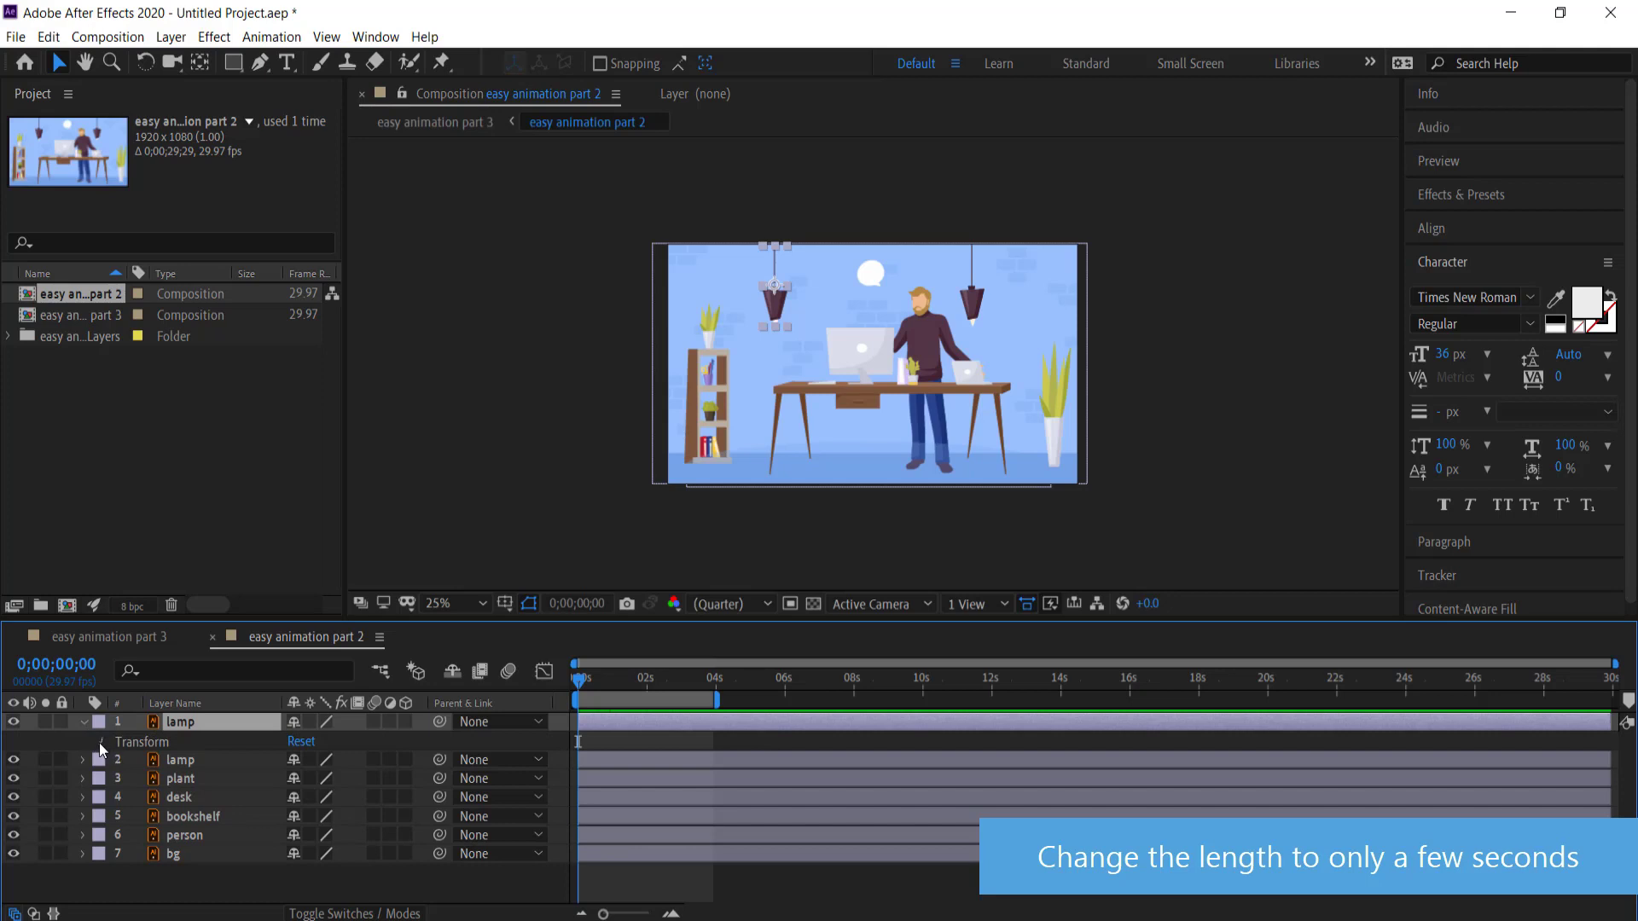
click(99, 742)
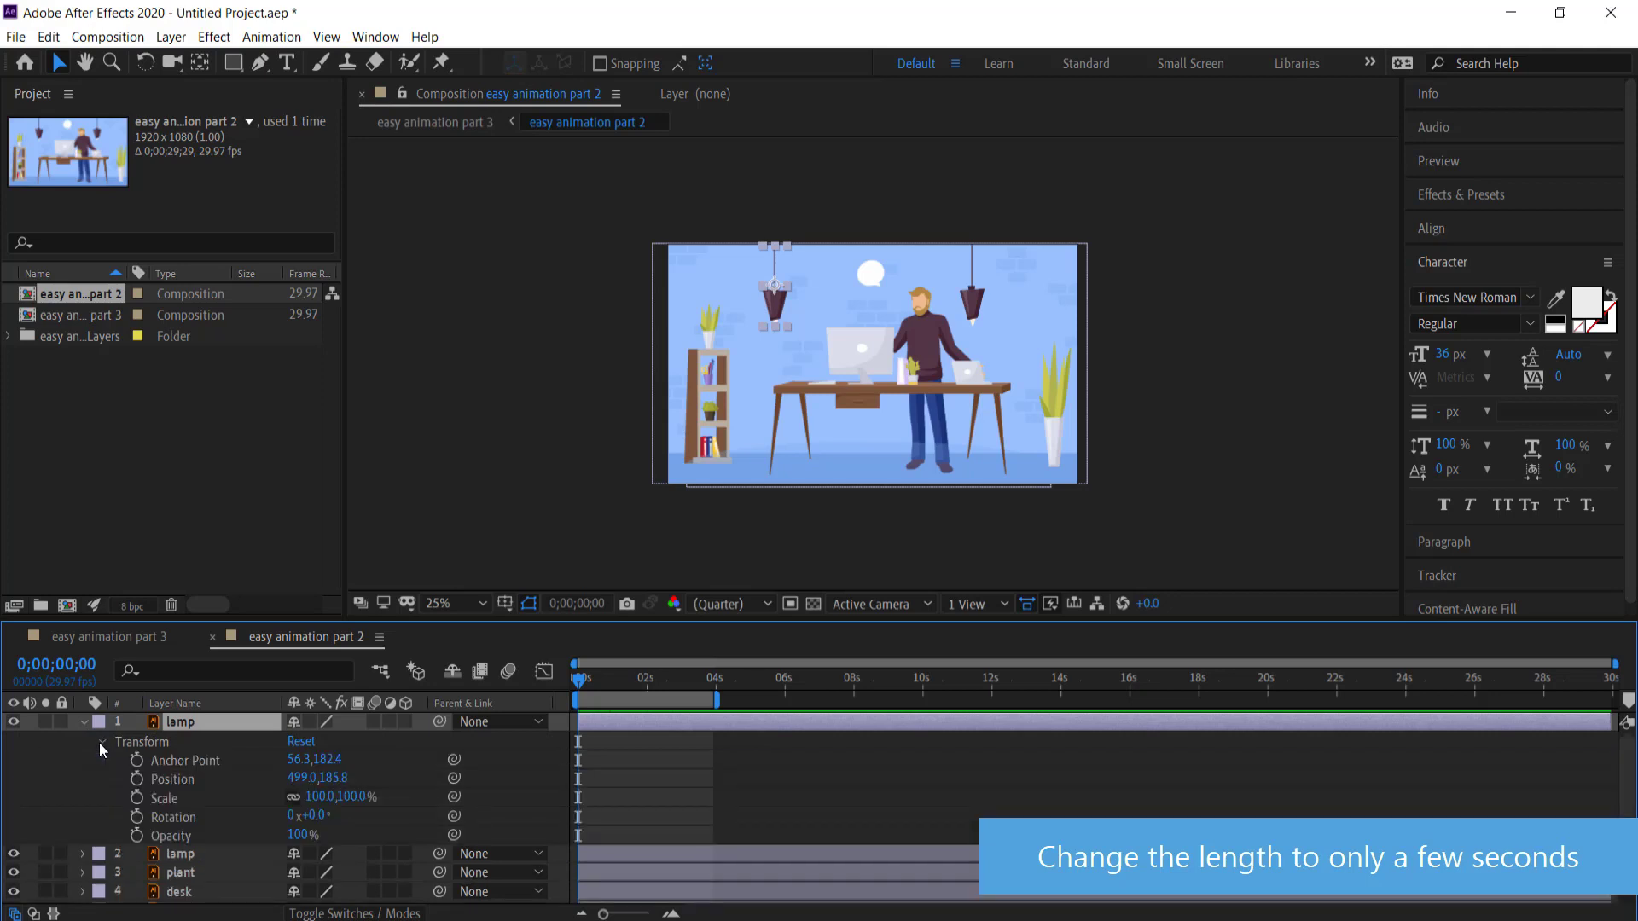
click(139, 781)
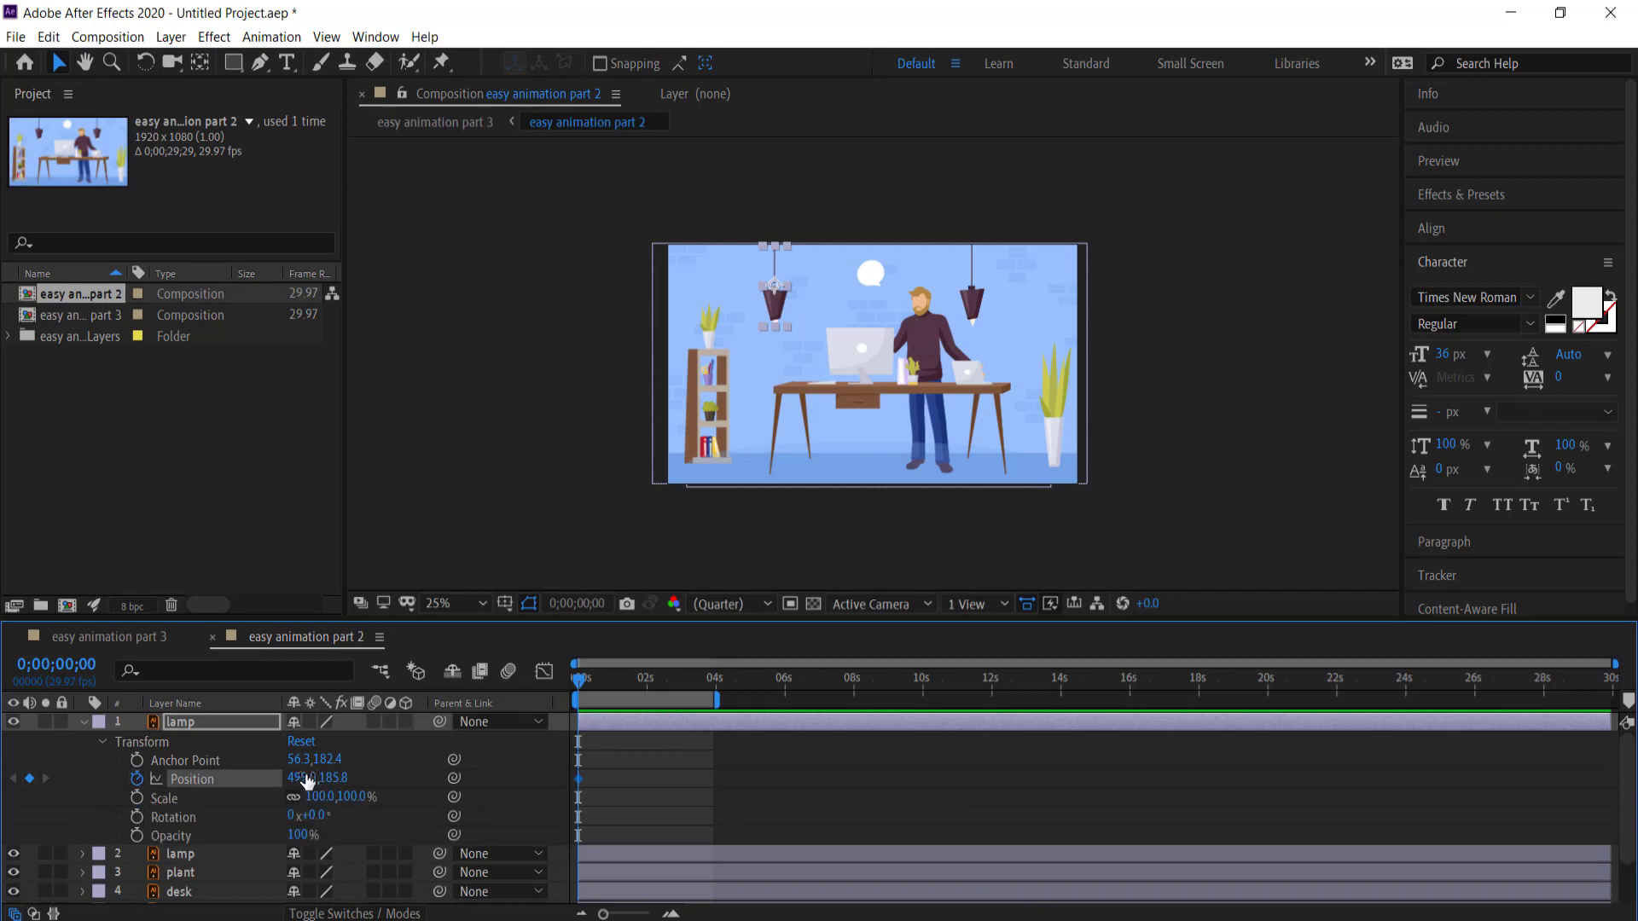
Animate the first lamp dropping into frame, setting its Position Y to -214.2 at 0;00;00;00 and 181.8 at 0;00;01;12
drag(328, 778, 238, 783)
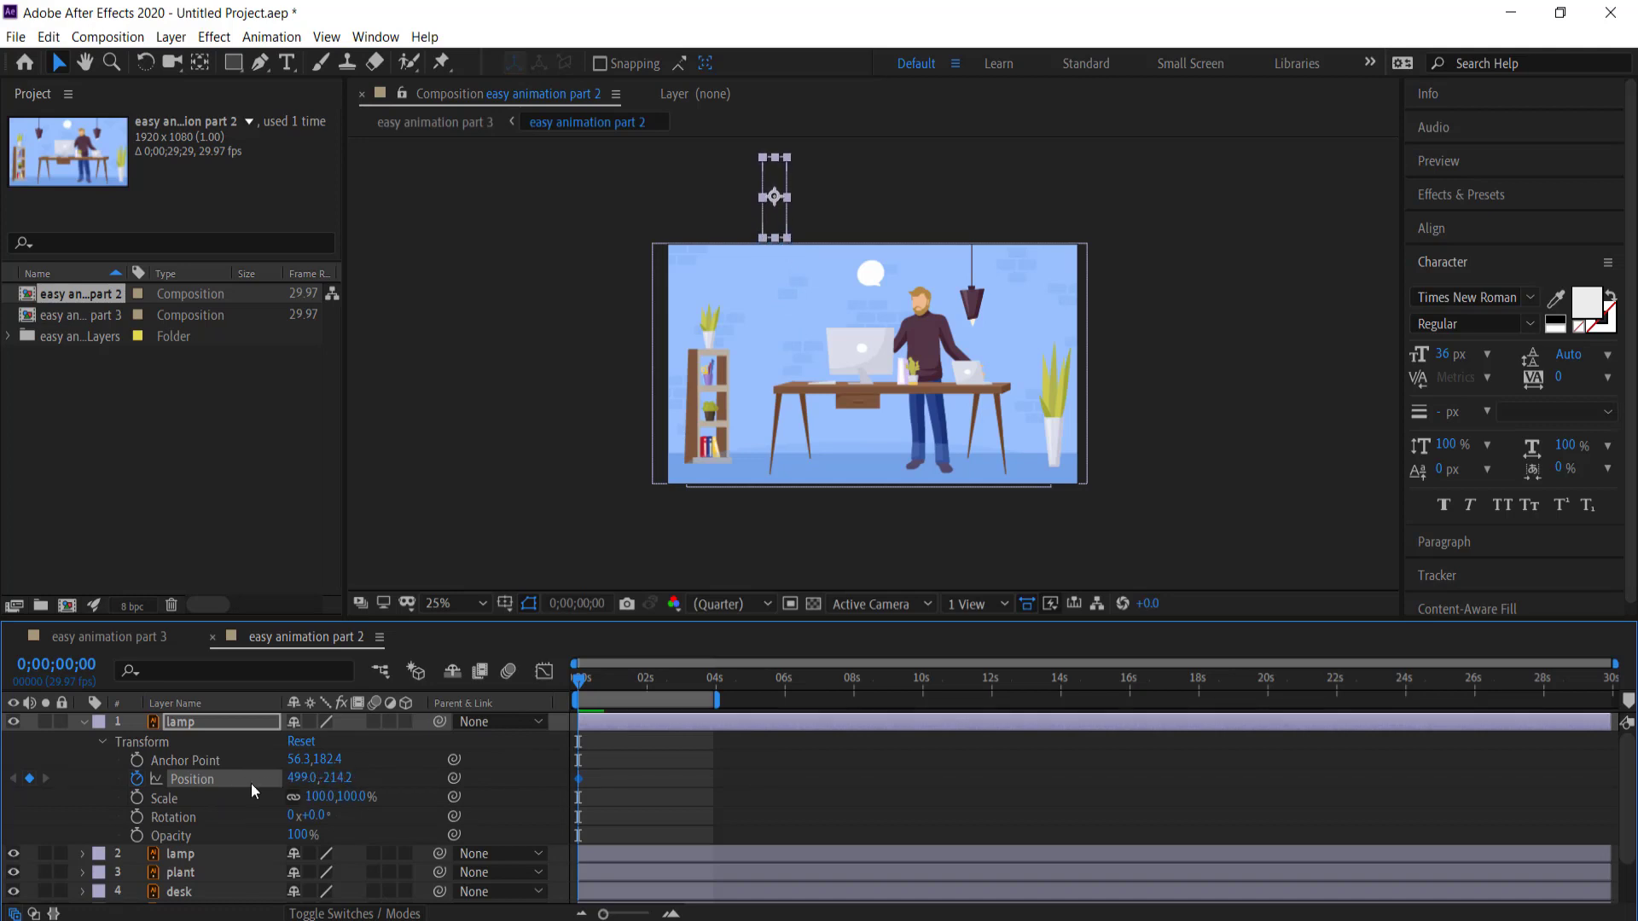
drag(606, 679, 626, 684)
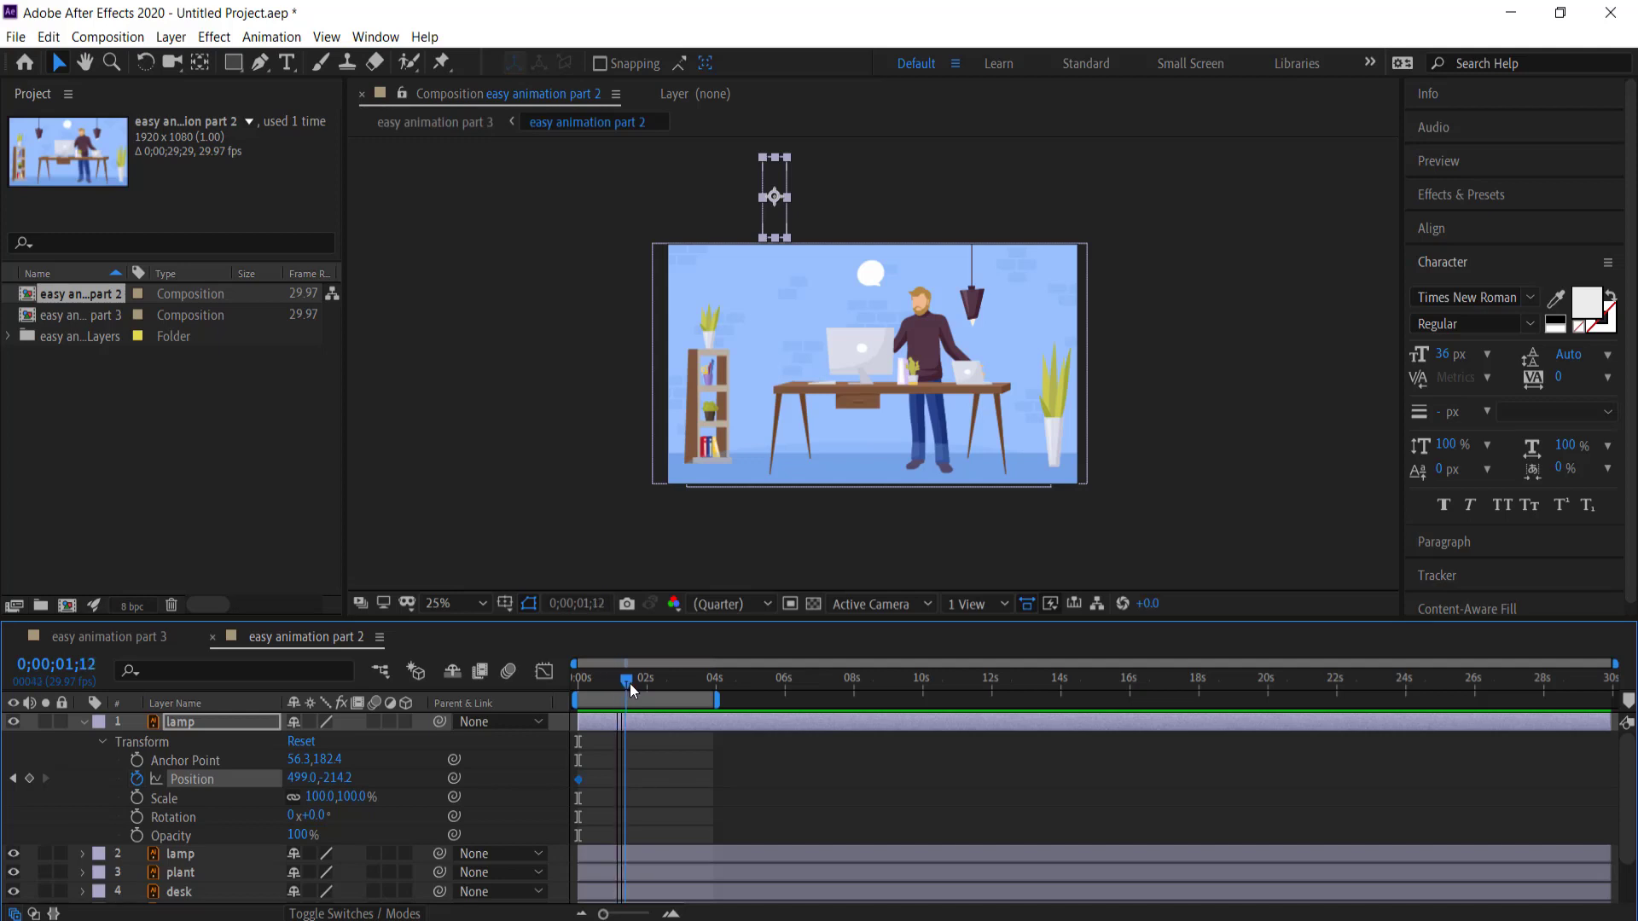
drag(346, 779, 843, 759)
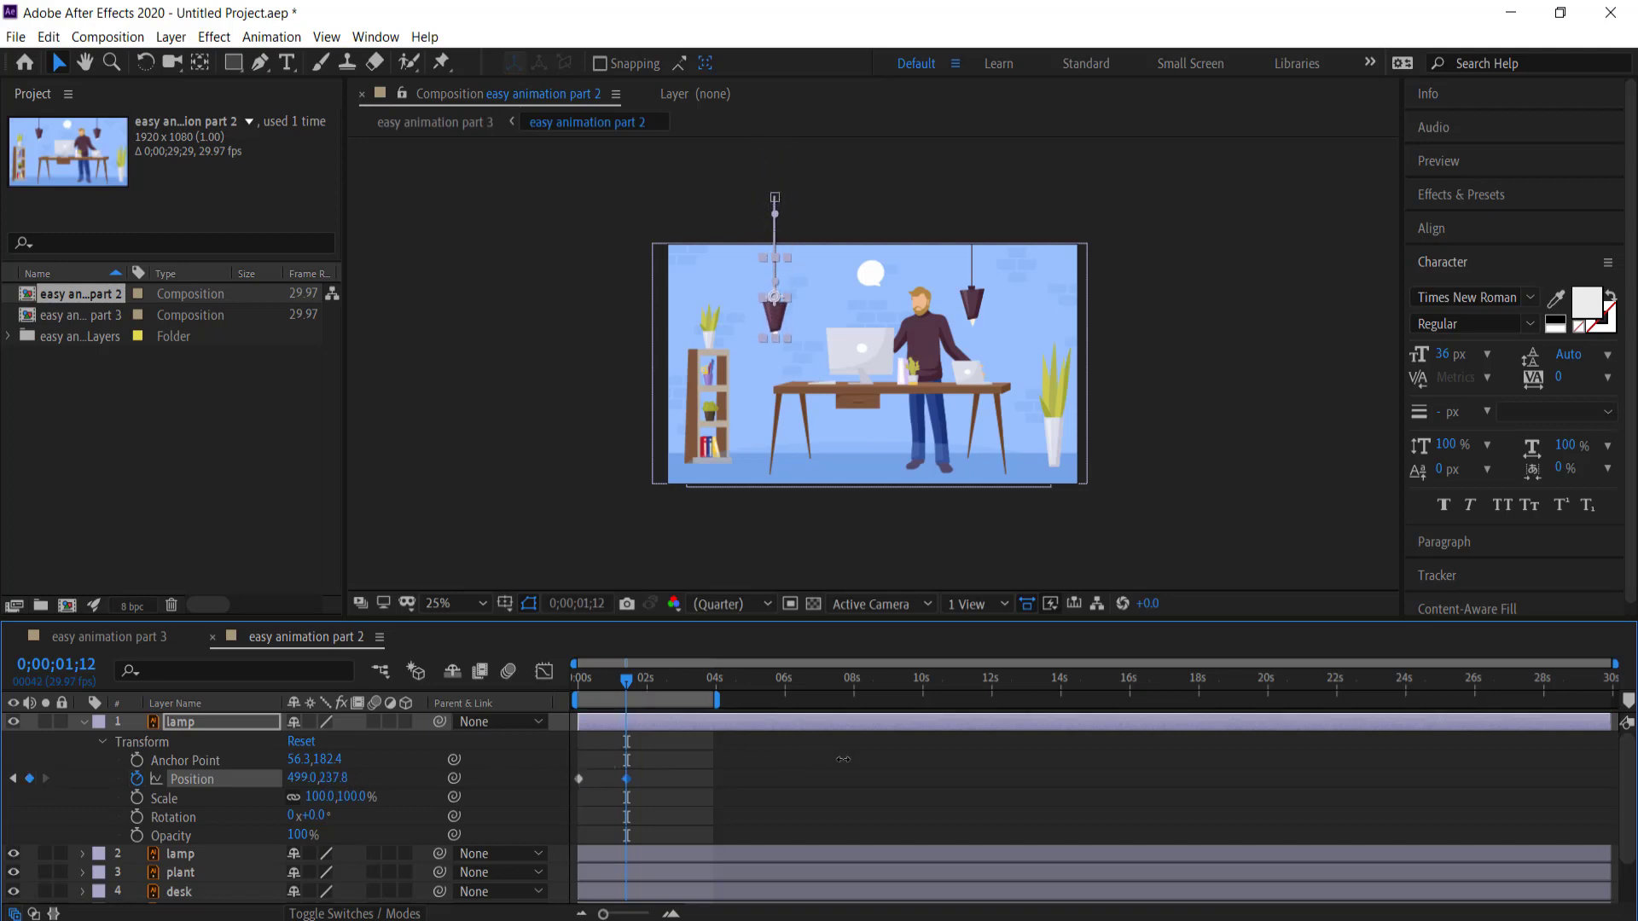
drag(346, 779, 319, 786)
click(463, 573)
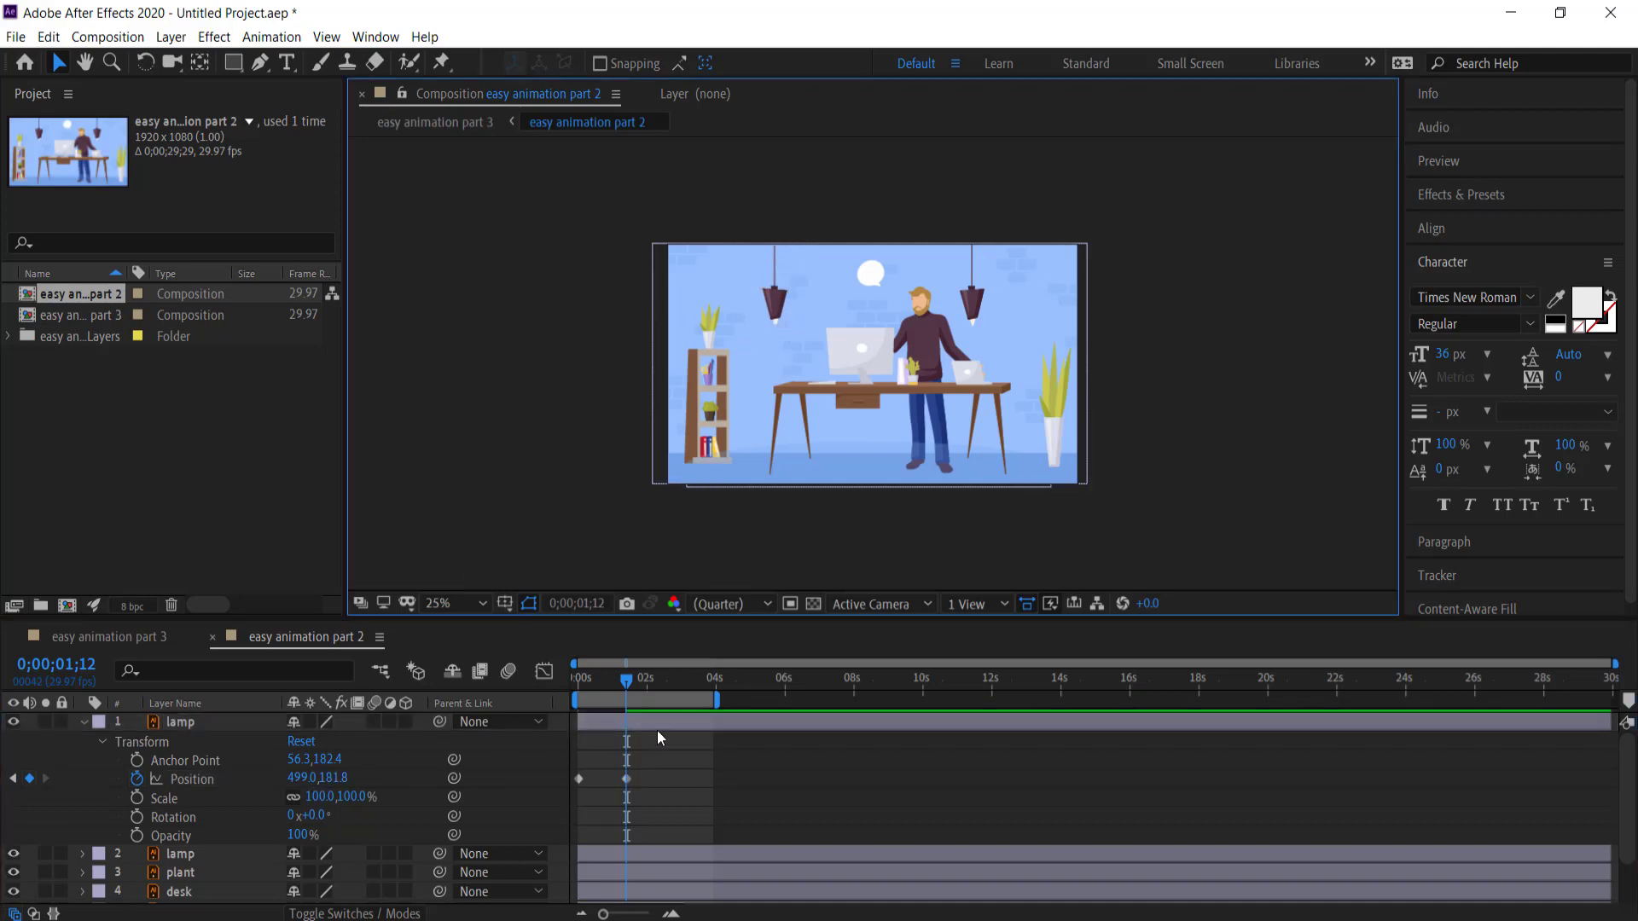
Play back the first lamp's drop from the start and apply Easy Ease to both of its Position keyframes
click(184, 779)
drag(626, 679, 532, 684)
key(space)
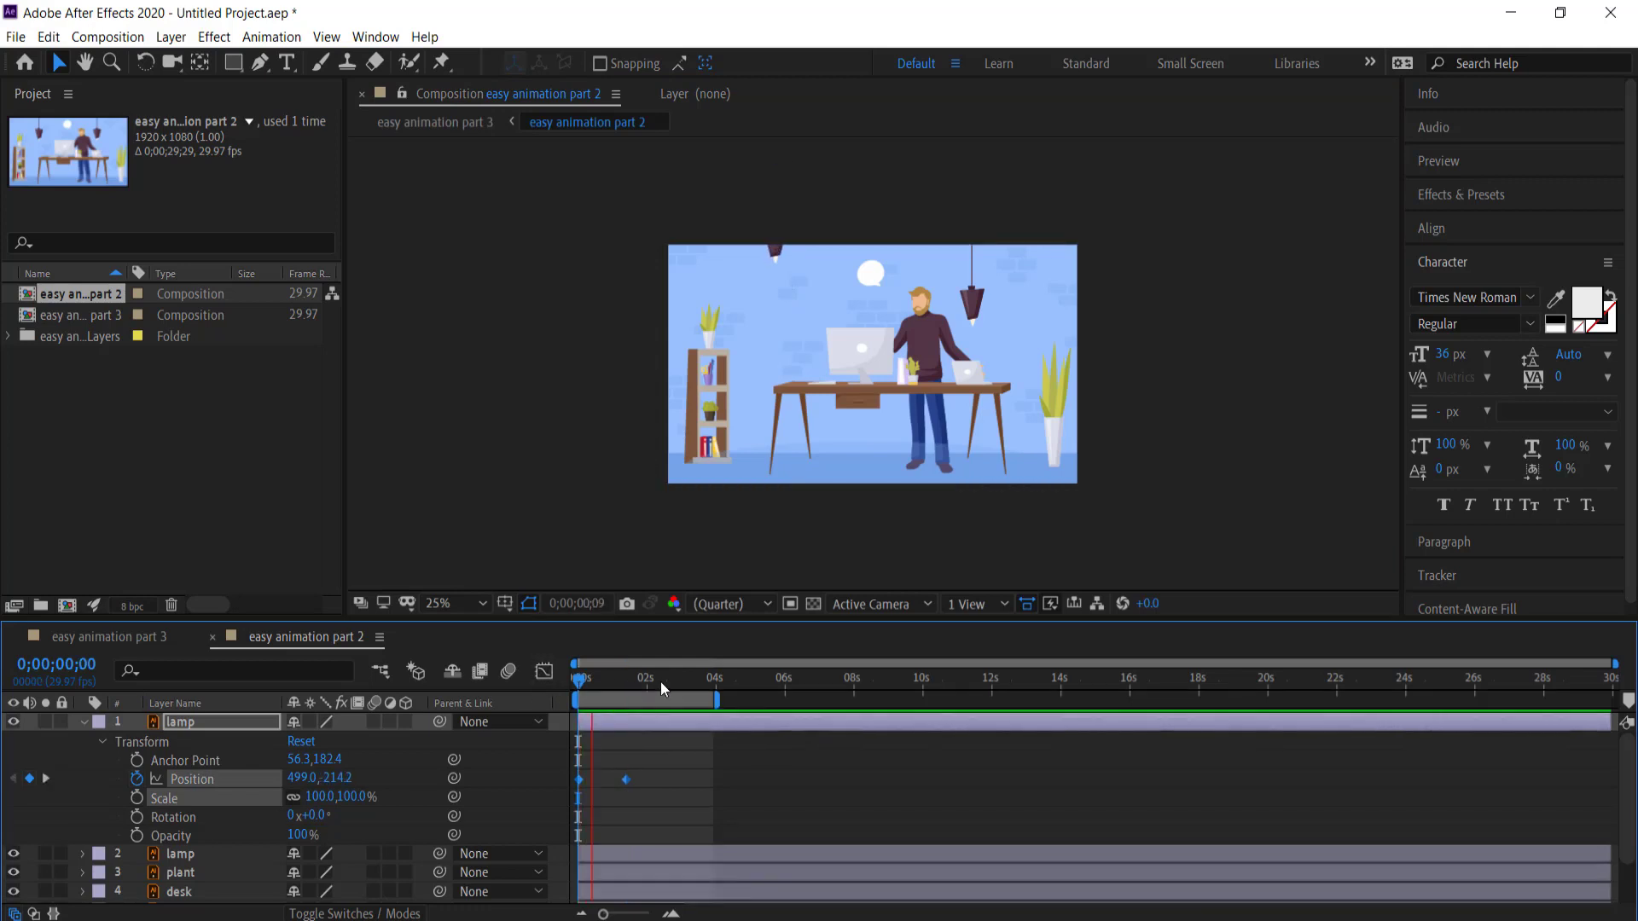
key(space)
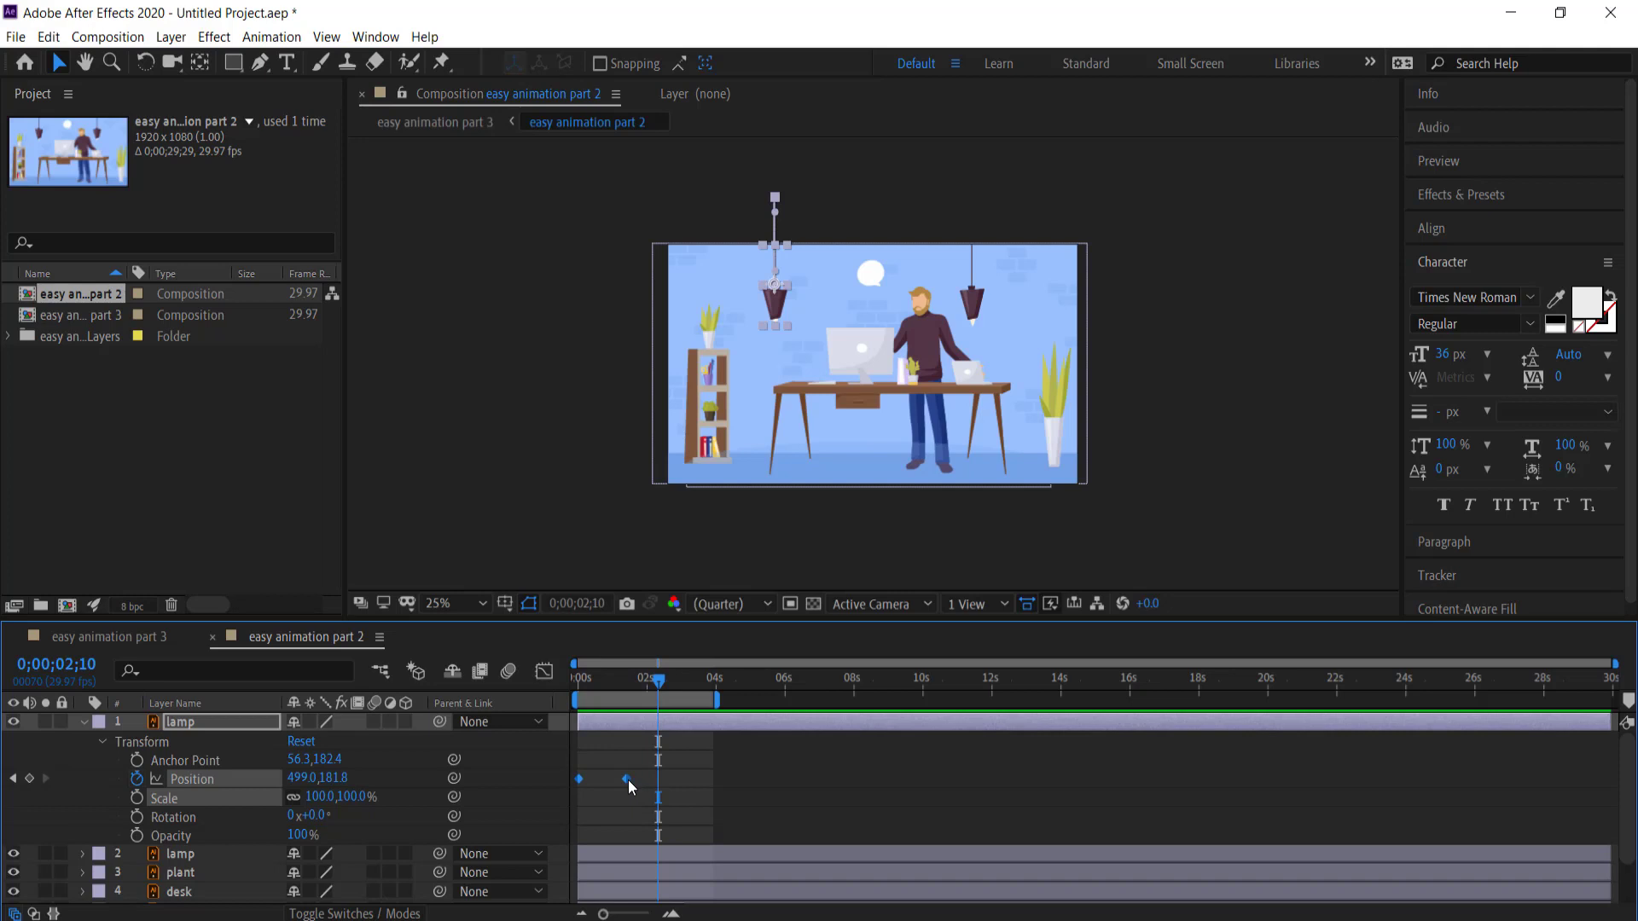
right_click(628, 779)
mouse_move(714, 773)
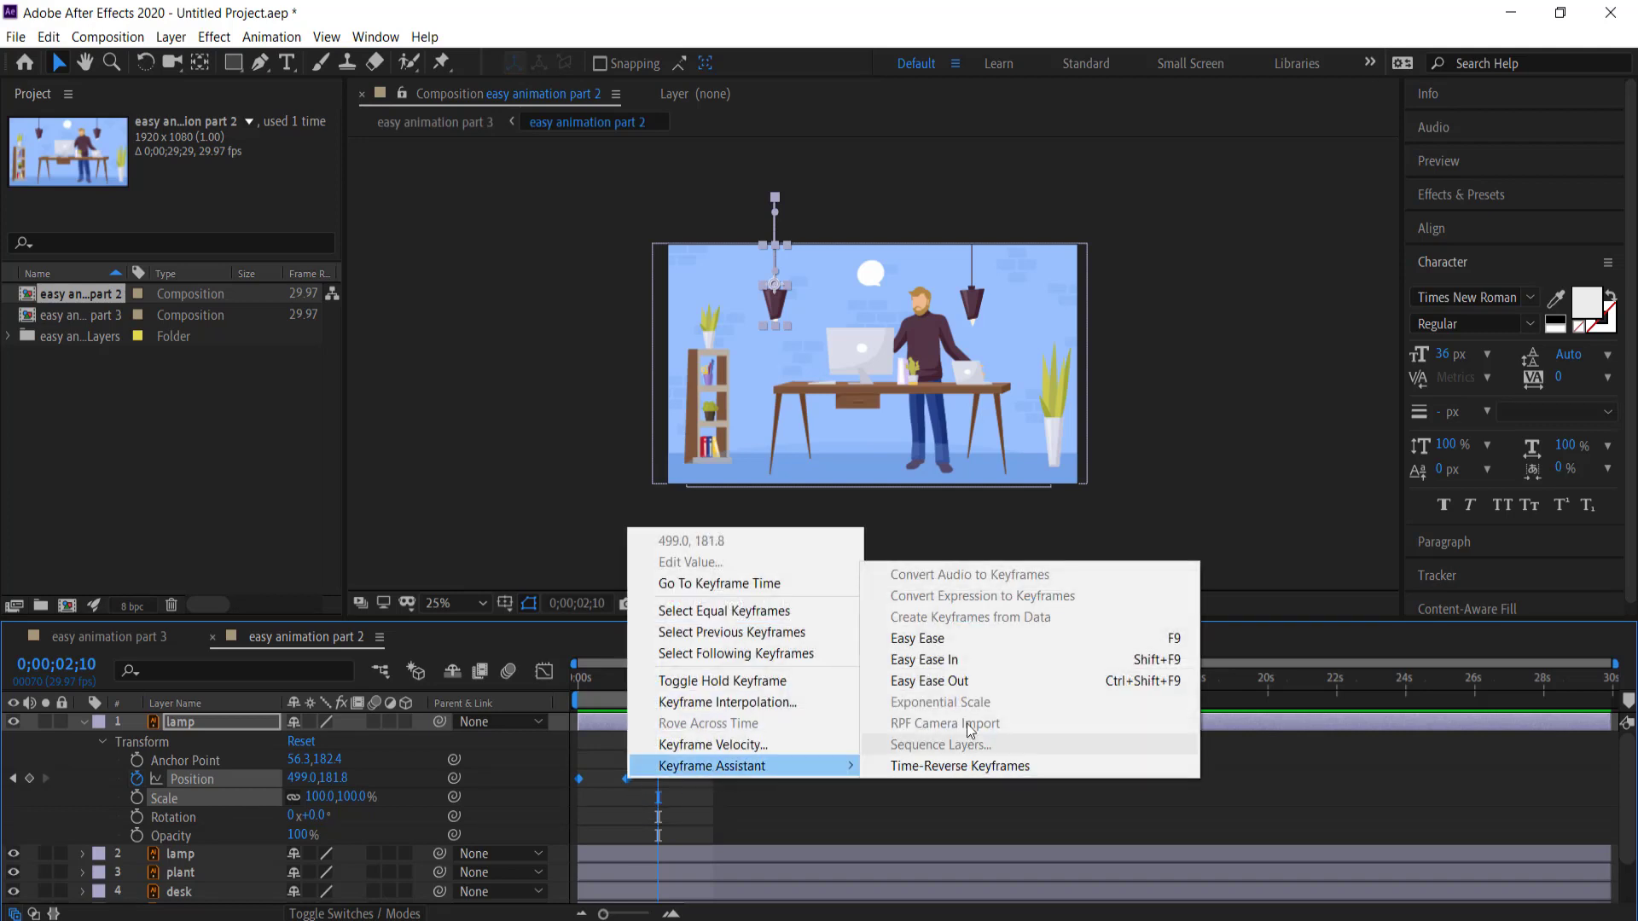
click(960, 646)
Play back the first lamp's eased drop from the beginning of the timeline to check the motion
drag(663, 682, 566, 687)
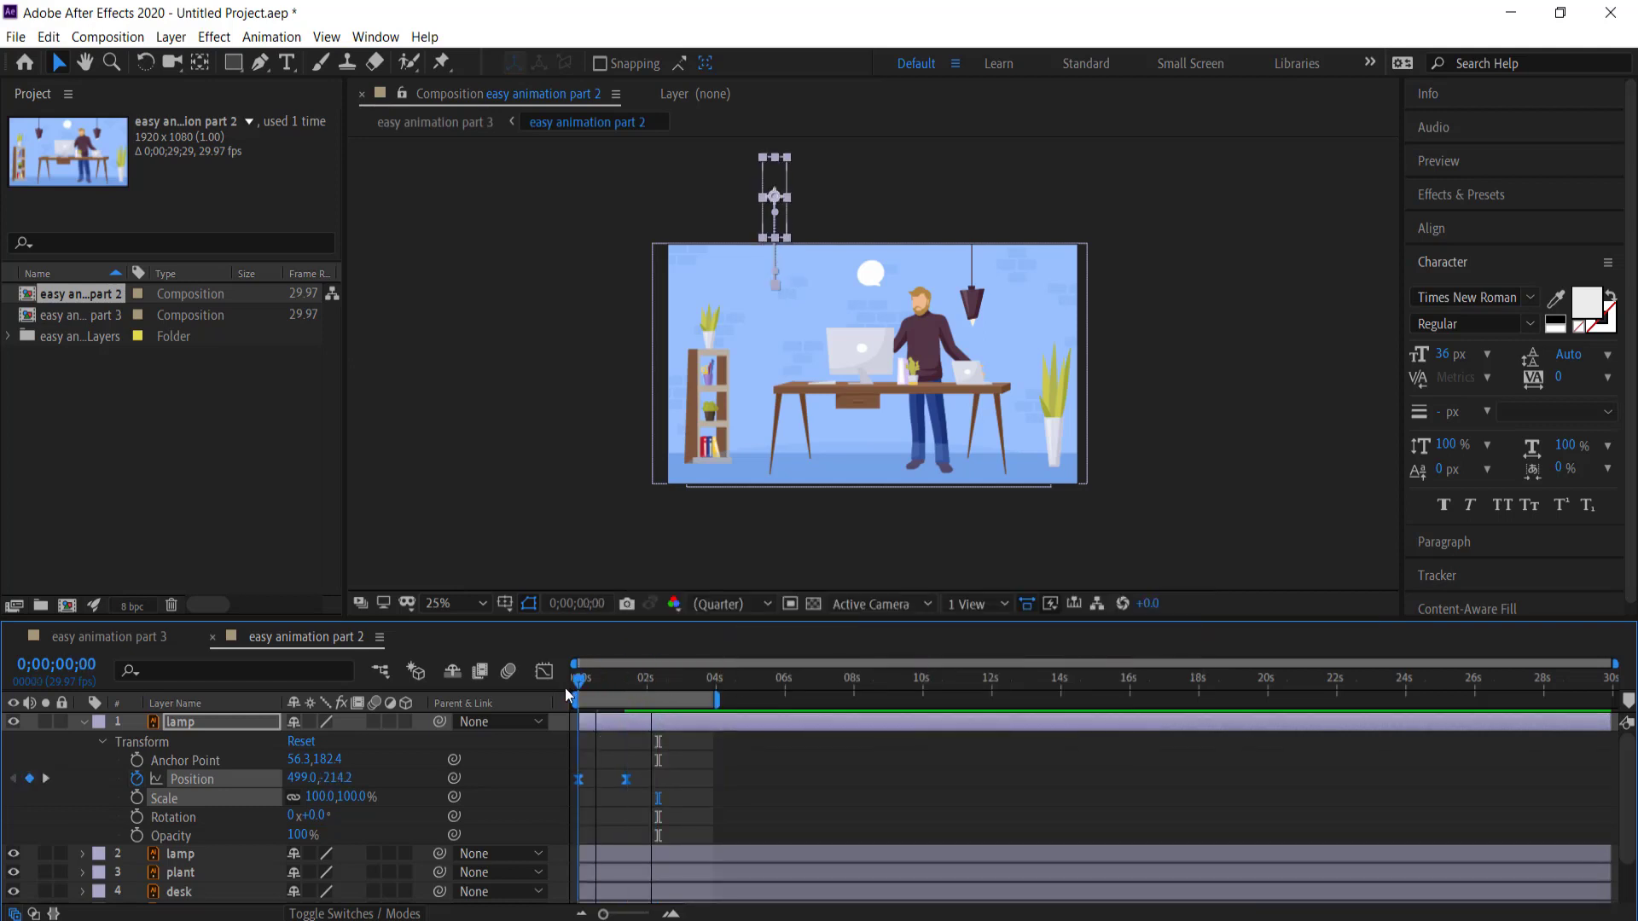
key(space)
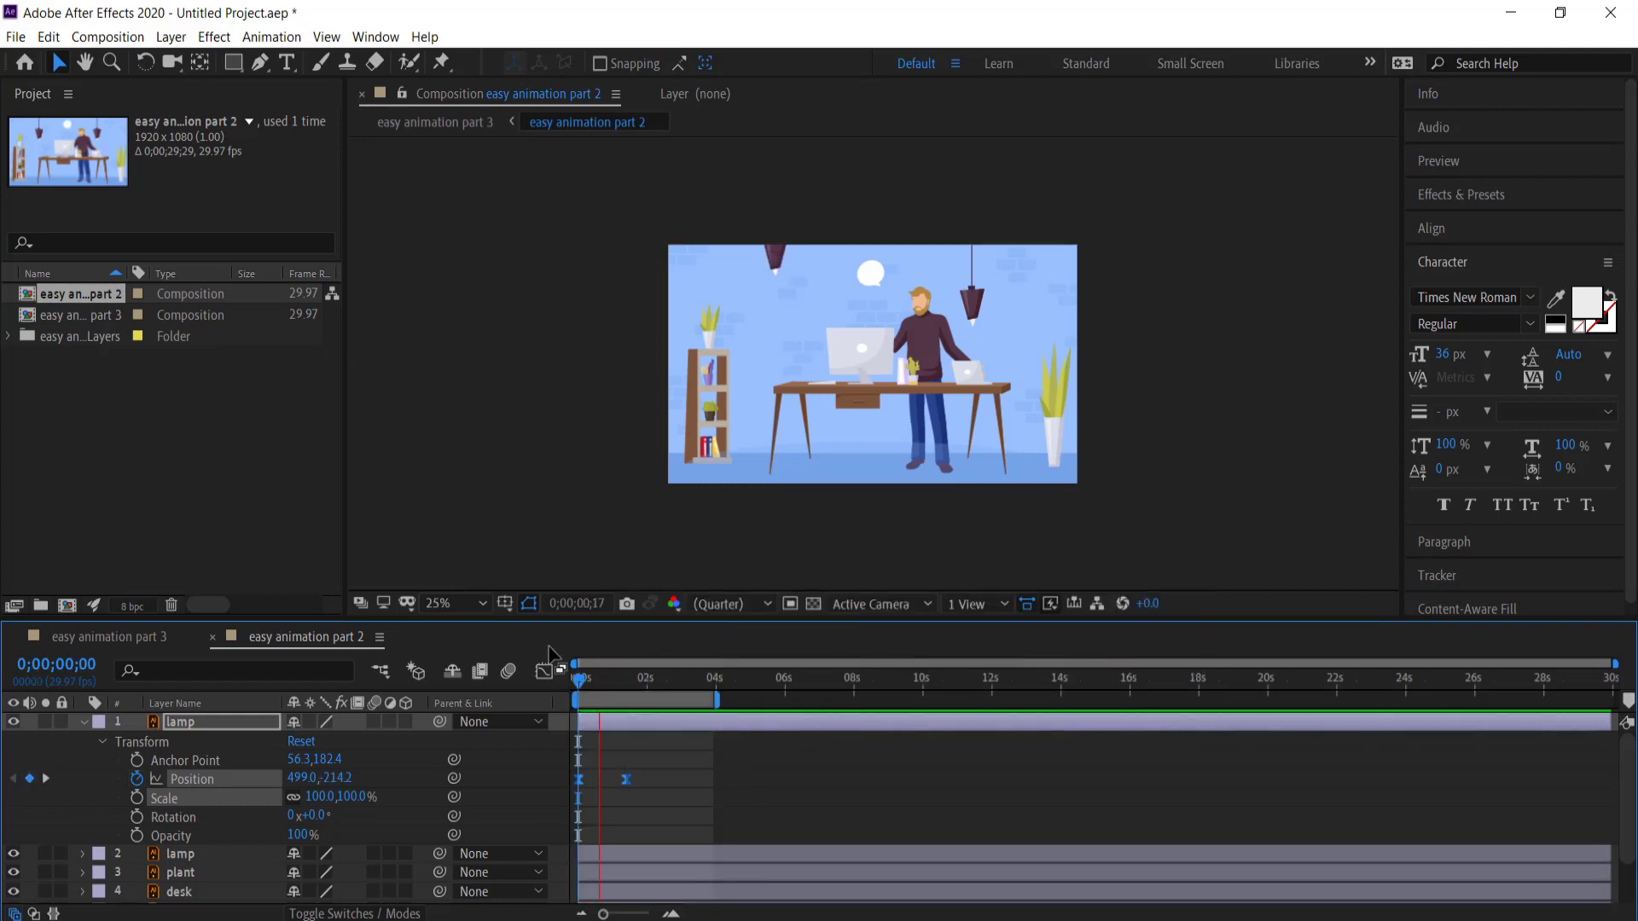
click(647, 681)
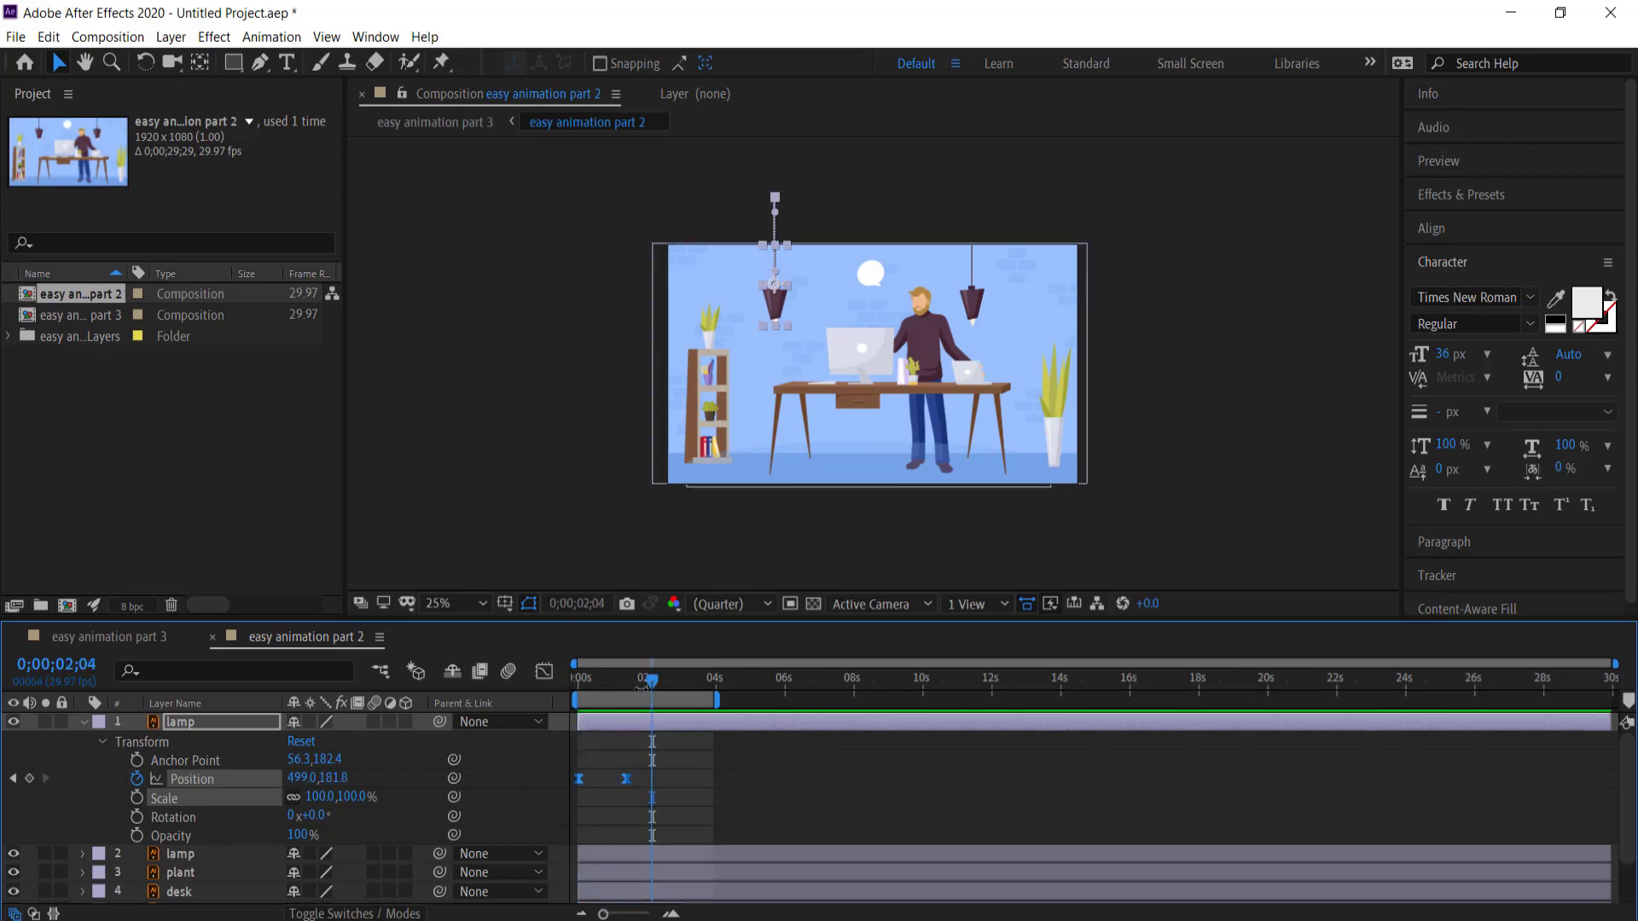
key(space)
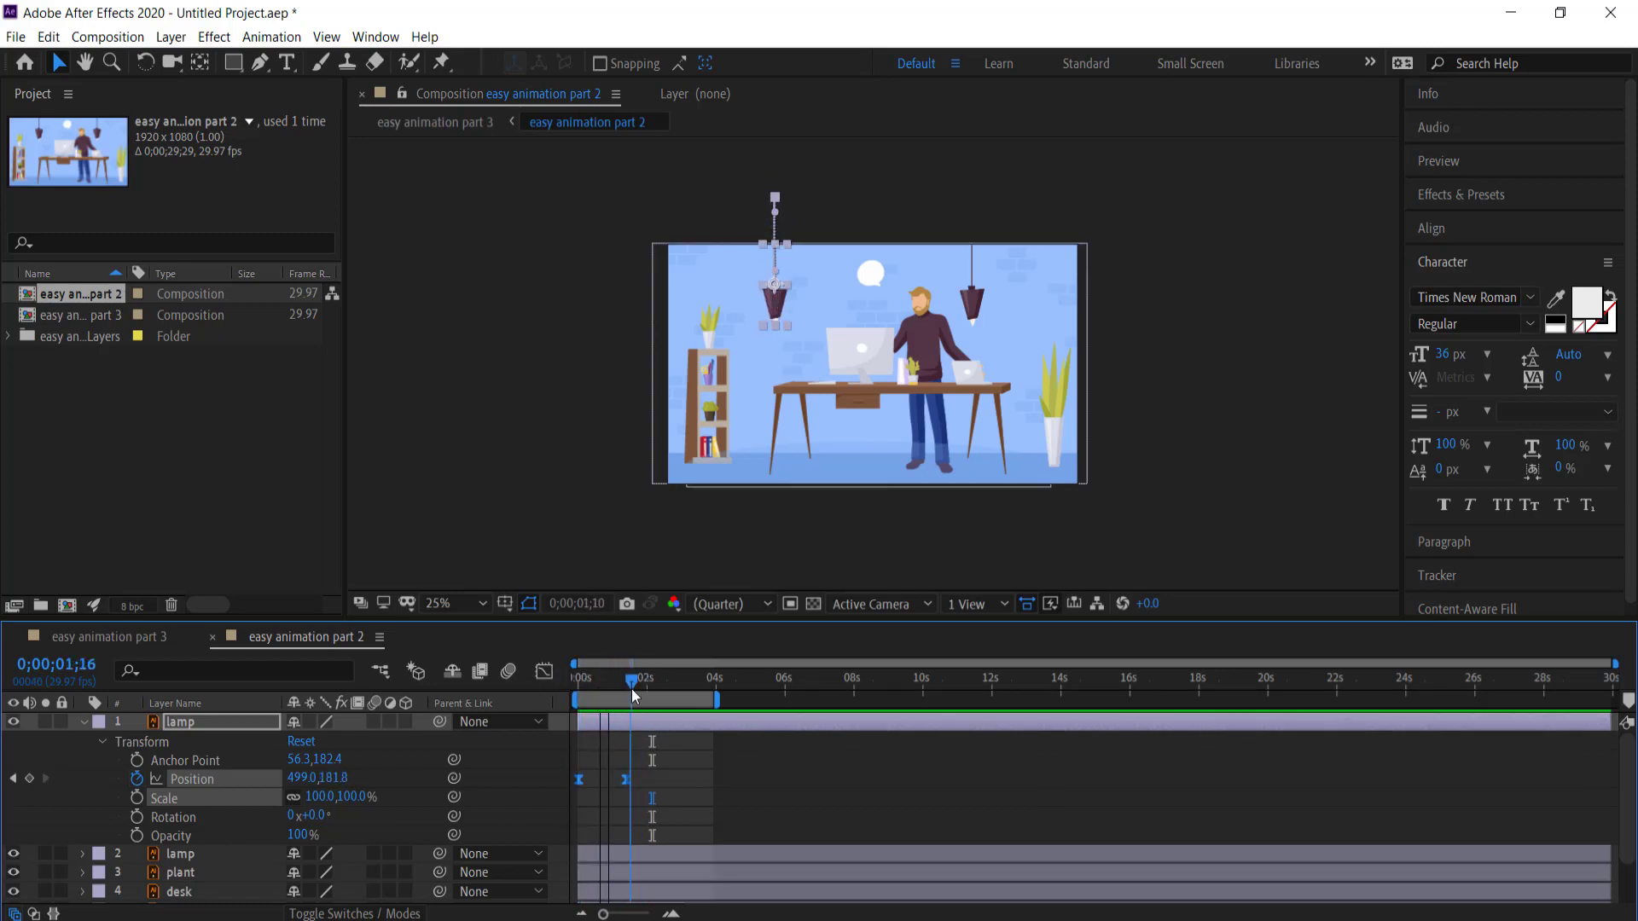
key(space)
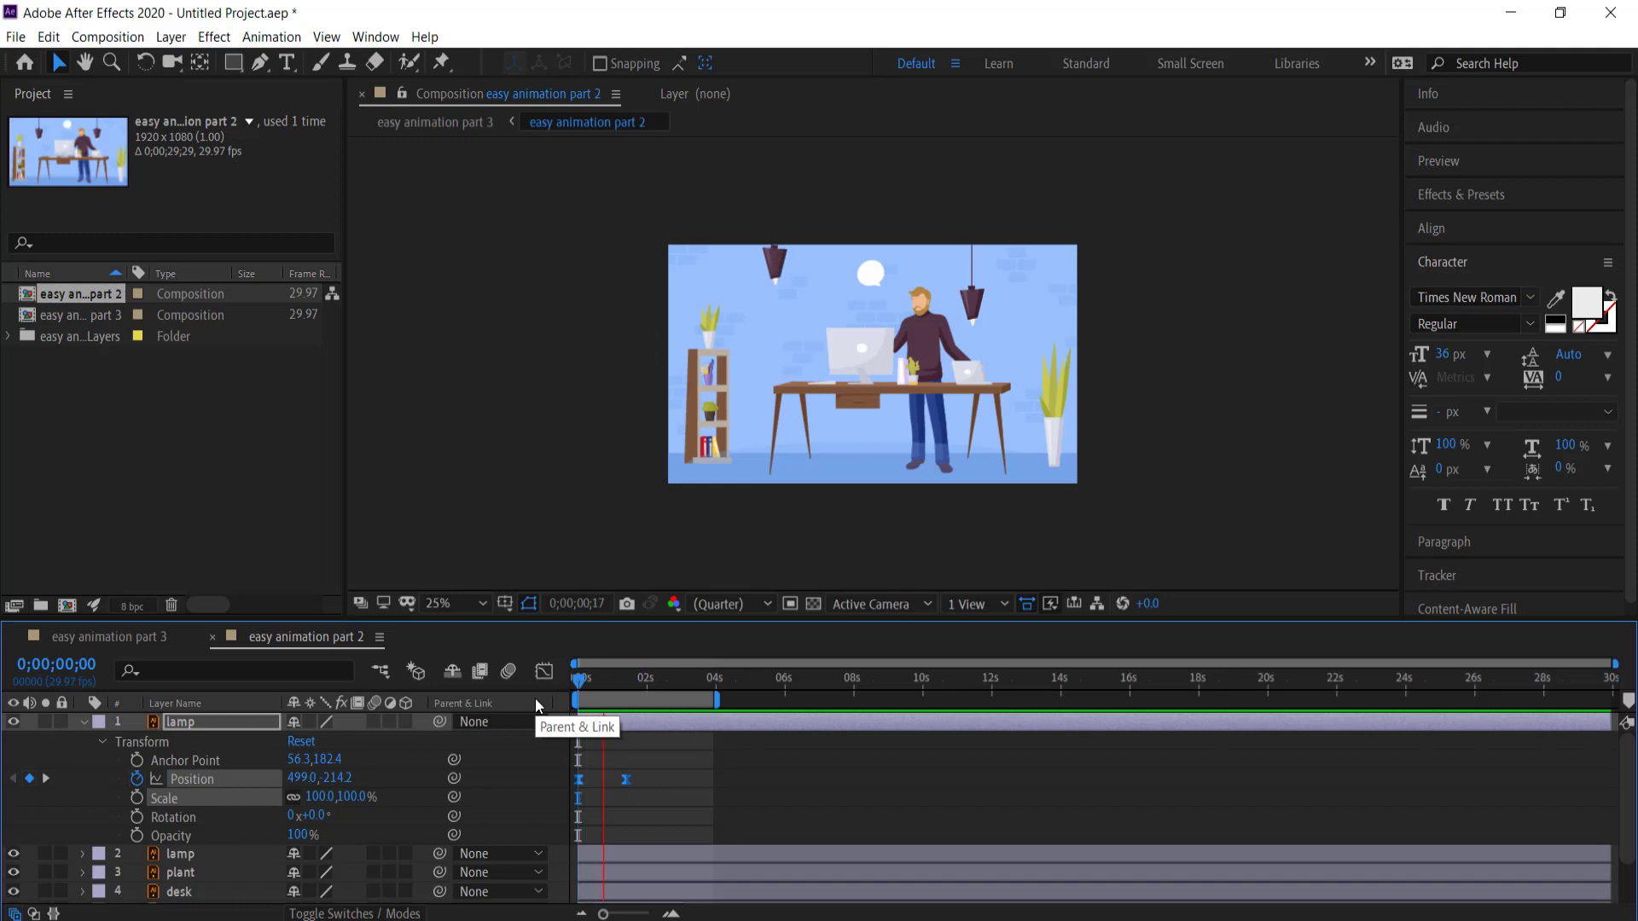
click(230, 723)
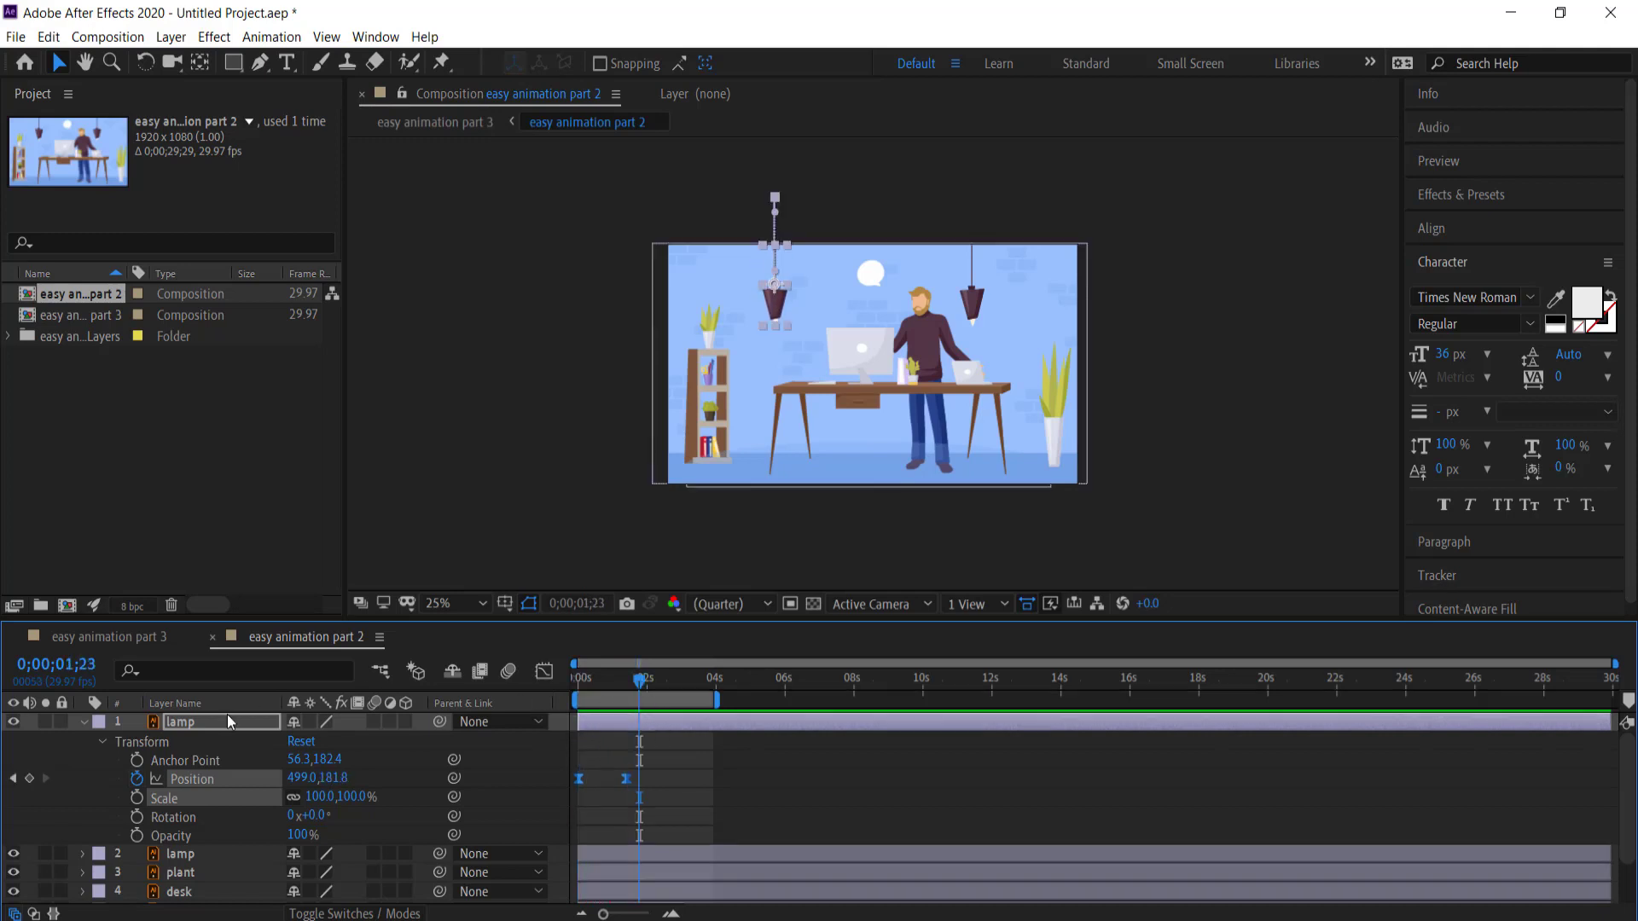
Collapse the first lamp layer and keyframe the second lamp's Position at 0;00;00;00, placing it above the frame at 1503.1, -205.8
click(84, 722)
click(193, 741)
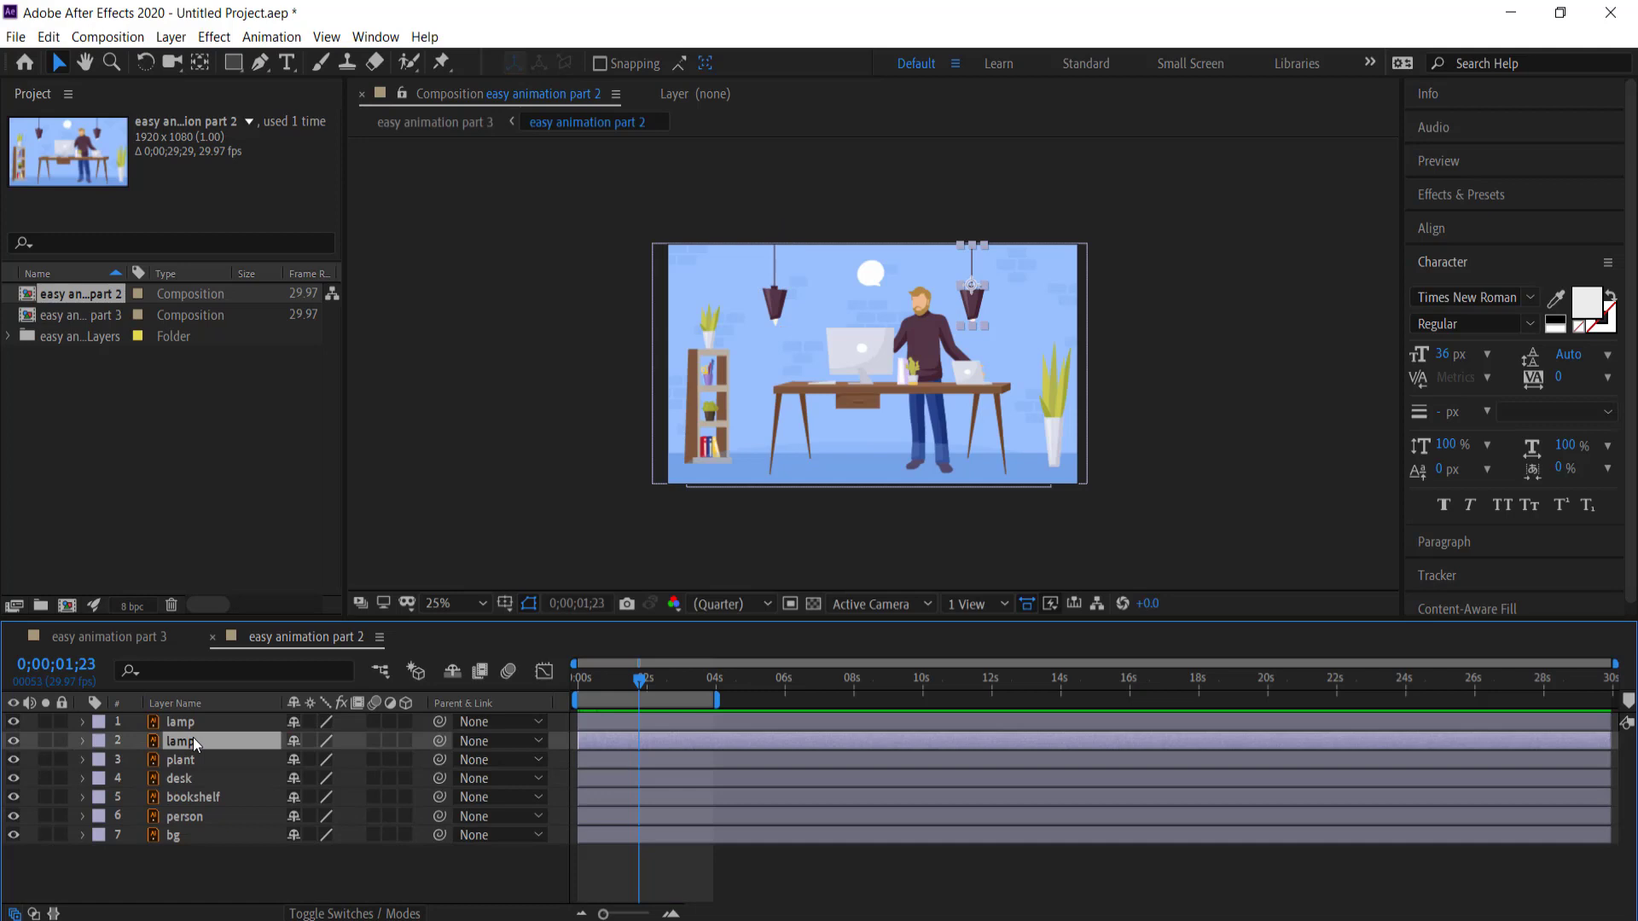
key(p)
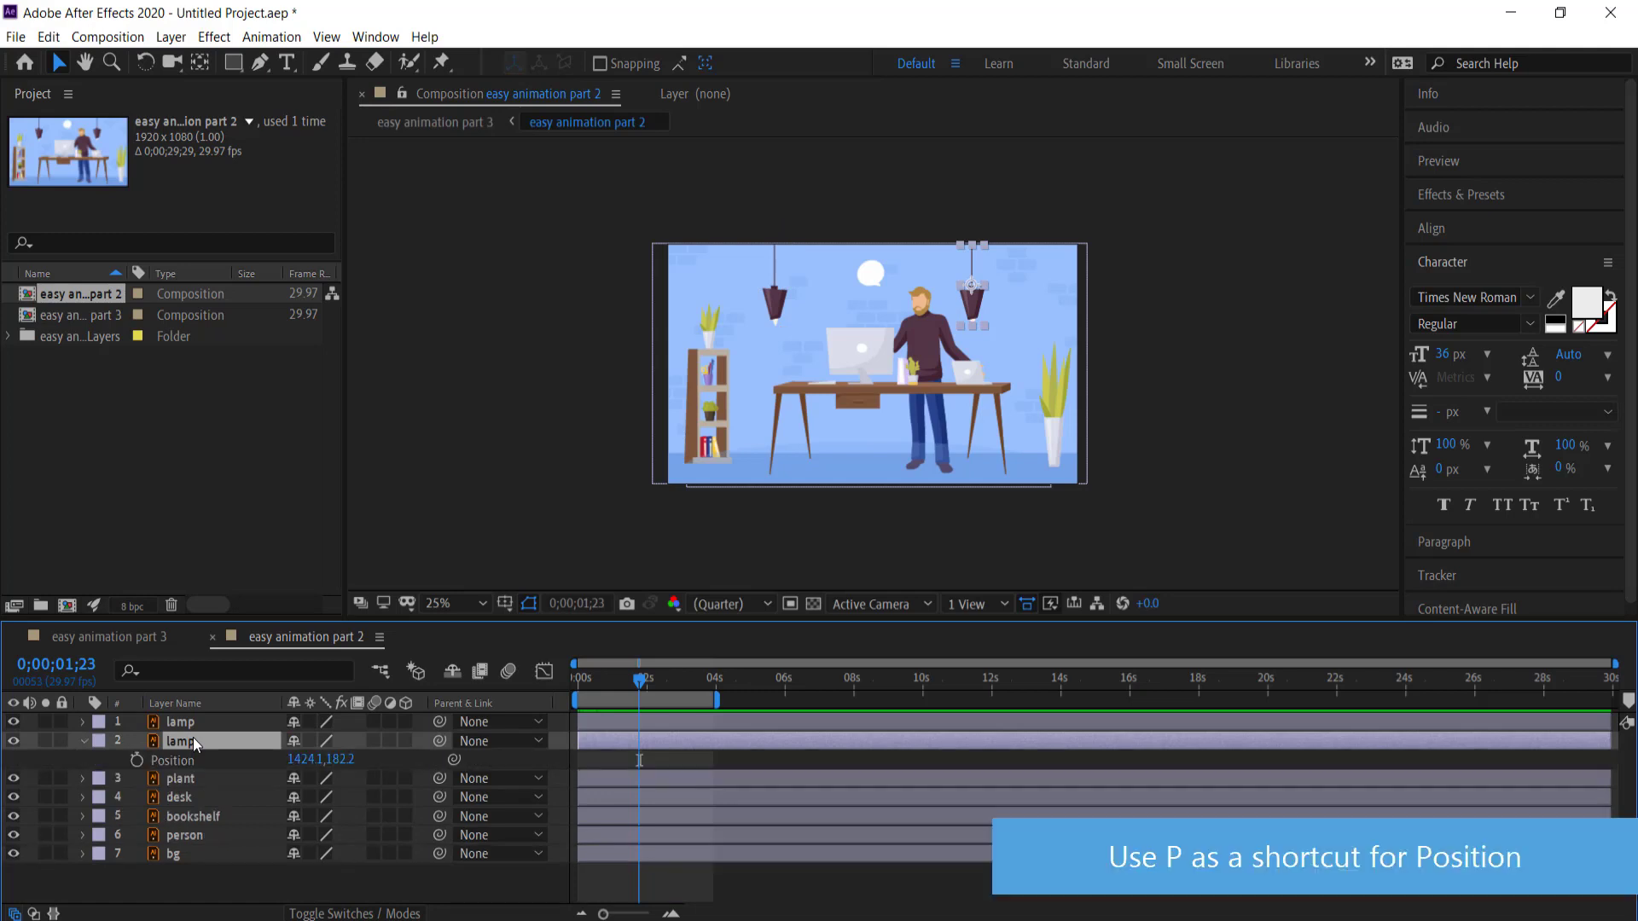
drag(644, 687, 570, 689)
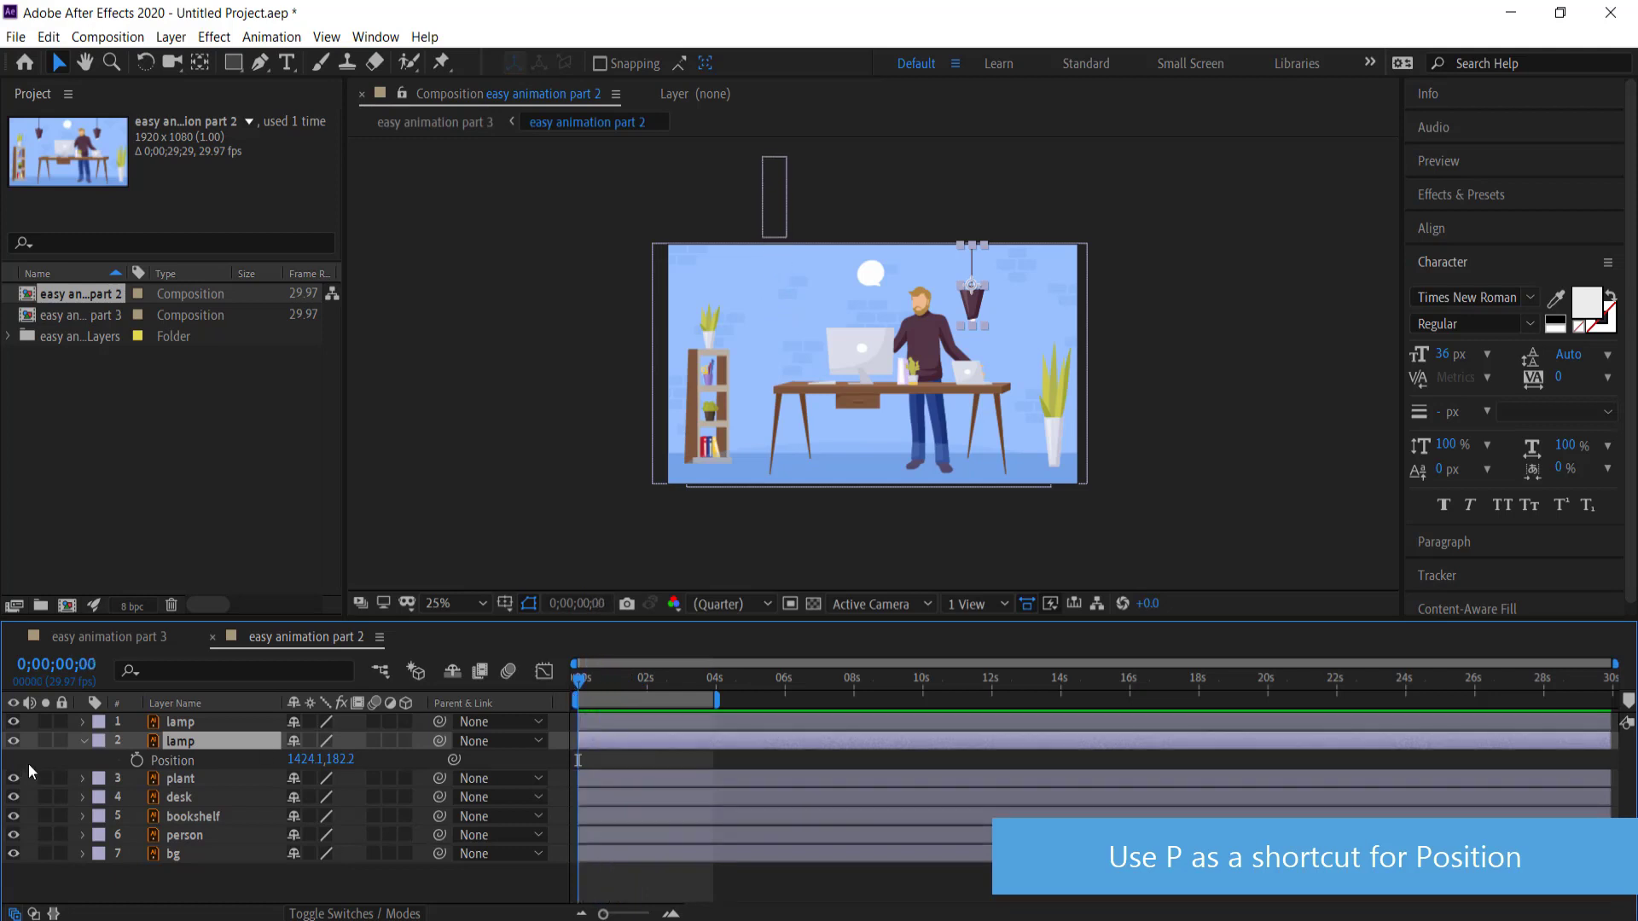
click(138, 760)
drag(305, 760, 3, 768)
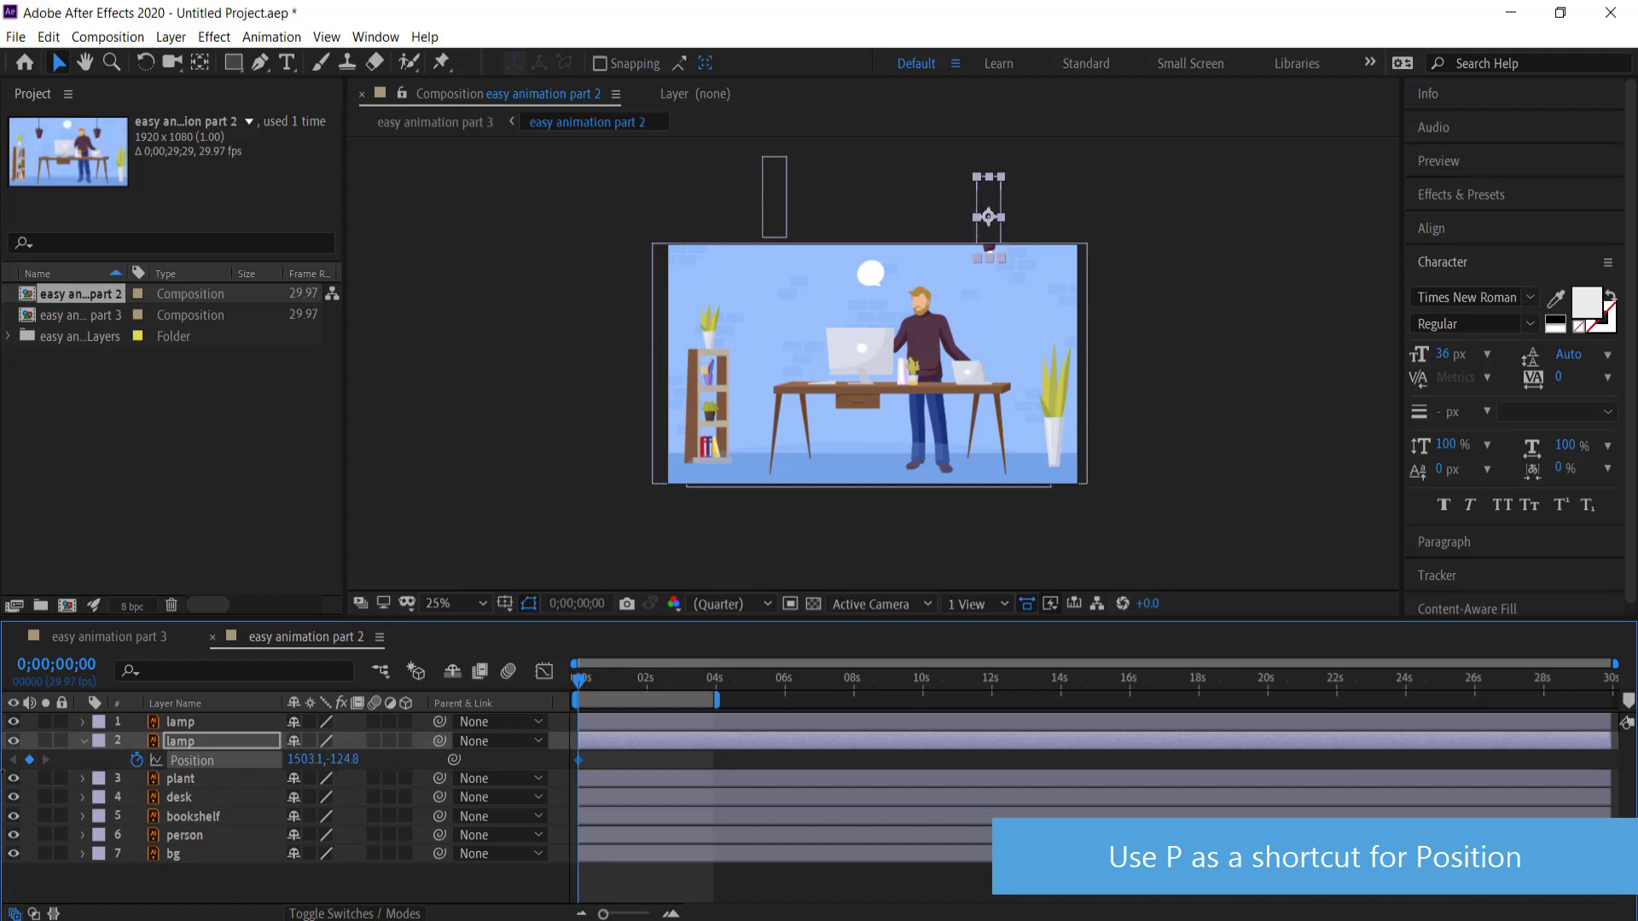
drag(340, 766, 246, 770)
Set the second lamp's Position to 1503.1, 165.2 at 0;00;01;11 and apply Easy Ease to both Position keyframes
drag(583, 685, 628, 679)
drag(342, 762, 760, 732)
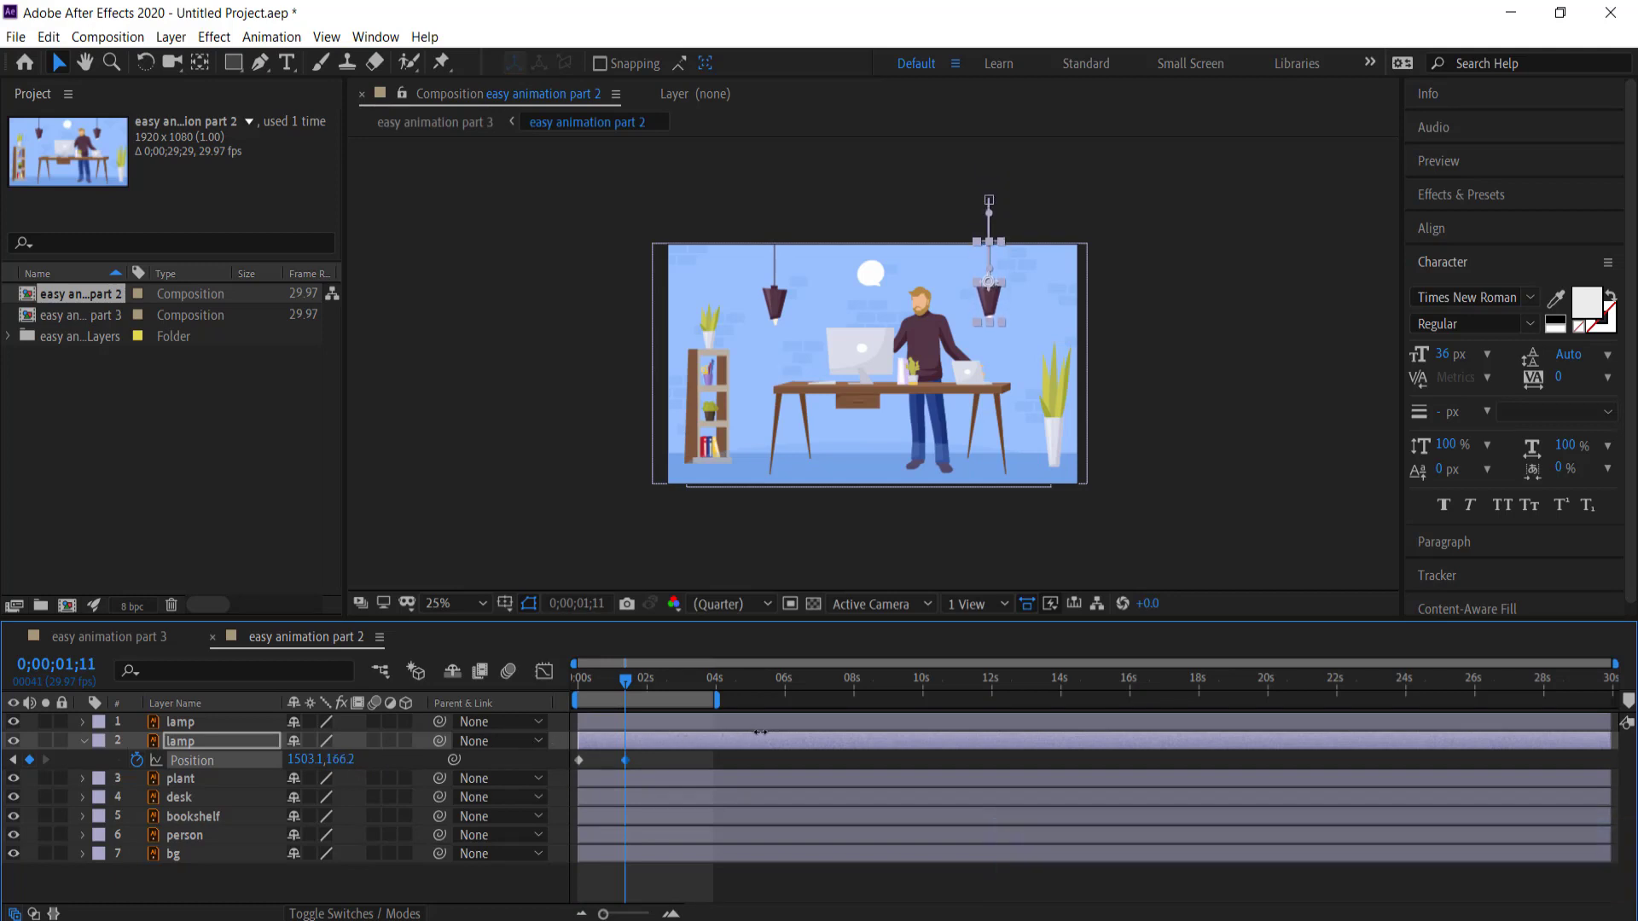
click(535, 494)
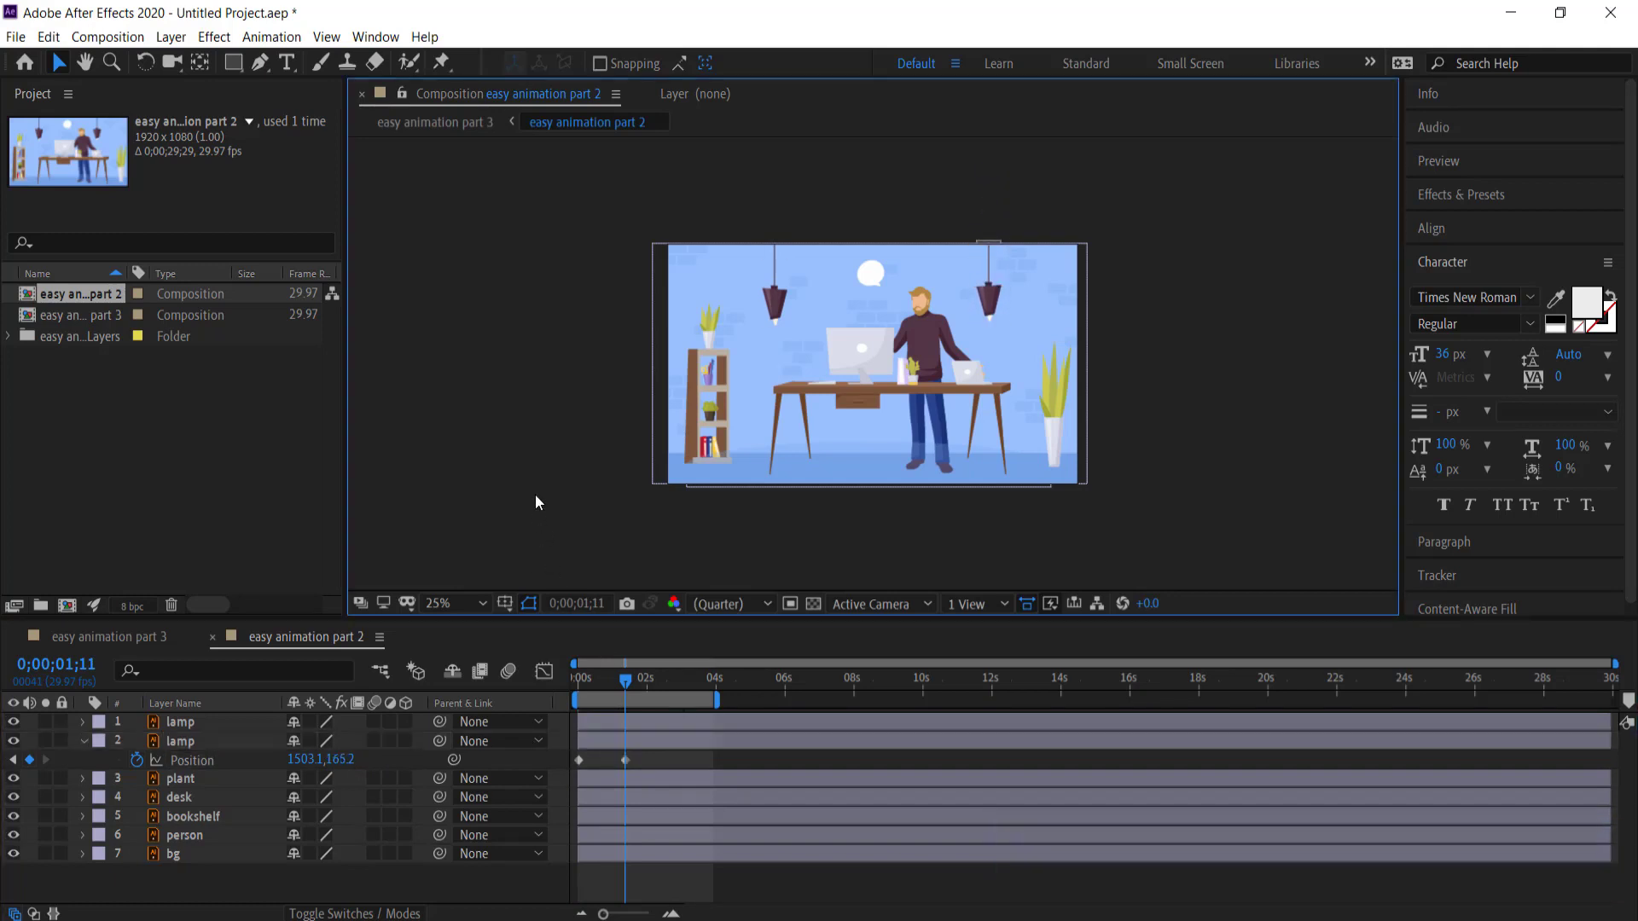
click(656, 756)
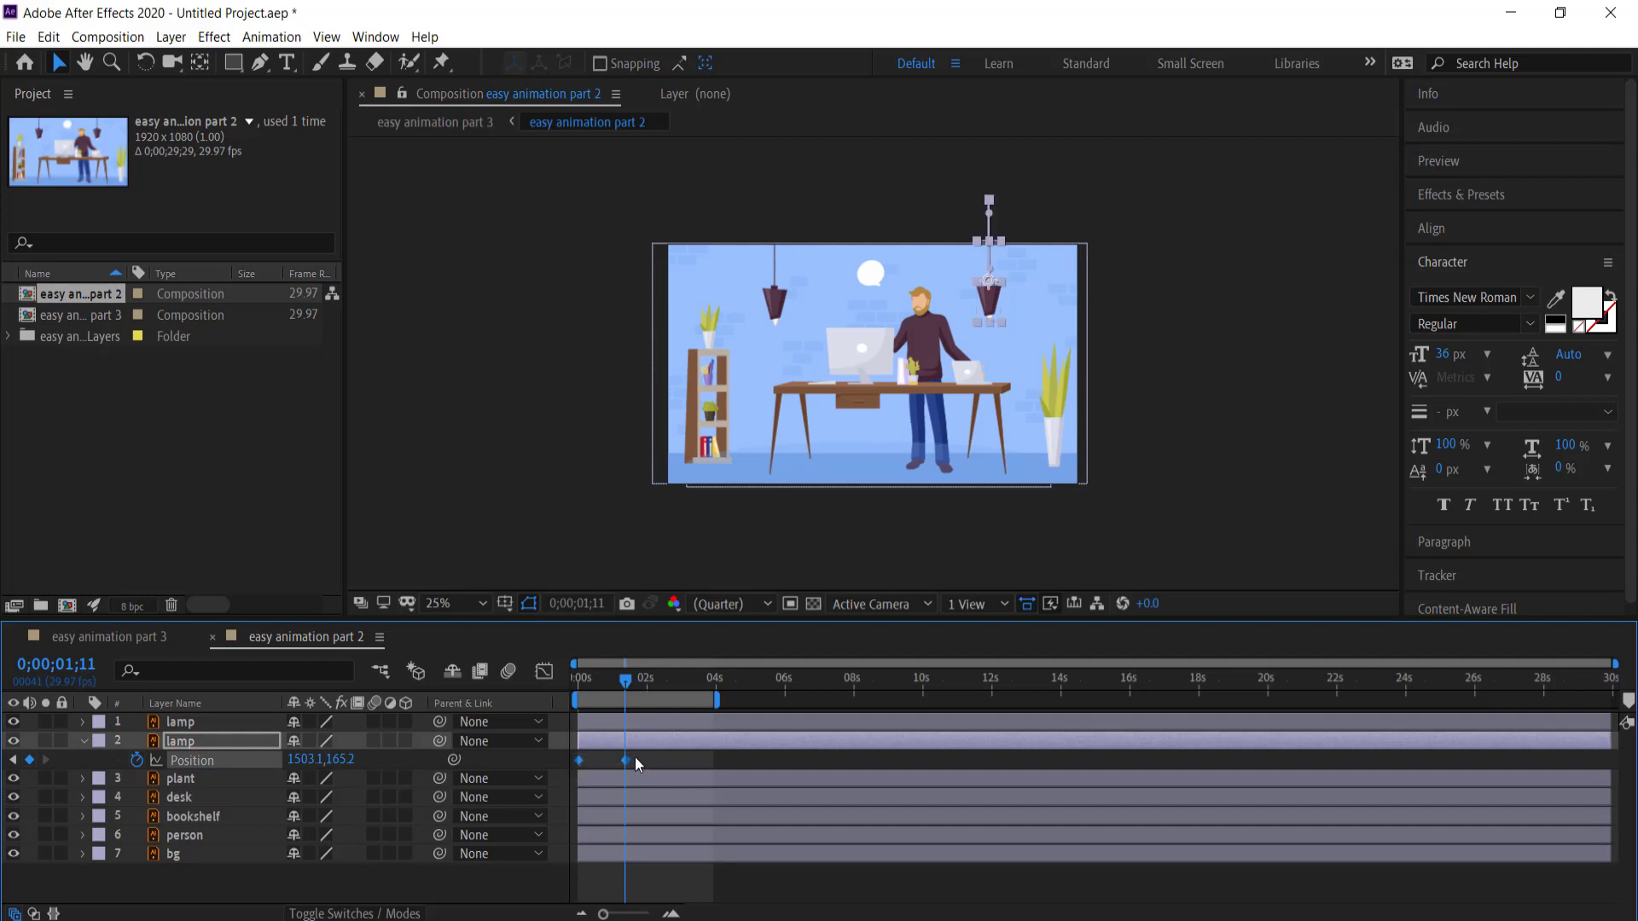
right_click(626, 762)
mouse_move(710, 748)
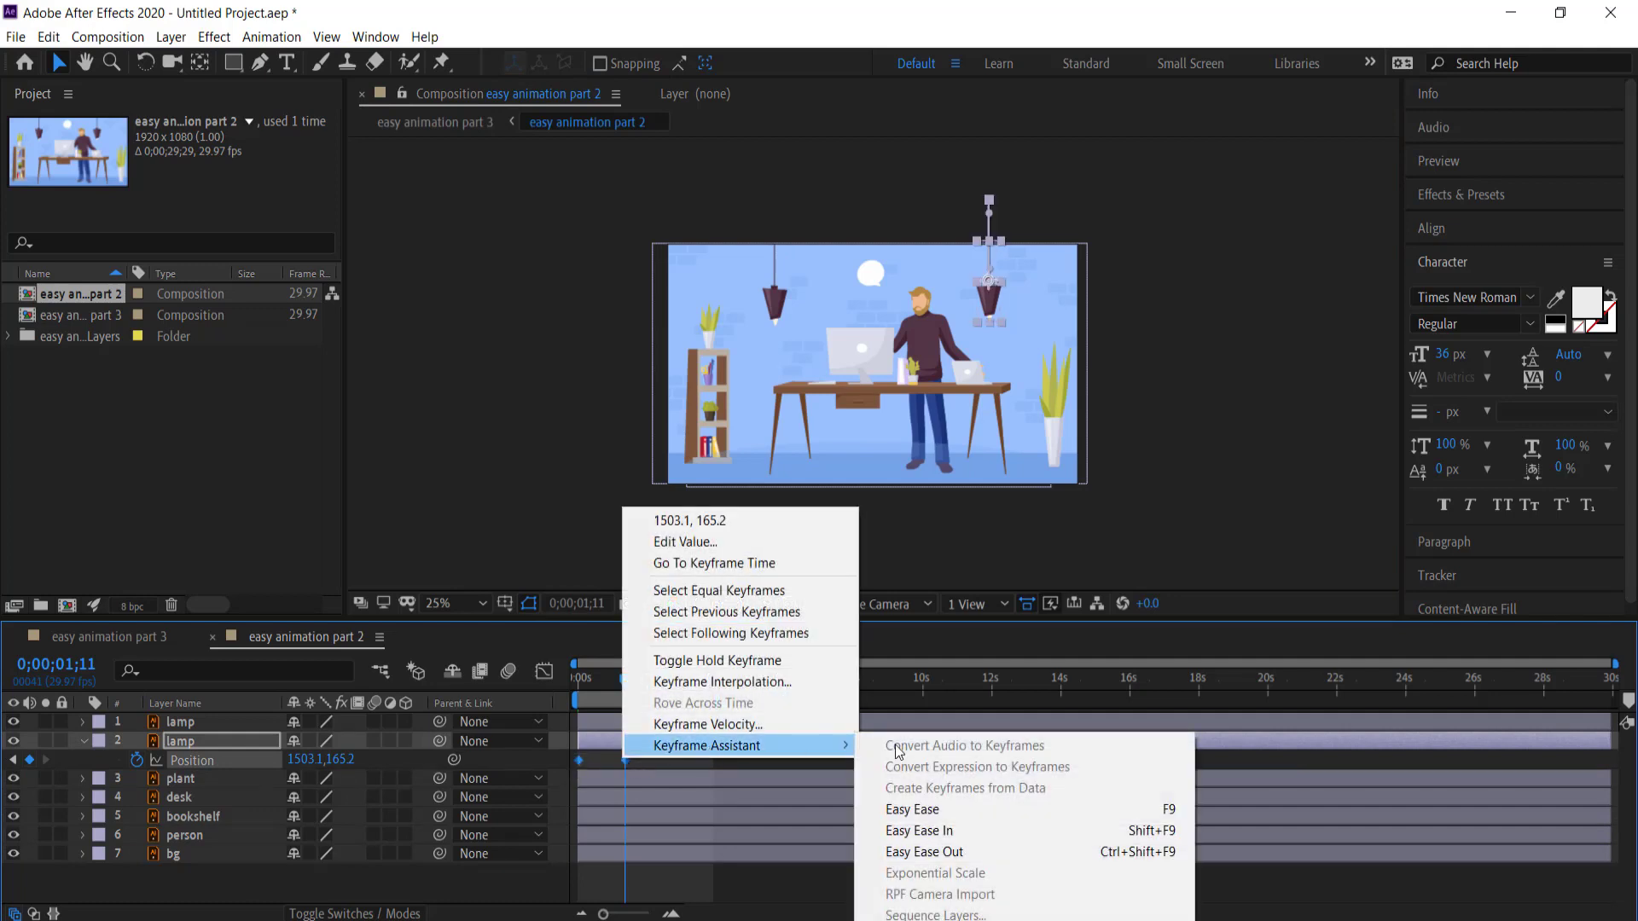
click(962, 817)
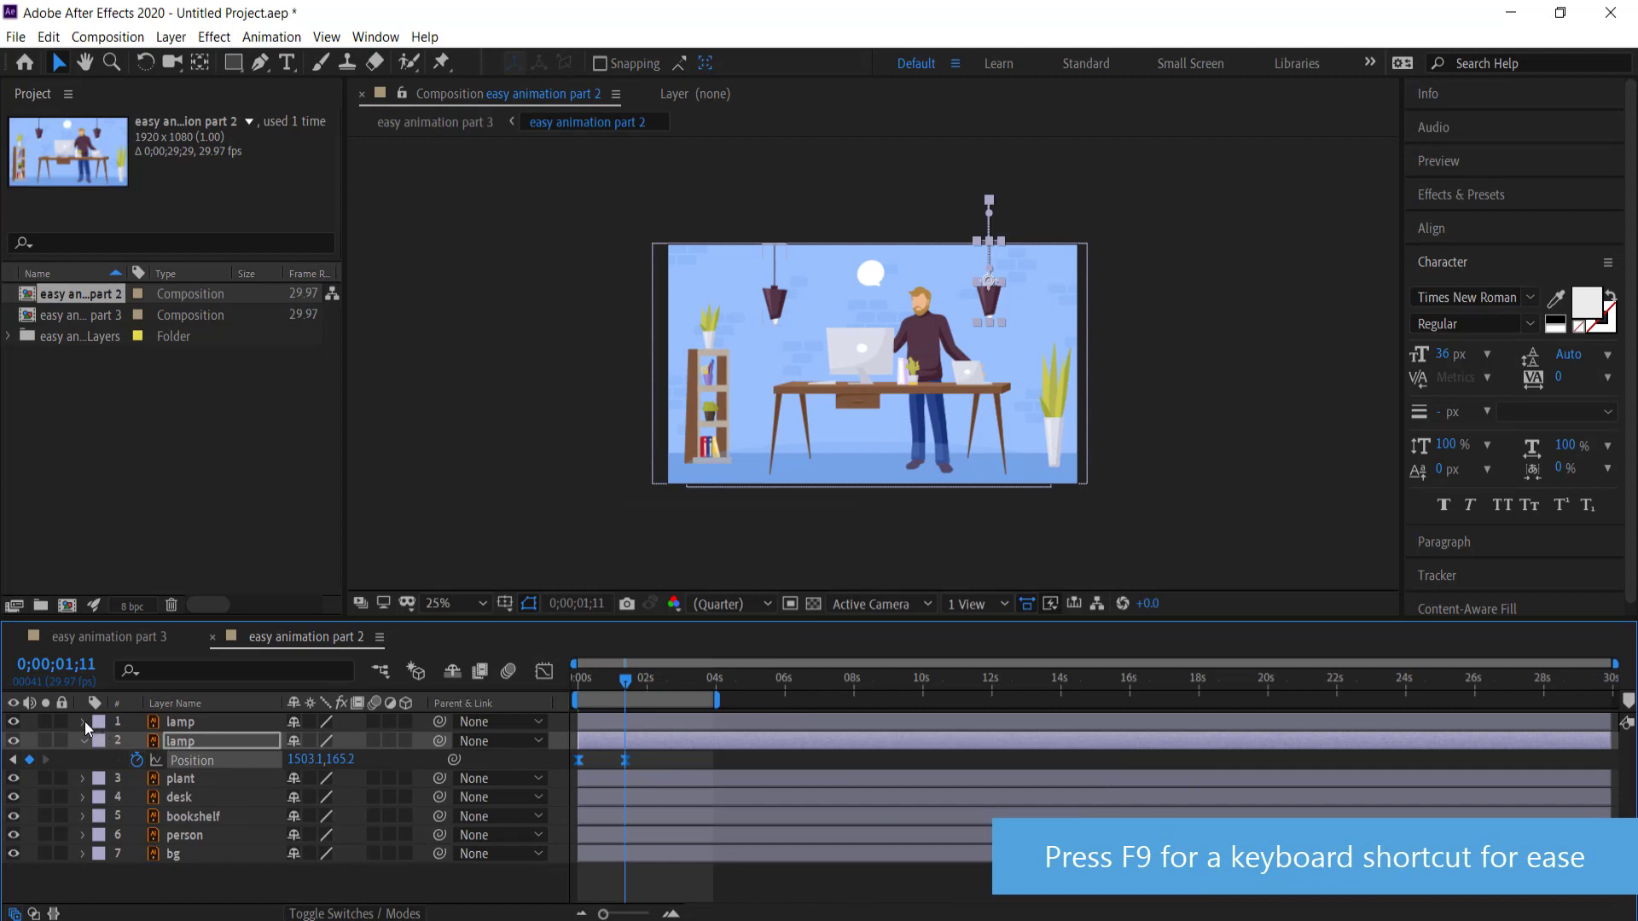
Reveal the first lamp's keyframes, shift the second lamp's keyframes so its drop ends at 0;00;02;02, and preview both lamps
click(191, 722)
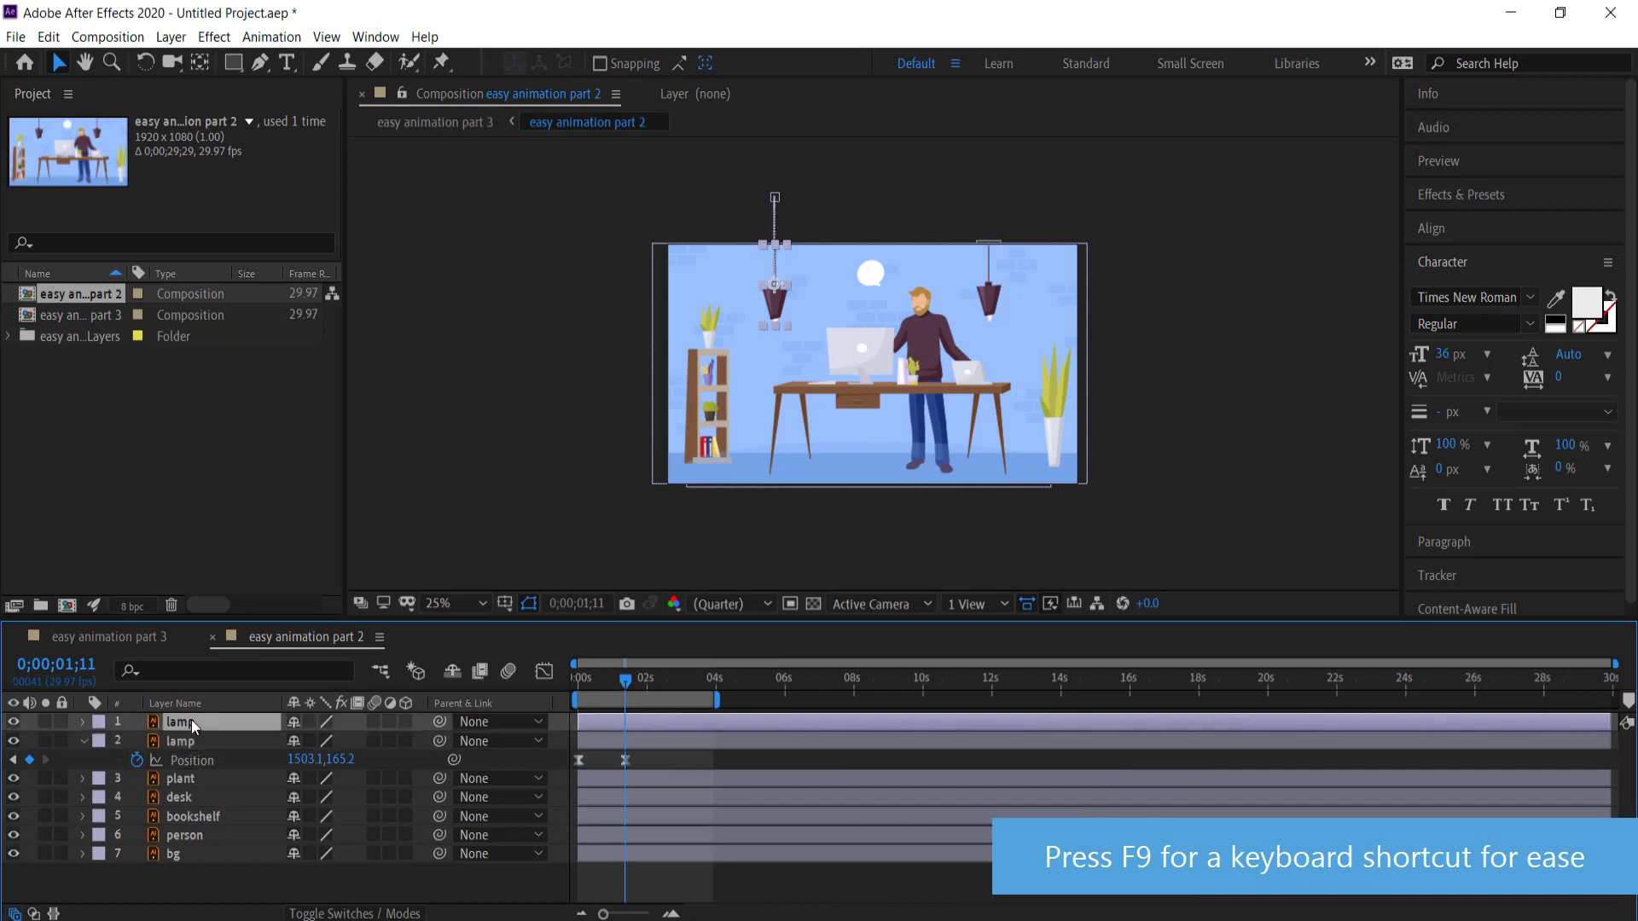
key(u)
drag(657, 776, 603, 785)
drag(628, 683, 554, 681)
key(space)
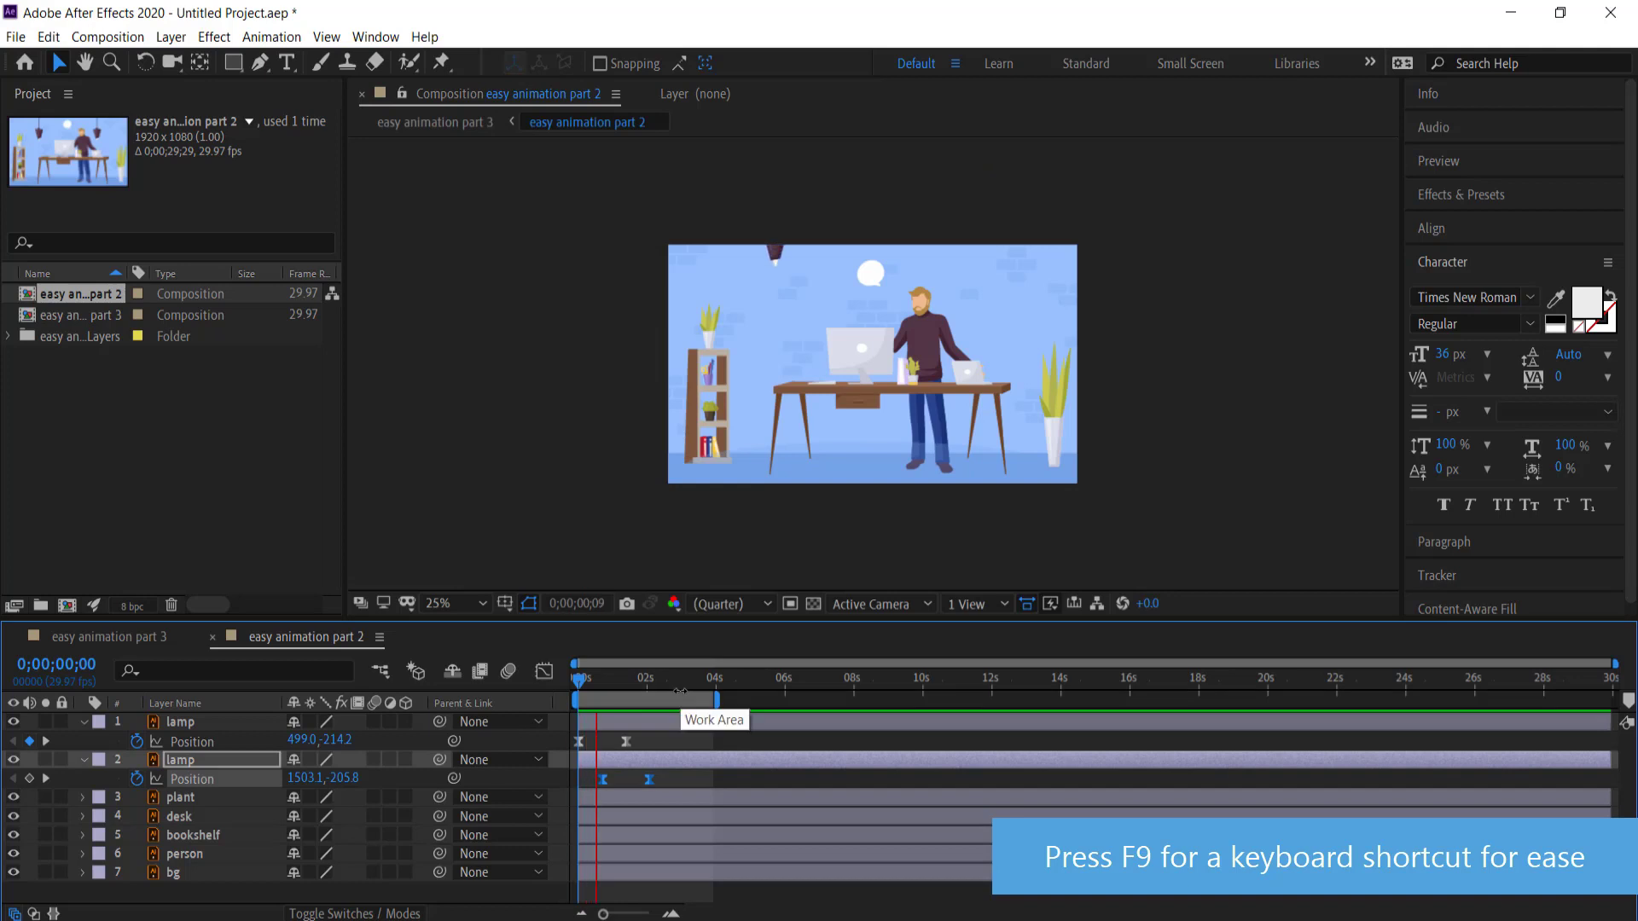
click(672, 689)
mouse_move(671, 687)
mouse_down()
mouse_move(551, 683)
mouse_move(677, 683)
mouse_up()
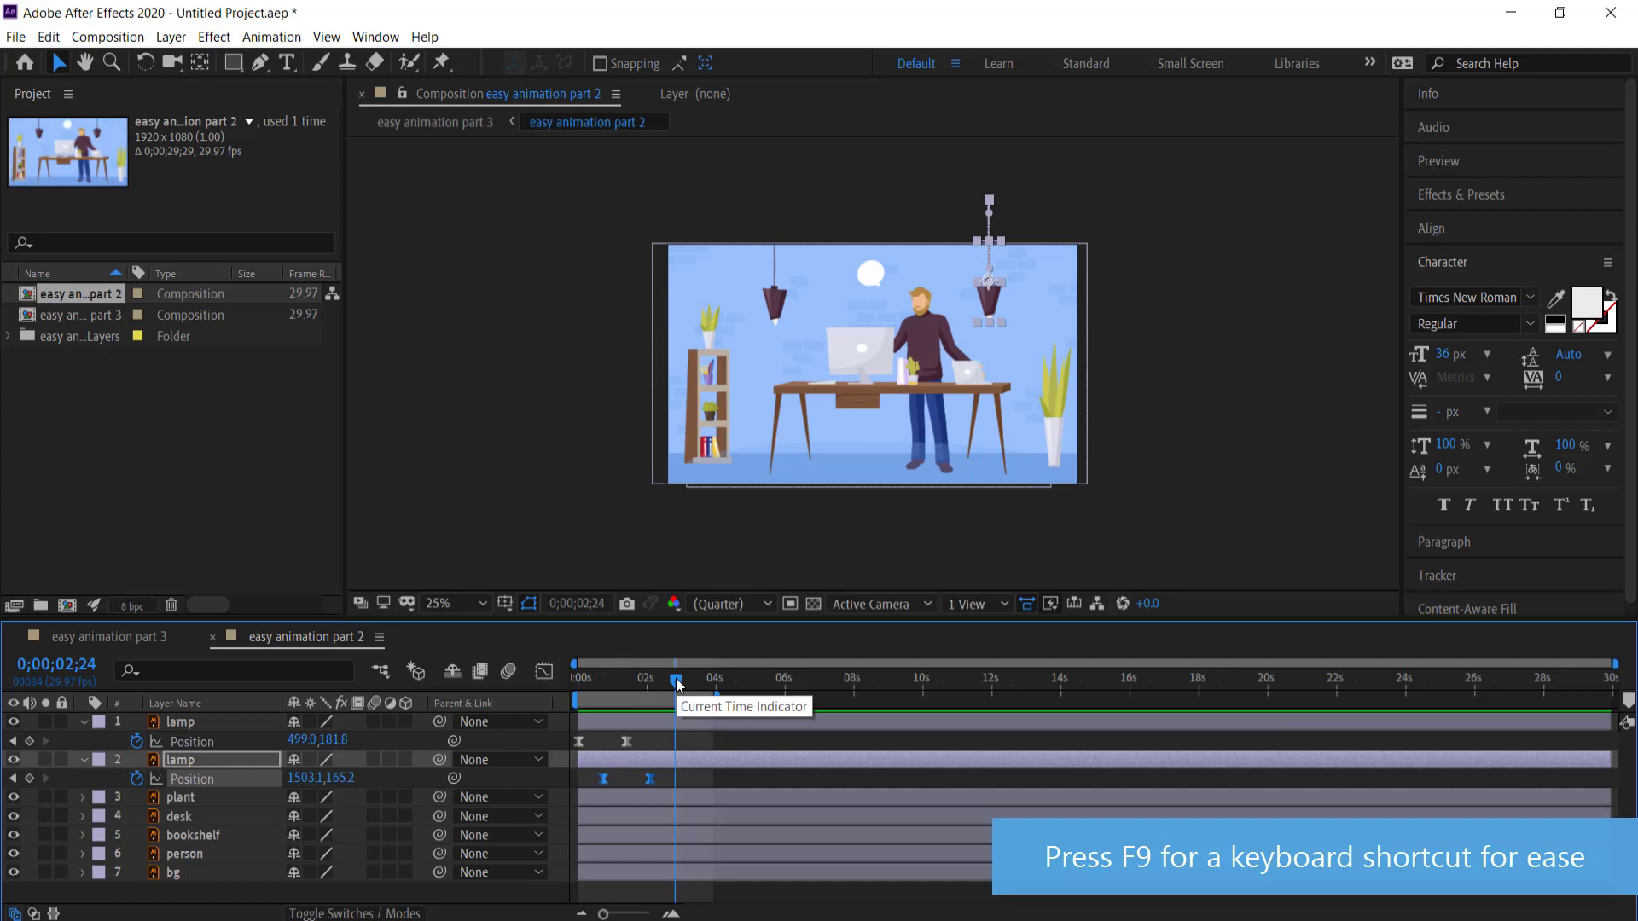
Expand the plant layer's Transform properties at 0;00;00;00, set its Scale to 97% and move it to Position 1770.0, 720.4
click(1060, 427)
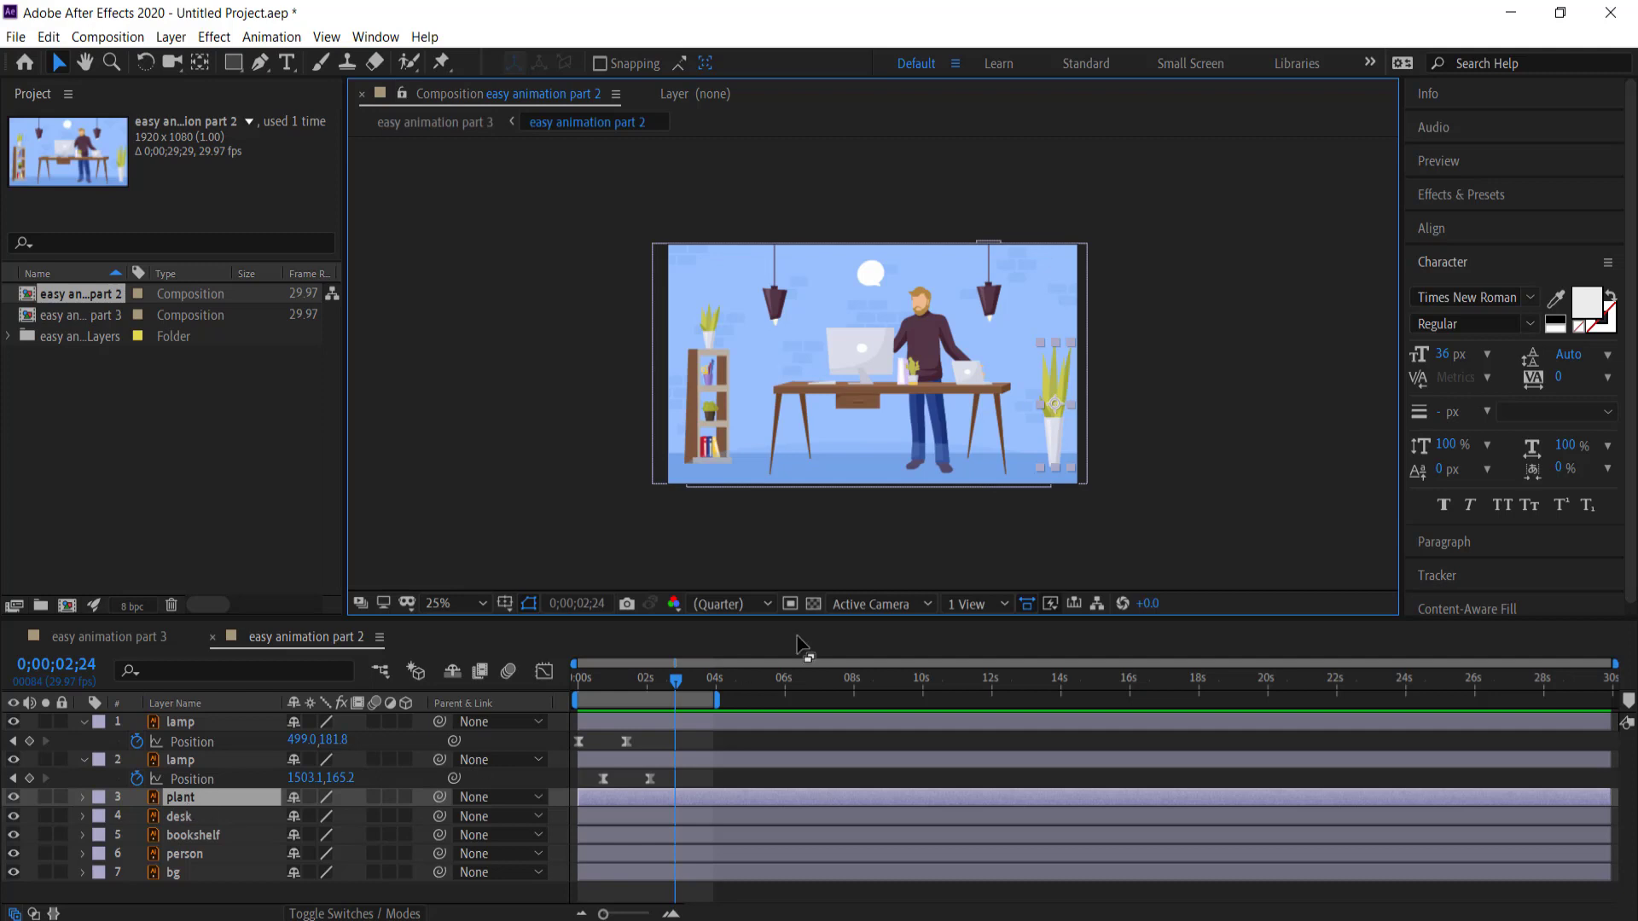
drag(679, 679, 467, 698)
click(82, 796)
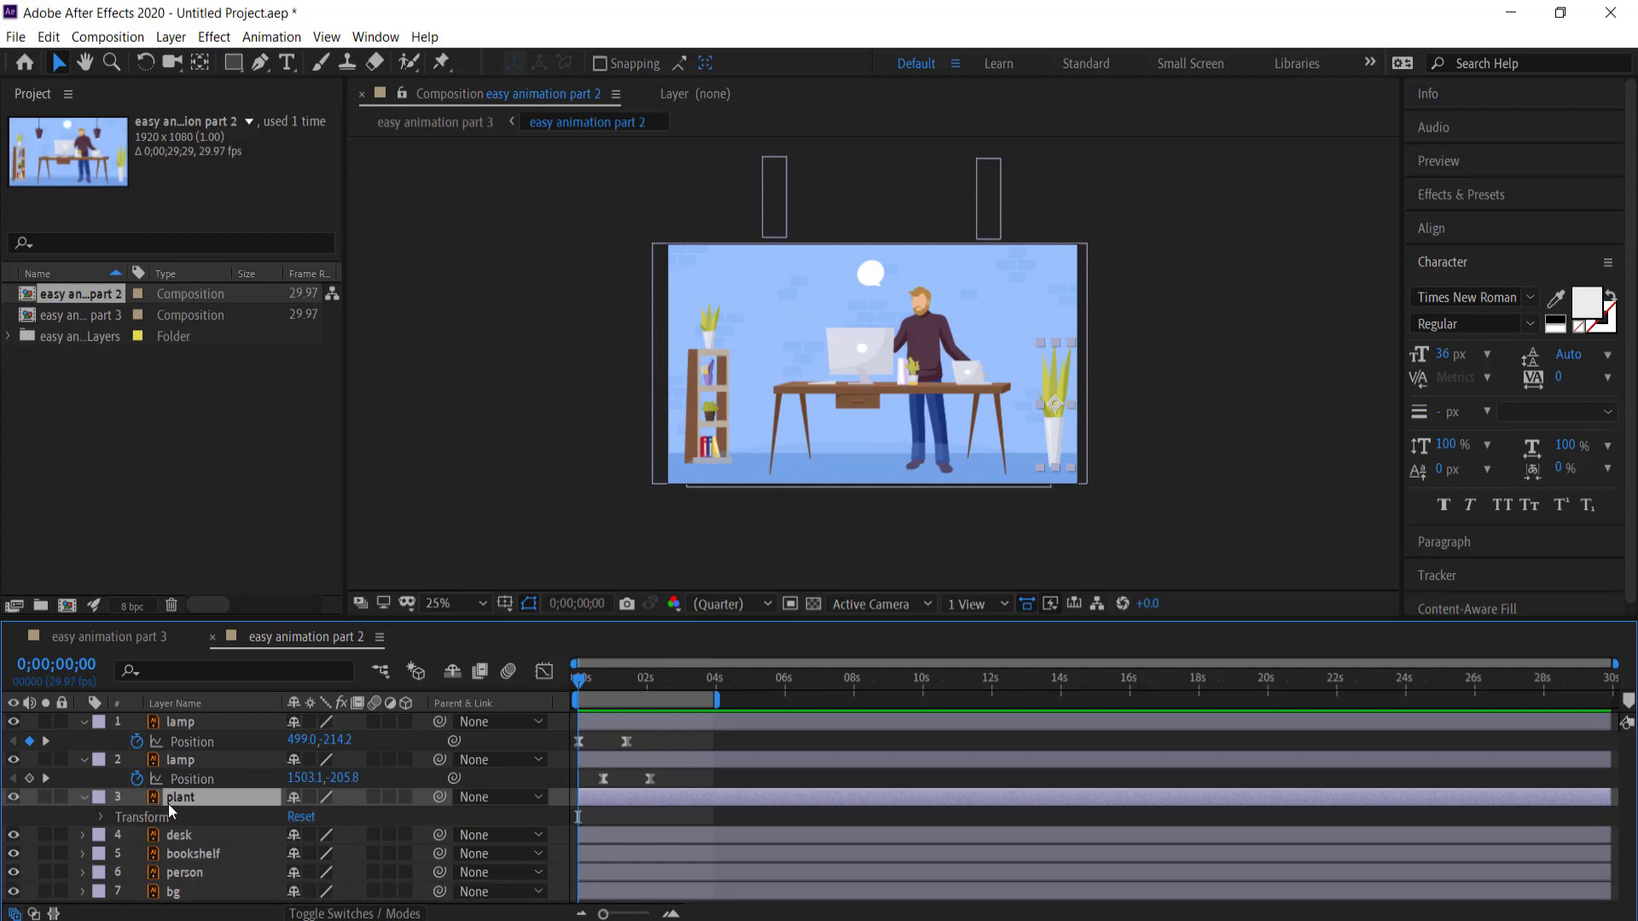
click(96, 819)
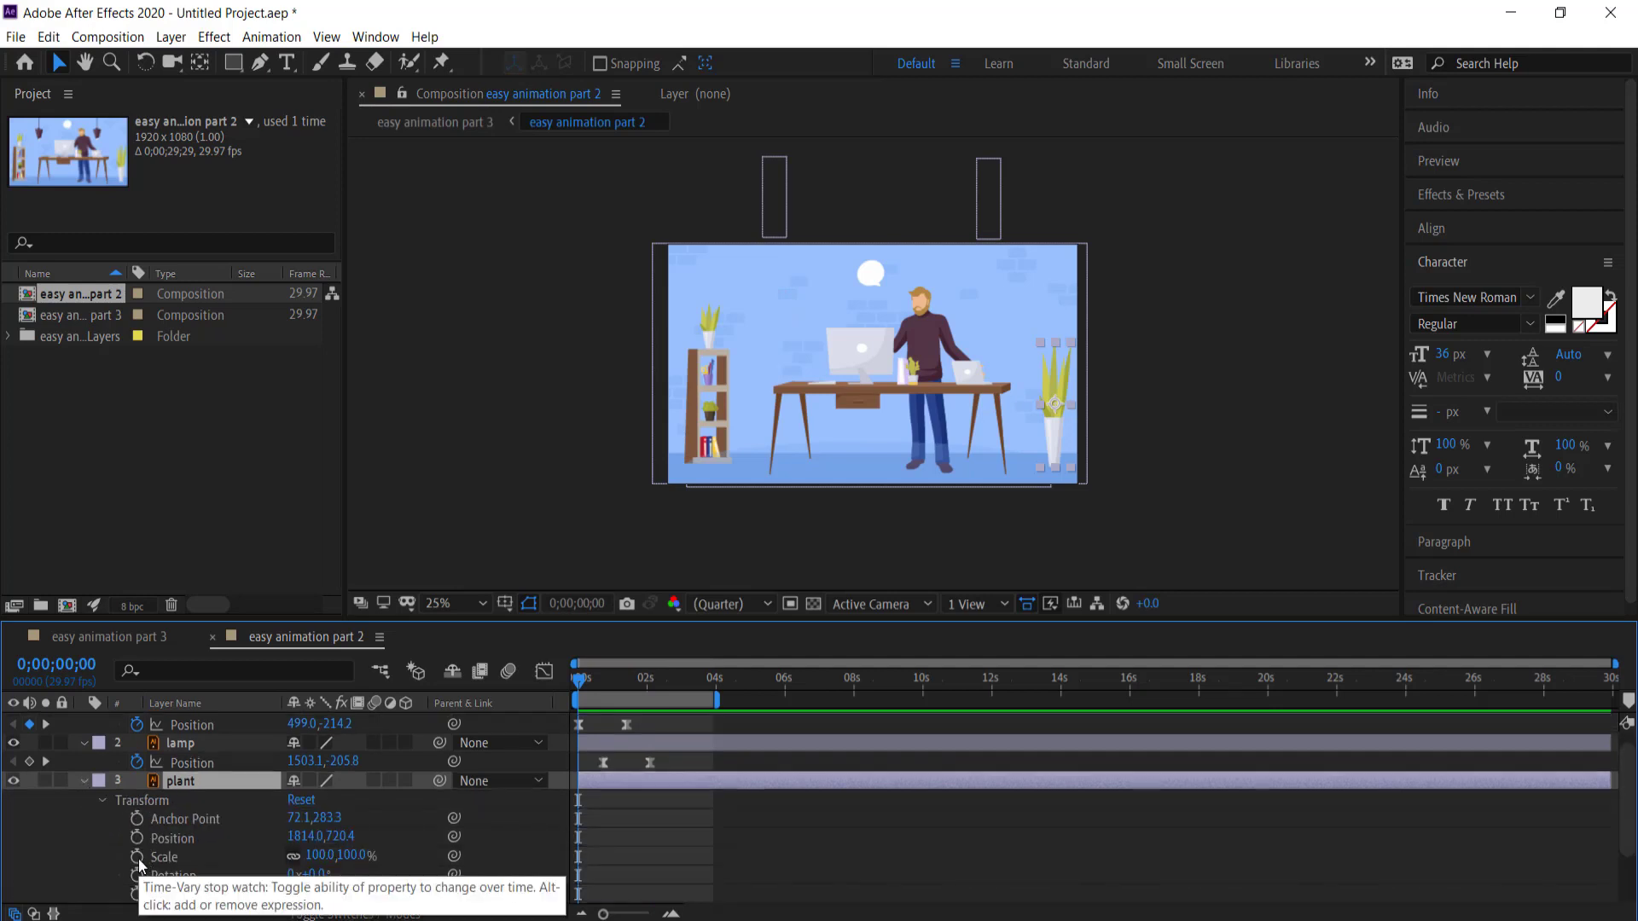
mouse_move(323, 862)
mouse_down()
mouse_move(280, 865)
mouse_move(327, 860)
mouse_up()
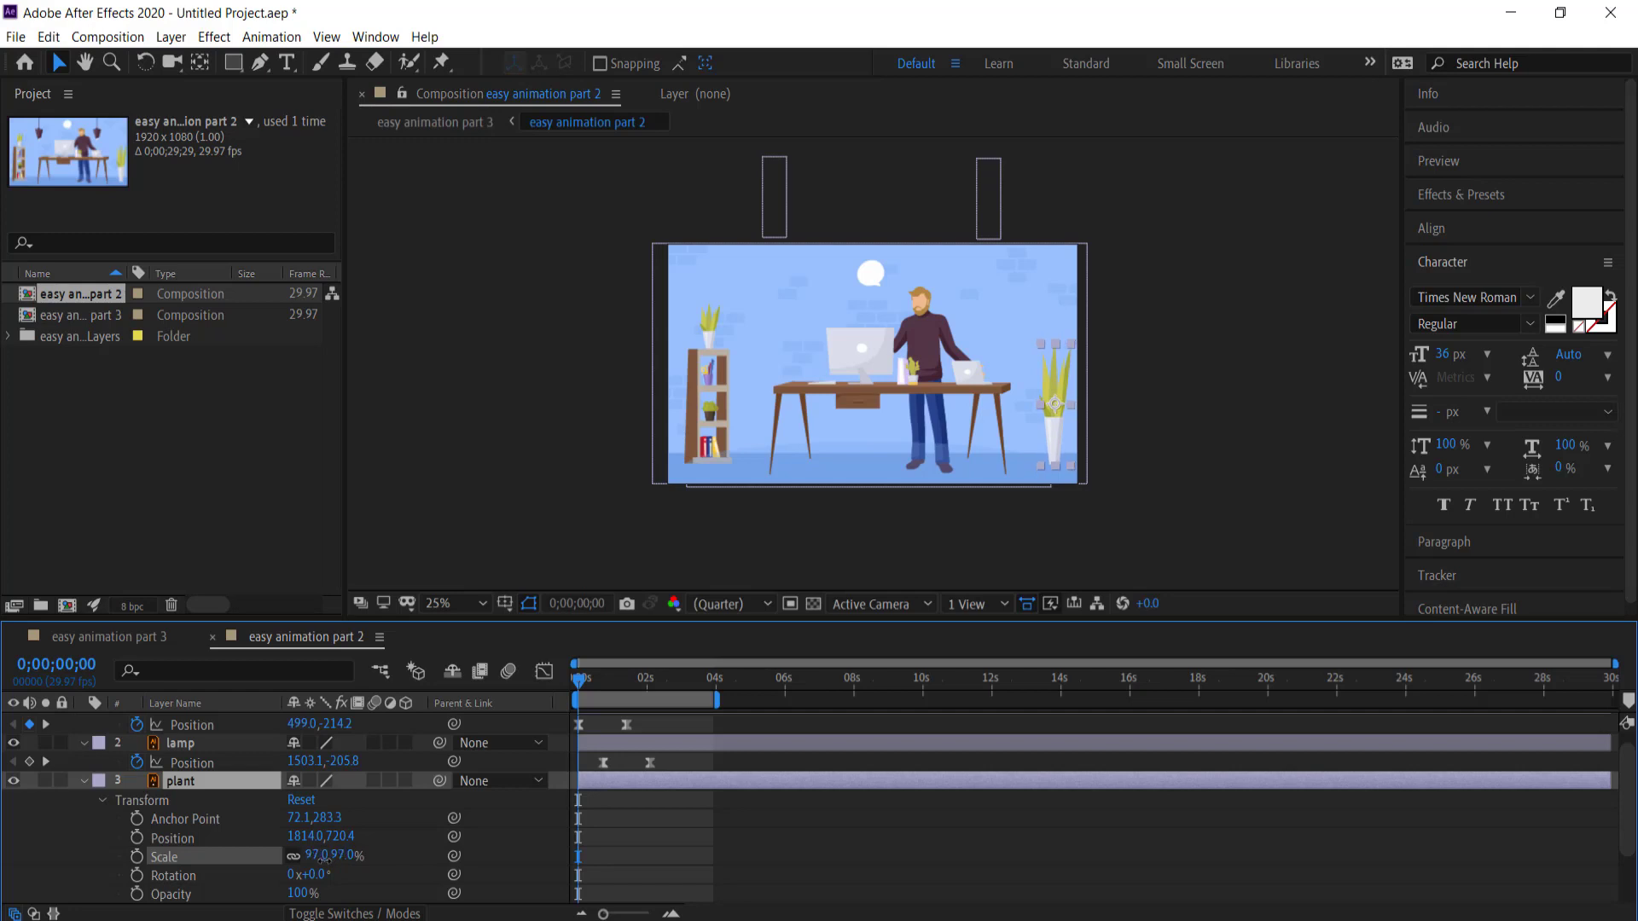
drag(316, 836, 269, 841)
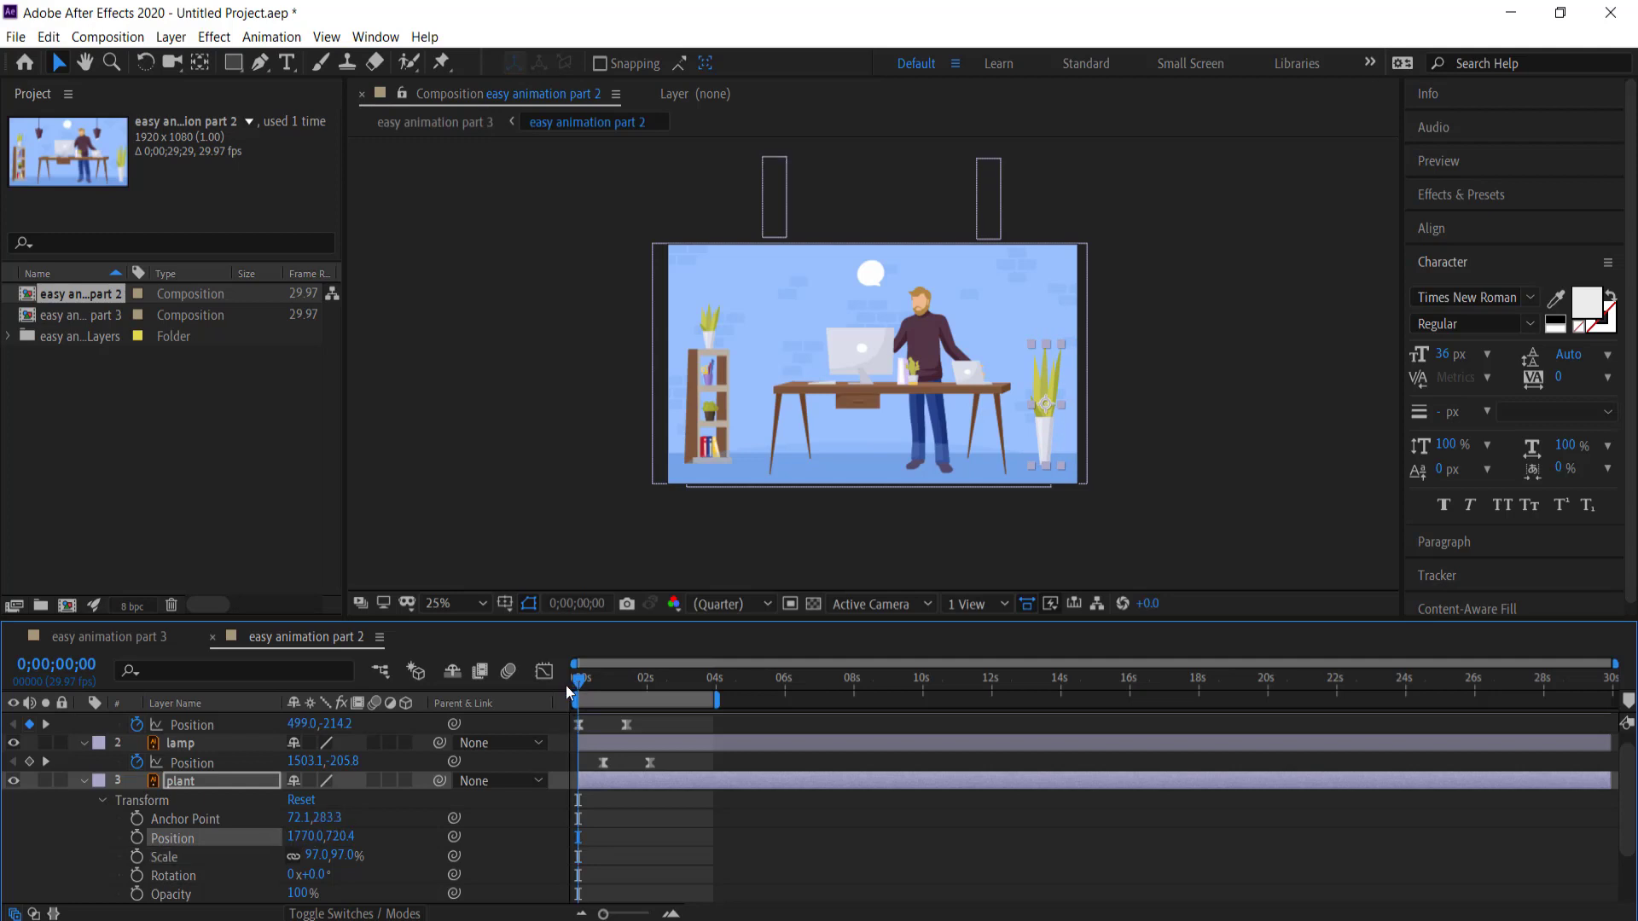
Animate the plant's Scale with keyframes of 0% at 0;00;00;00 and 100% at 0;00;02;02
click(138, 858)
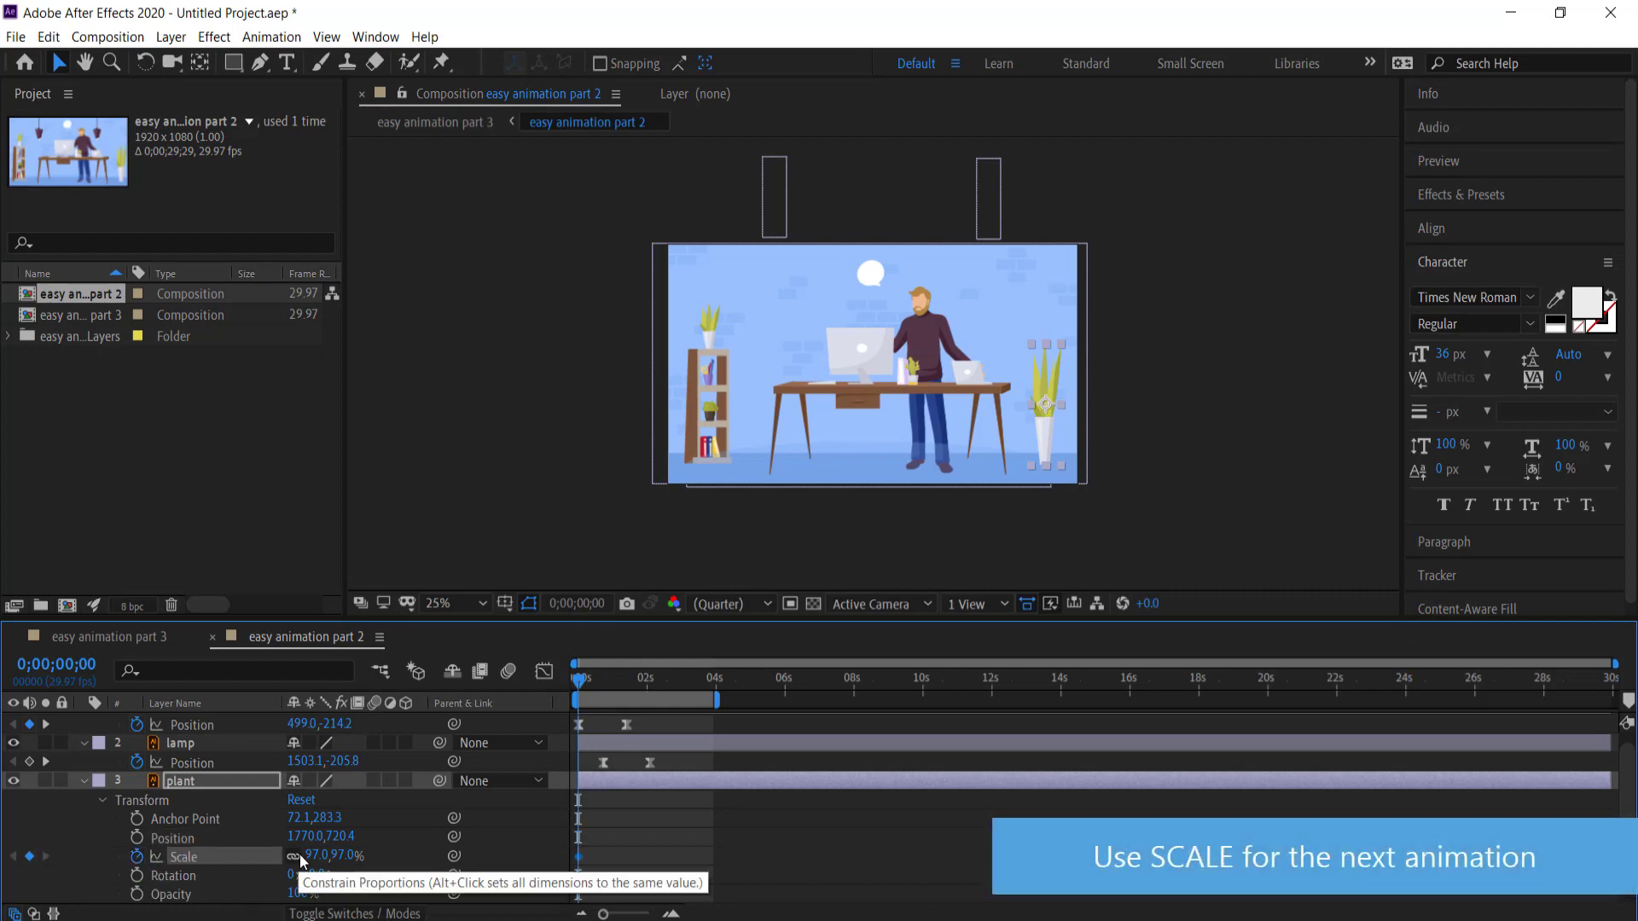
click(315, 856)
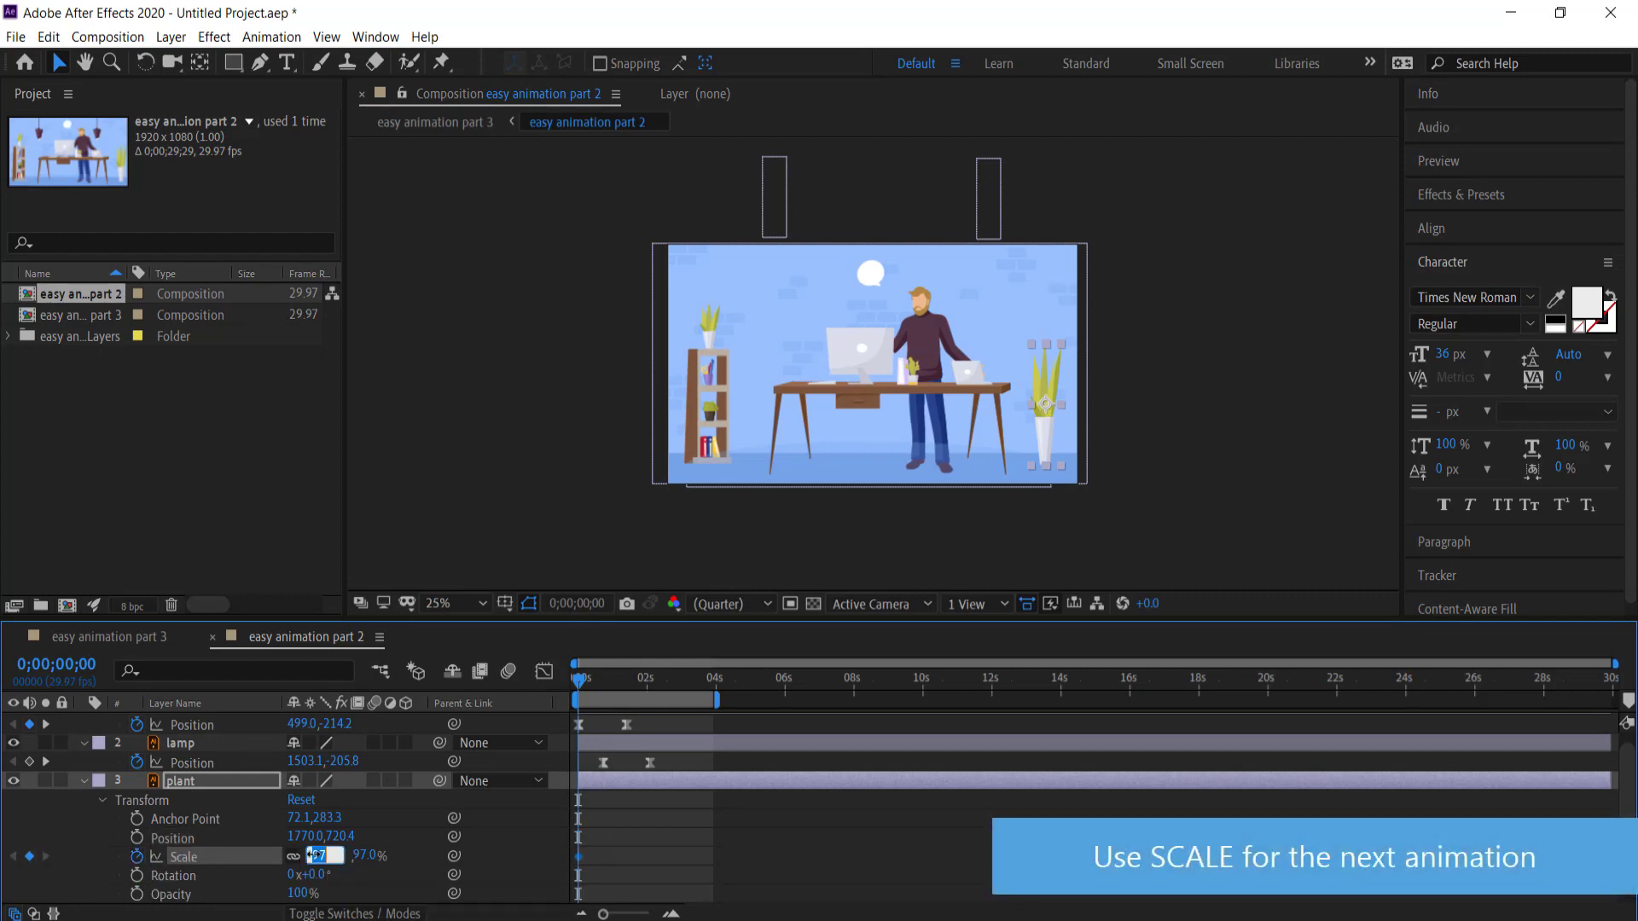
text(0)
key(Return)
drag(581, 680, 651, 691)
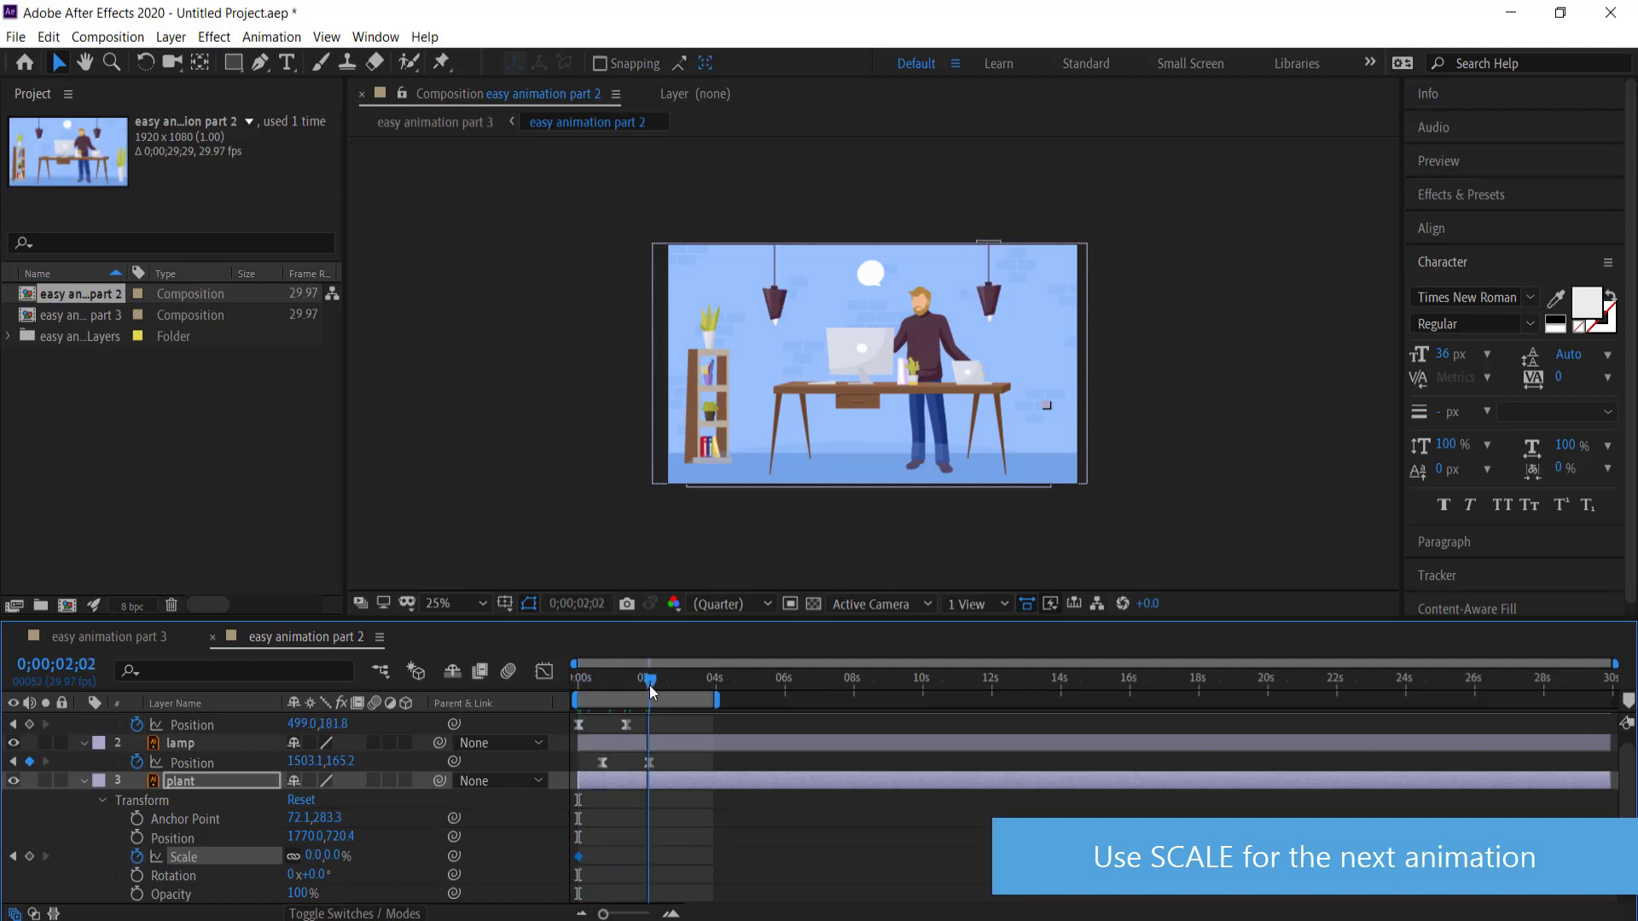
click(313, 856)
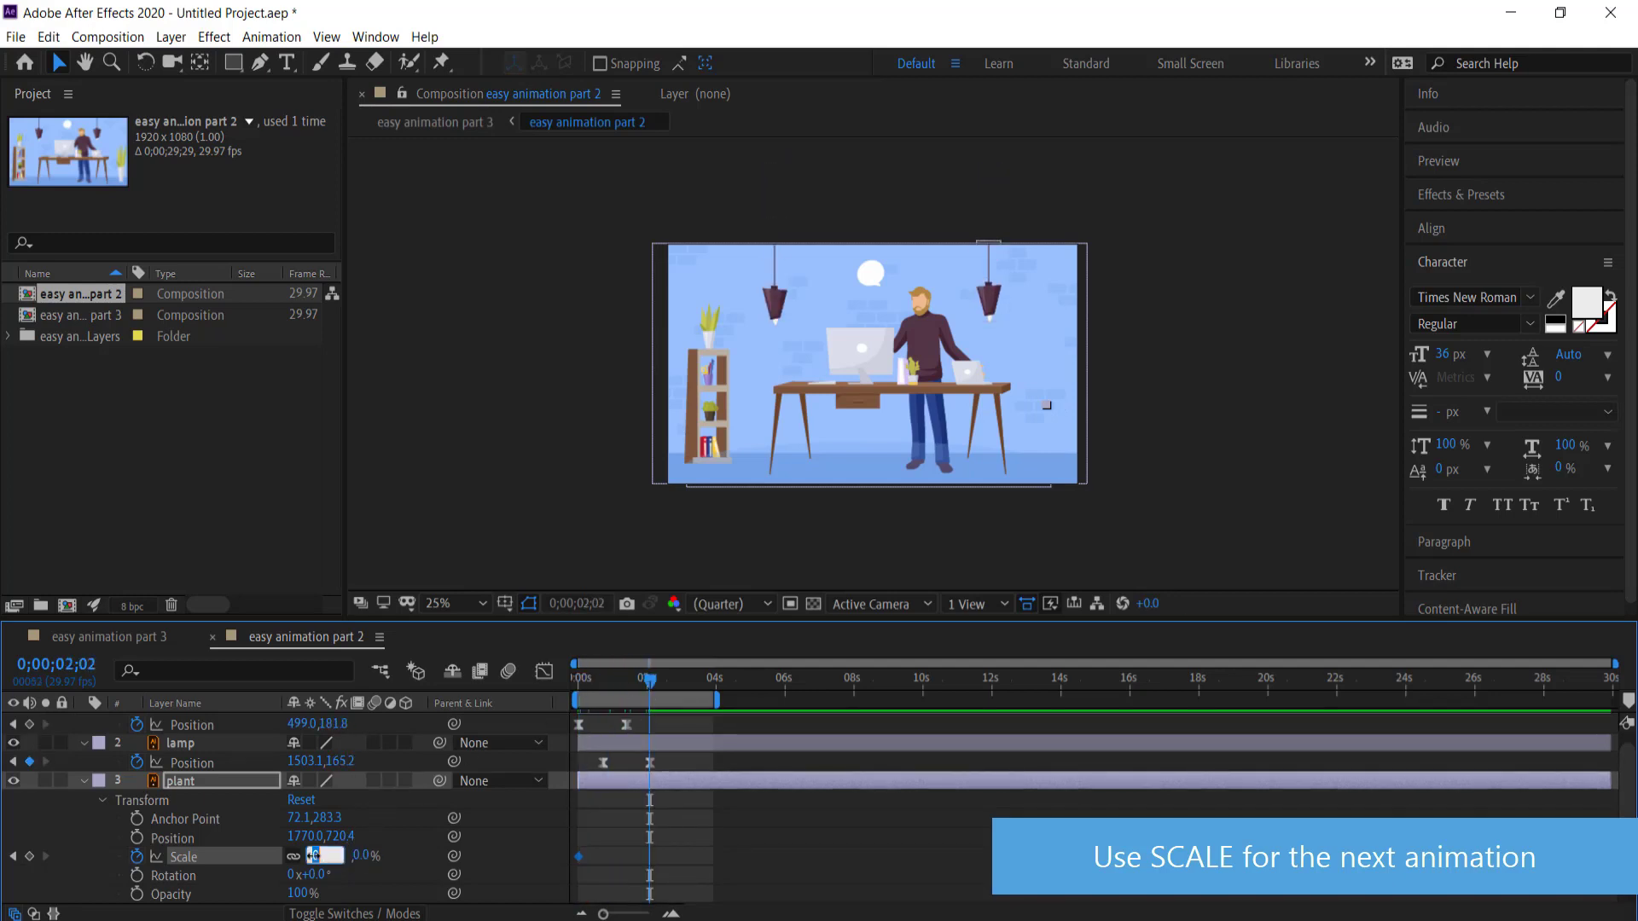
key(Return)
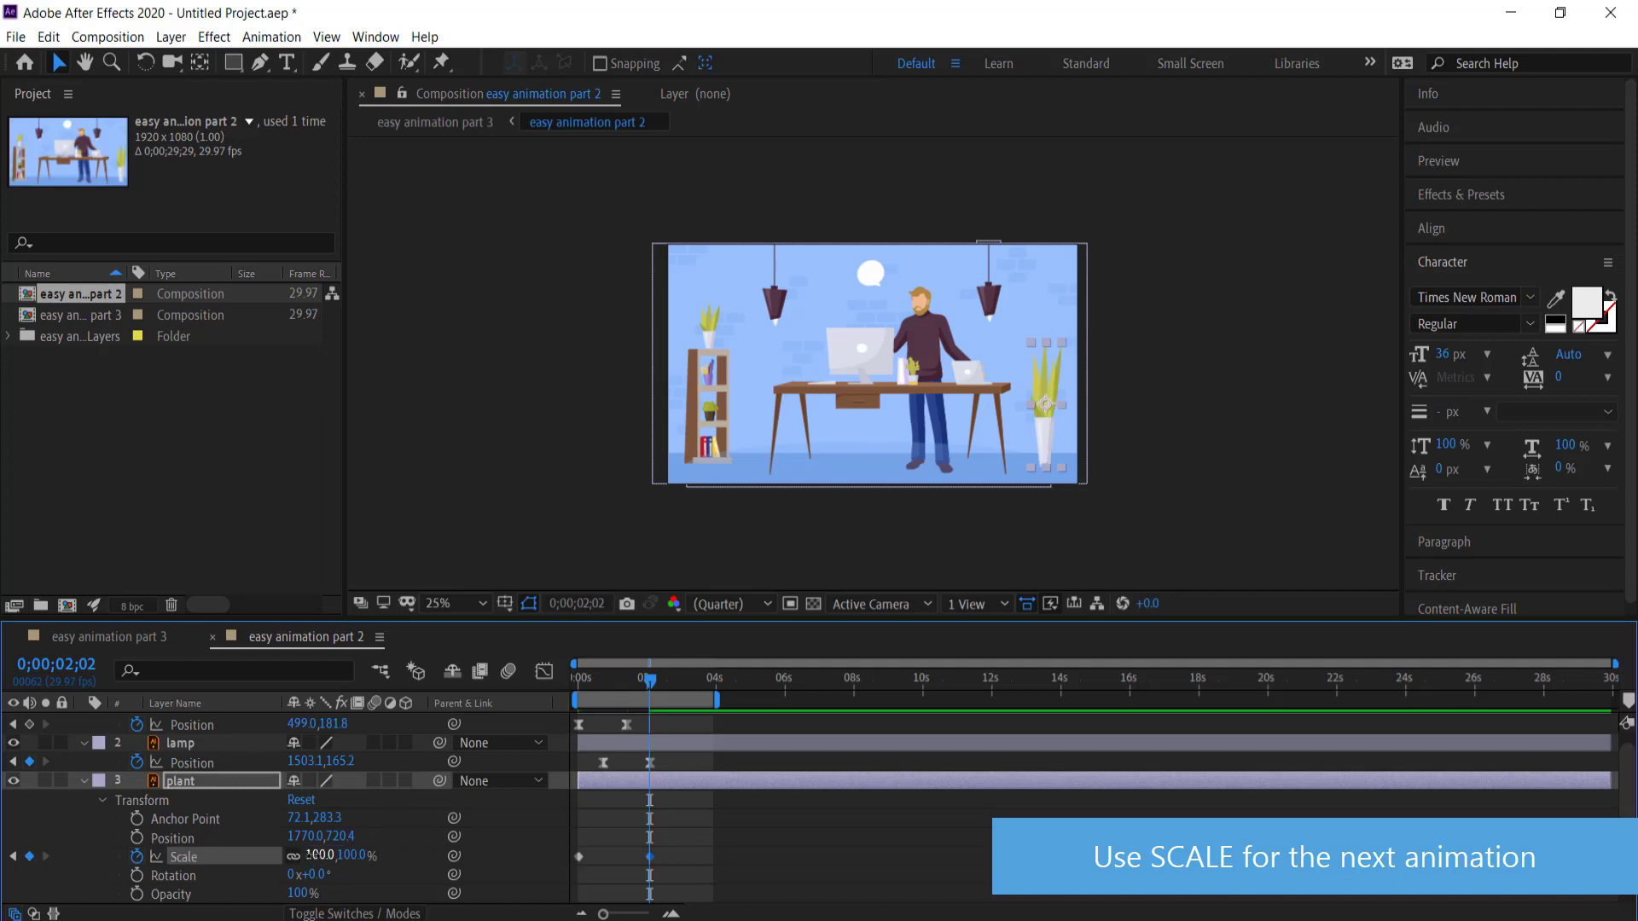
Preview the plant's scaling and move its anchor point to the base of the pot with the Pan Behind tool
drag(653, 689, 578, 682)
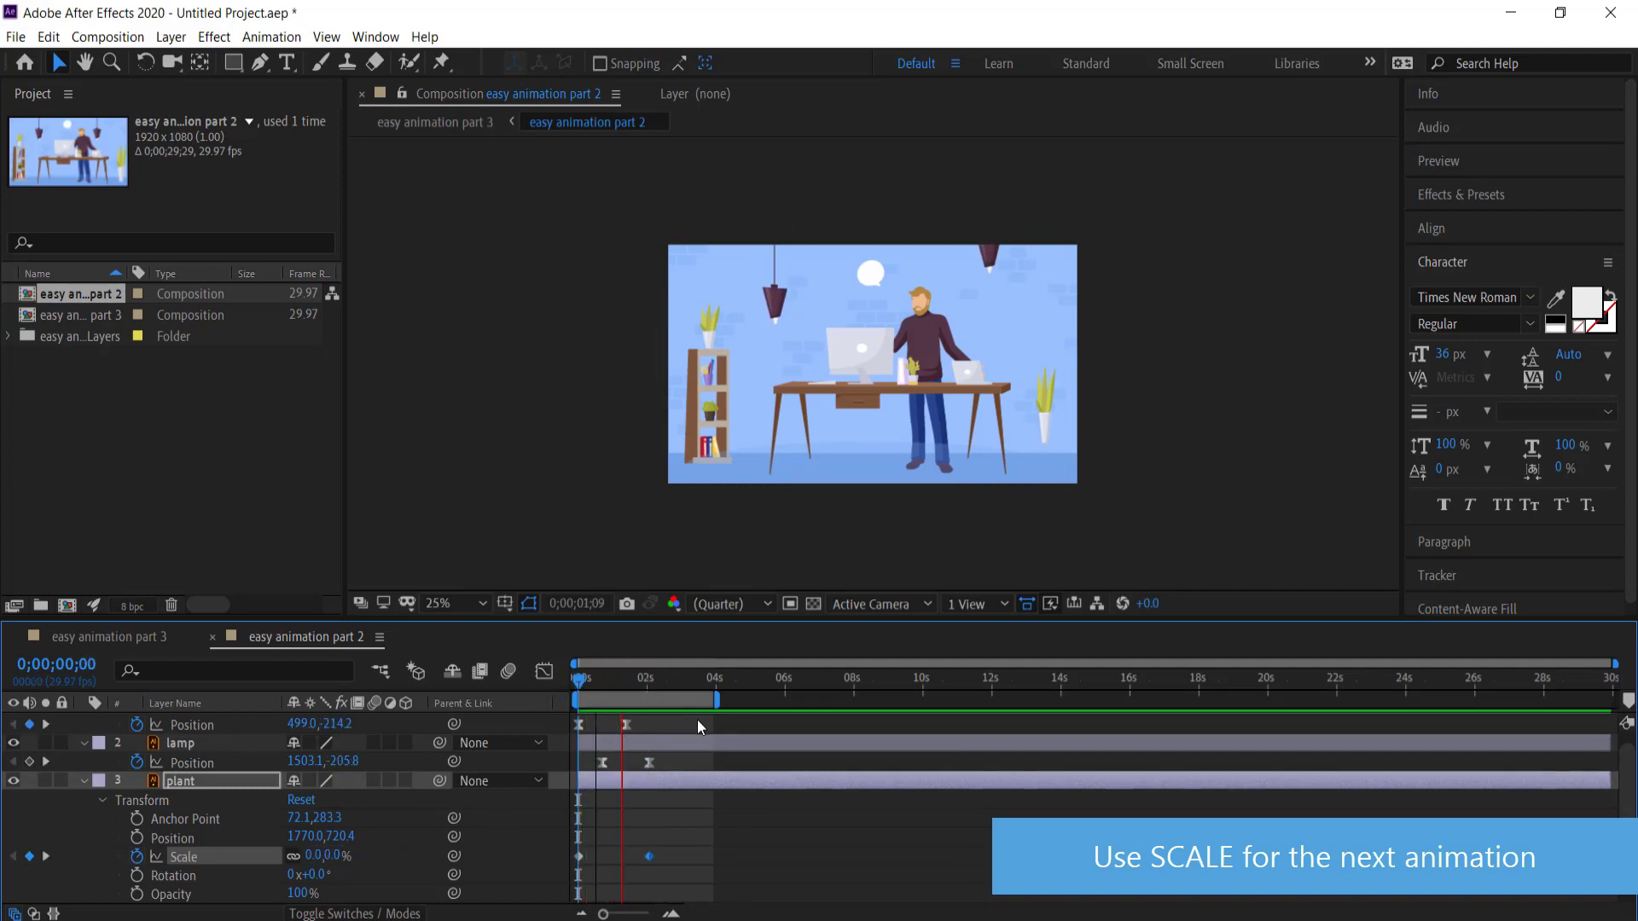
key(space)
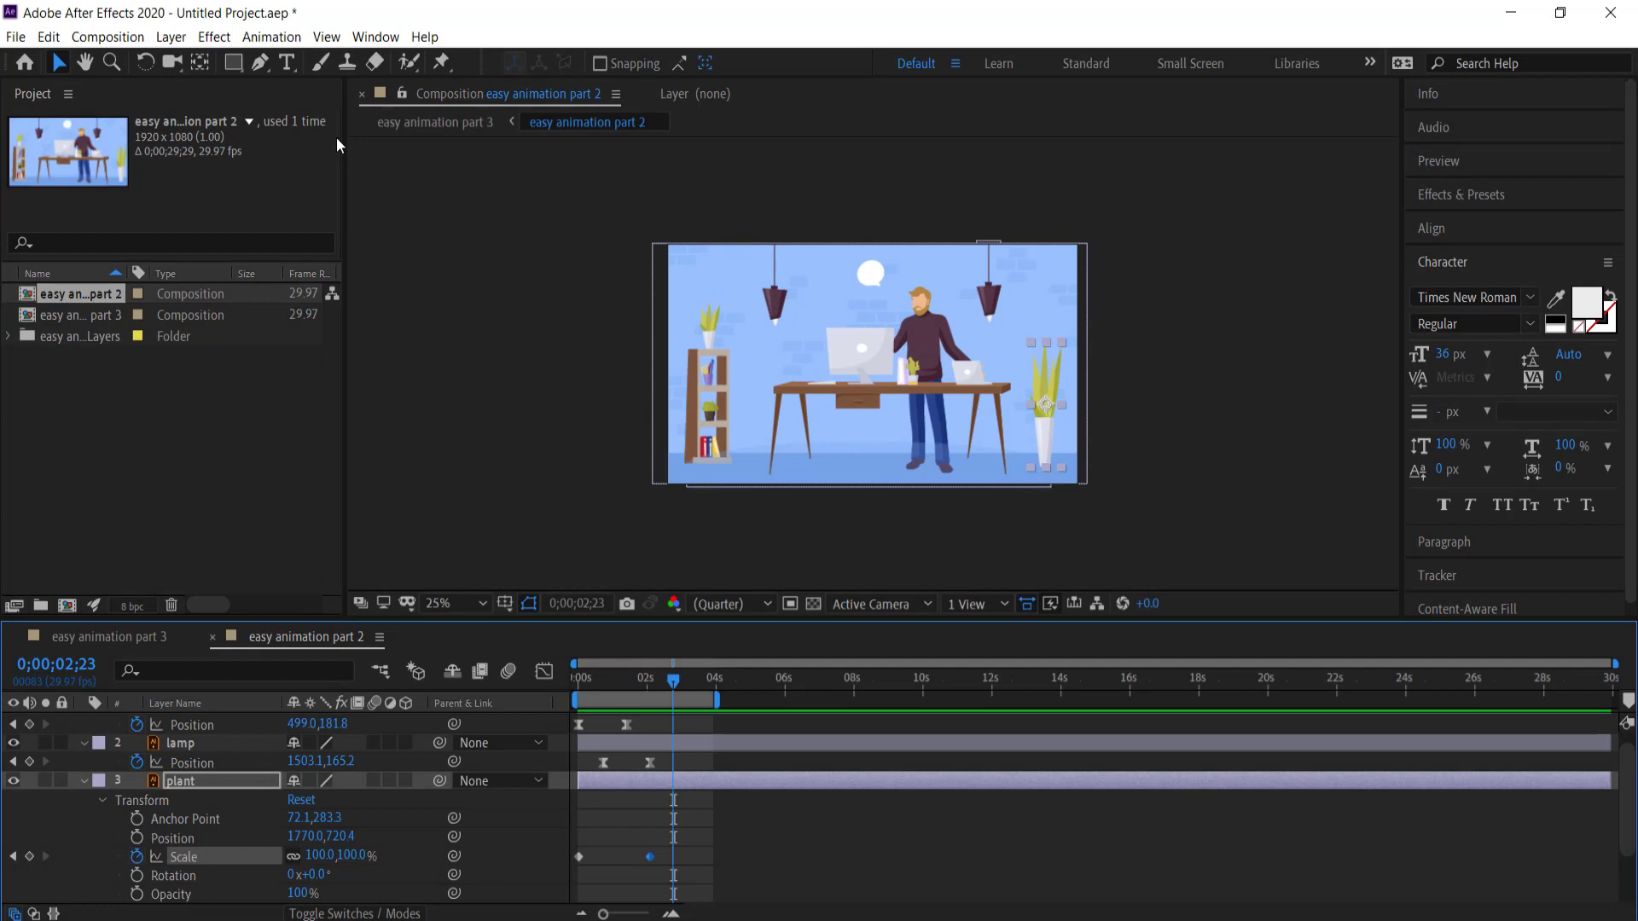
click(202, 66)
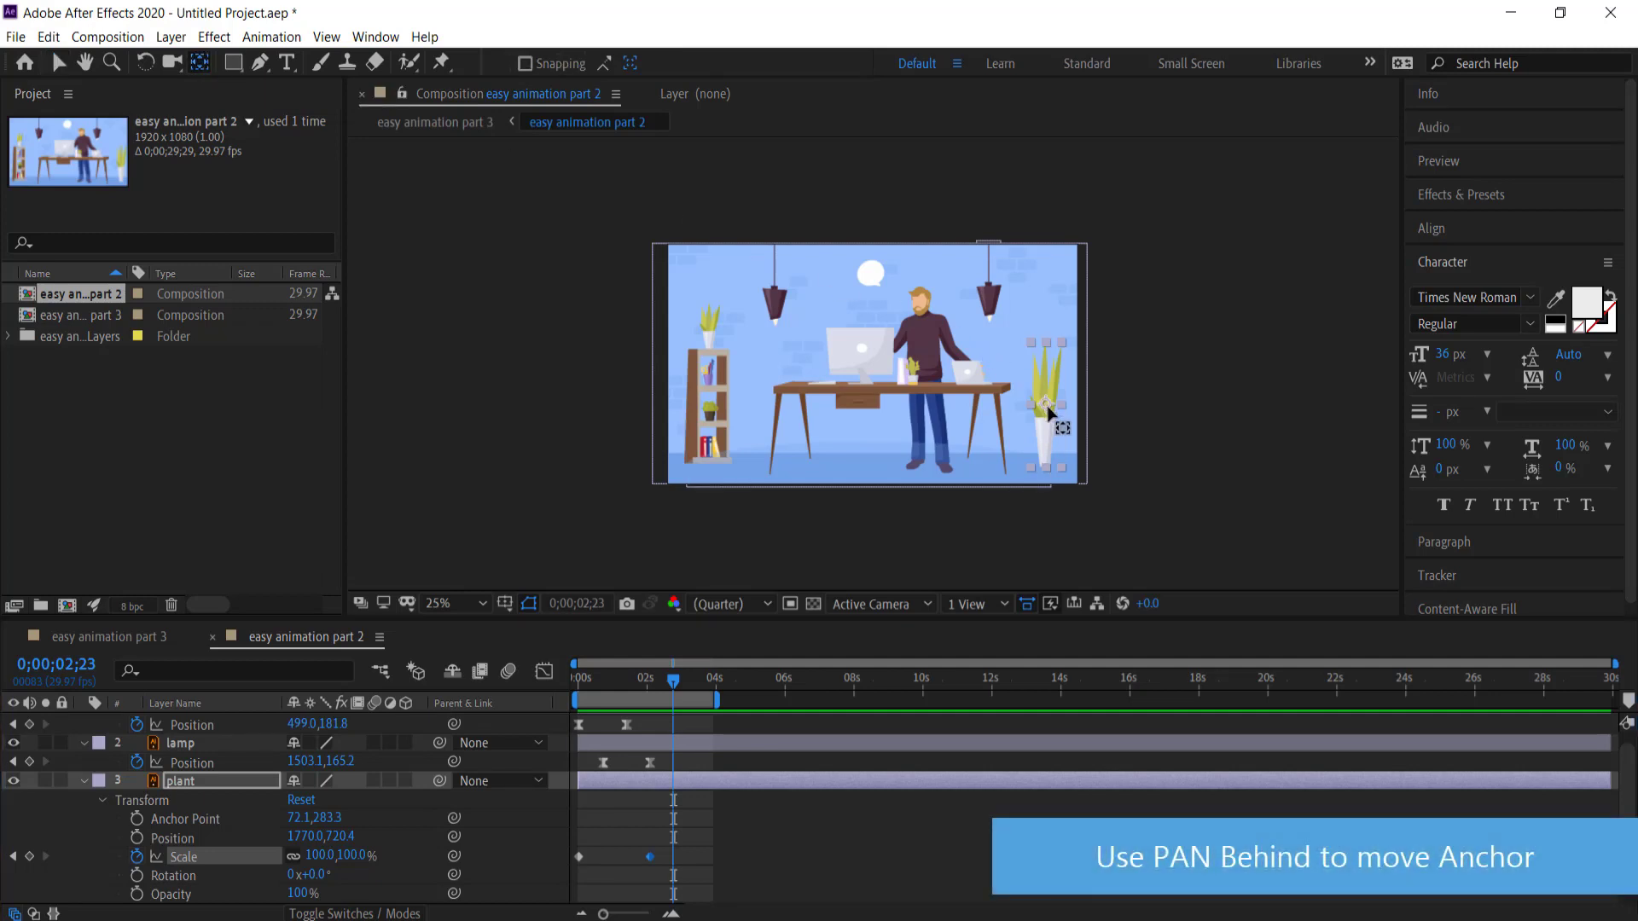
drag(1047, 433, 1046, 467)
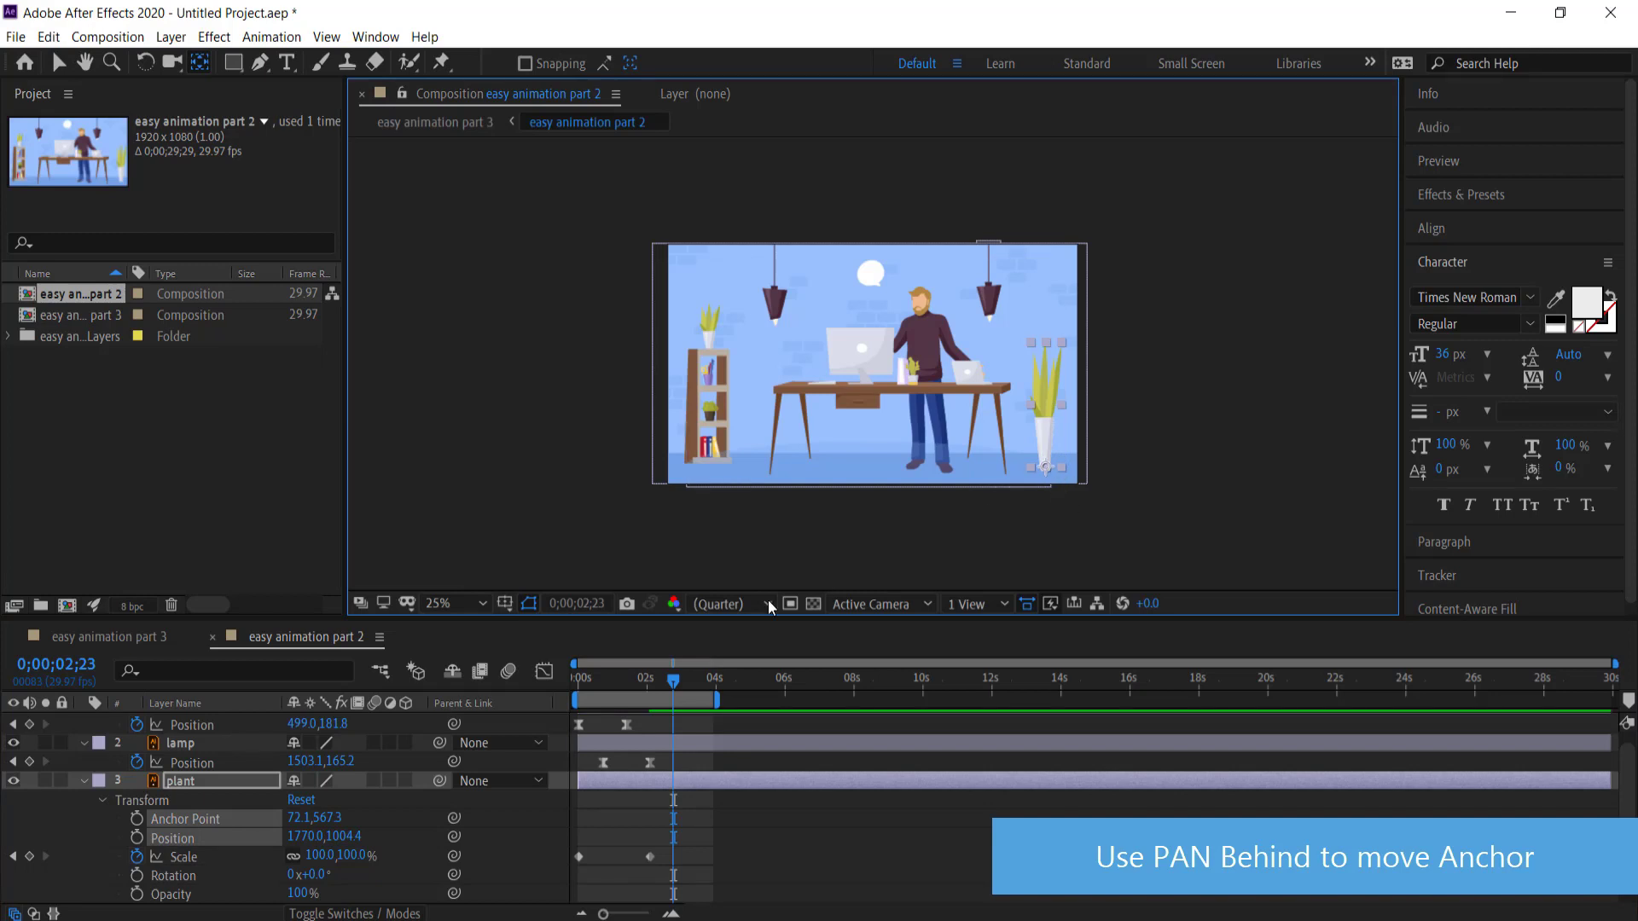
Apply Easy Ease to both of the plant's Scale keyframes and preview the animation from 0;00;00;00
drag(704, 863, 575, 865)
right_click(578, 859)
mouse_move(683, 843)
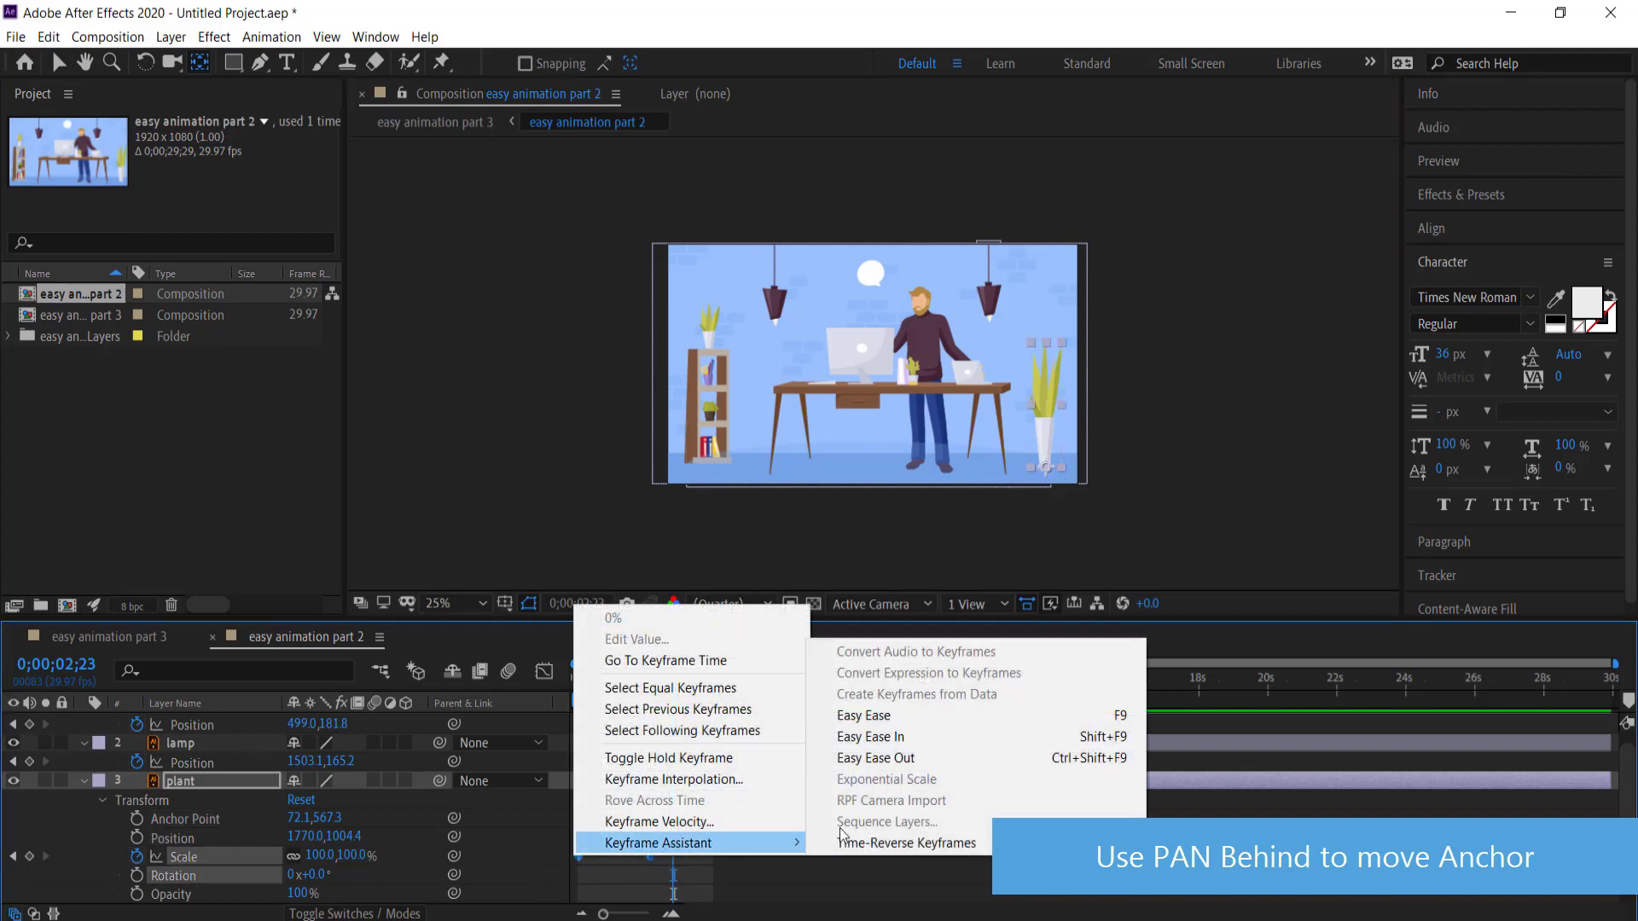
click(898, 714)
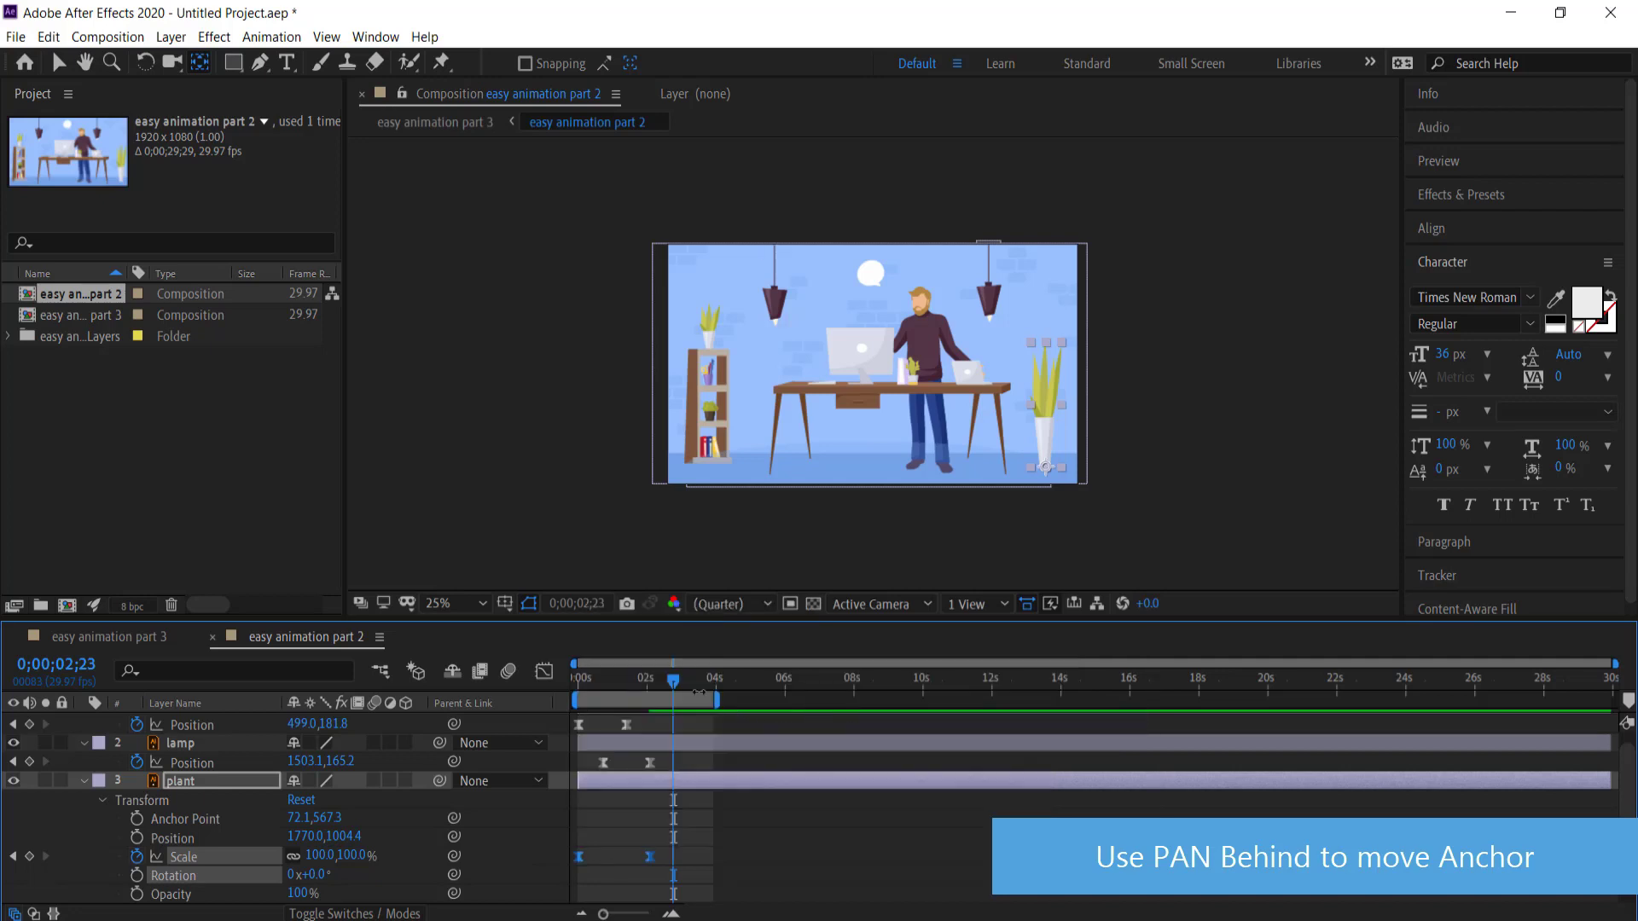
drag(608, 683, 552, 684)
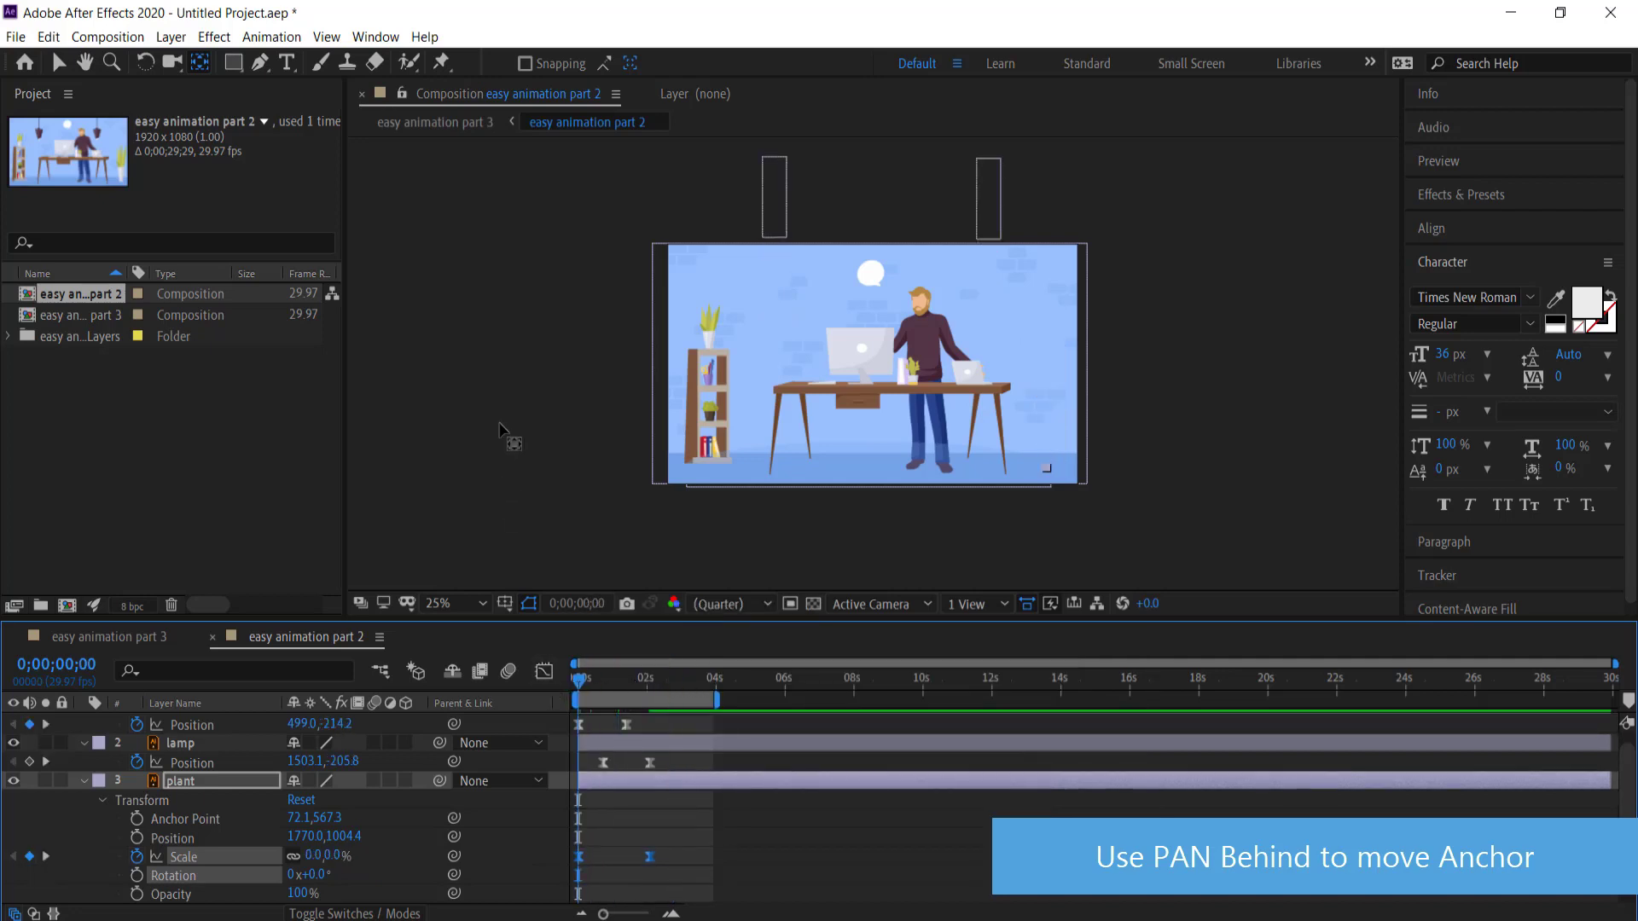
key(space)
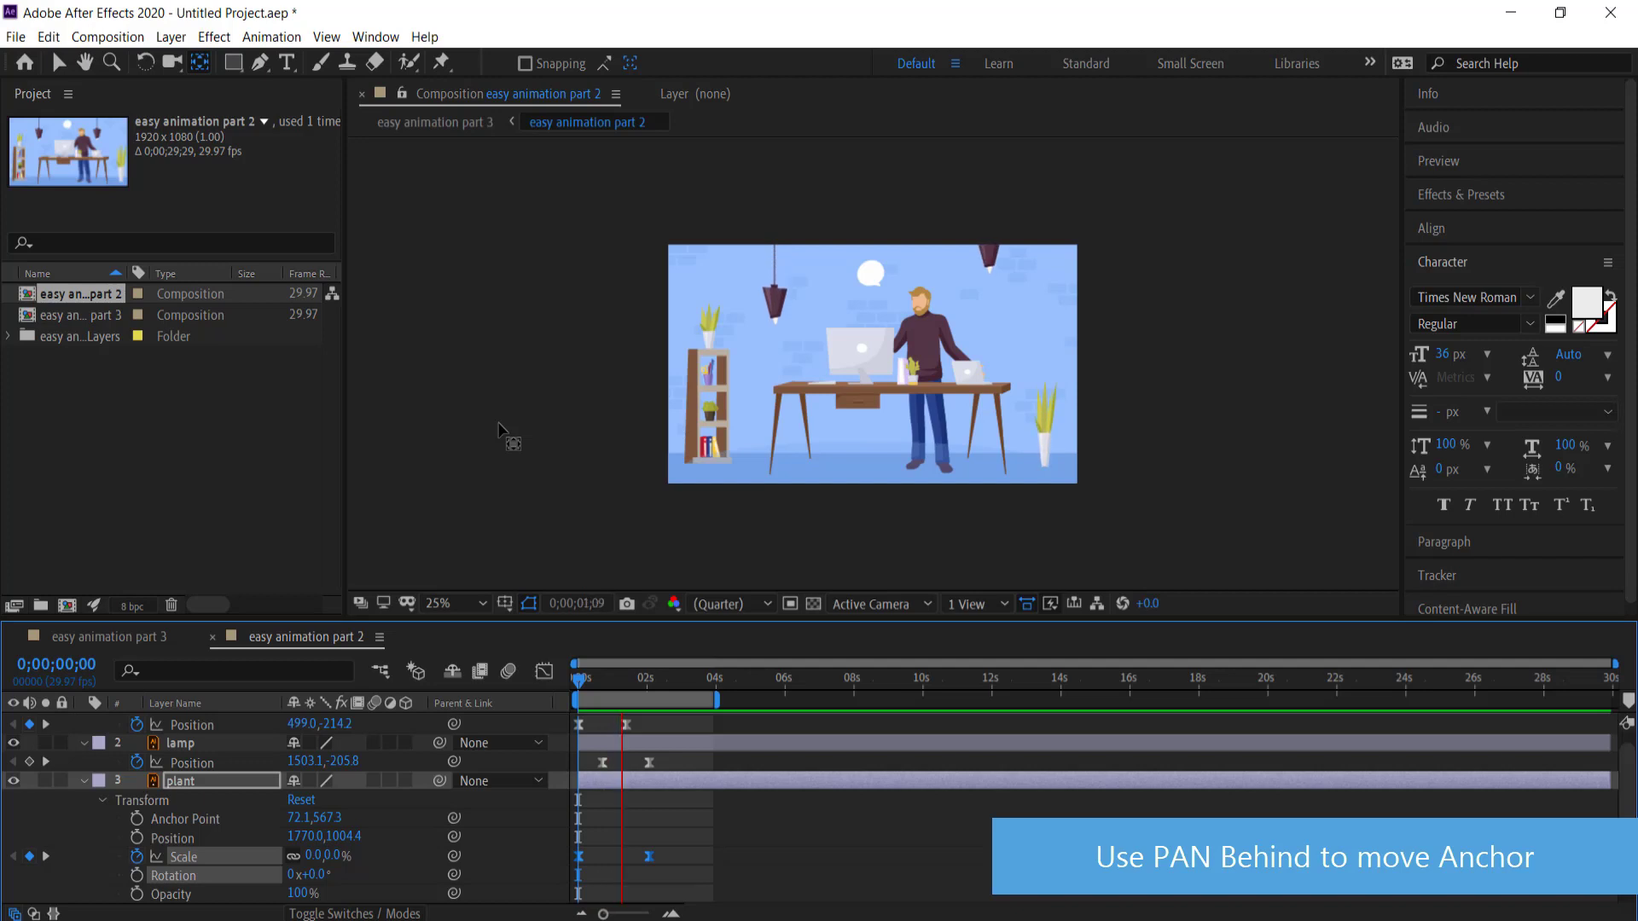
key(space)
click(604, 679)
drag(577, 687, 658, 689)
click(577, 698)
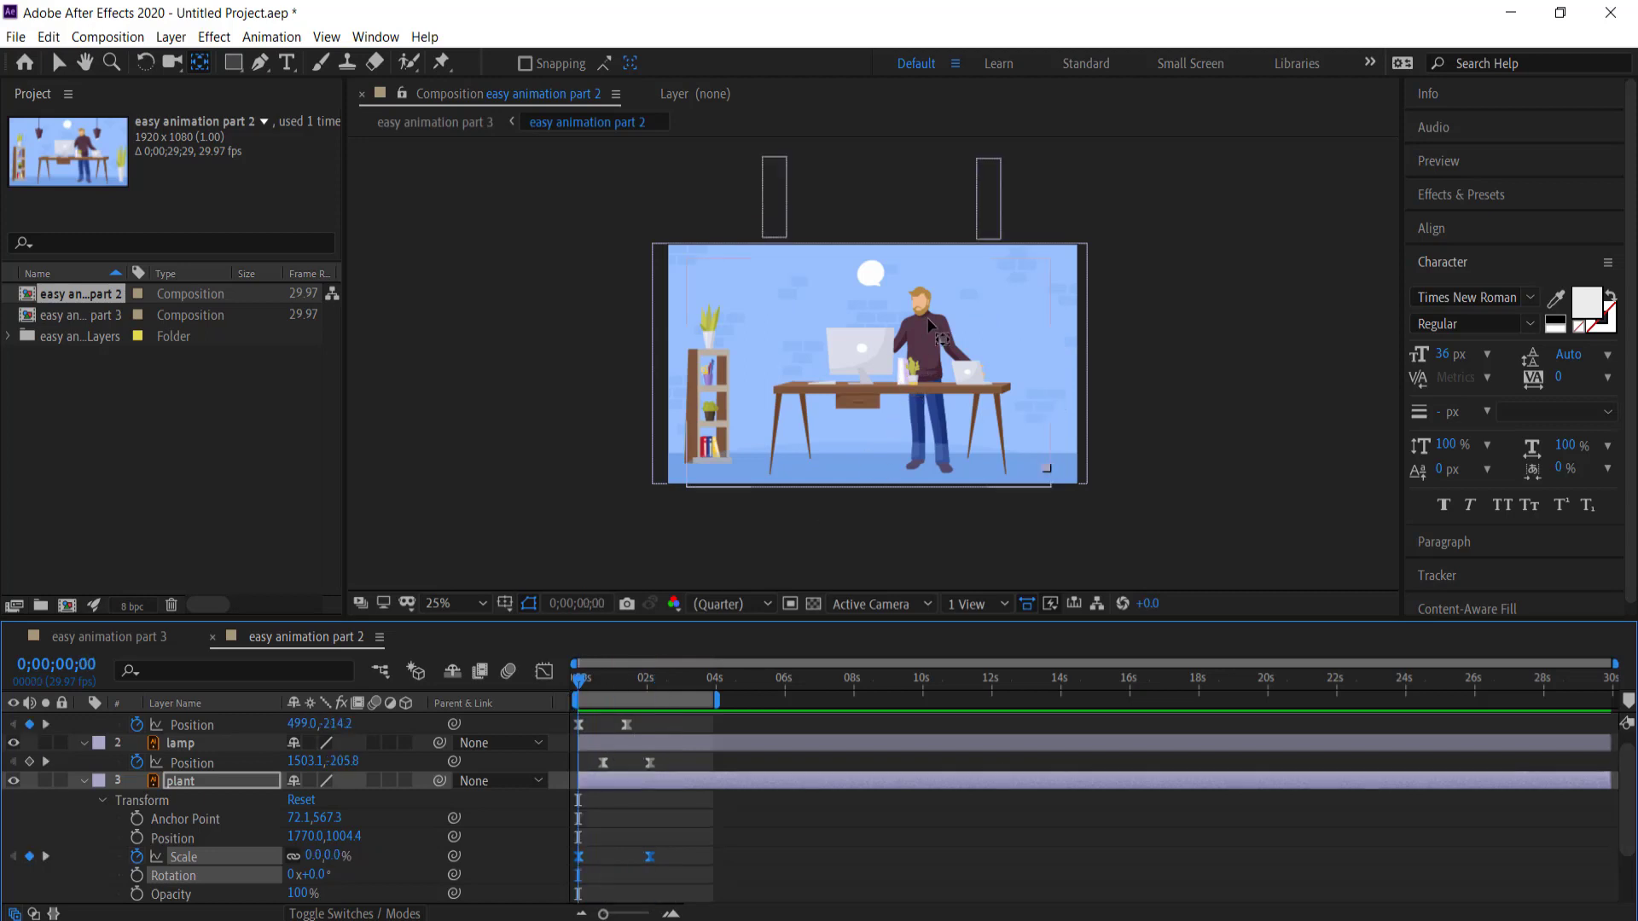
Open the person layer on its own and place puppet pins on the raised hand's wrist, its elbow and the opposite arm's elbow
key(period)
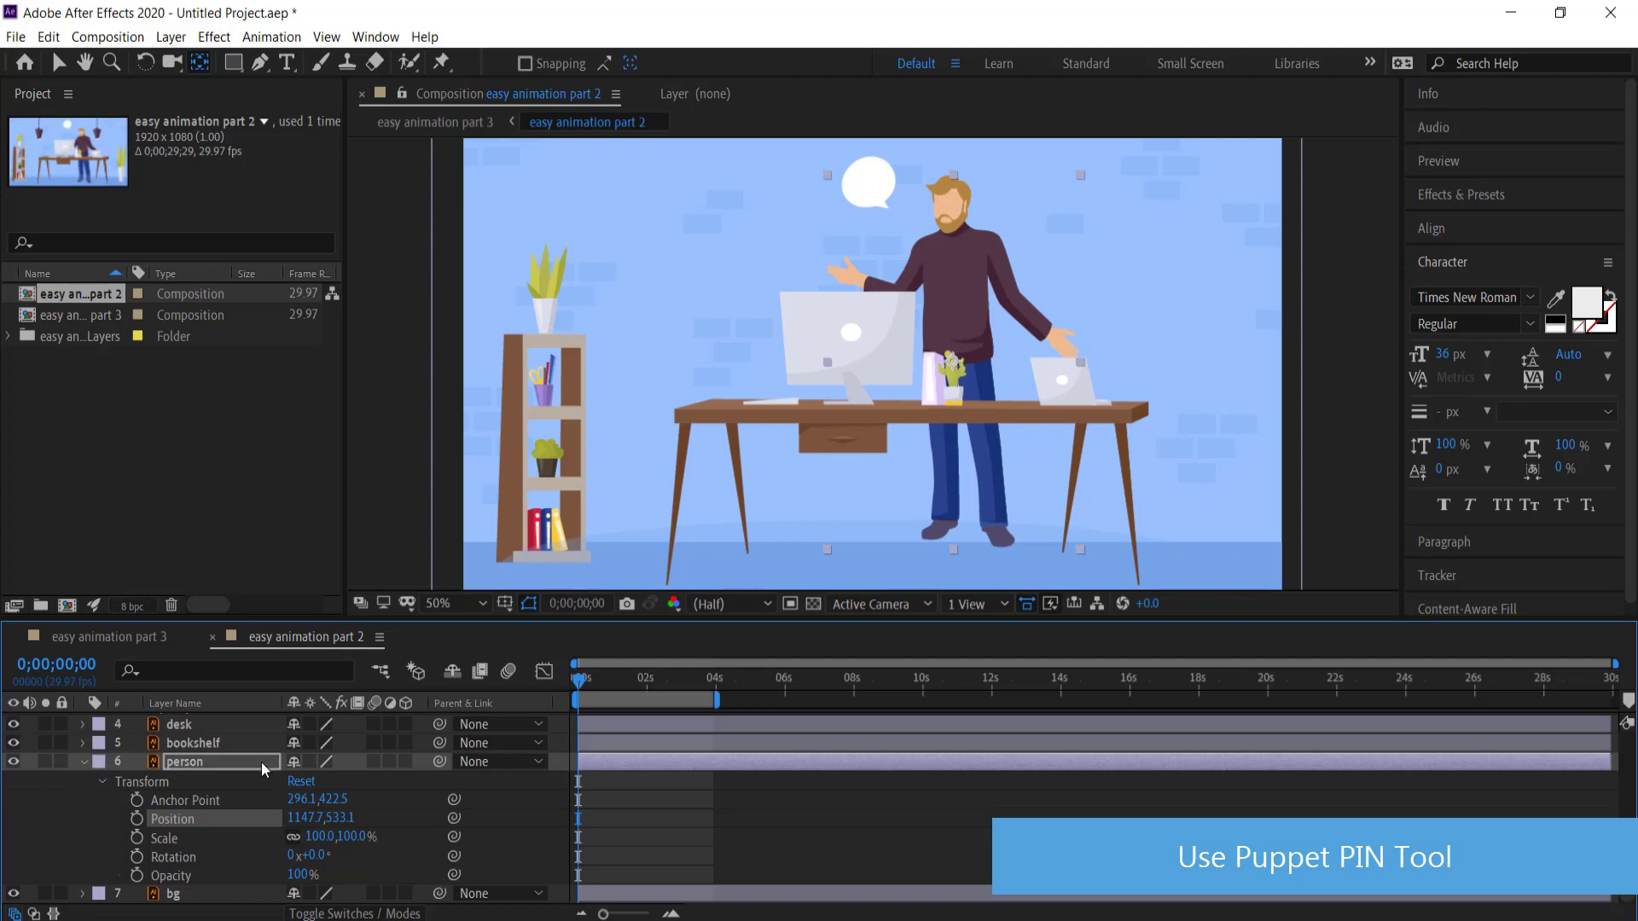
double_click(234, 761)
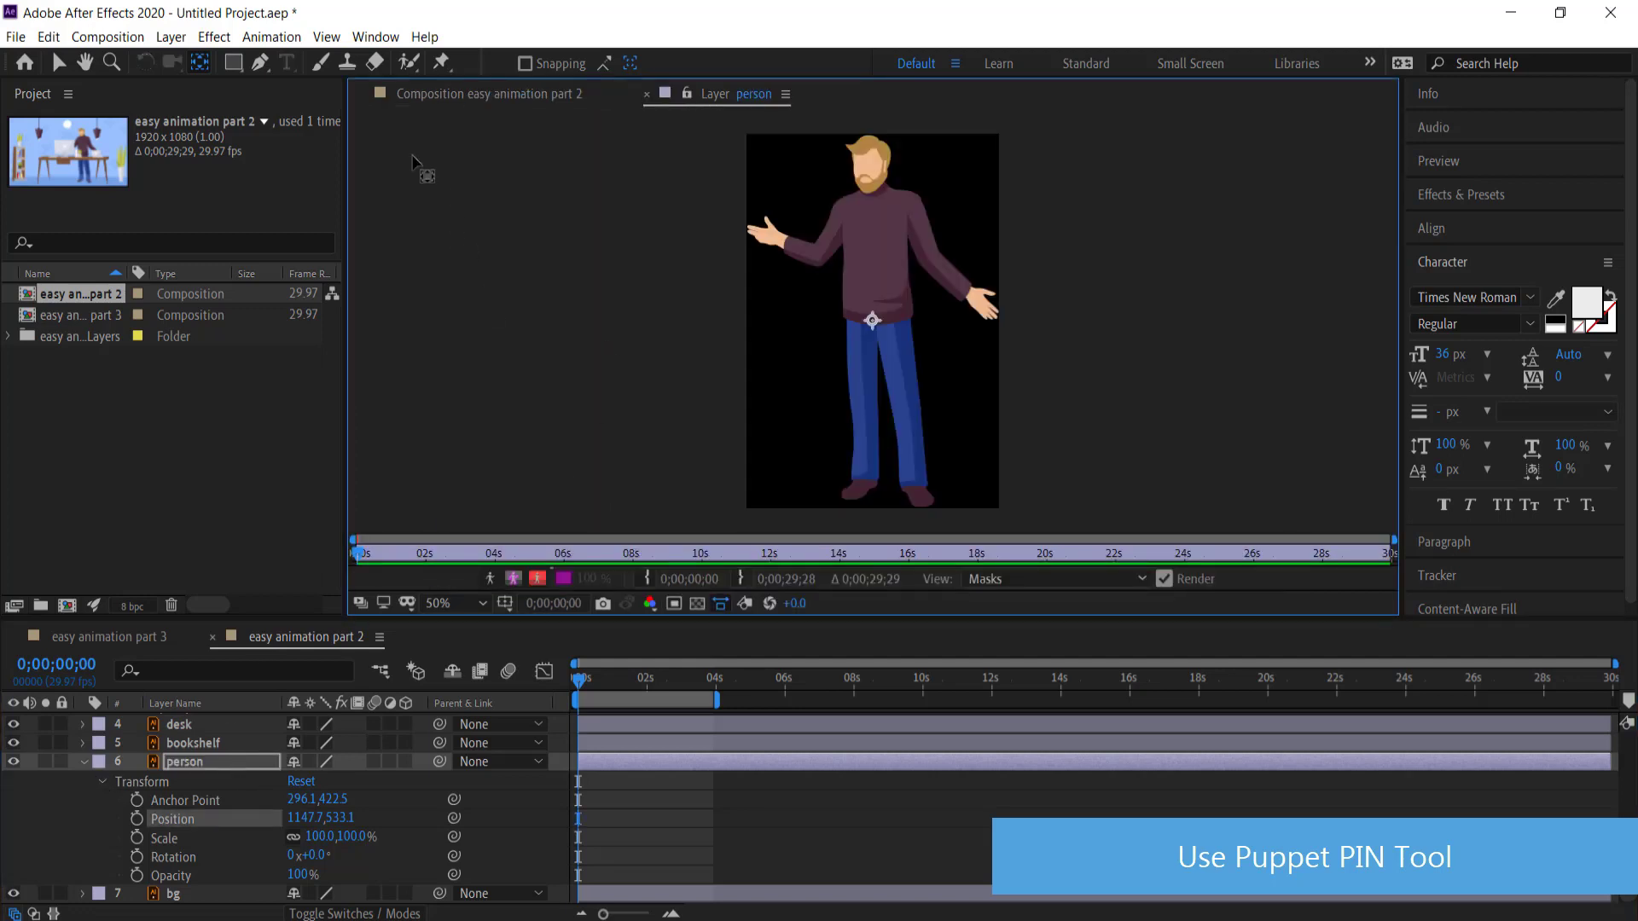
click(441, 65)
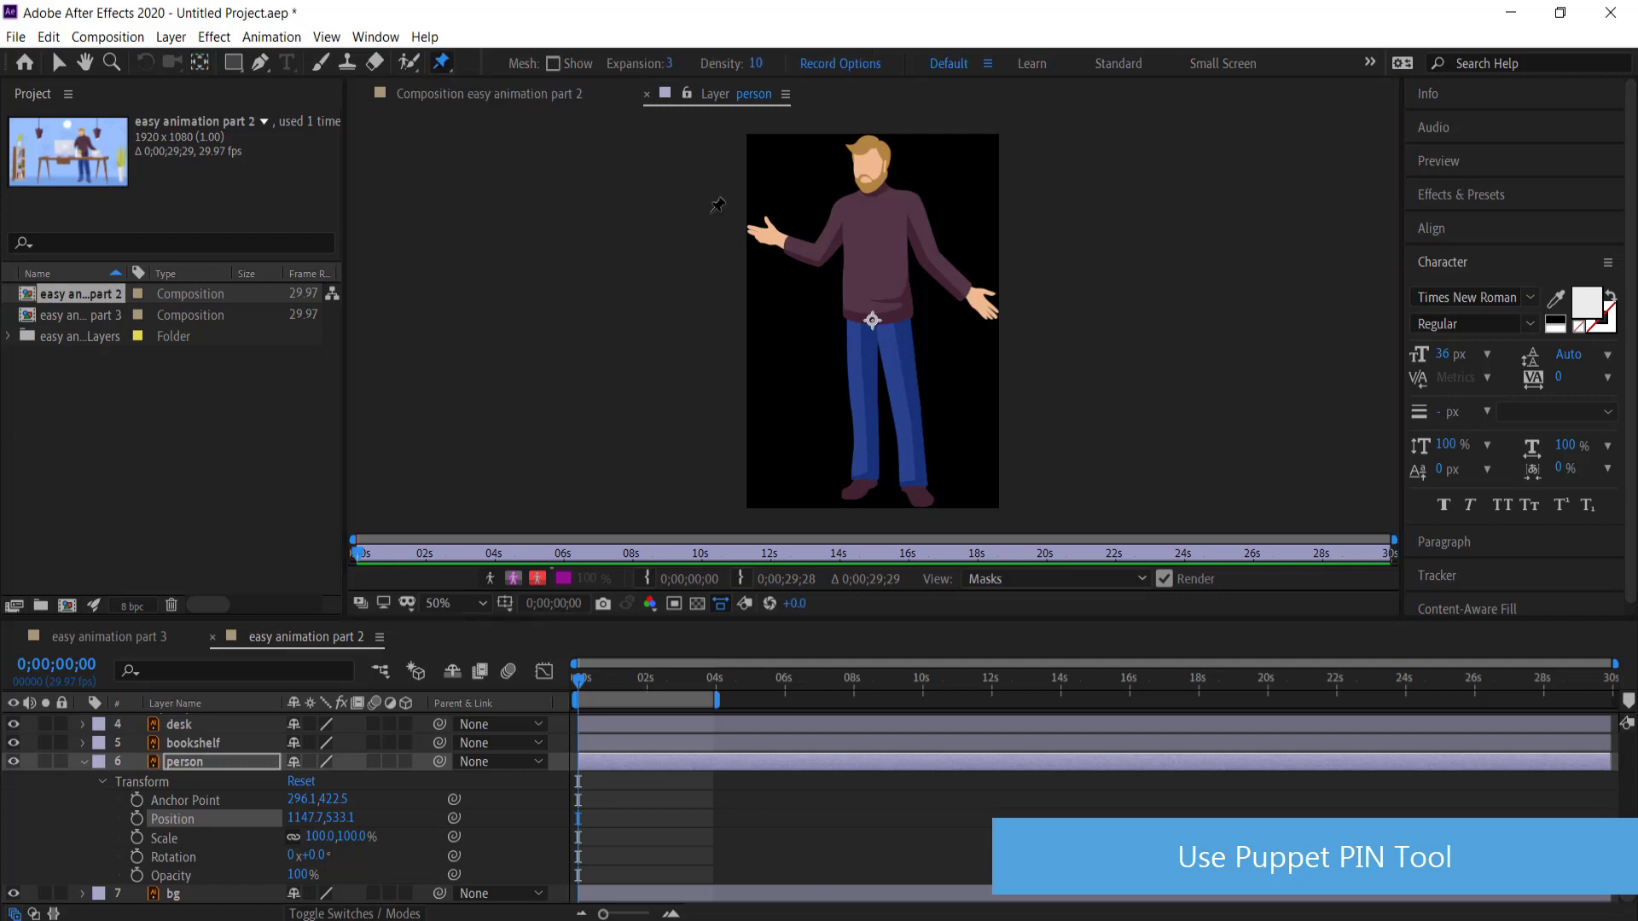
click(785, 238)
click(817, 253)
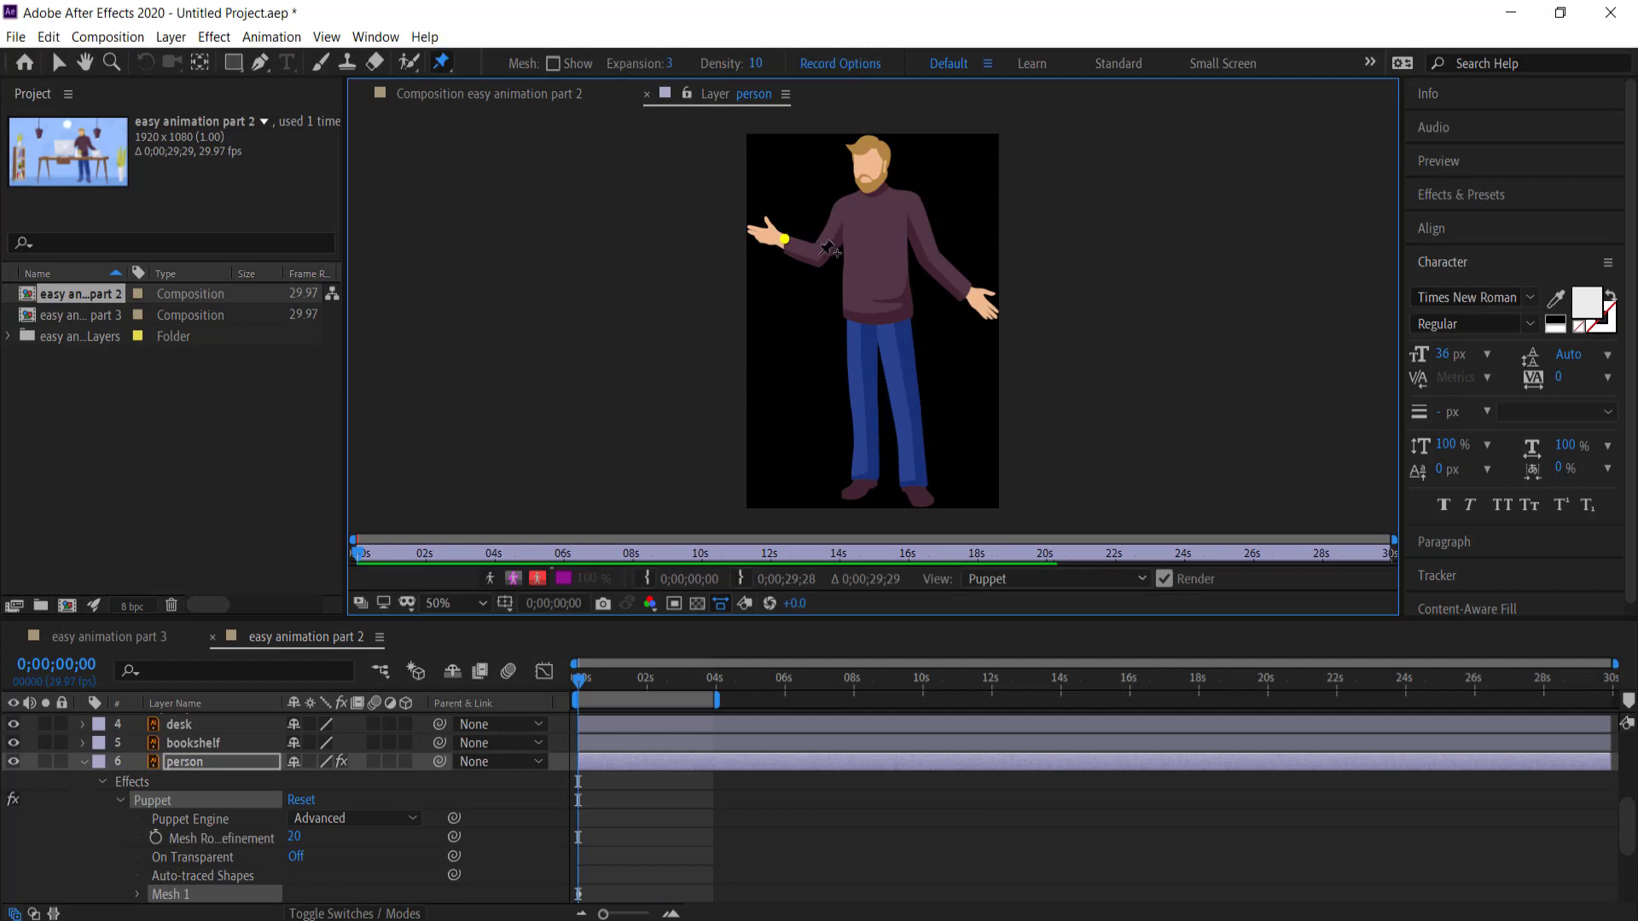
mouse_move(785, 243)
mouse_down()
mouse_move(769, 245)
mouse_move(781, 191)
mouse_move(784, 239)
mouse_up()
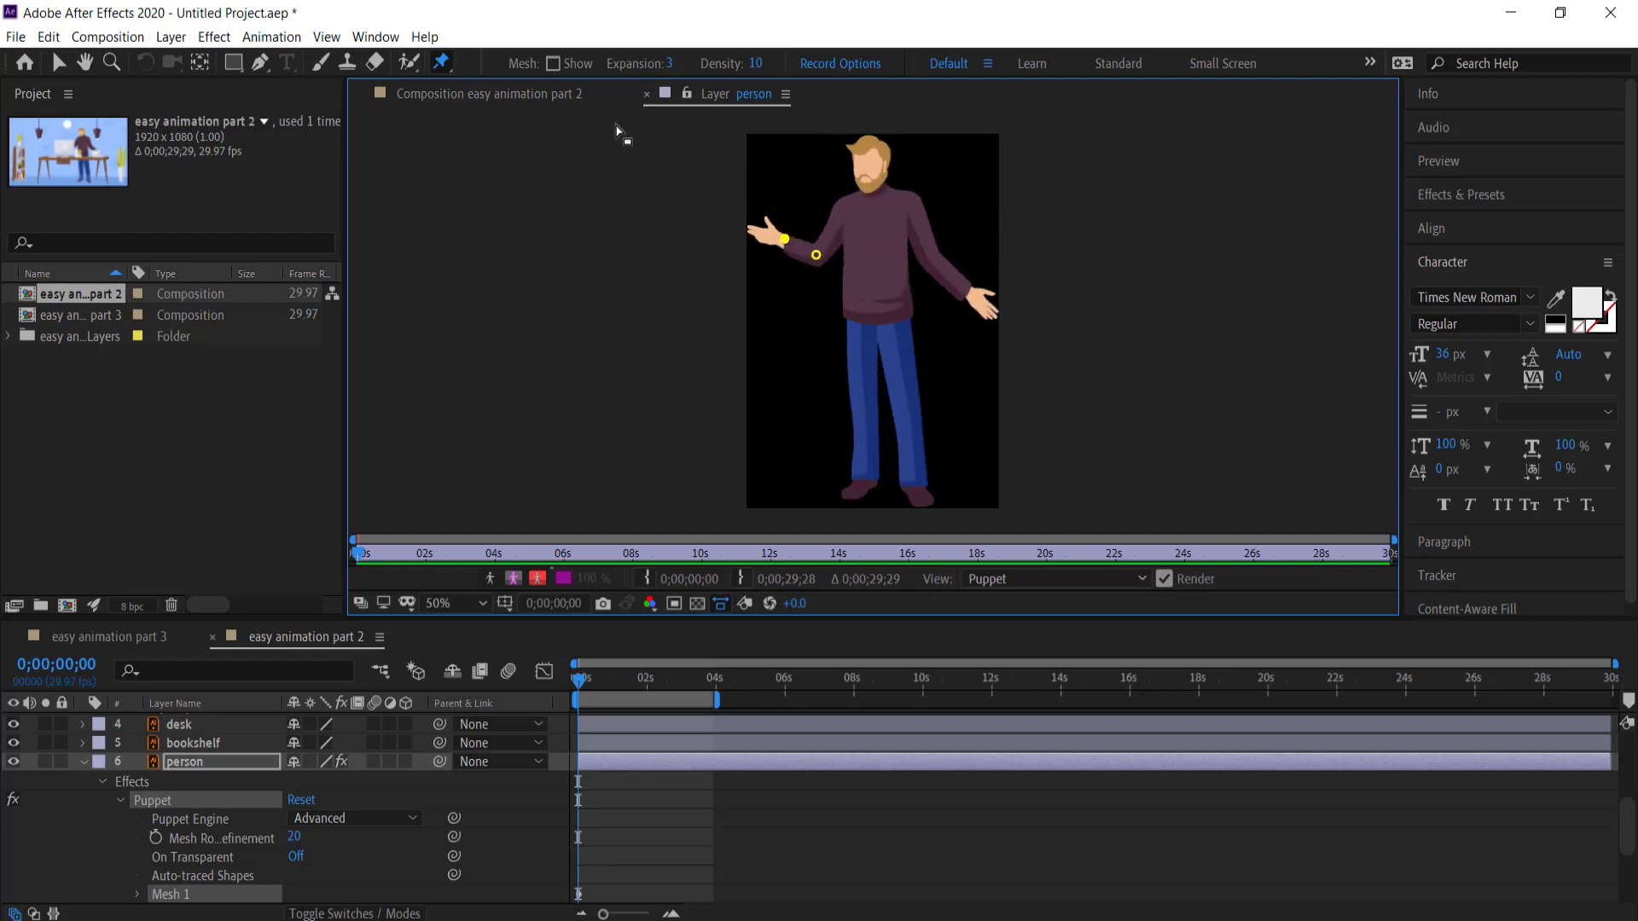
click(928, 253)
drag(789, 248, 785, 243)
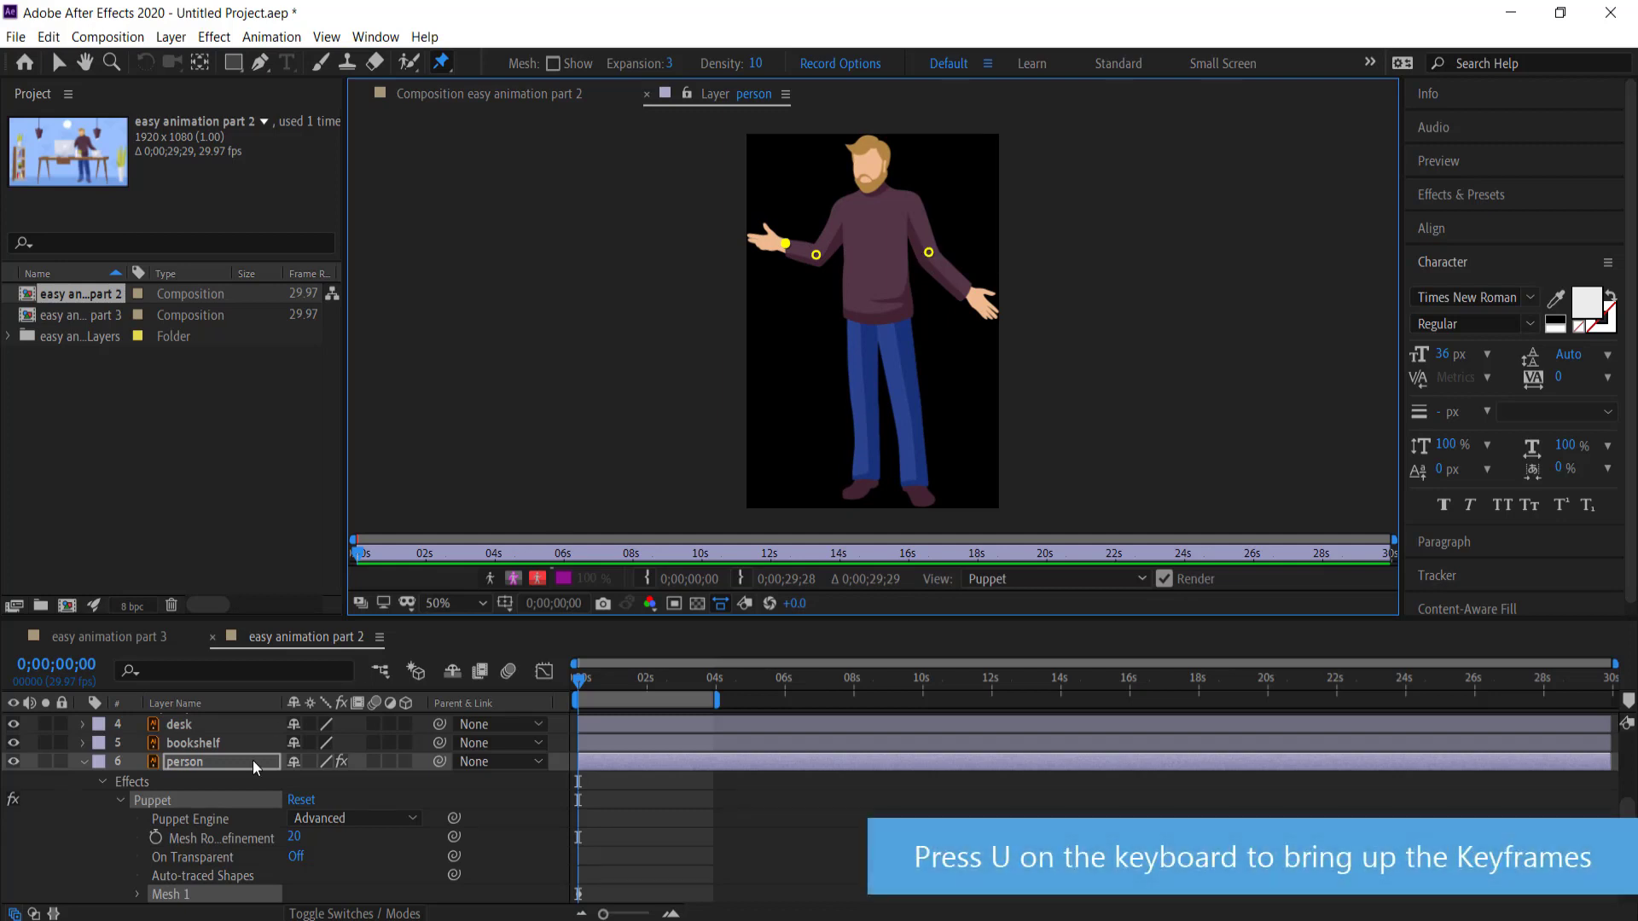
Reveal the person's keyframes, add the expression wiggle(1,20) to the wrist pin's Position and preview the hand movement
key(u)
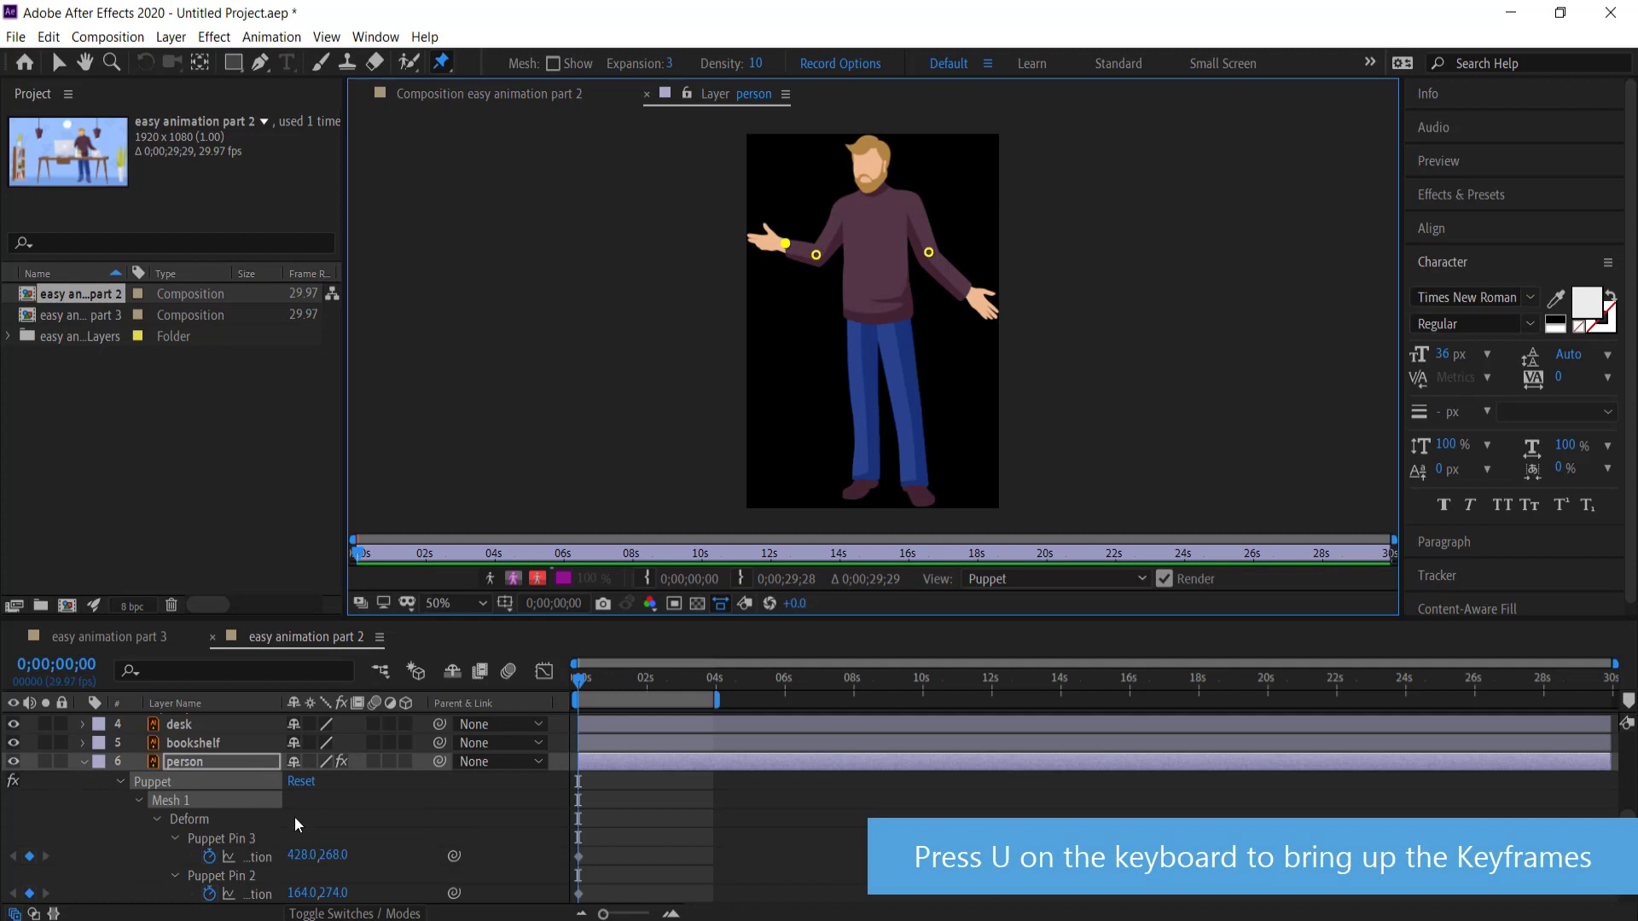
scroll(295, 816, down, 2)
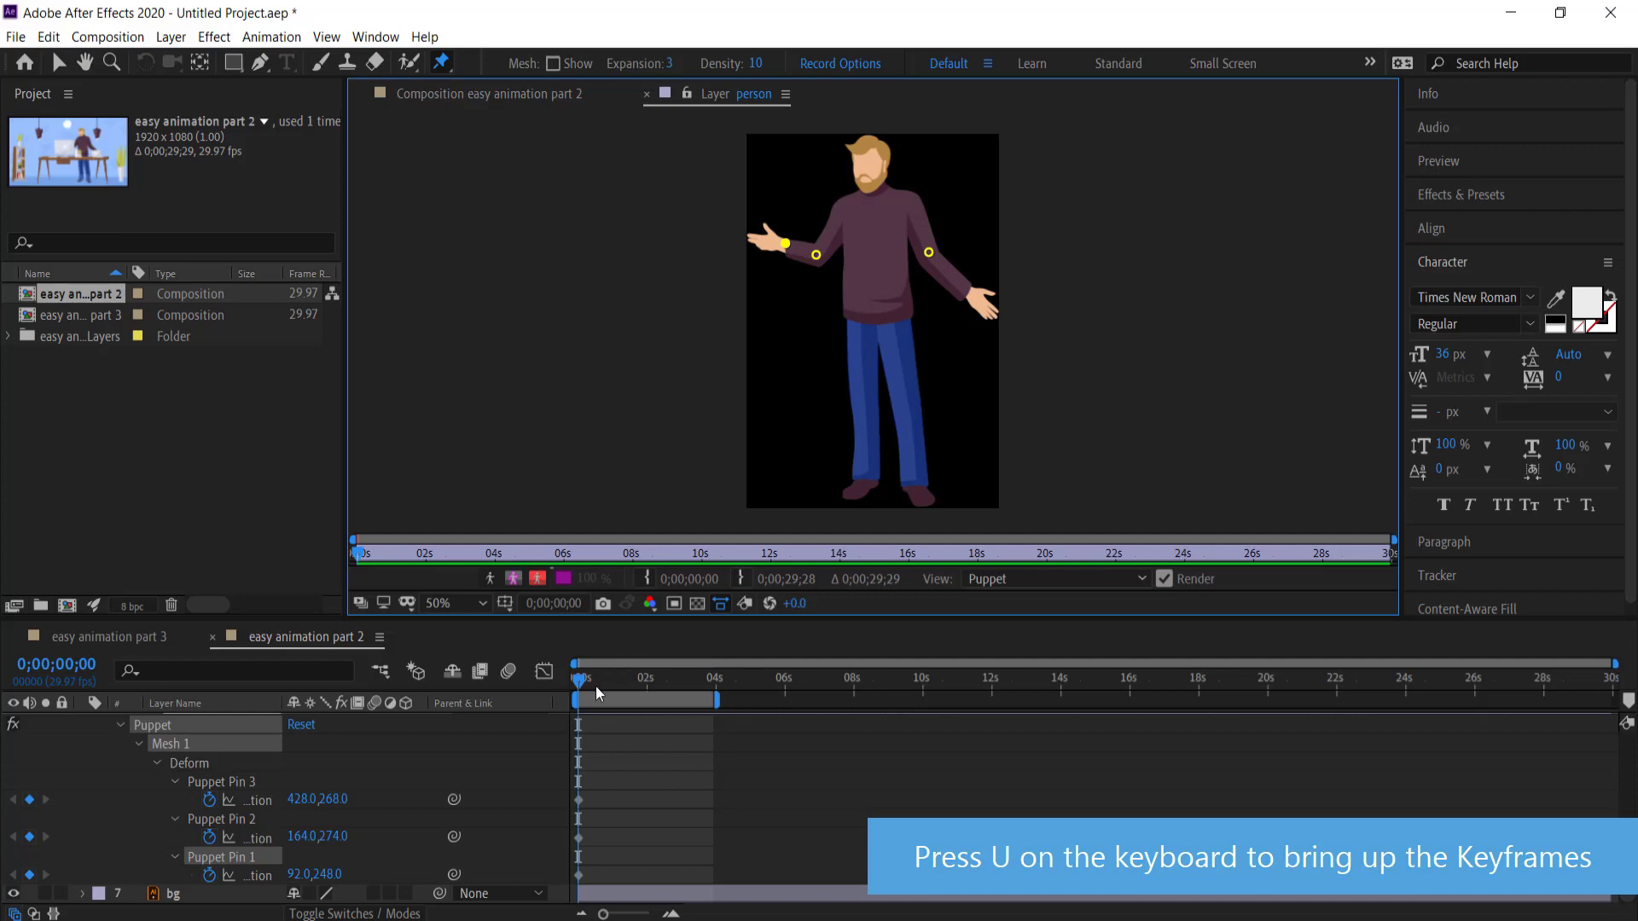
alt+click(209, 876)
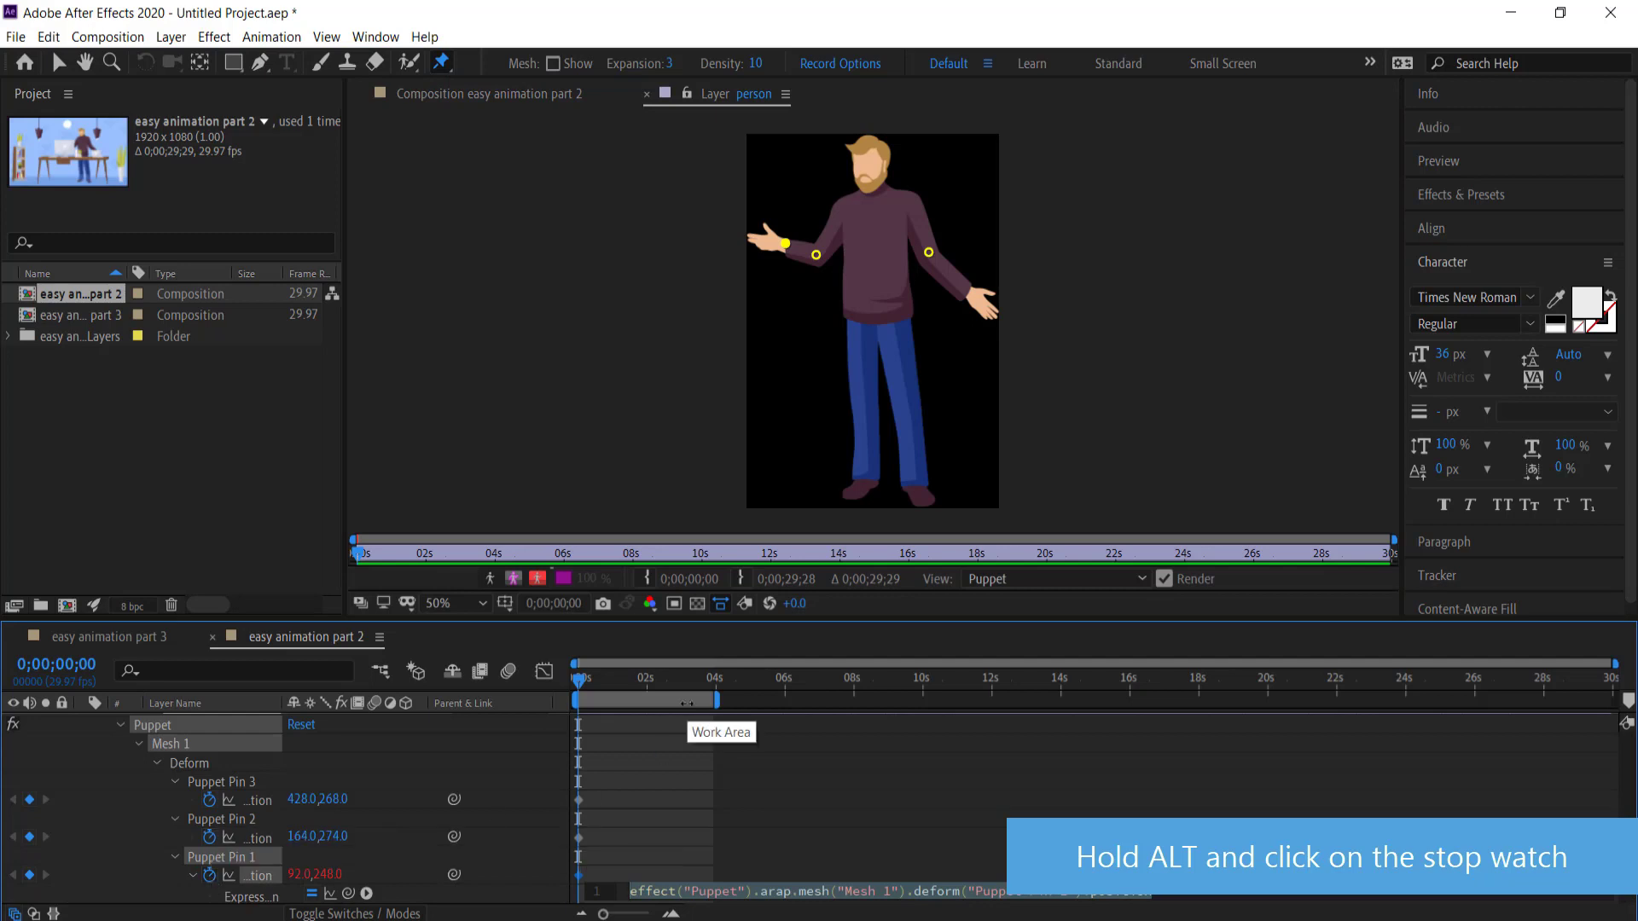
text(wiggle)
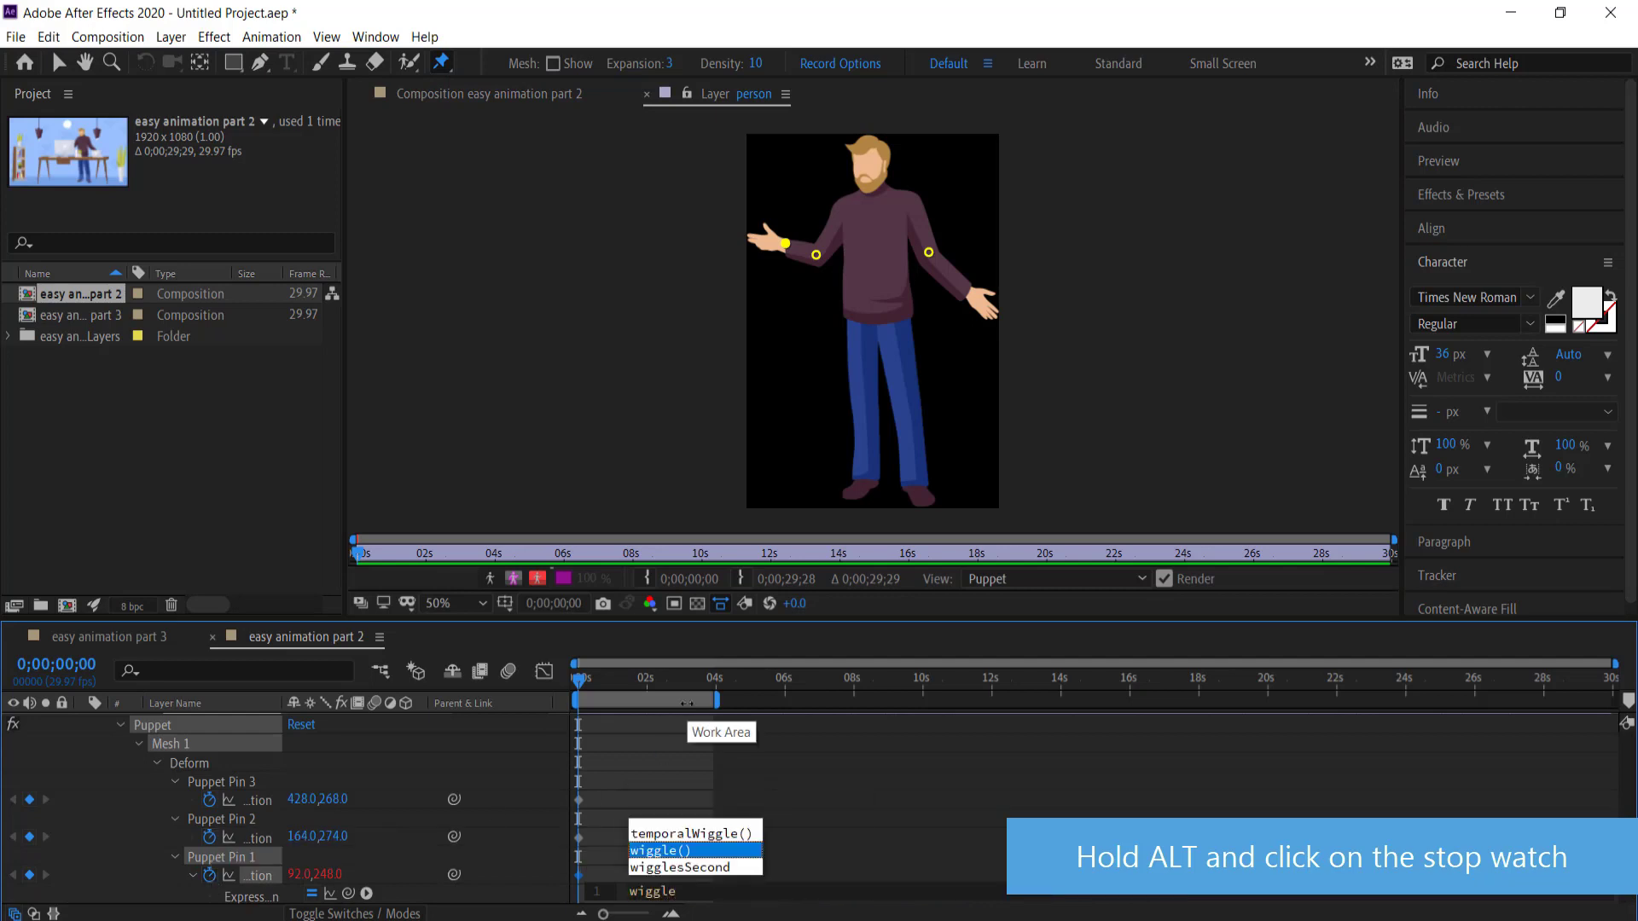
key(Return)
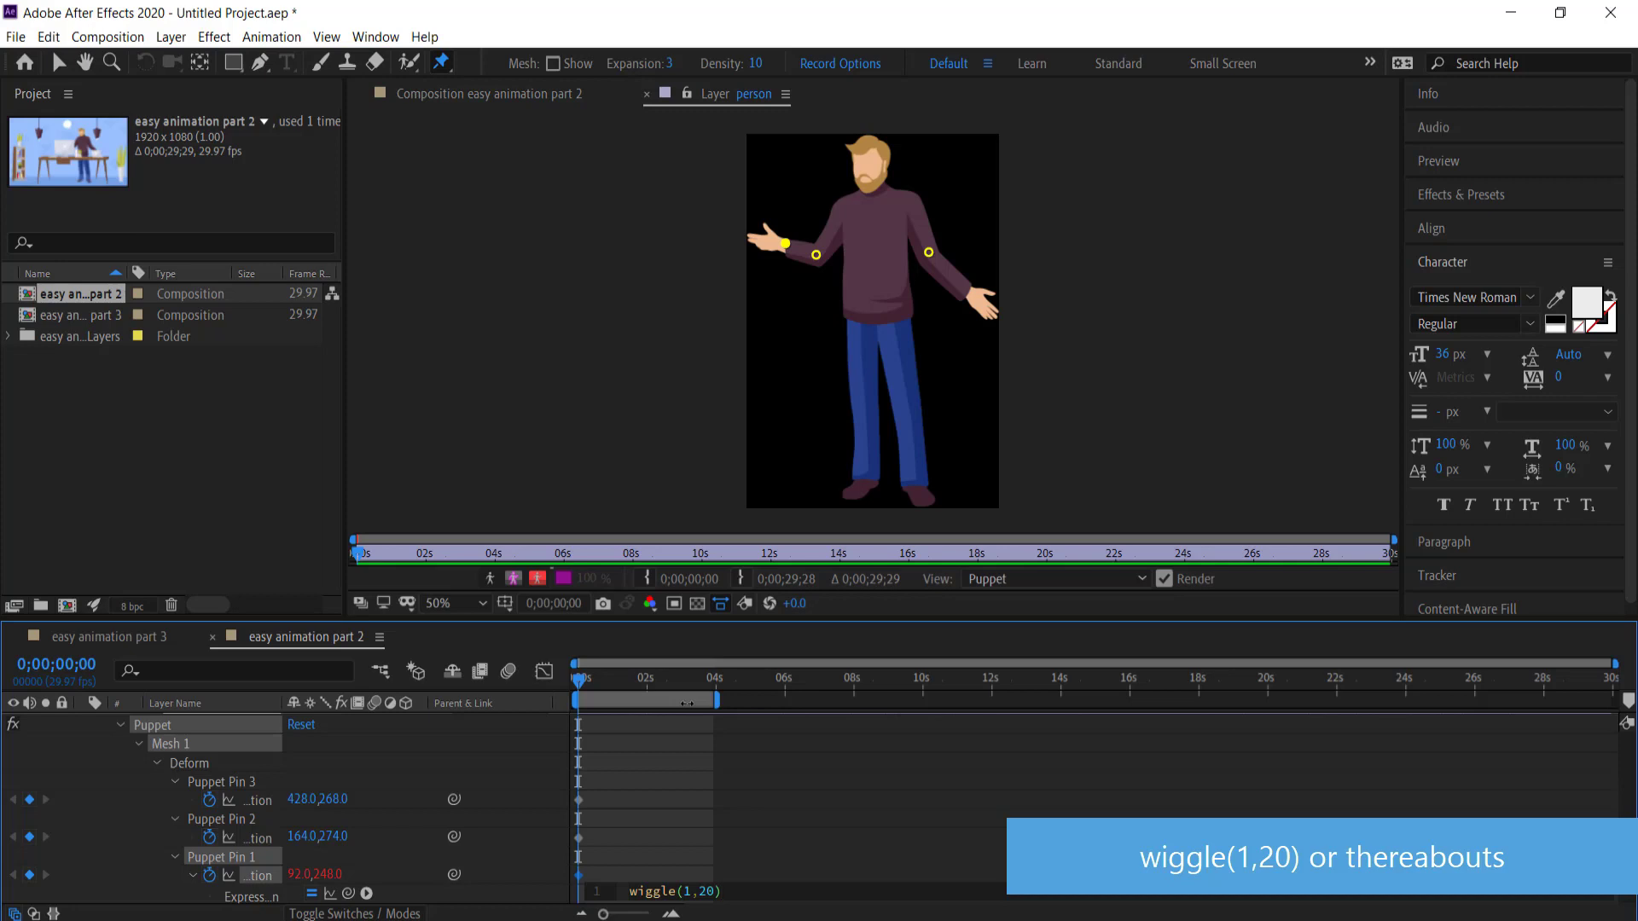
click(585, 677)
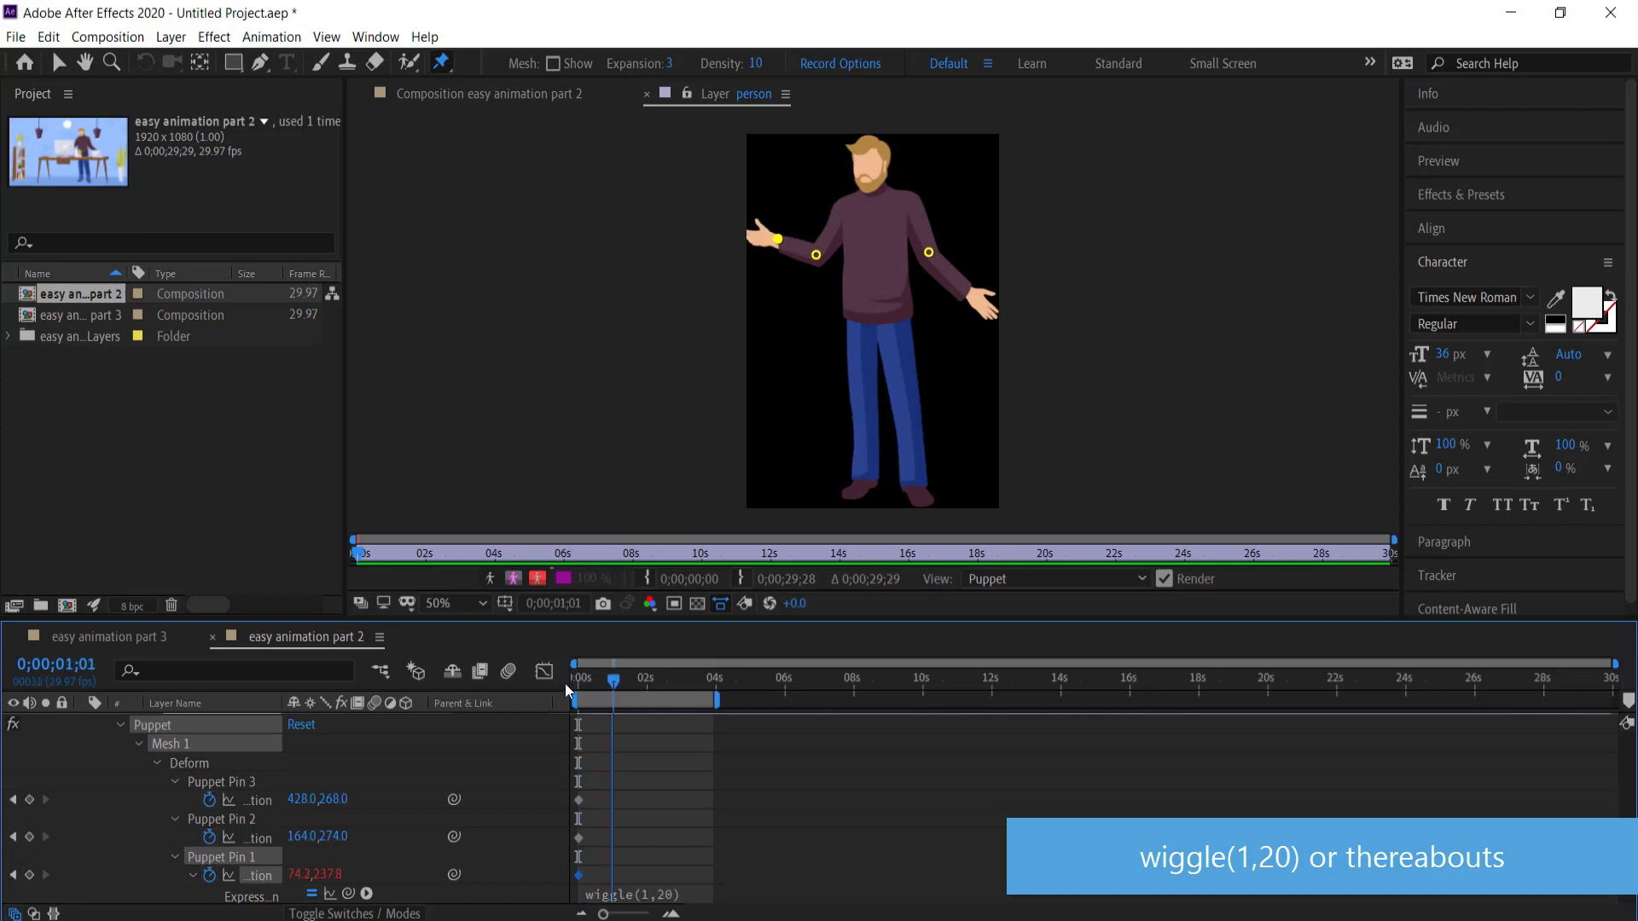
key(space)
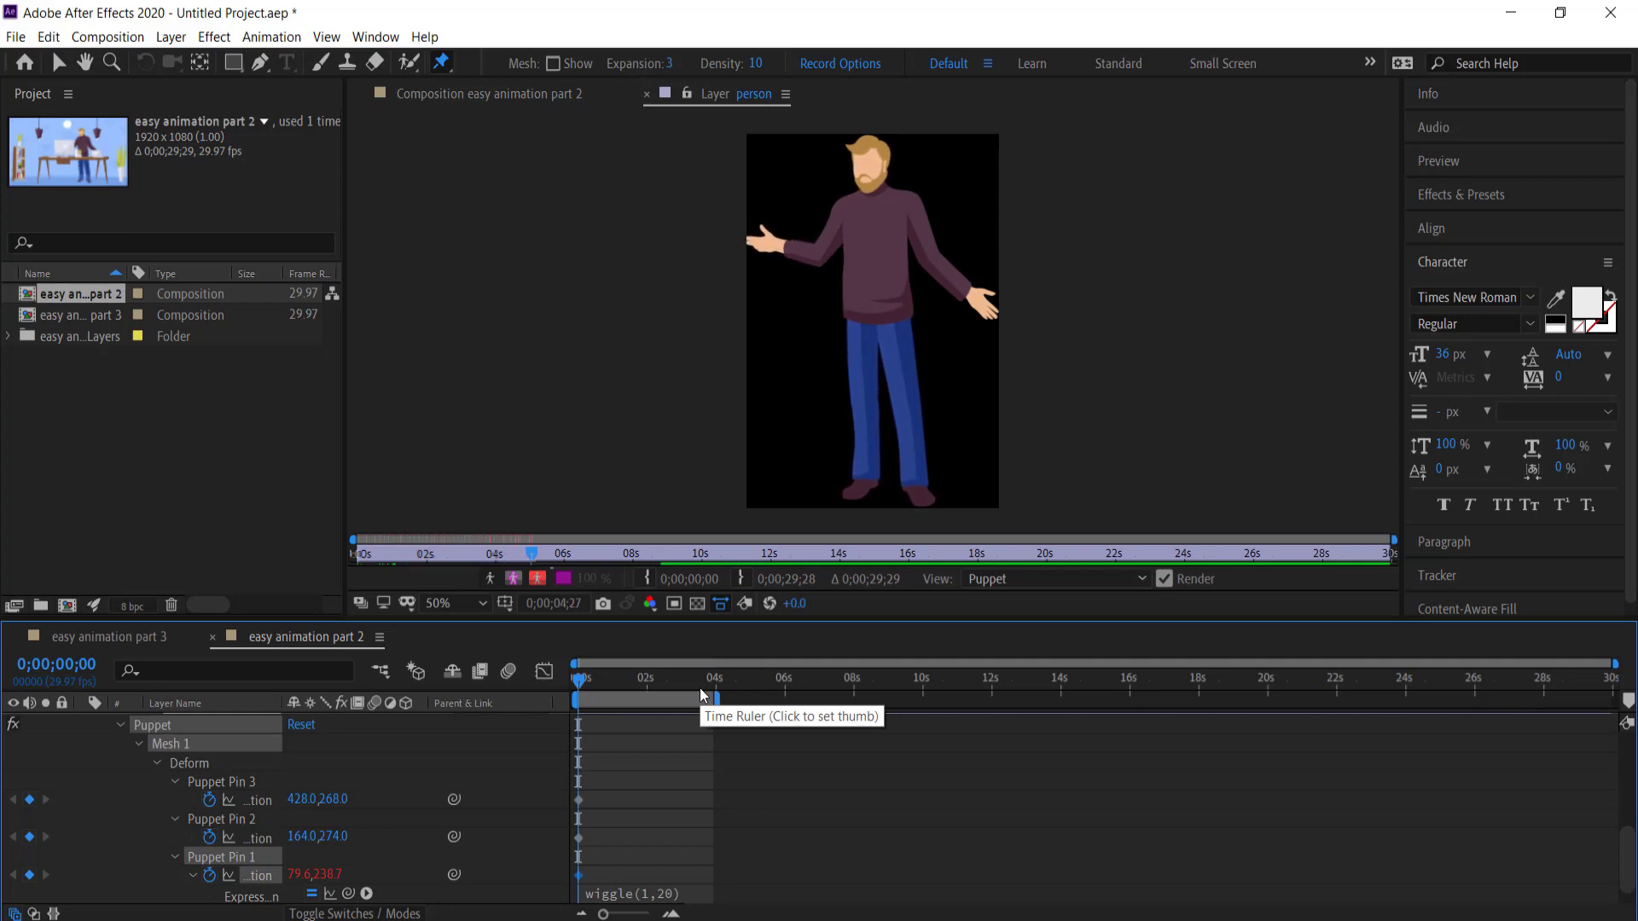
key(space)
Try the expression wiggle(5,20) on the wrist pin's Position and preview the faster movement from the start
click(674, 892)
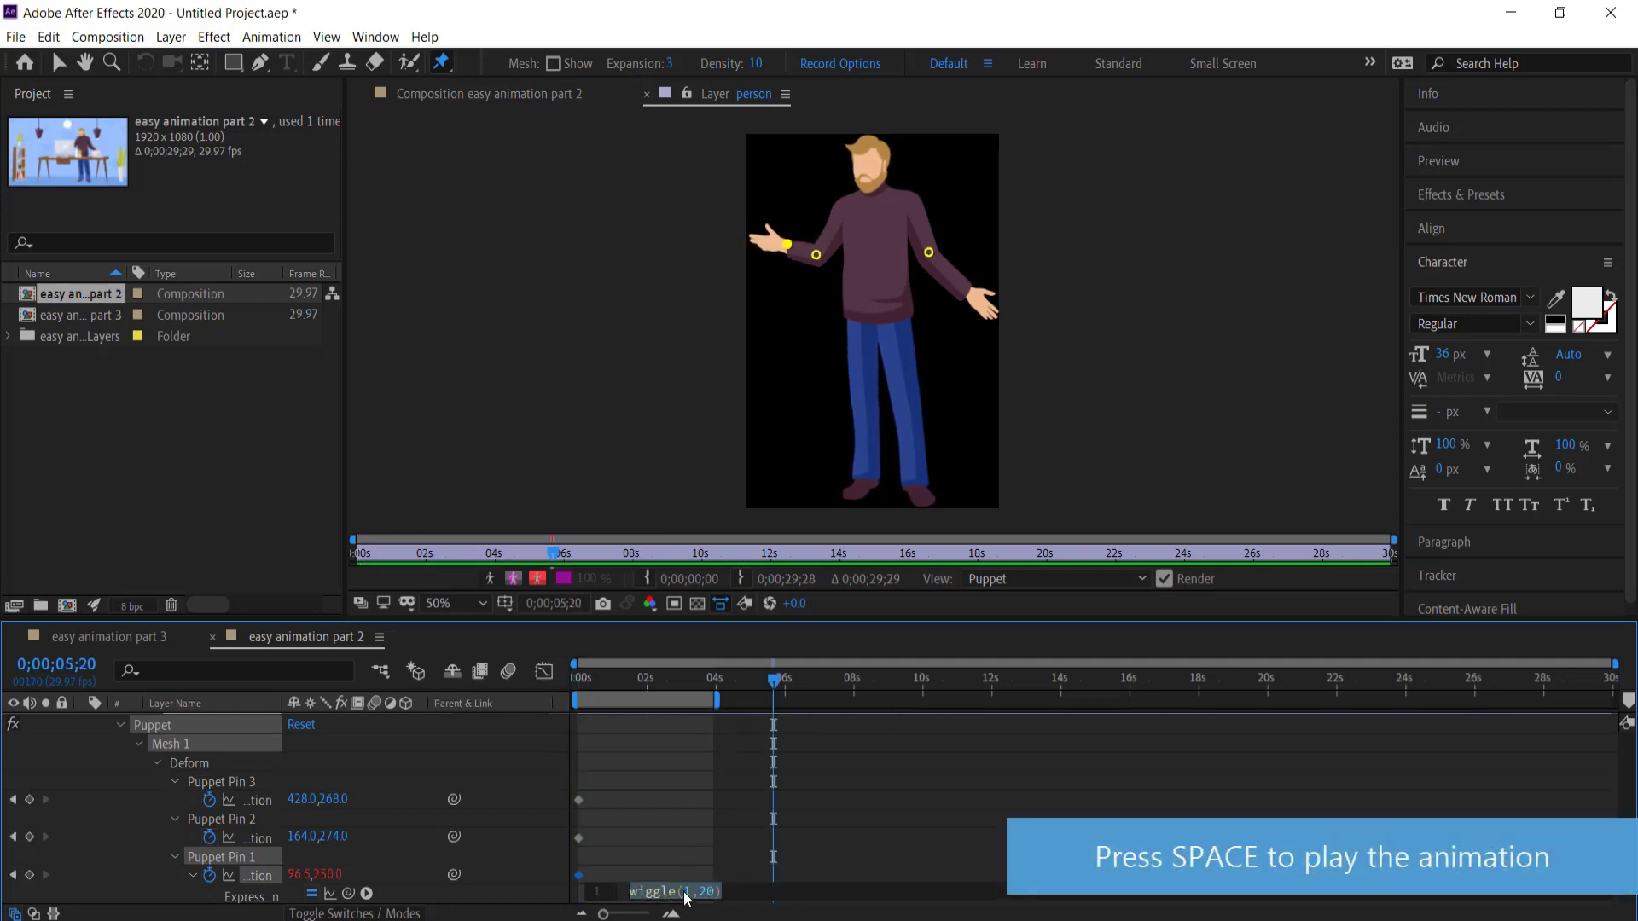
click(687, 893)
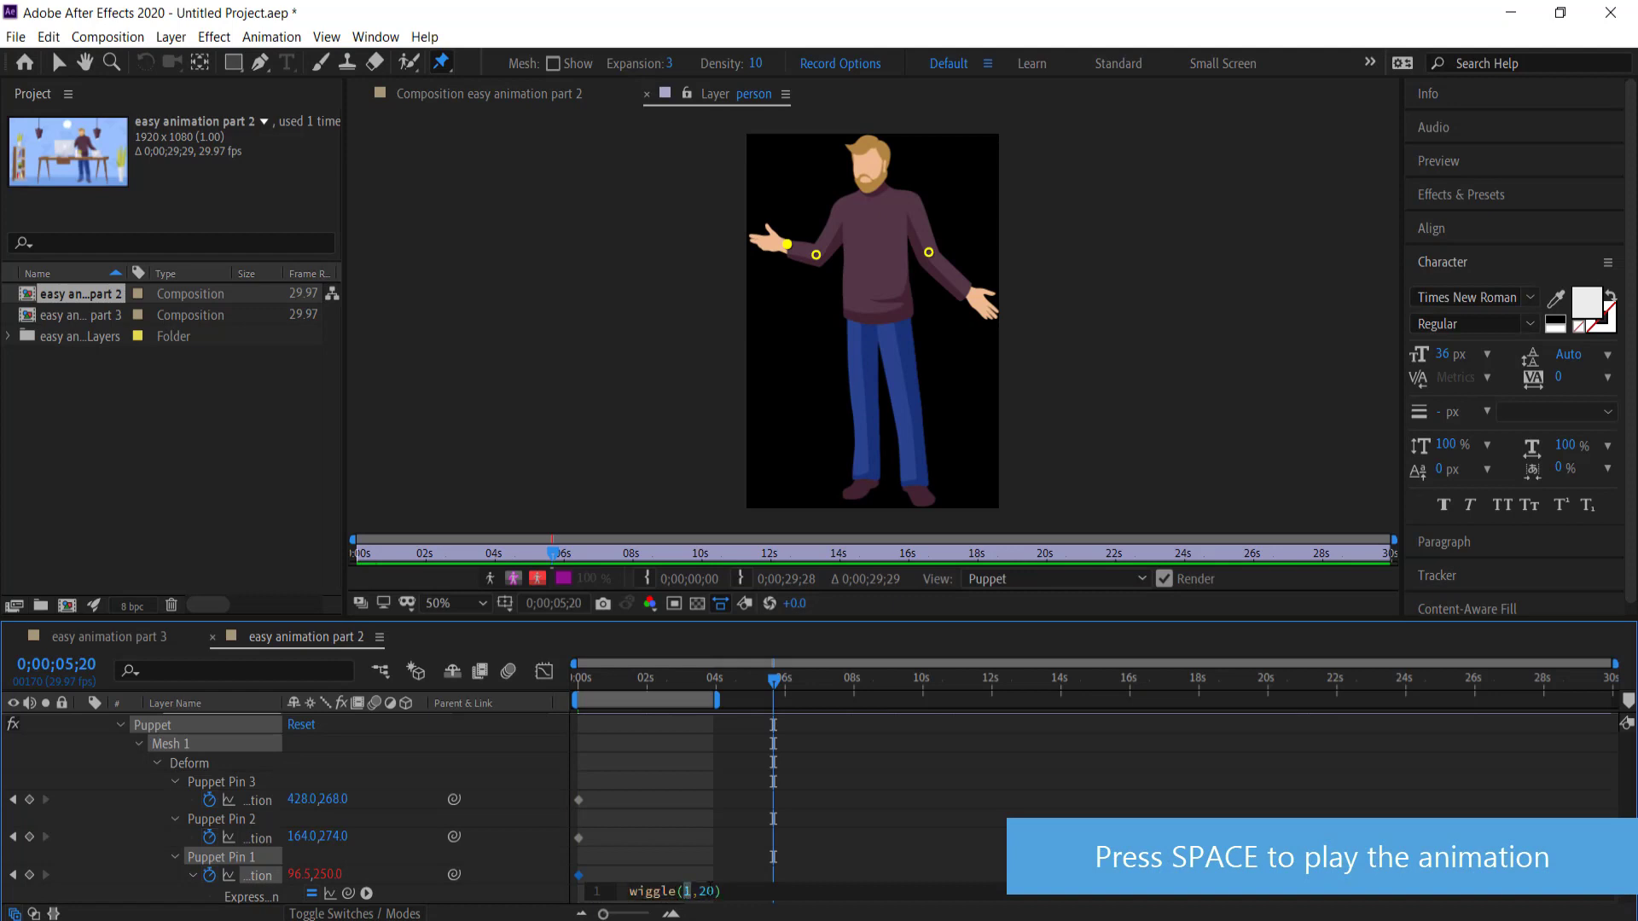
text(5)
drag(772, 679, 545, 686)
key(space)
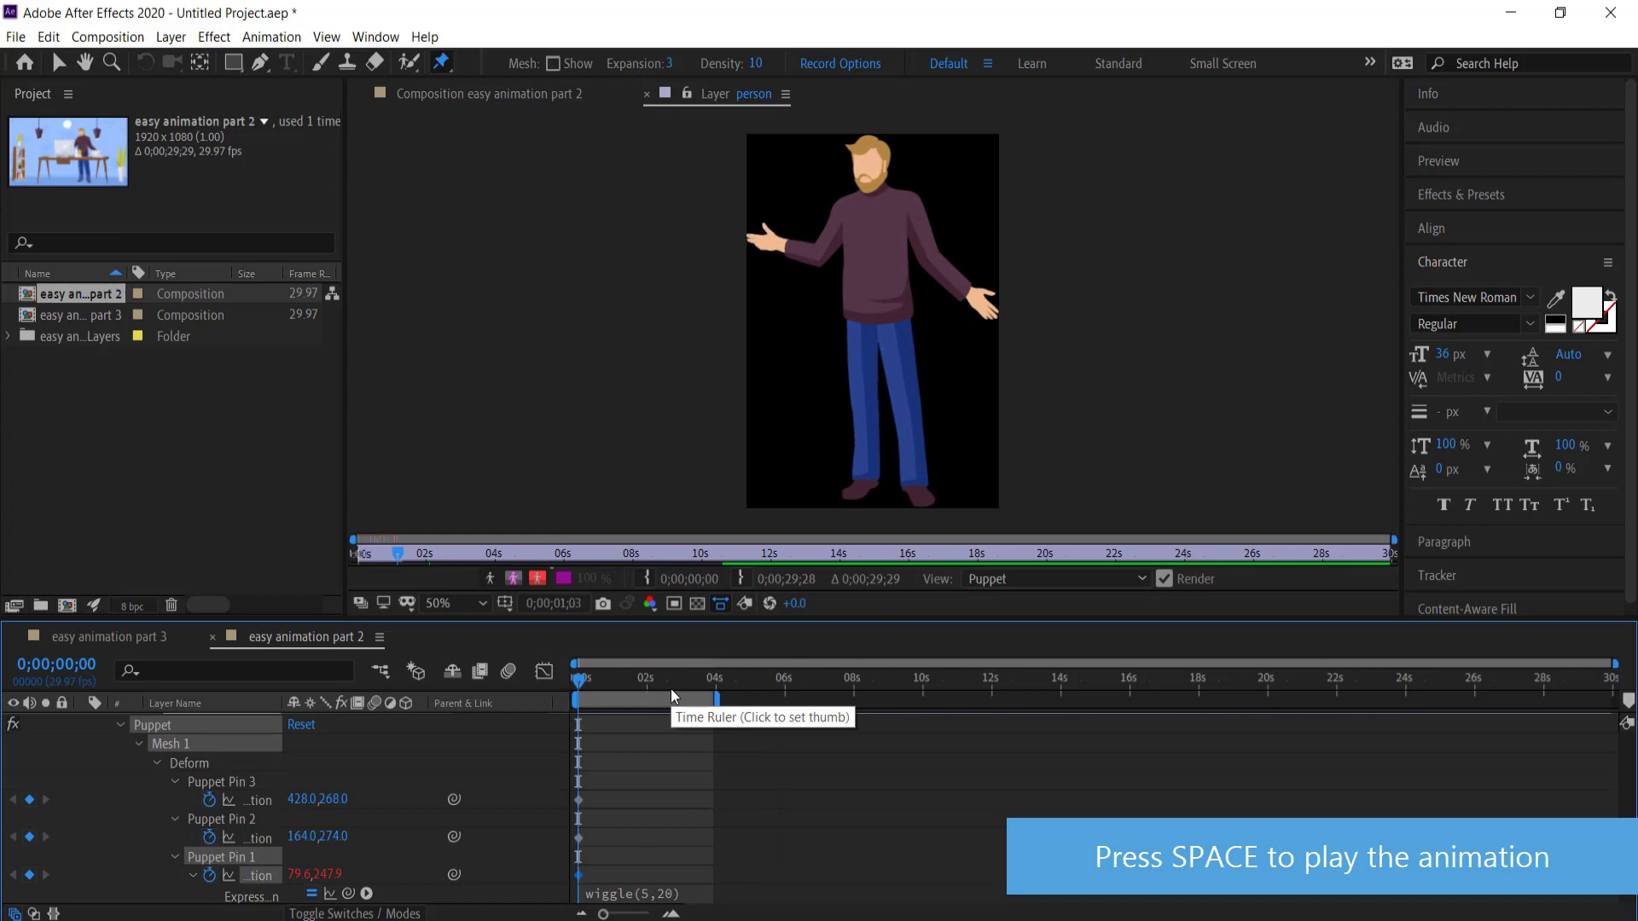
key(space)
Set the wrist pin's Position expression to wiggle(1,40) and preview the arm from 0;00;00;00
click(651, 893)
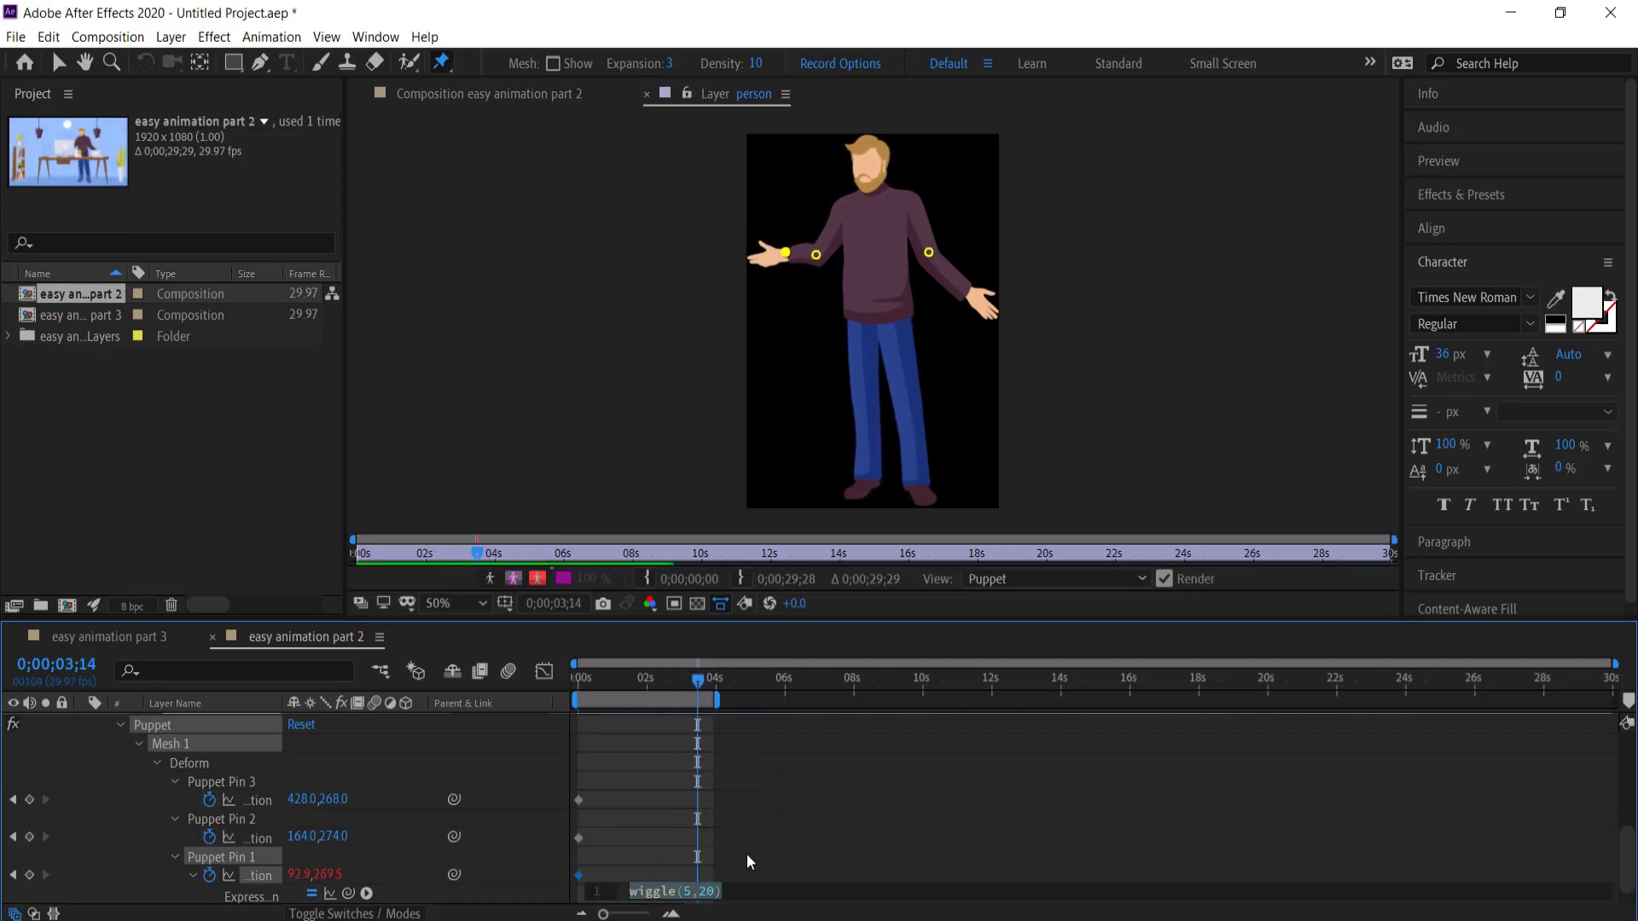
double_click(687, 891)
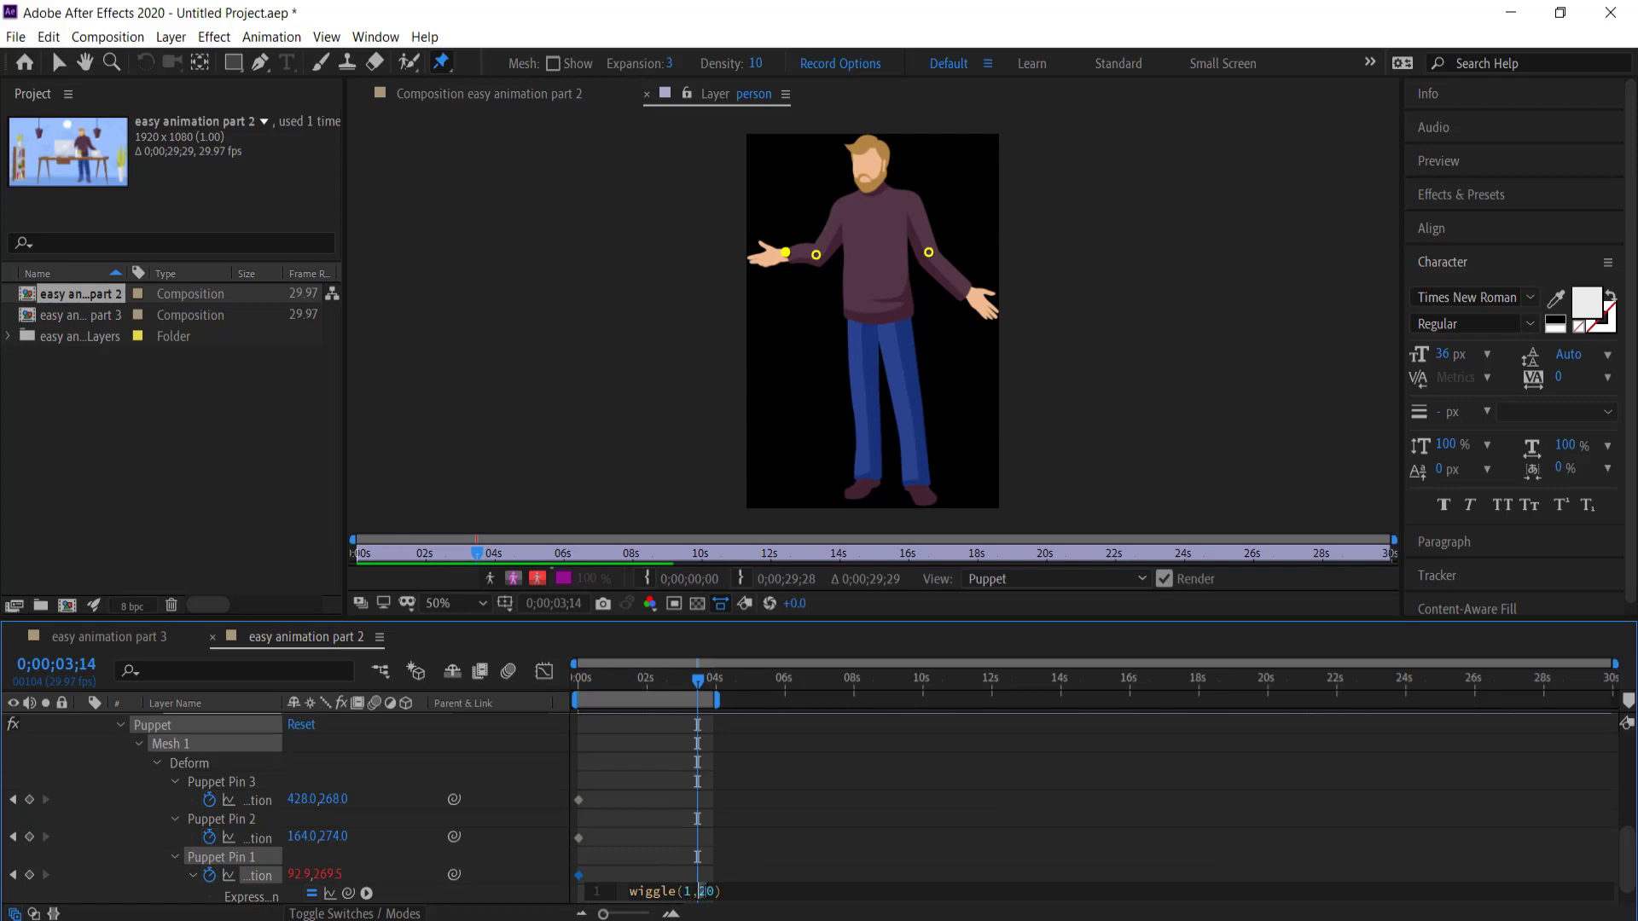
drag(586, 681, 536, 679)
key(space)
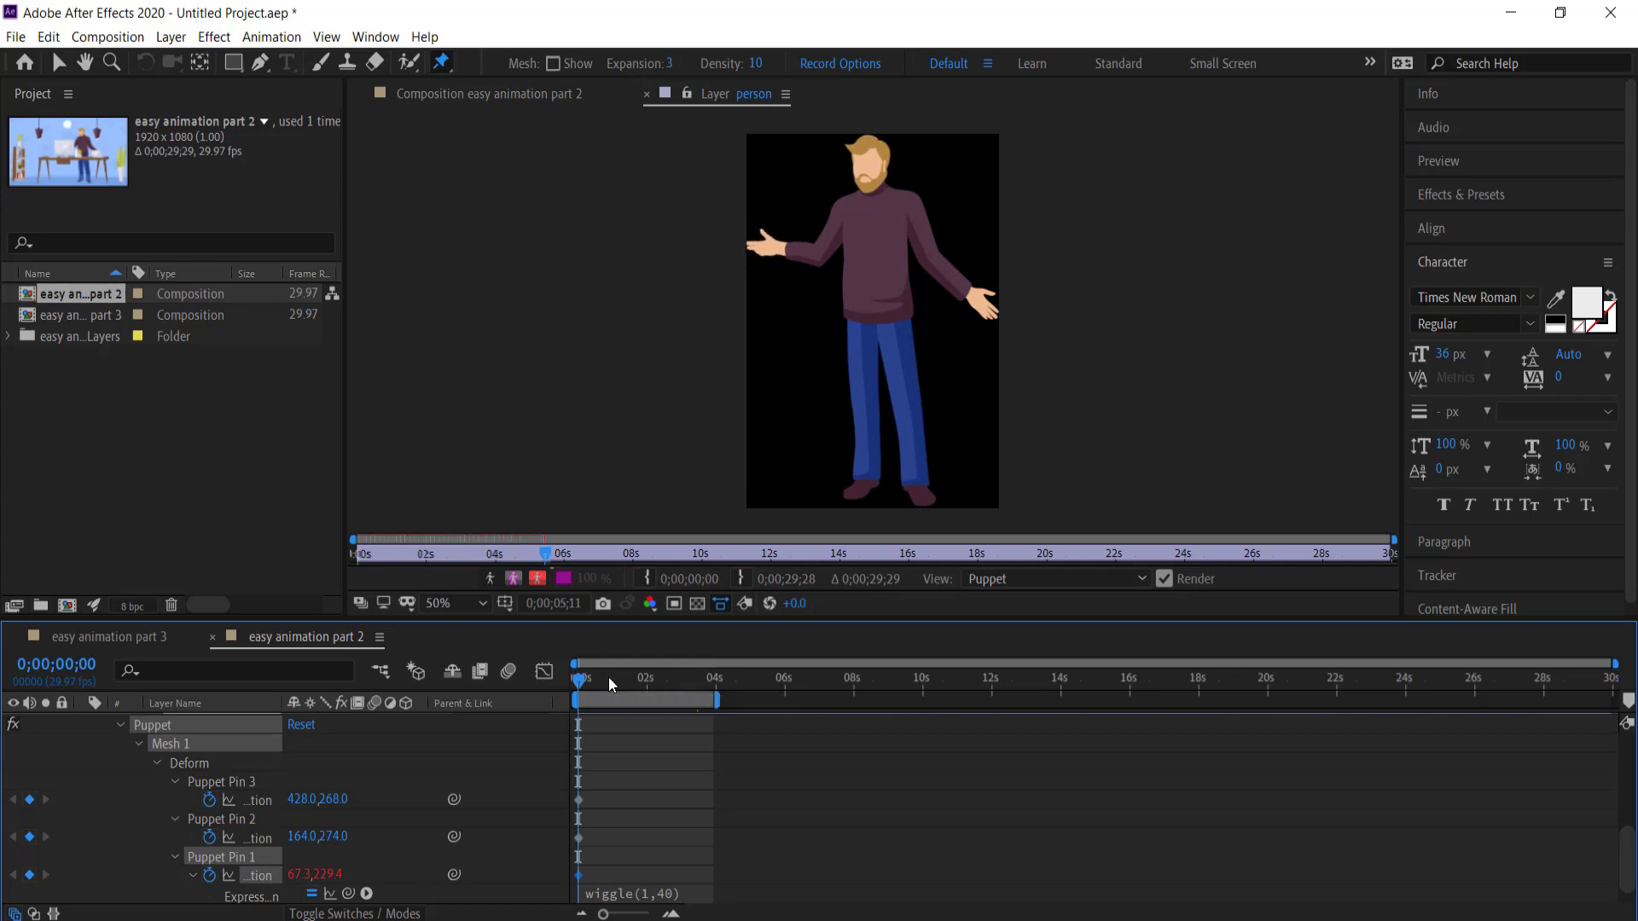
key(space)
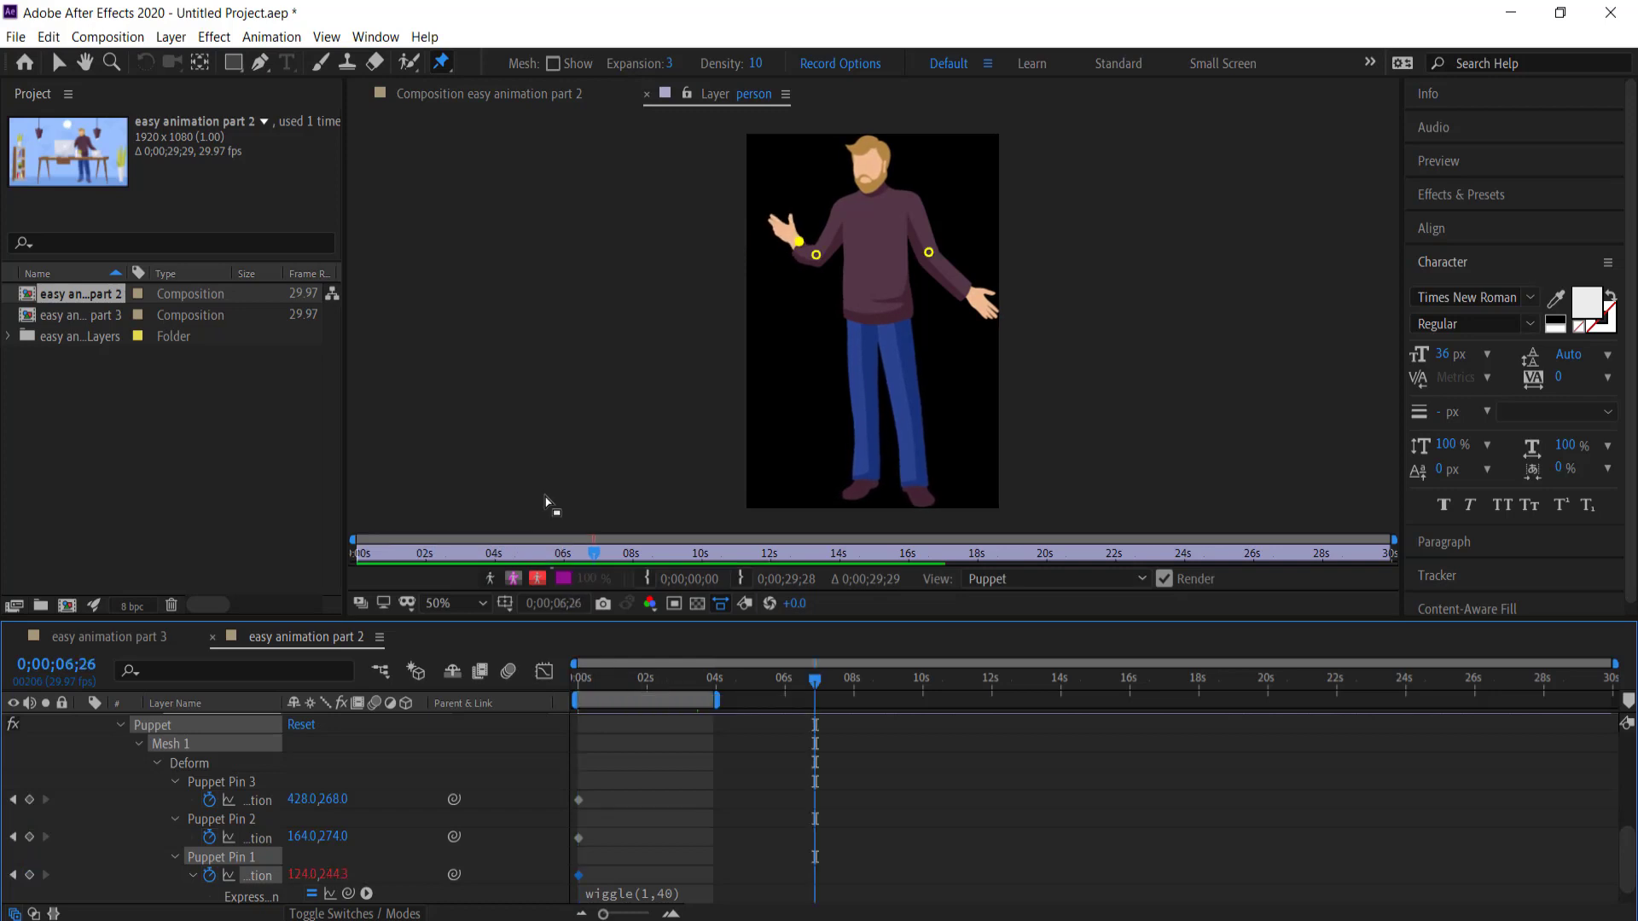
Return to the easy animation part 2 composition and preview the whole scene from 0;00;00;00
click(510, 95)
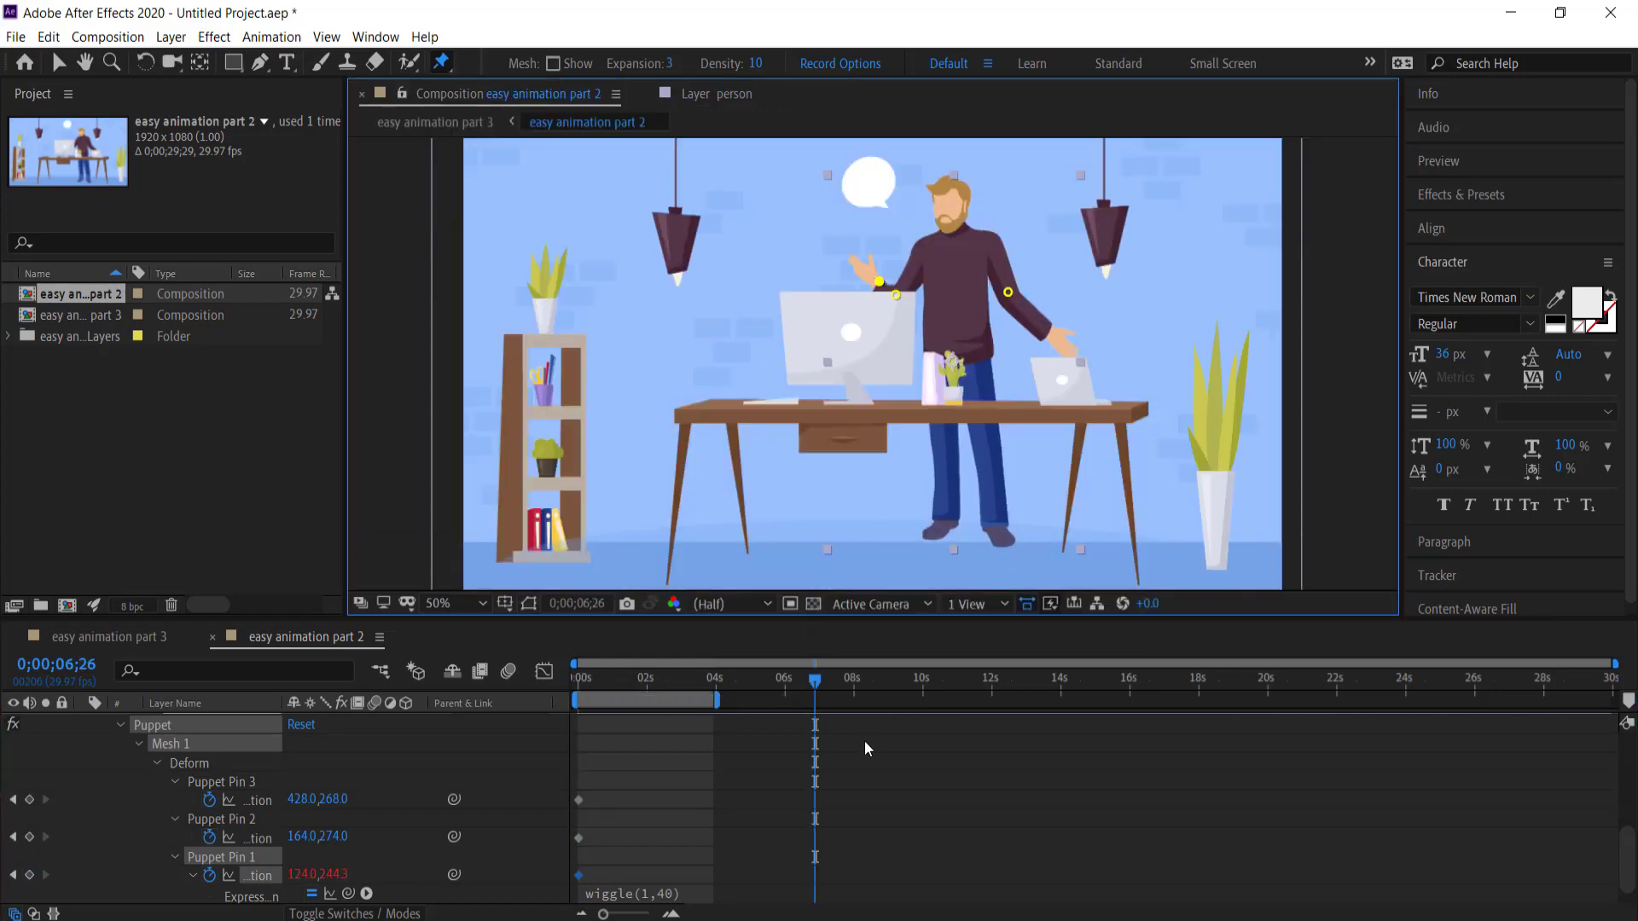
drag(815, 684, 554, 689)
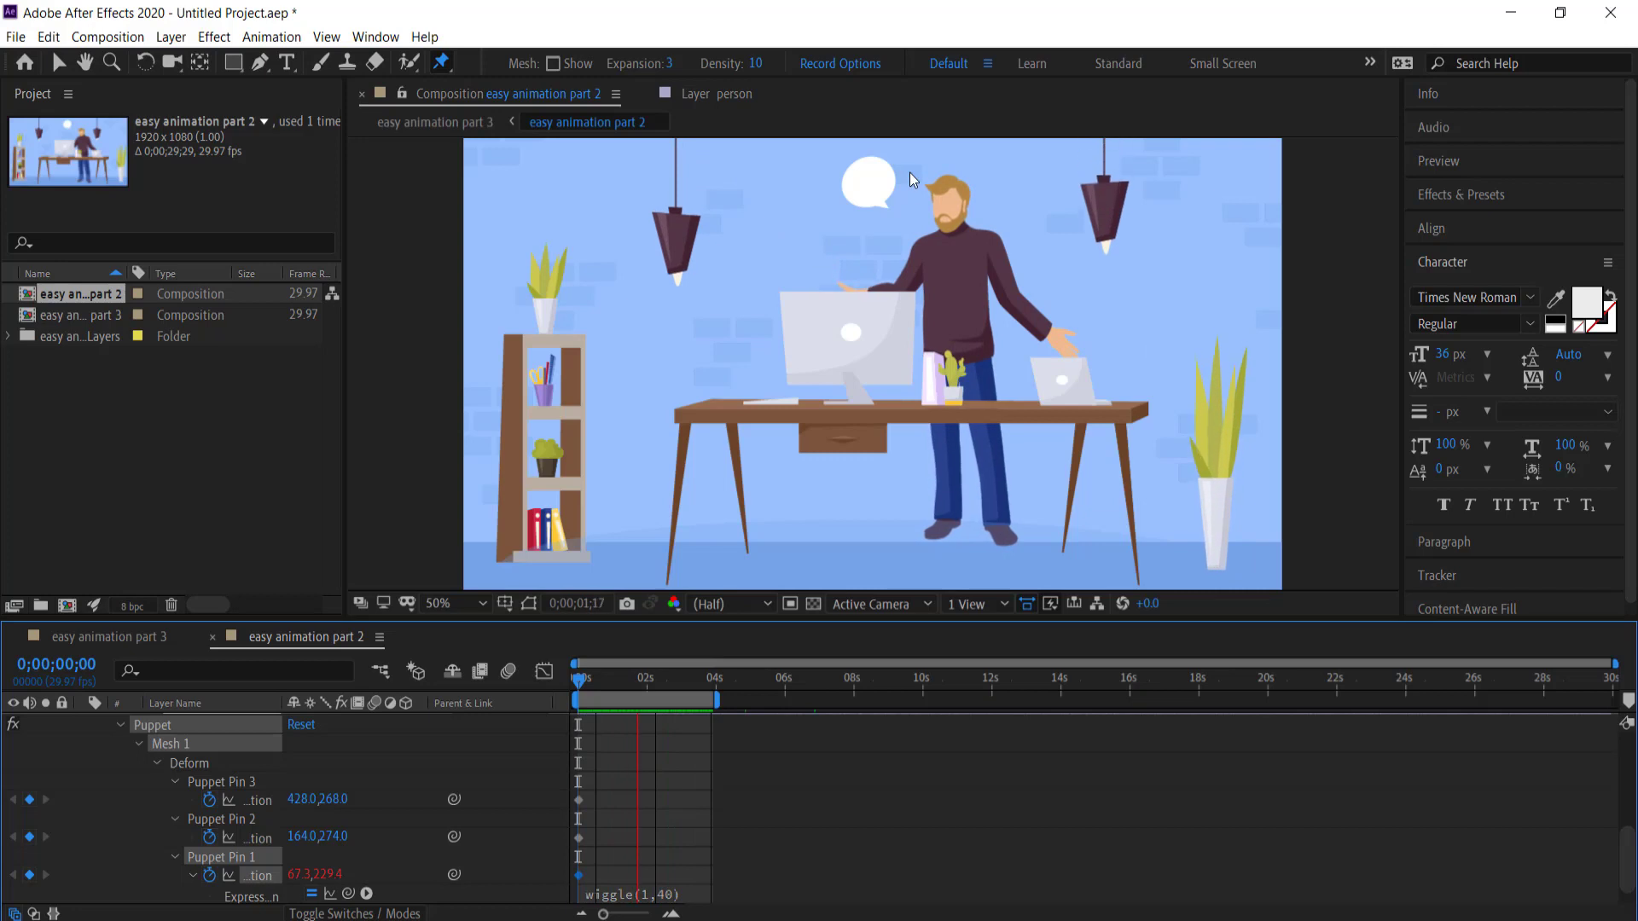
key(space)
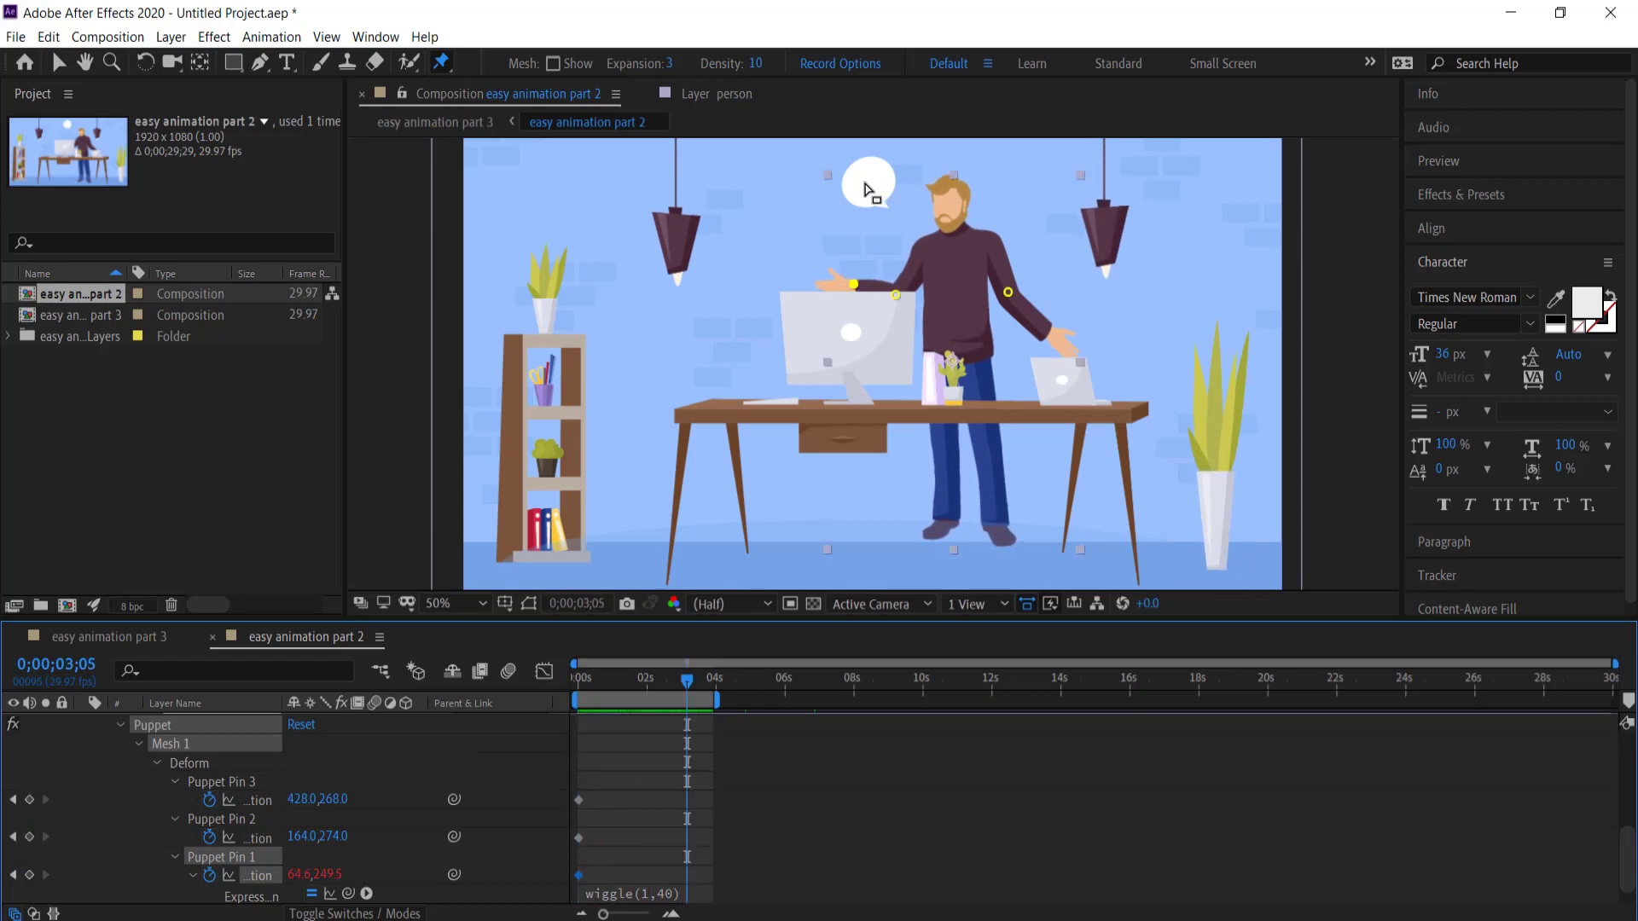
Collapse the person's Puppet effect and the expanded properties of the plant and both lamp layers
click(122, 724)
scroll(218, 831, up, 3)
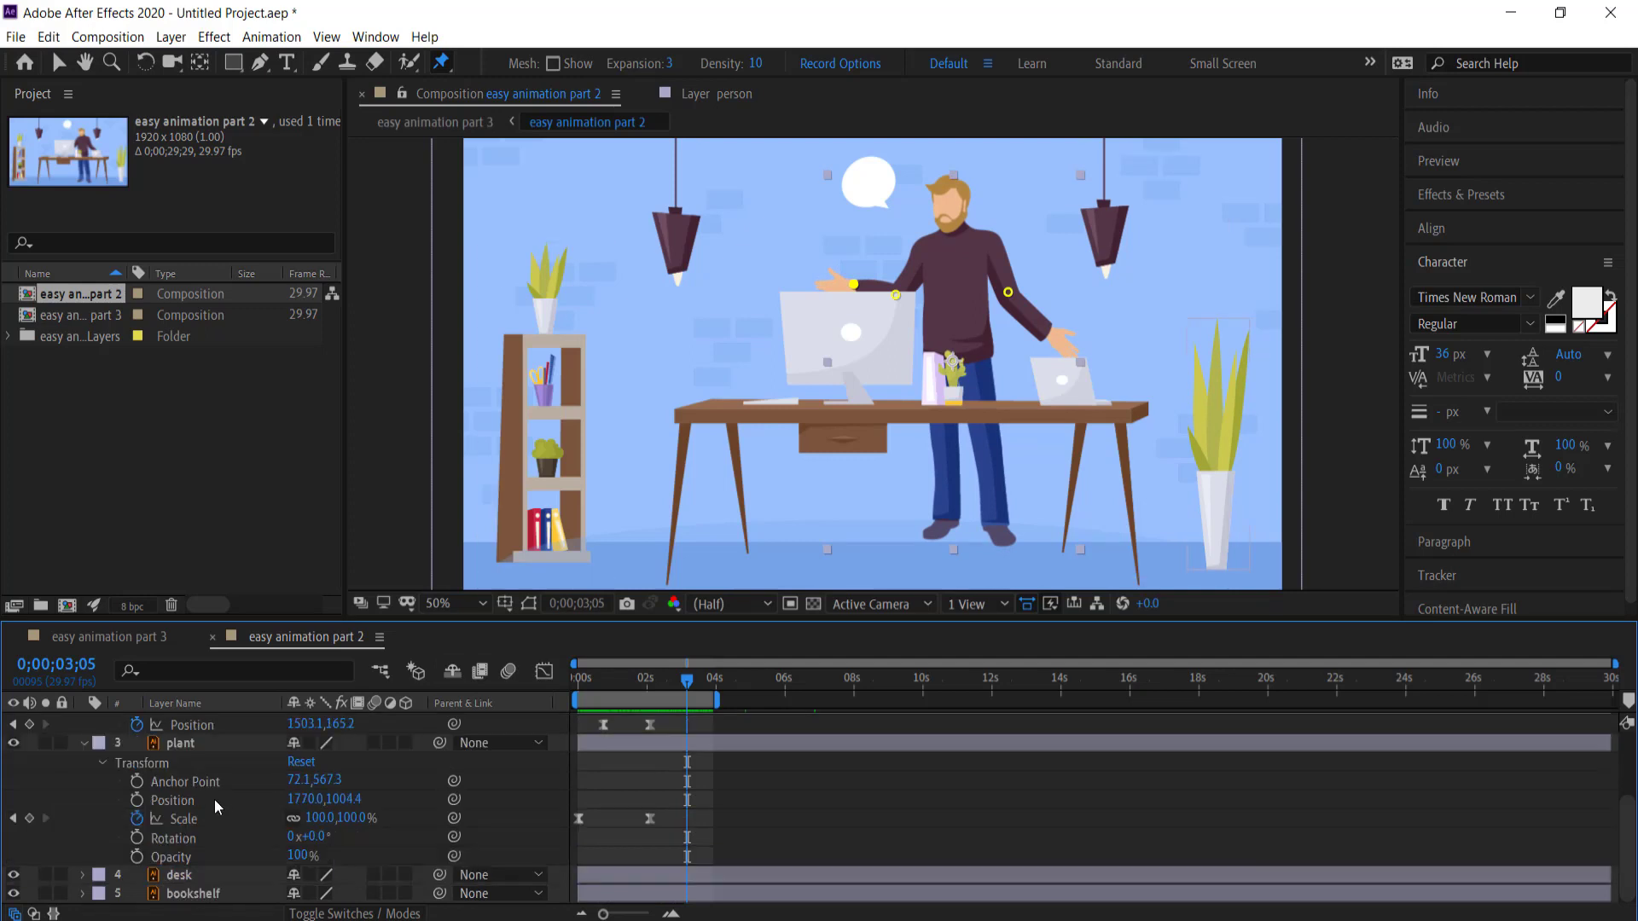
click(83, 797)
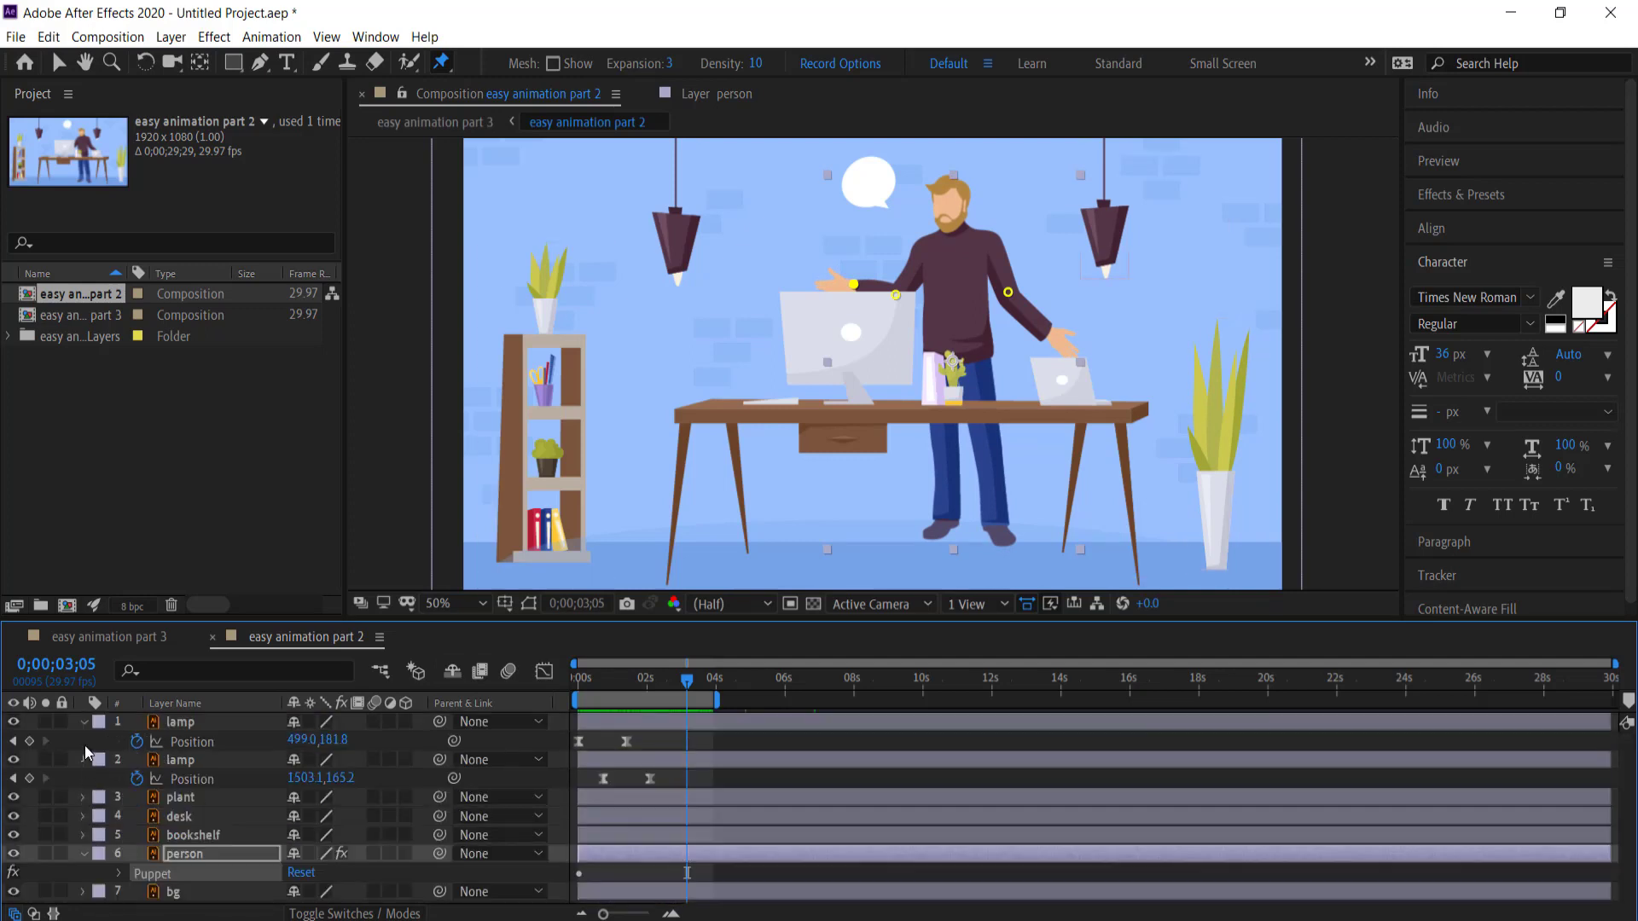
click(83, 759)
click(84, 722)
Create a new text layer reading "Hi" in the easy animation part 2 composition
right_click(159, 879)
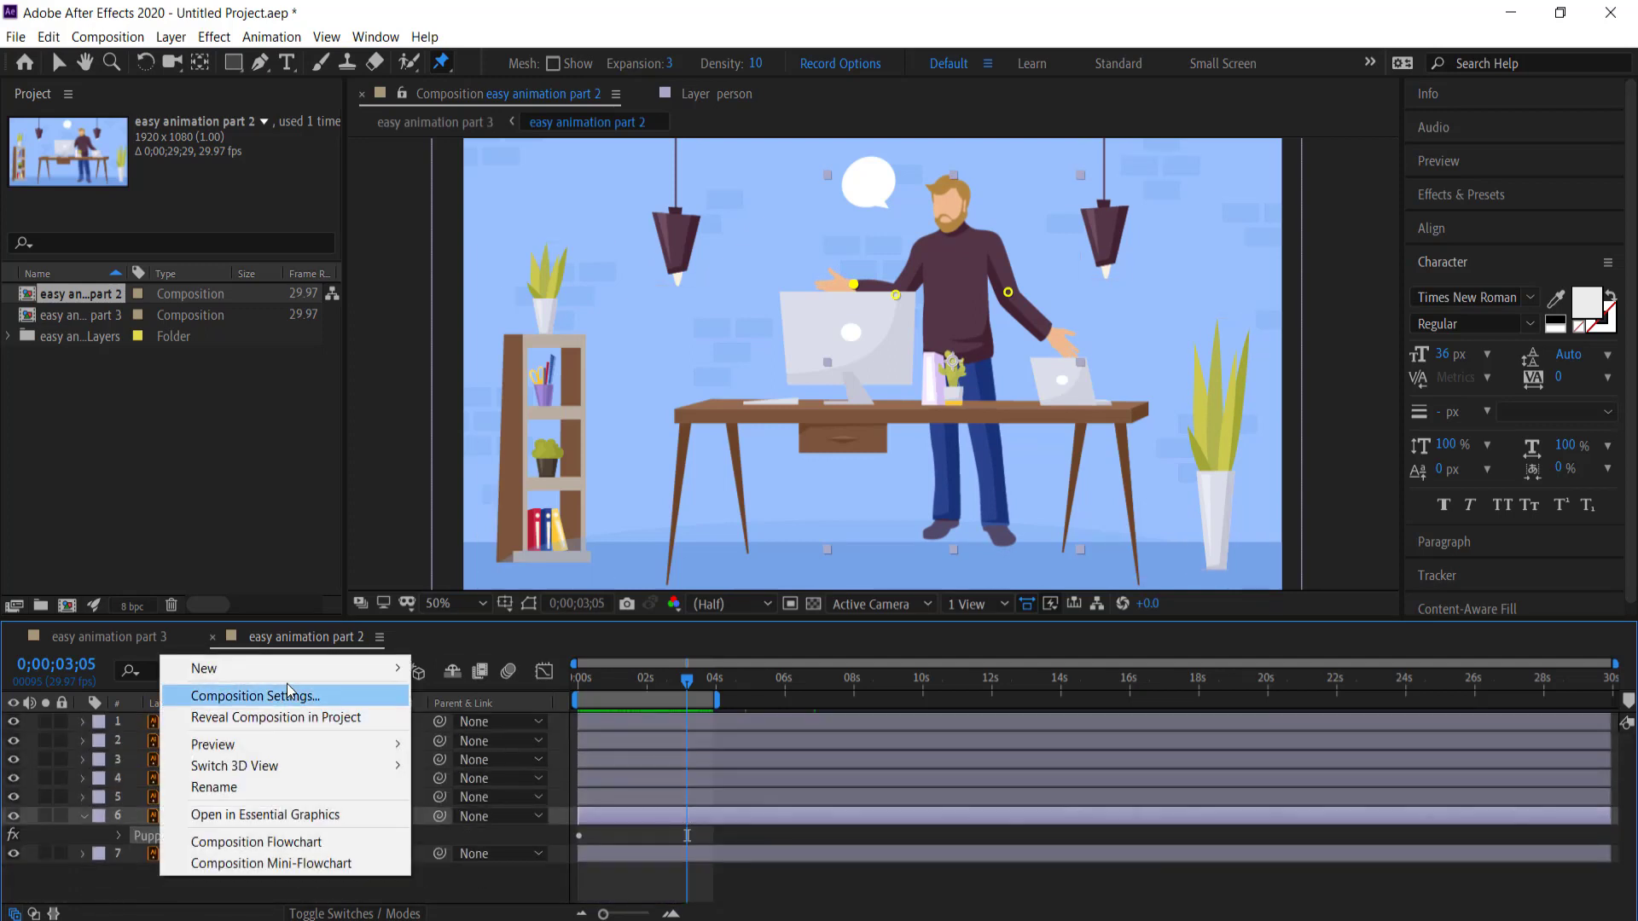
mouse_move(297, 673)
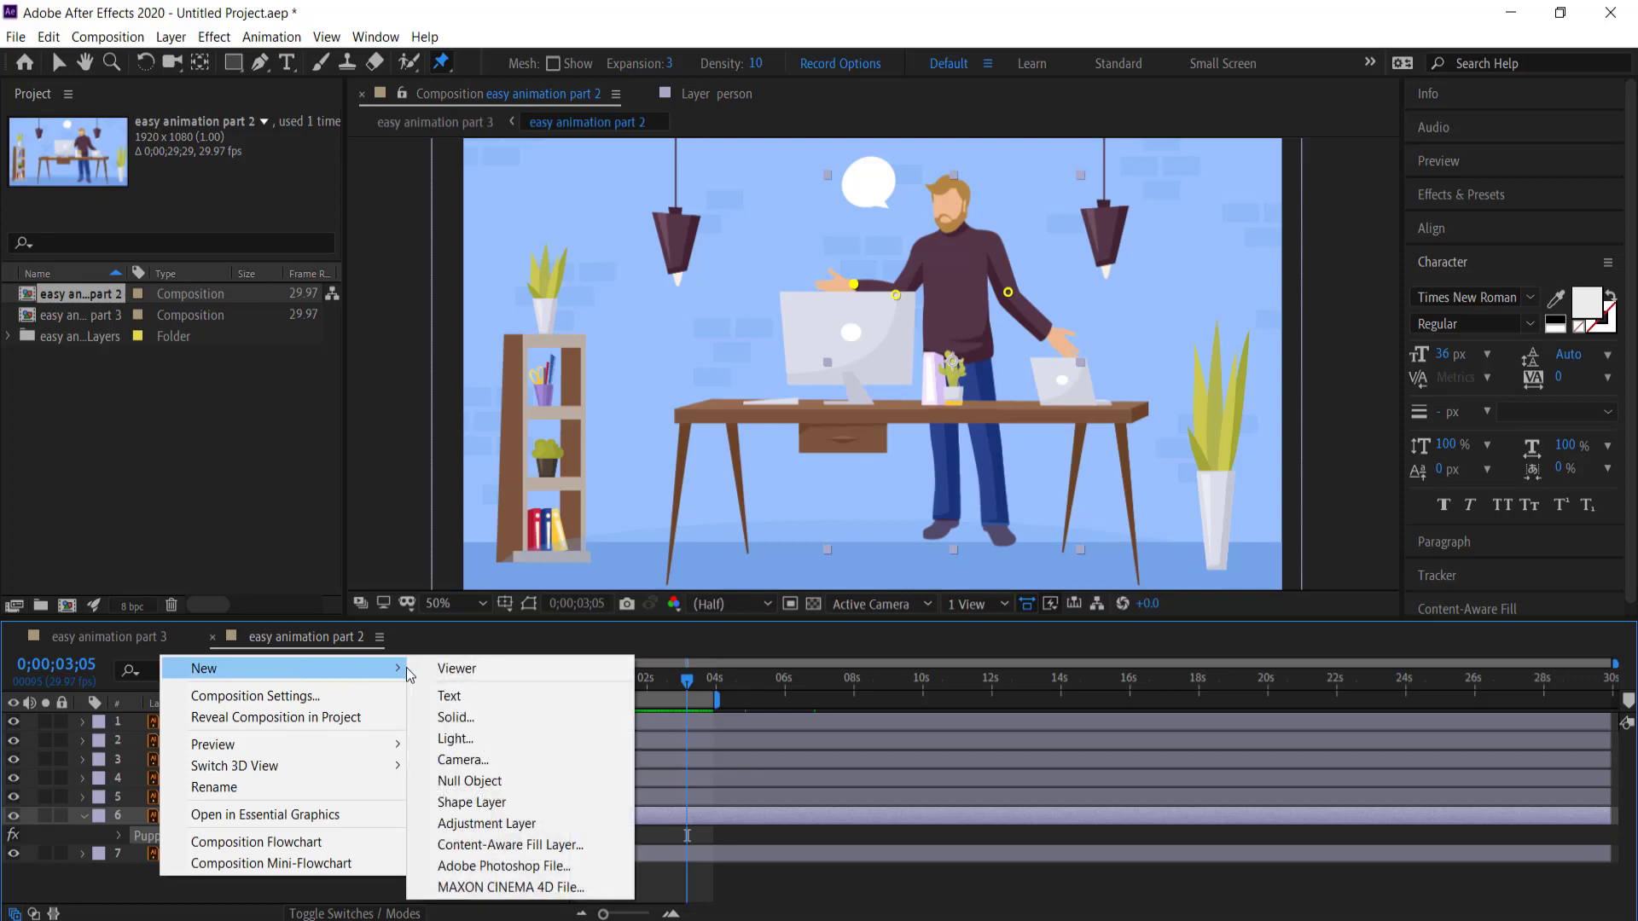
click(468, 696)
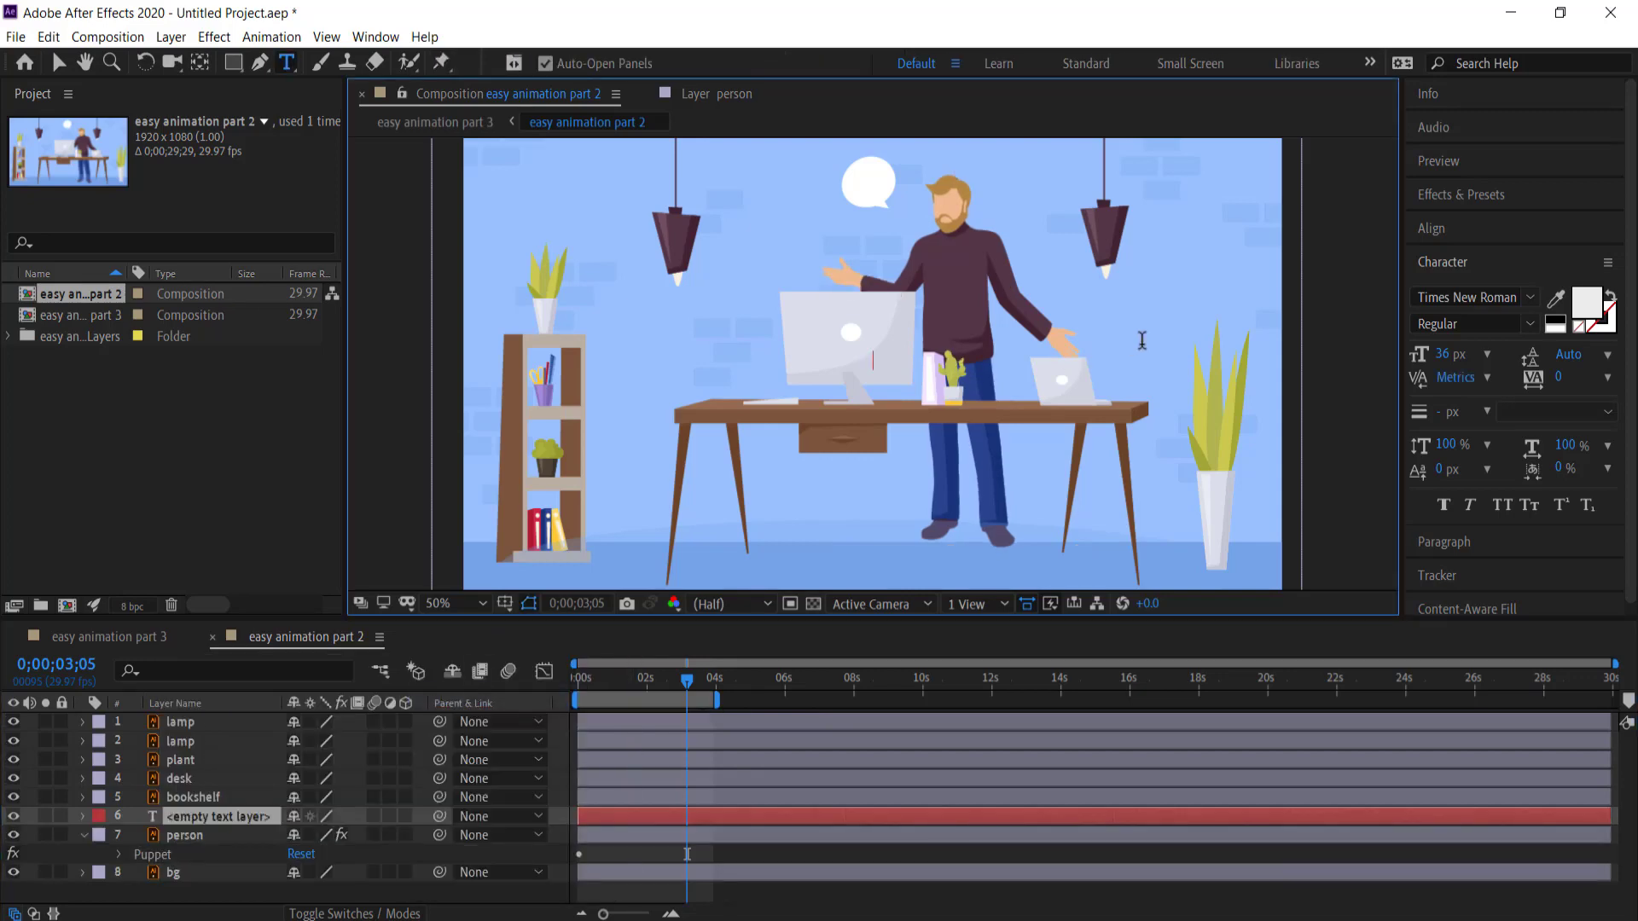
text(Hi)
key(KP_Enter)
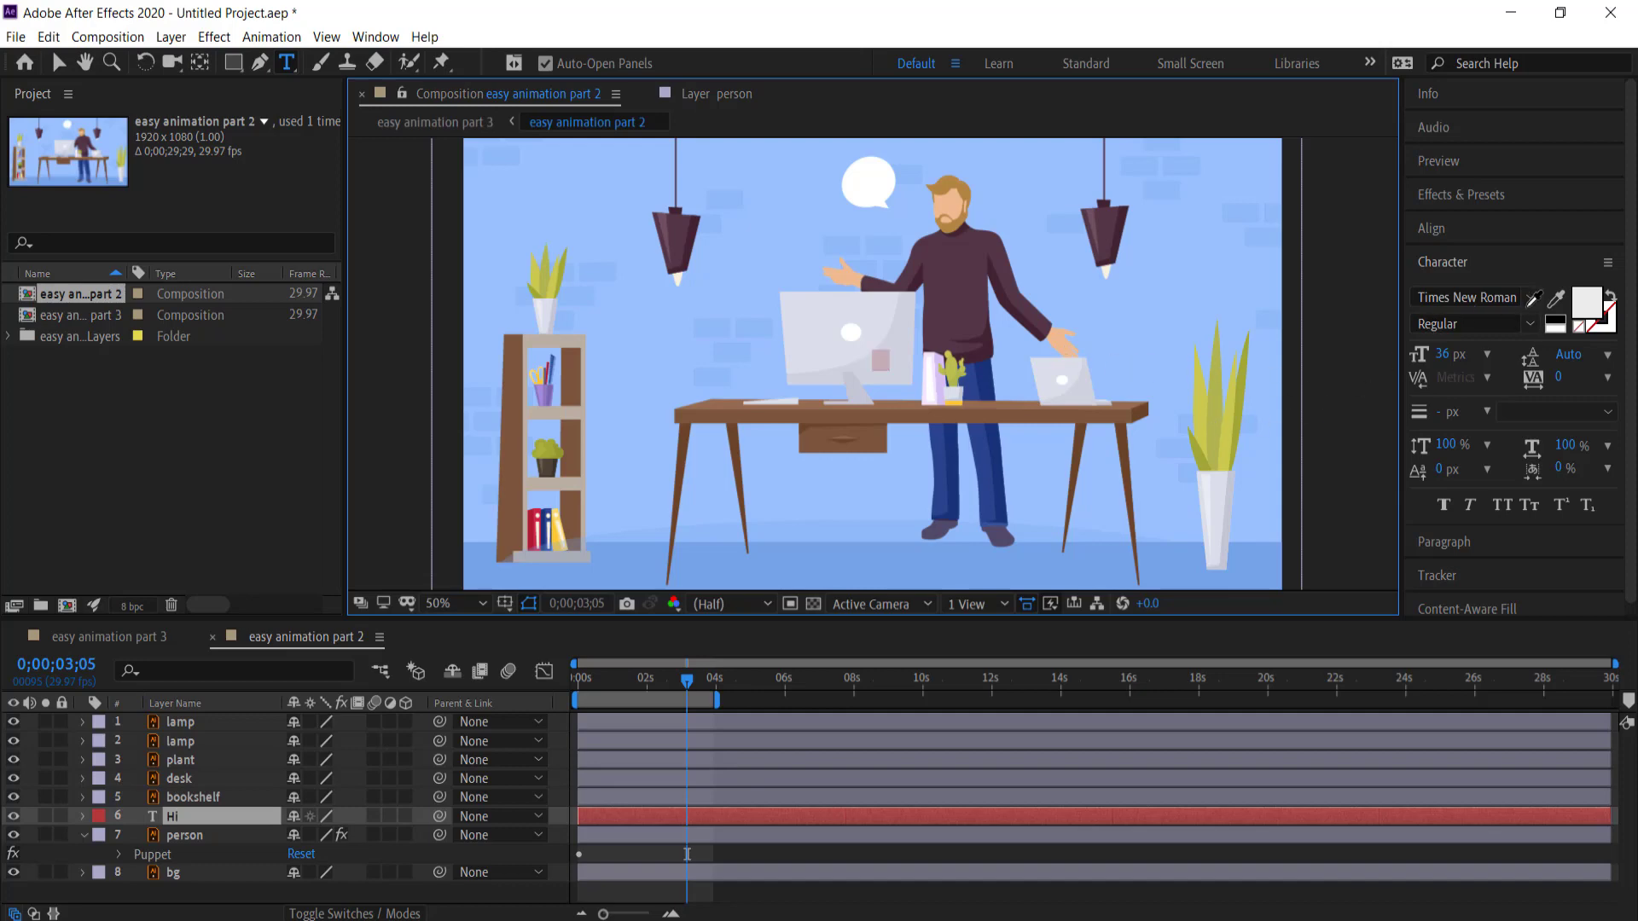
Set the Hi text's fill color to black (000000)
click(1580, 316)
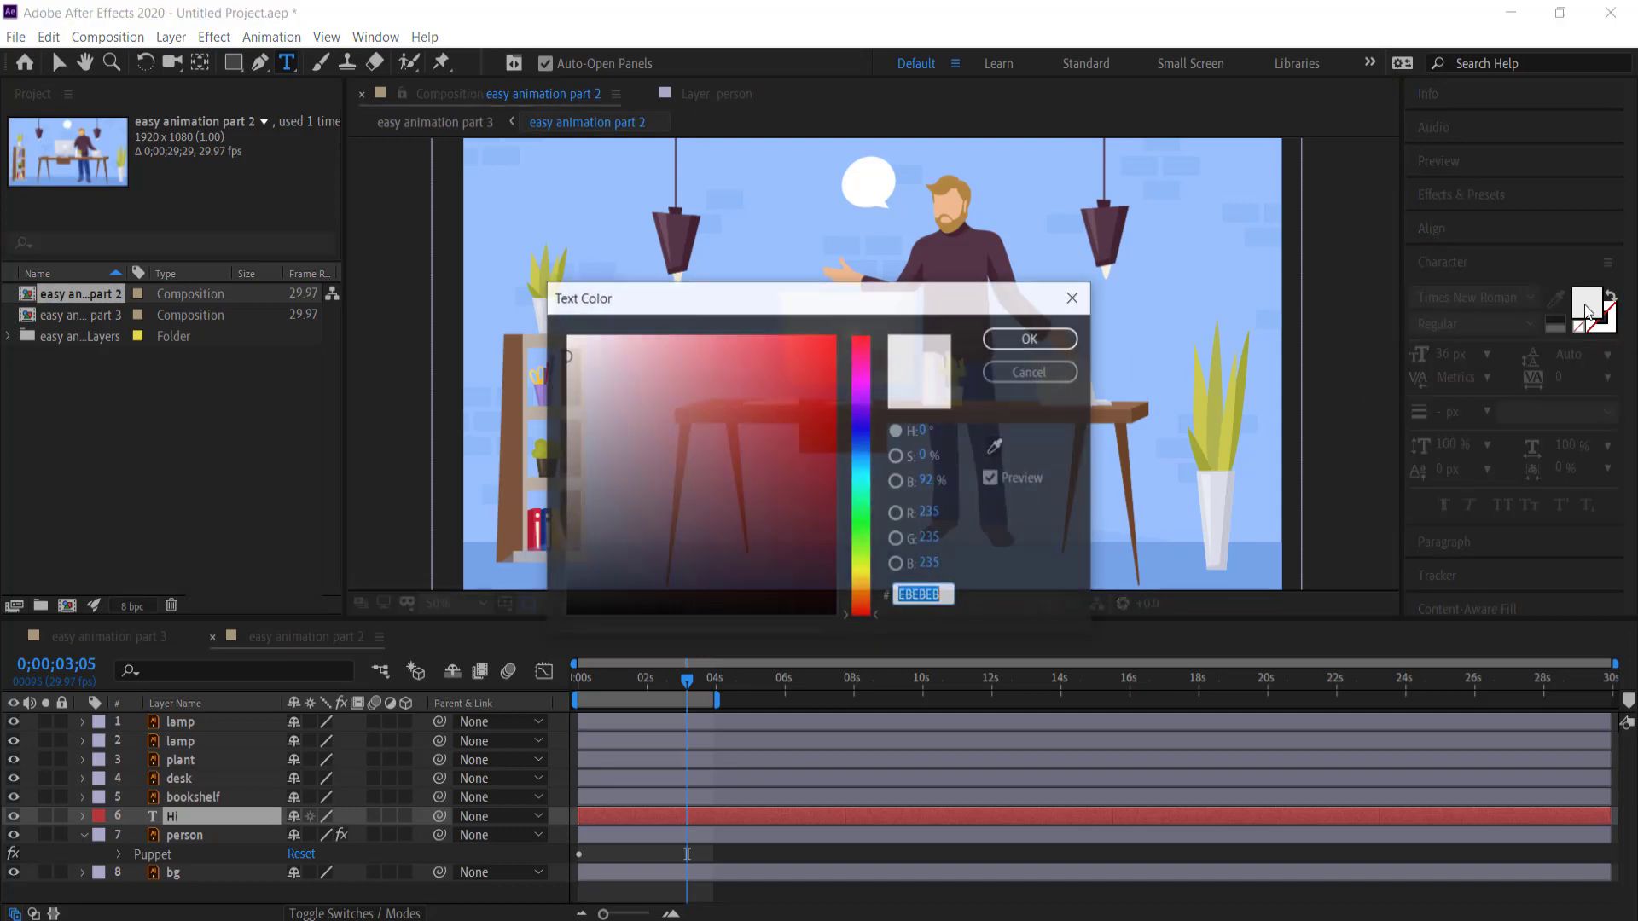
mouse_move(781, 379)
mouse_down()
mouse_move(713, 424)
mouse_move(529, 629)
mouse_up()
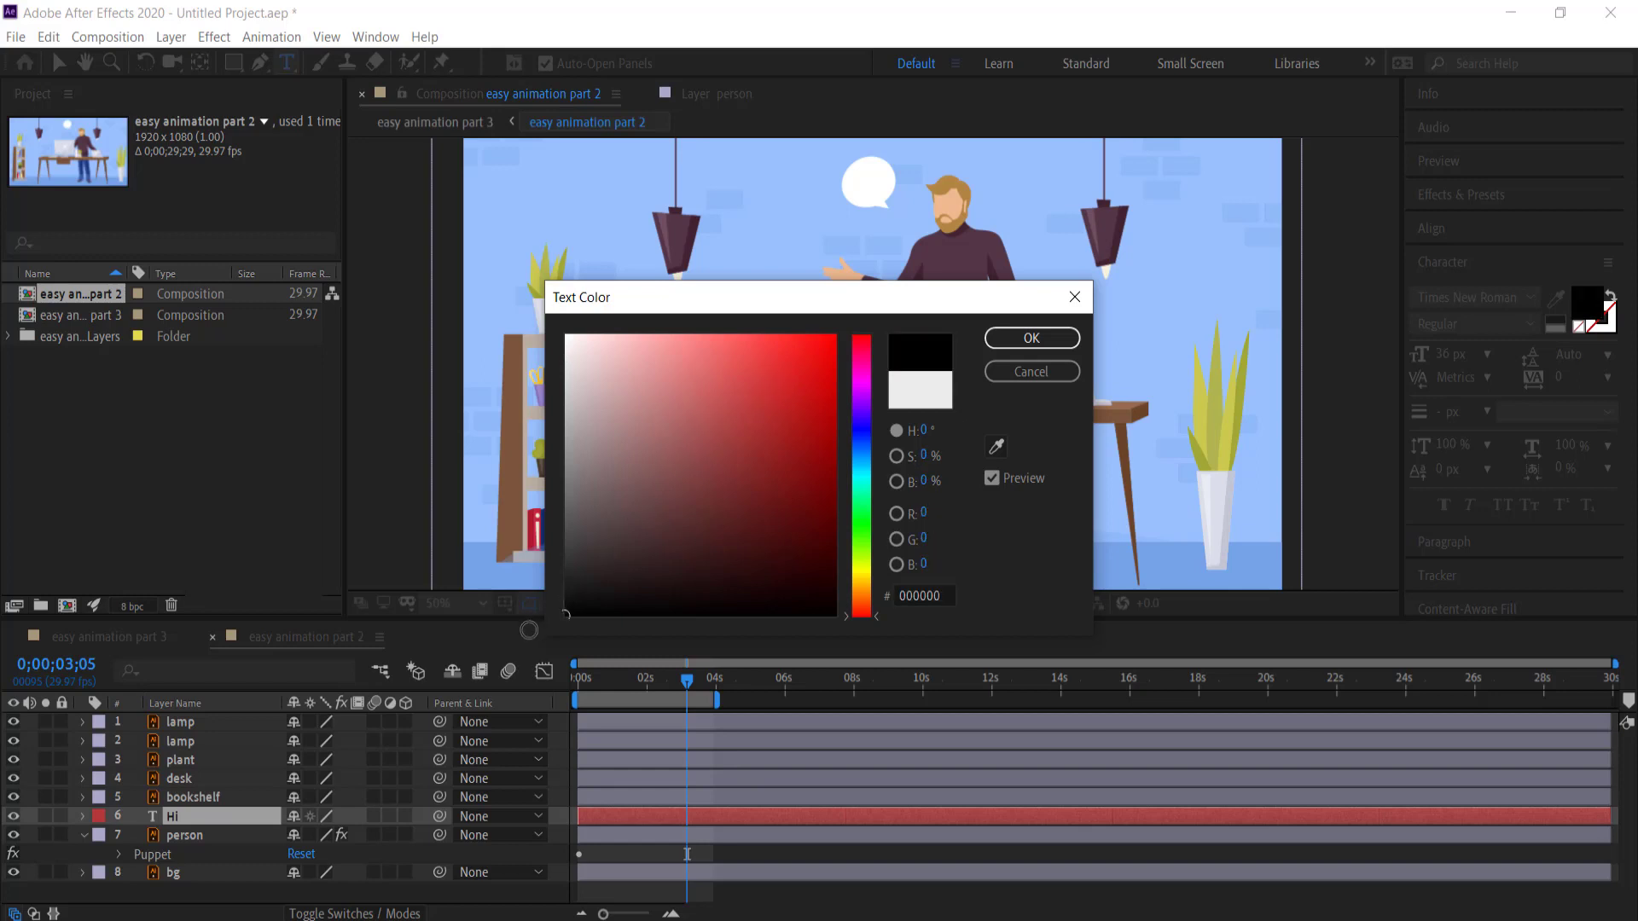
click(1032, 338)
Enlarge the Hi text to 207 px, place it over the speech bubble and move its layer between plant and desk
key(v)
drag(1576, 351, 1613, 351)
drag(919, 341, 869, 190)
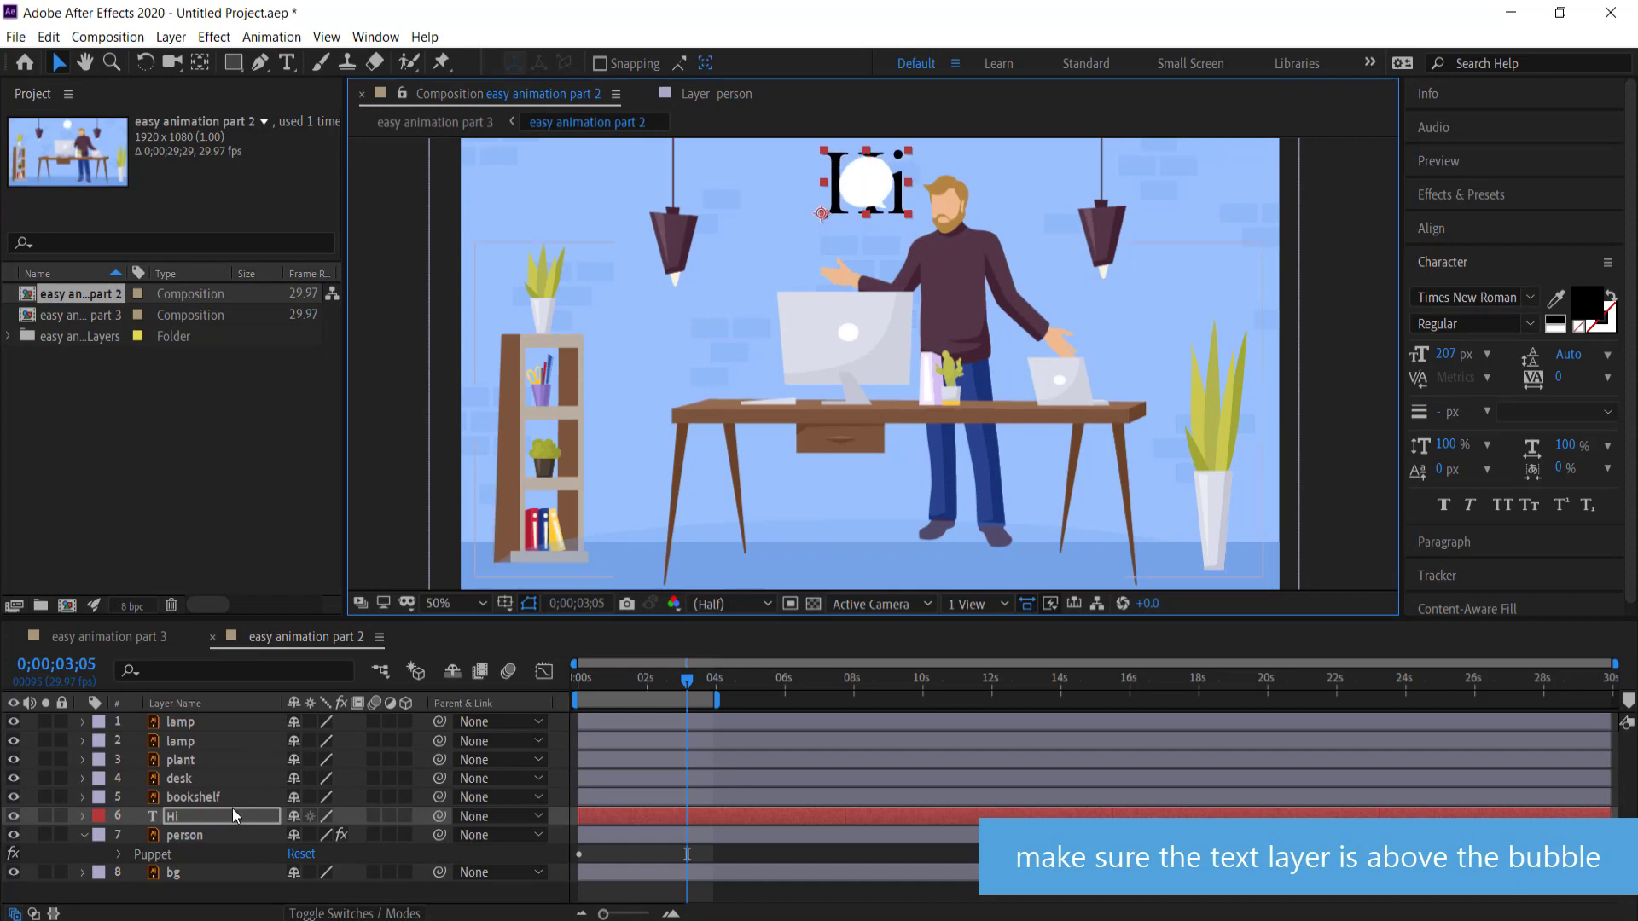
drag(197, 816, 189, 779)
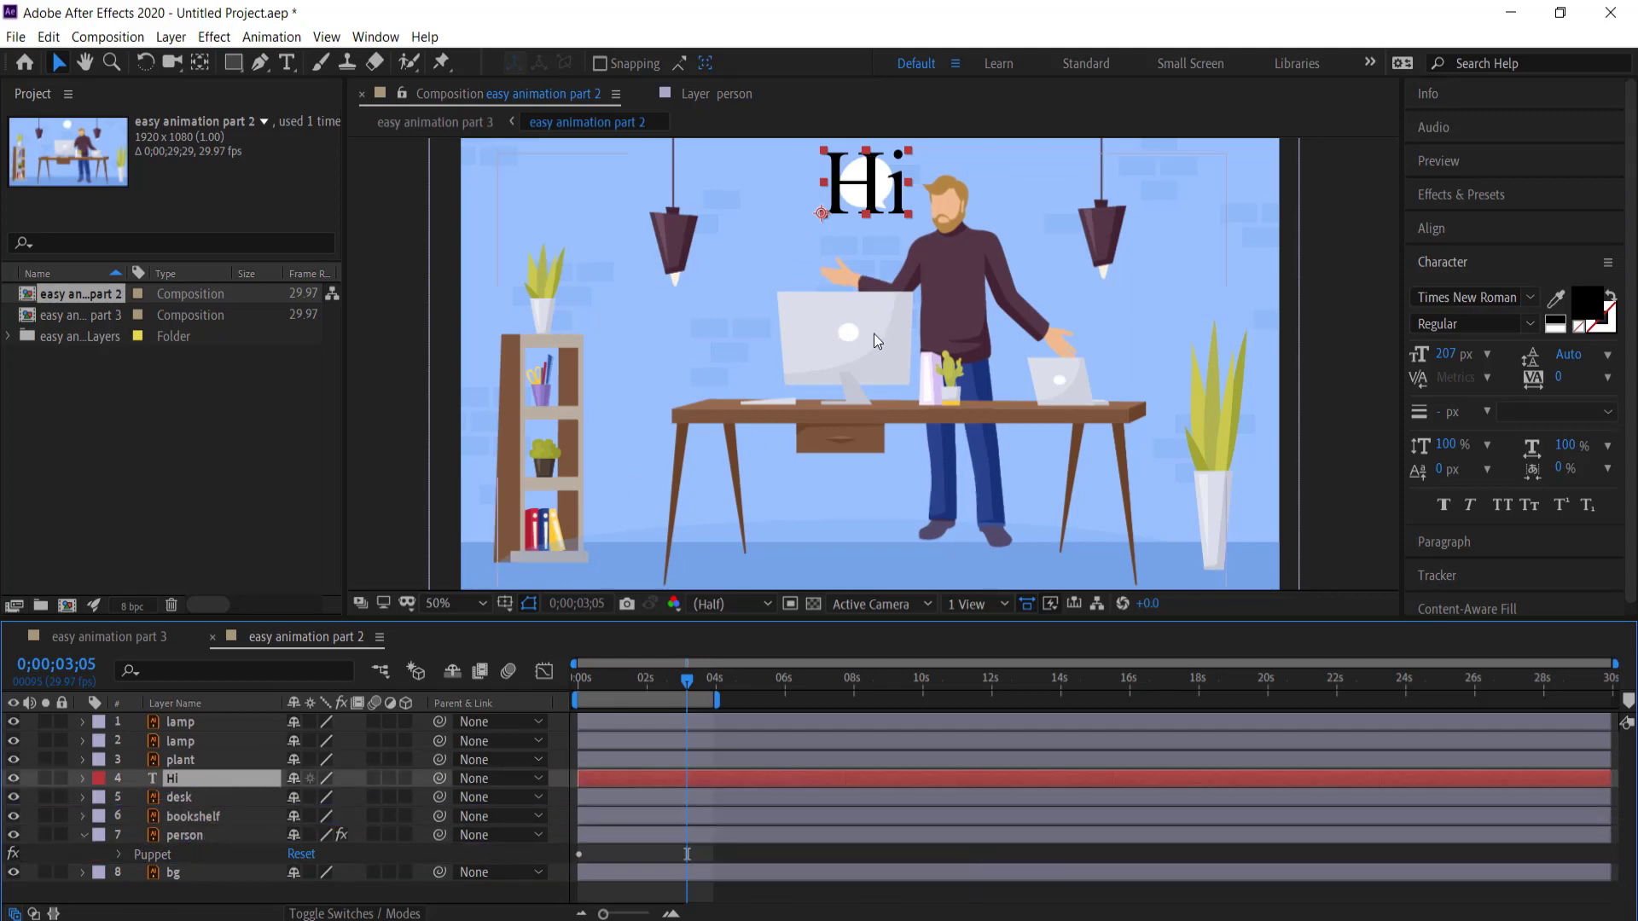
Change the Hi text's font to Trebuchet MS and reduce it to 91 px, fitted inside the speech bubble
click(1531, 304)
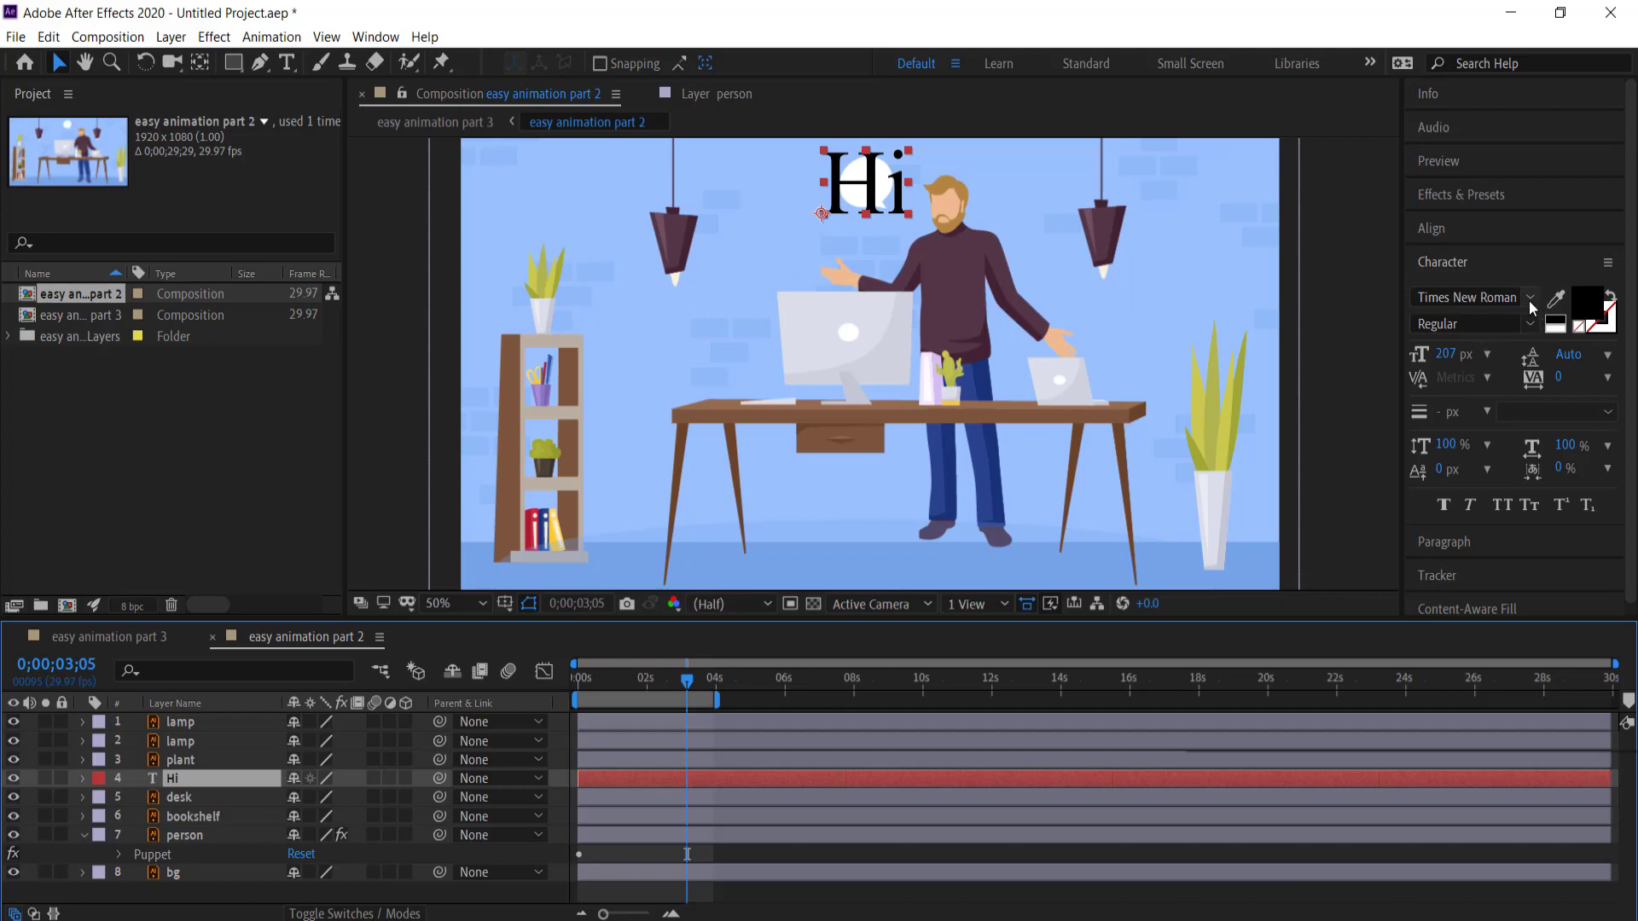
click(1331, 464)
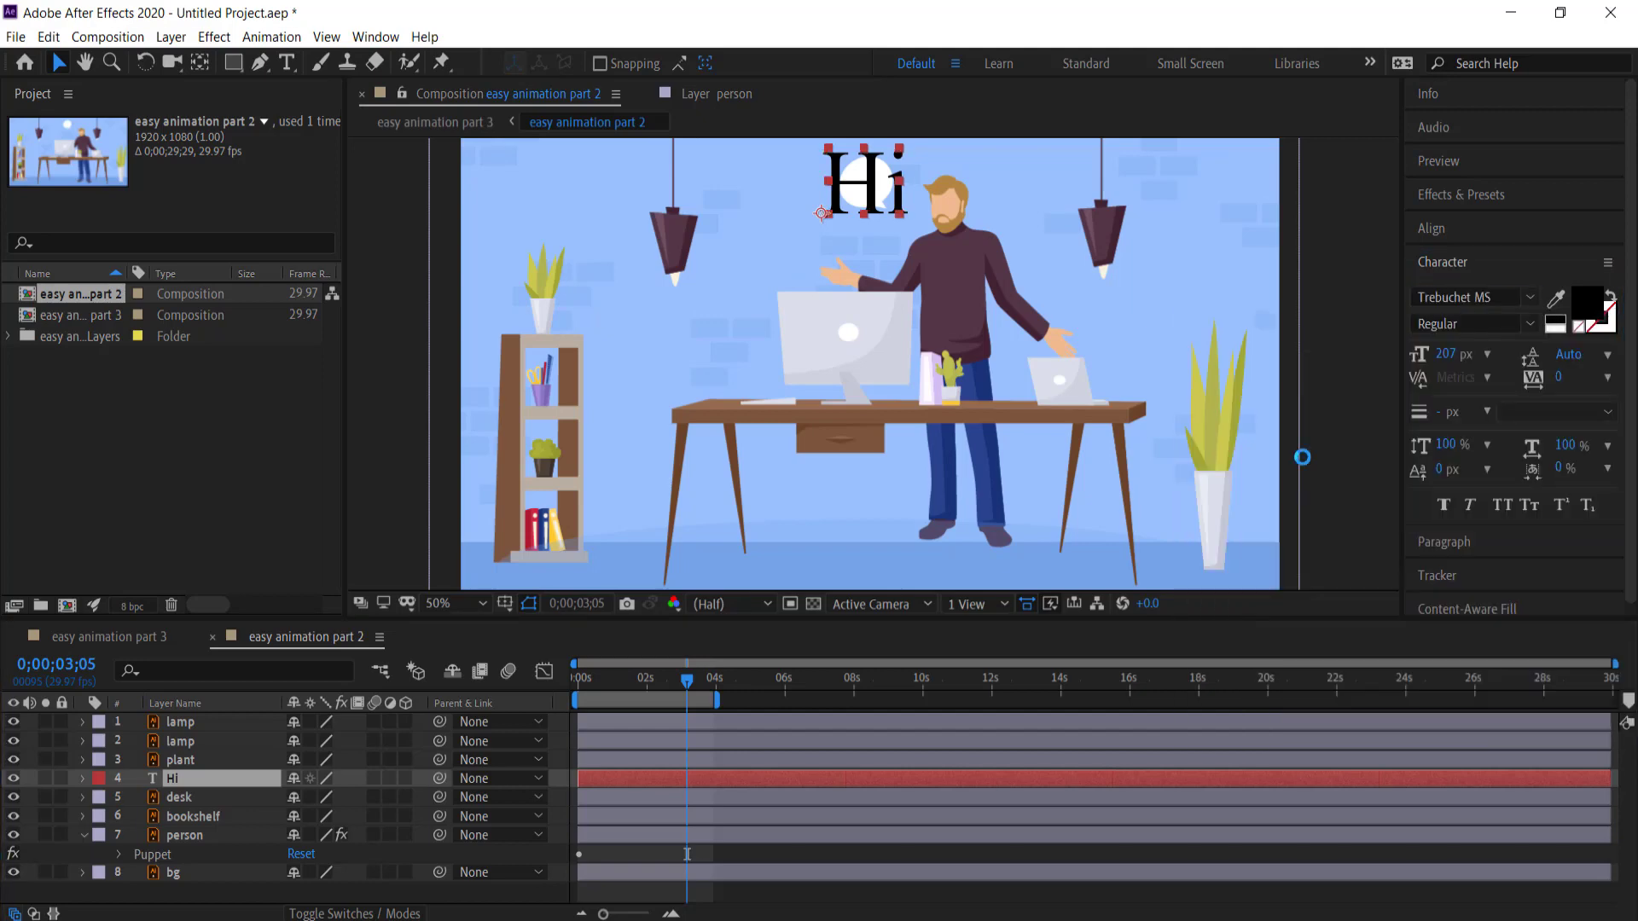
click(201, 778)
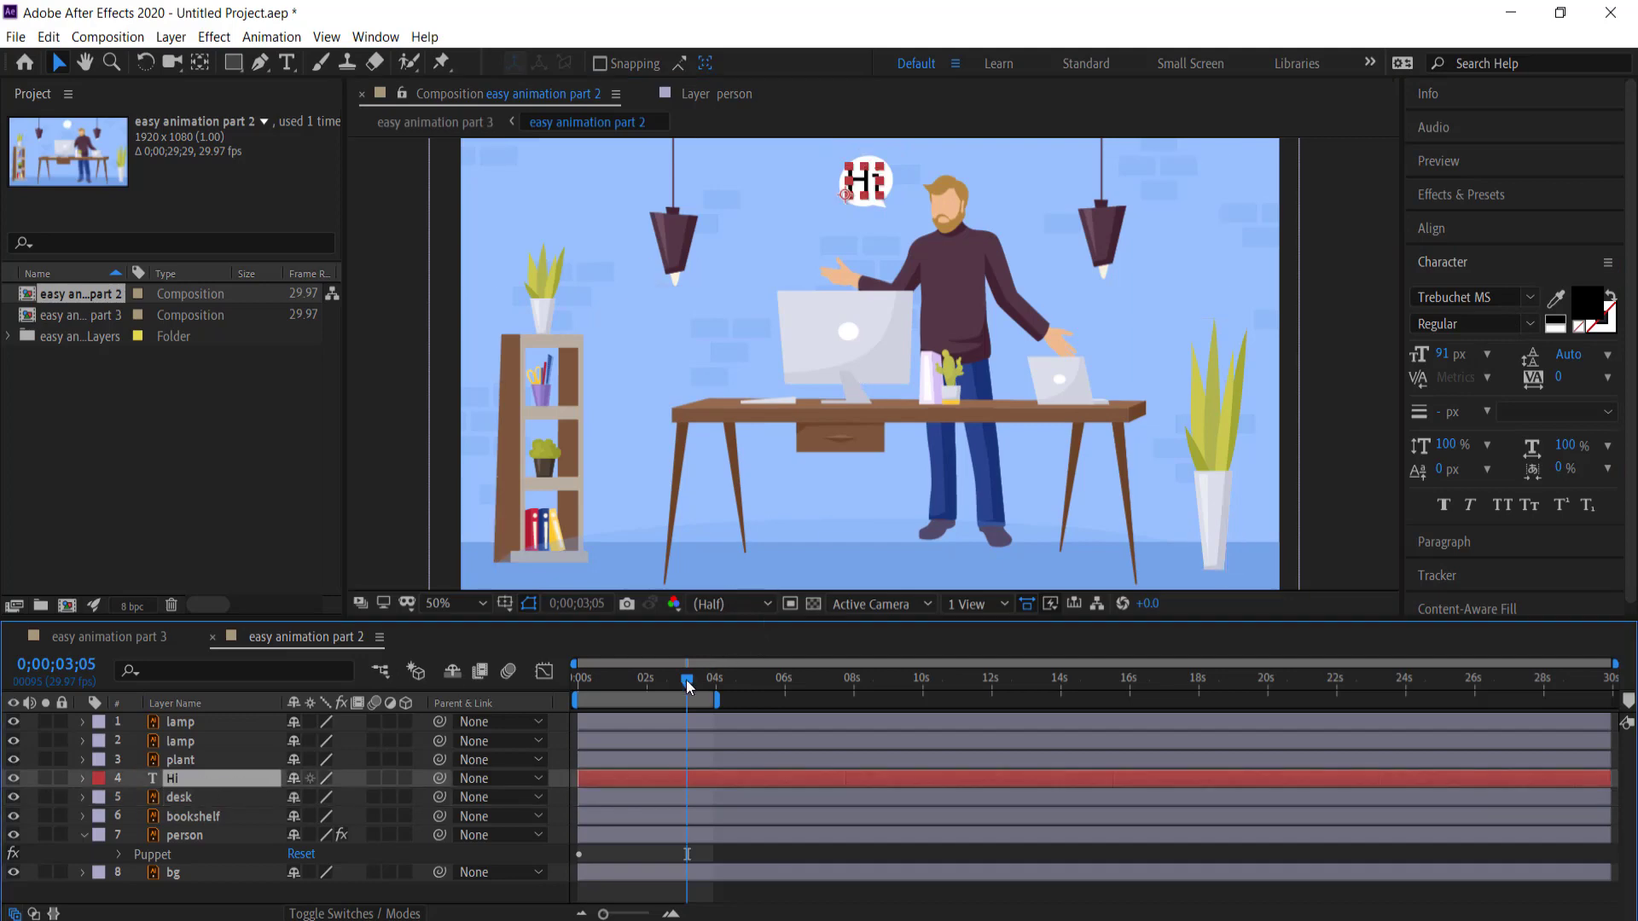
Preview the scene with the Hi text from the start and return the playhead to 0;00;00;00
key(Home)
key(space)
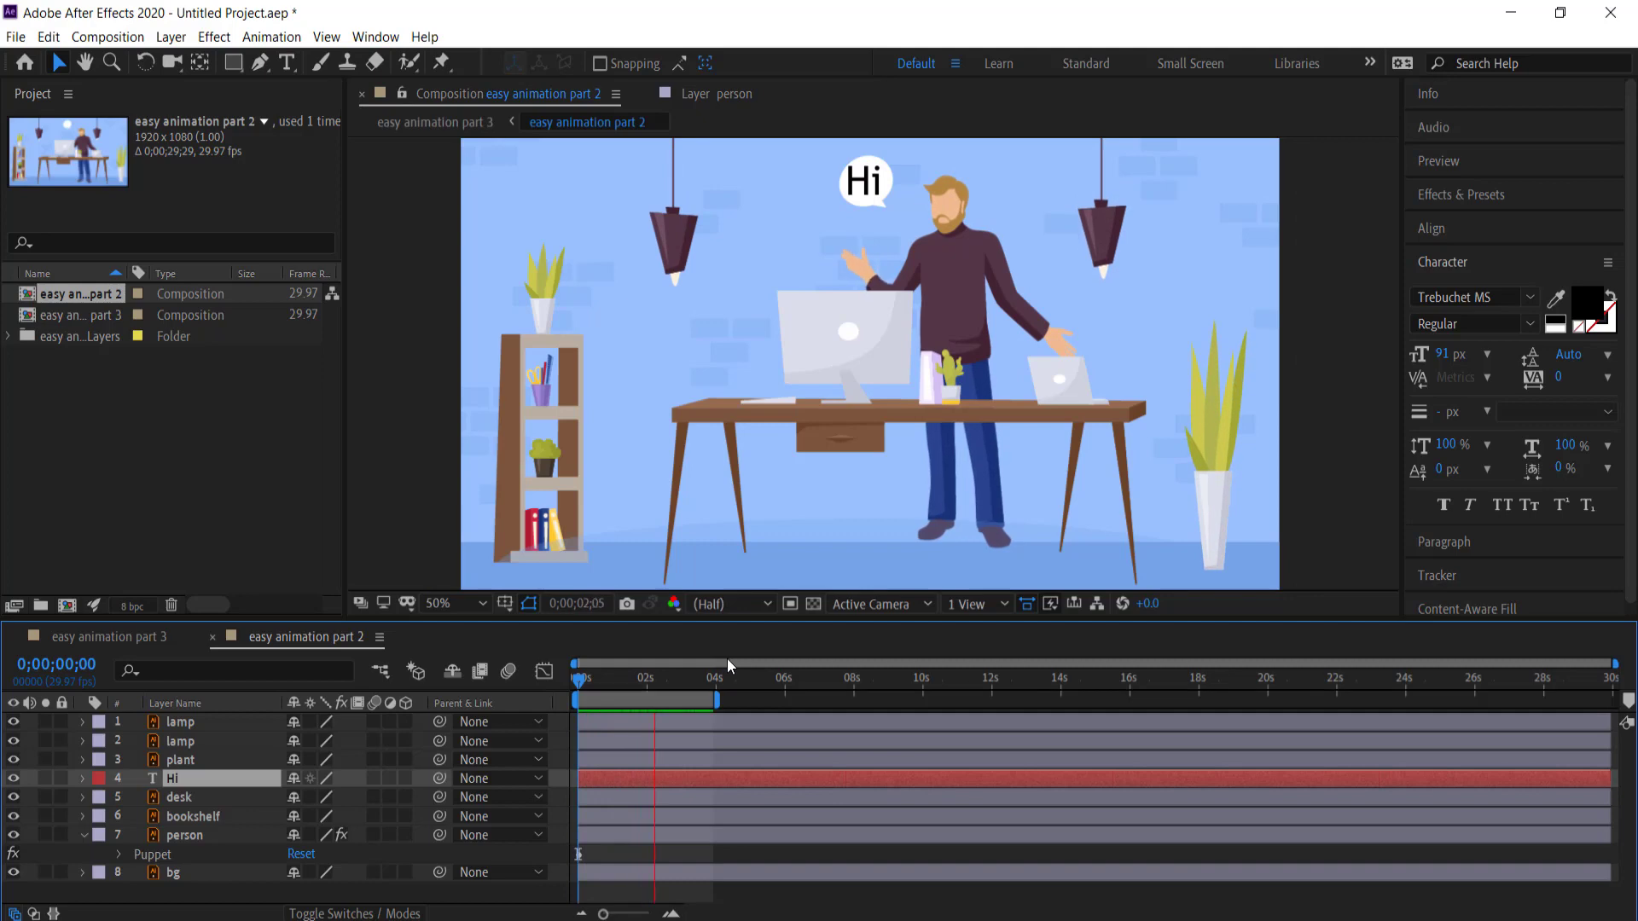
key(space)
drag(696, 679, 579, 679)
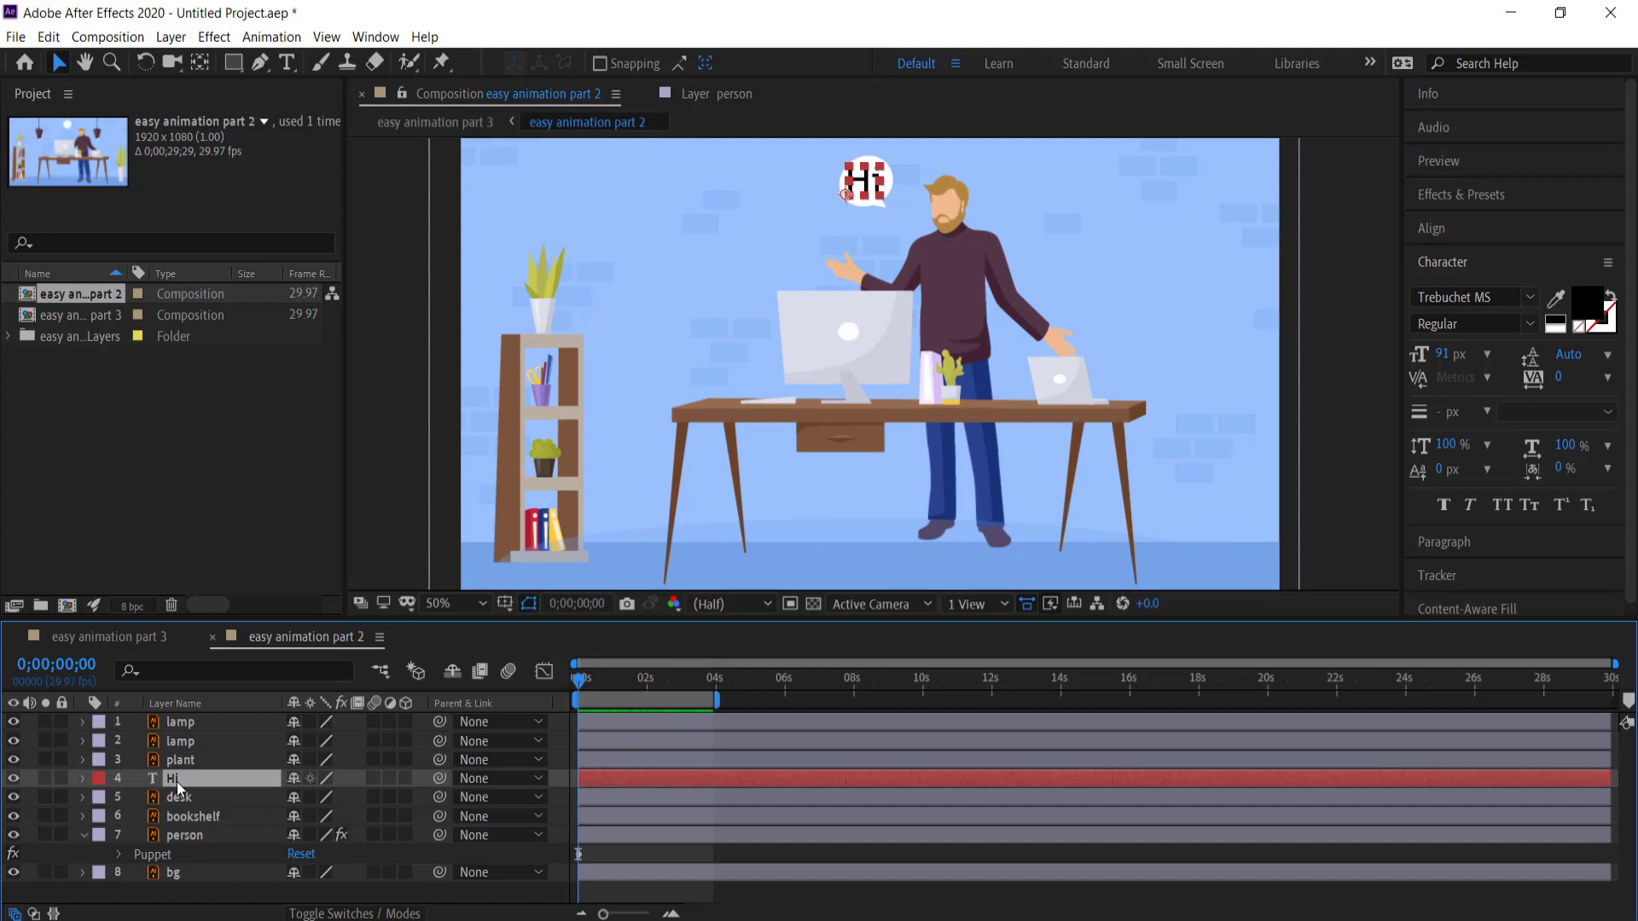
Keyframe the Hi layer's Opacity at 100% at 0;00;01;27 and 0% at 0;00;00;00
click(84, 777)
click(102, 816)
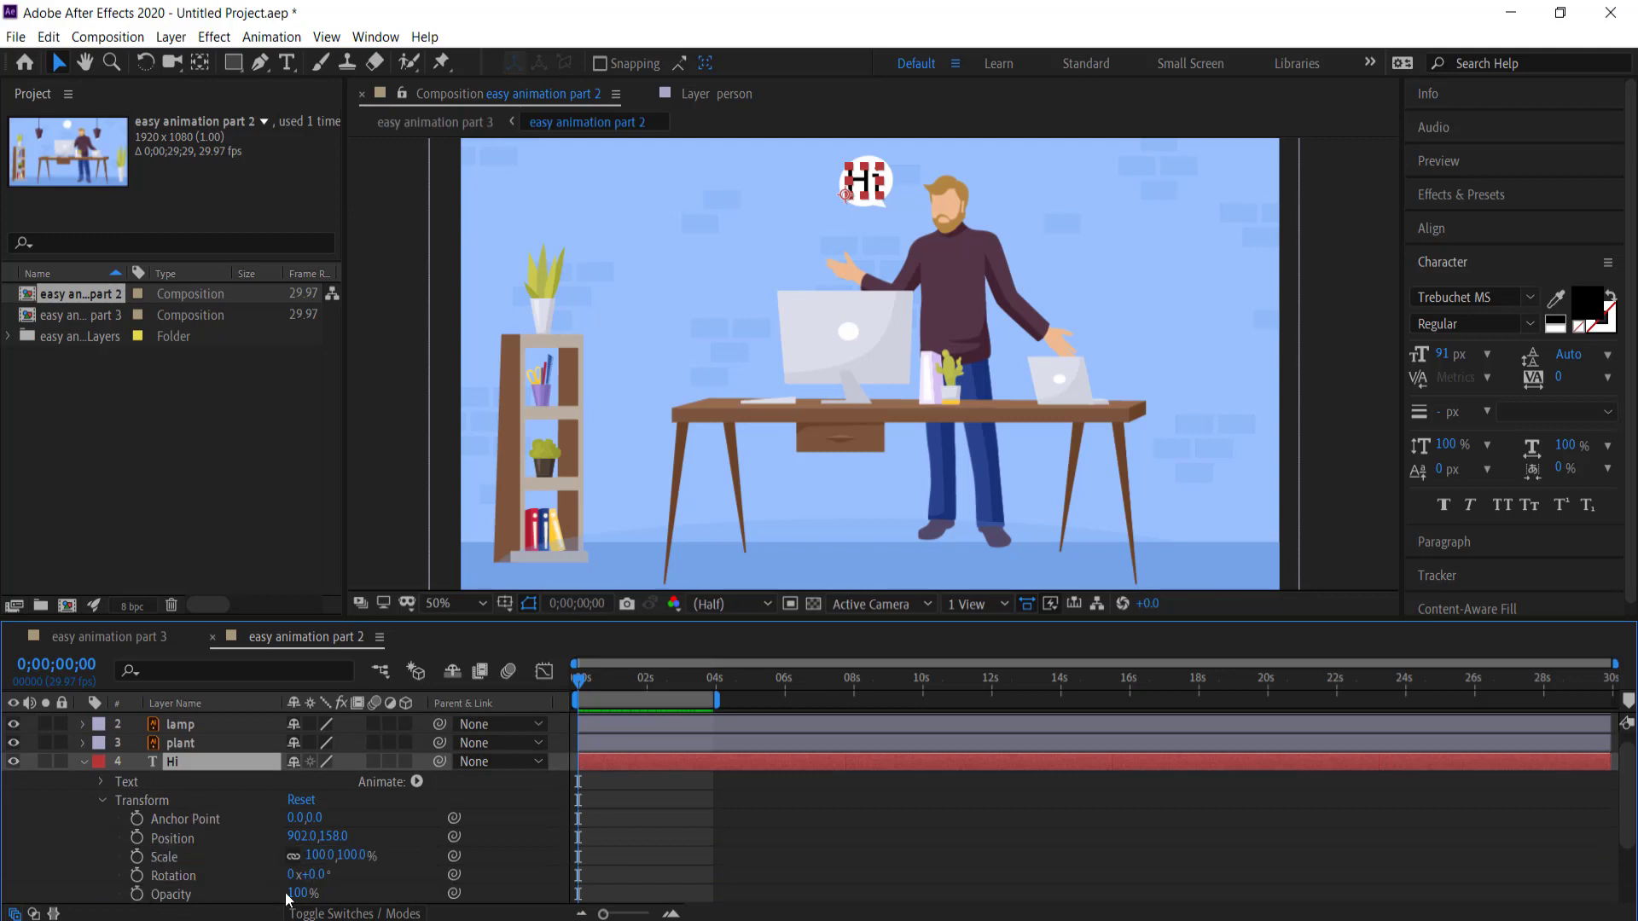
drag(651, 684, 560, 686)
click(137, 894)
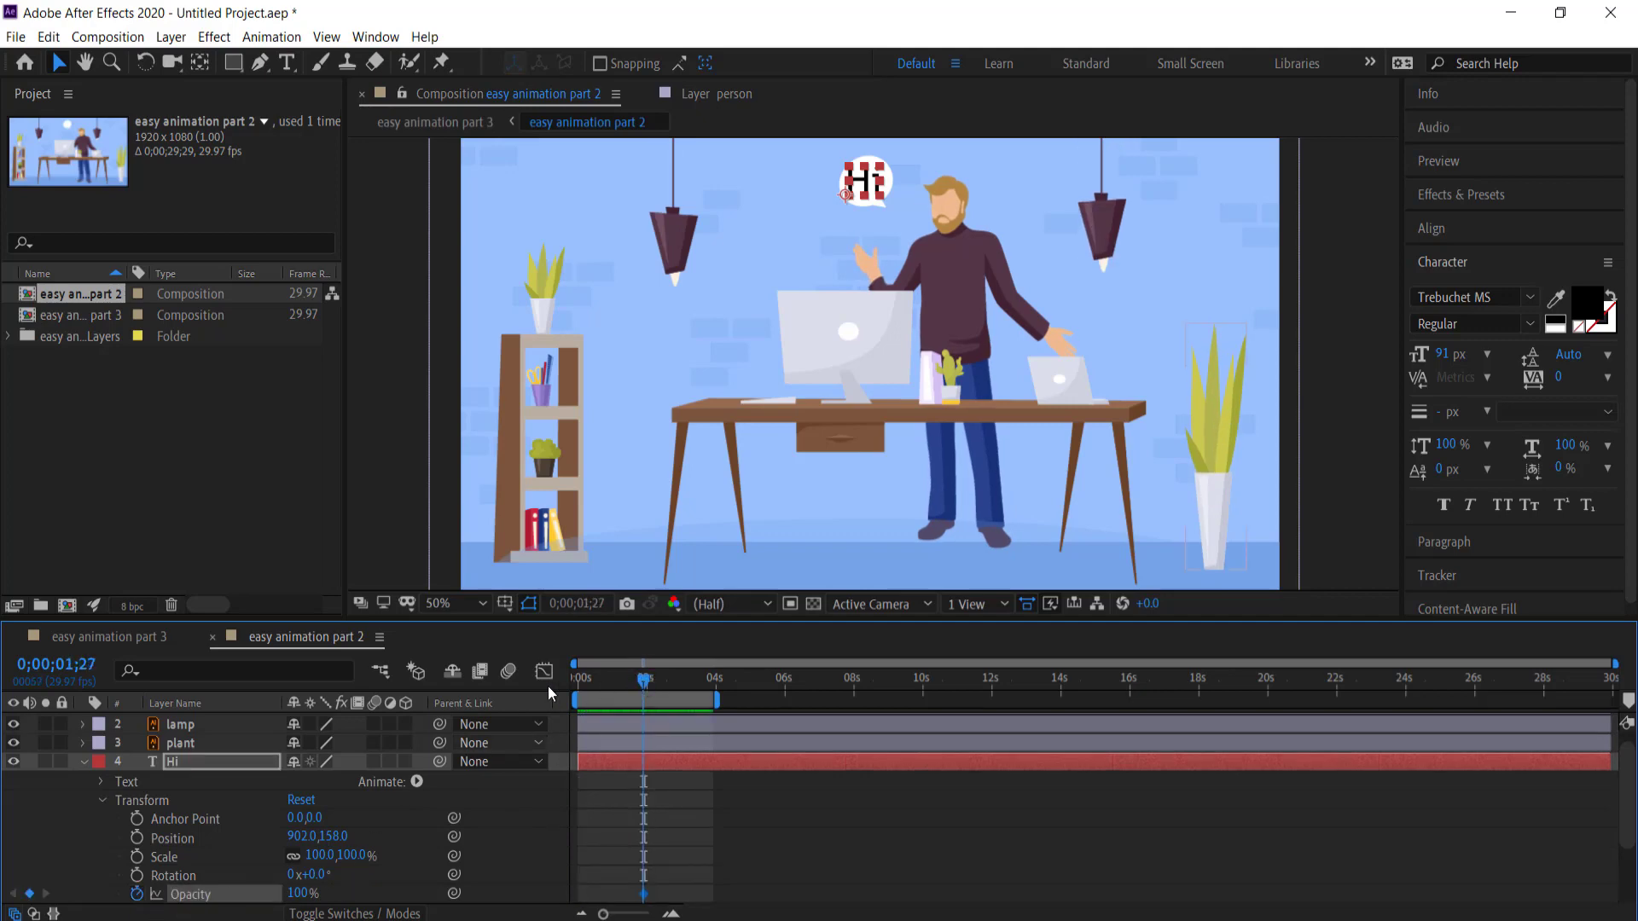
click(301, 894)
text(0)
key(Return)
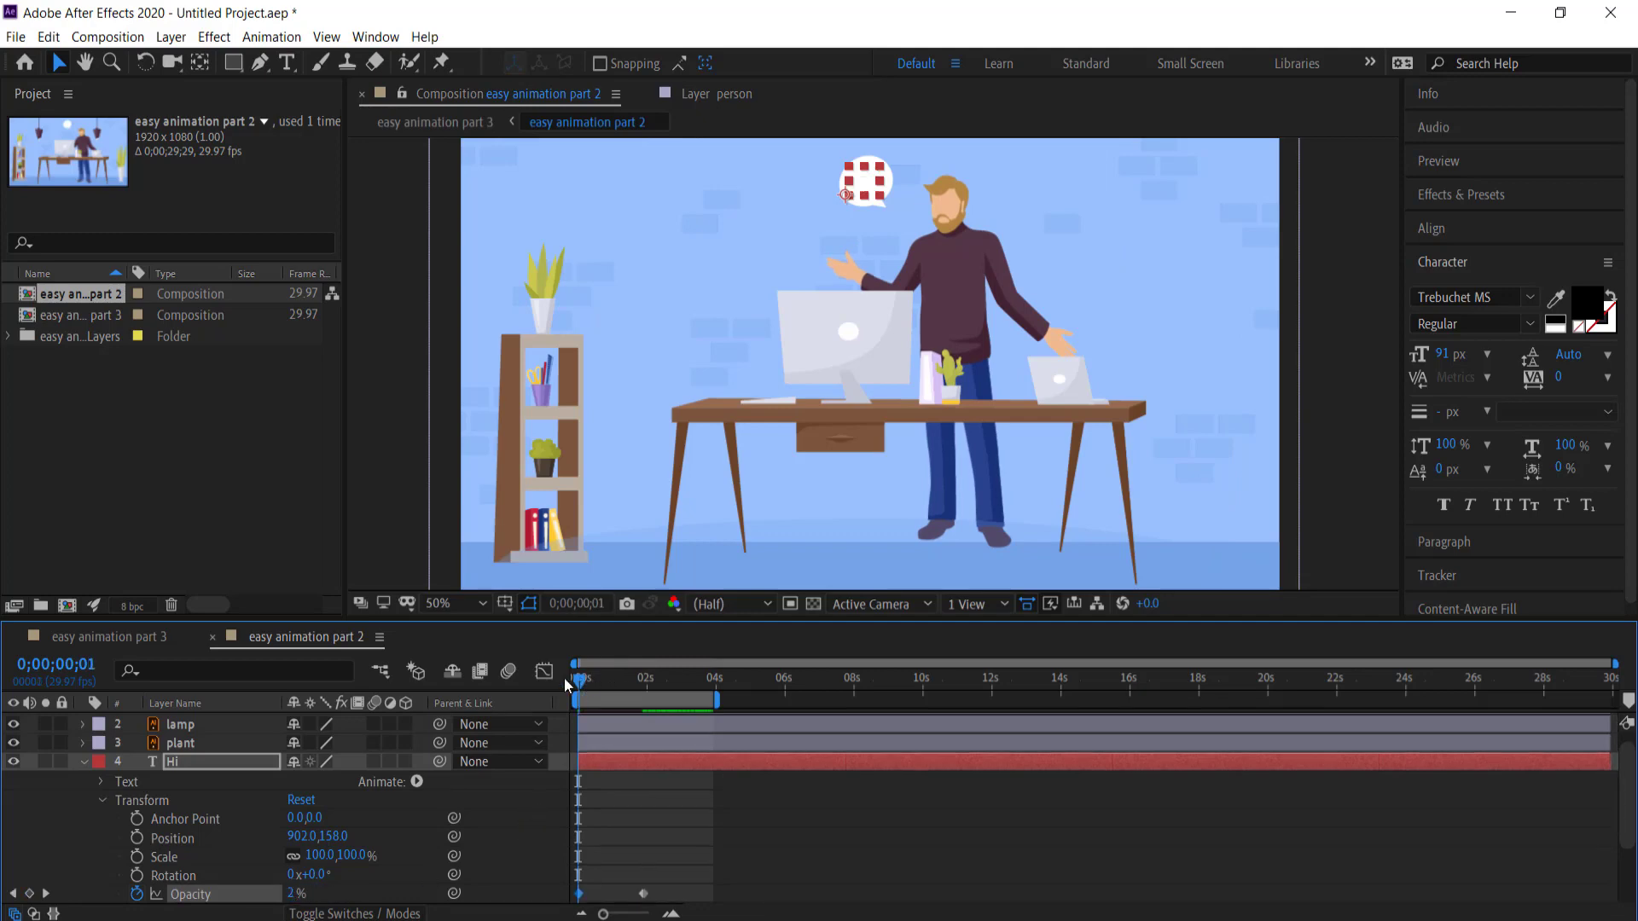
Preview the Hi text's fade-in from 0;00;00;00
key(space)
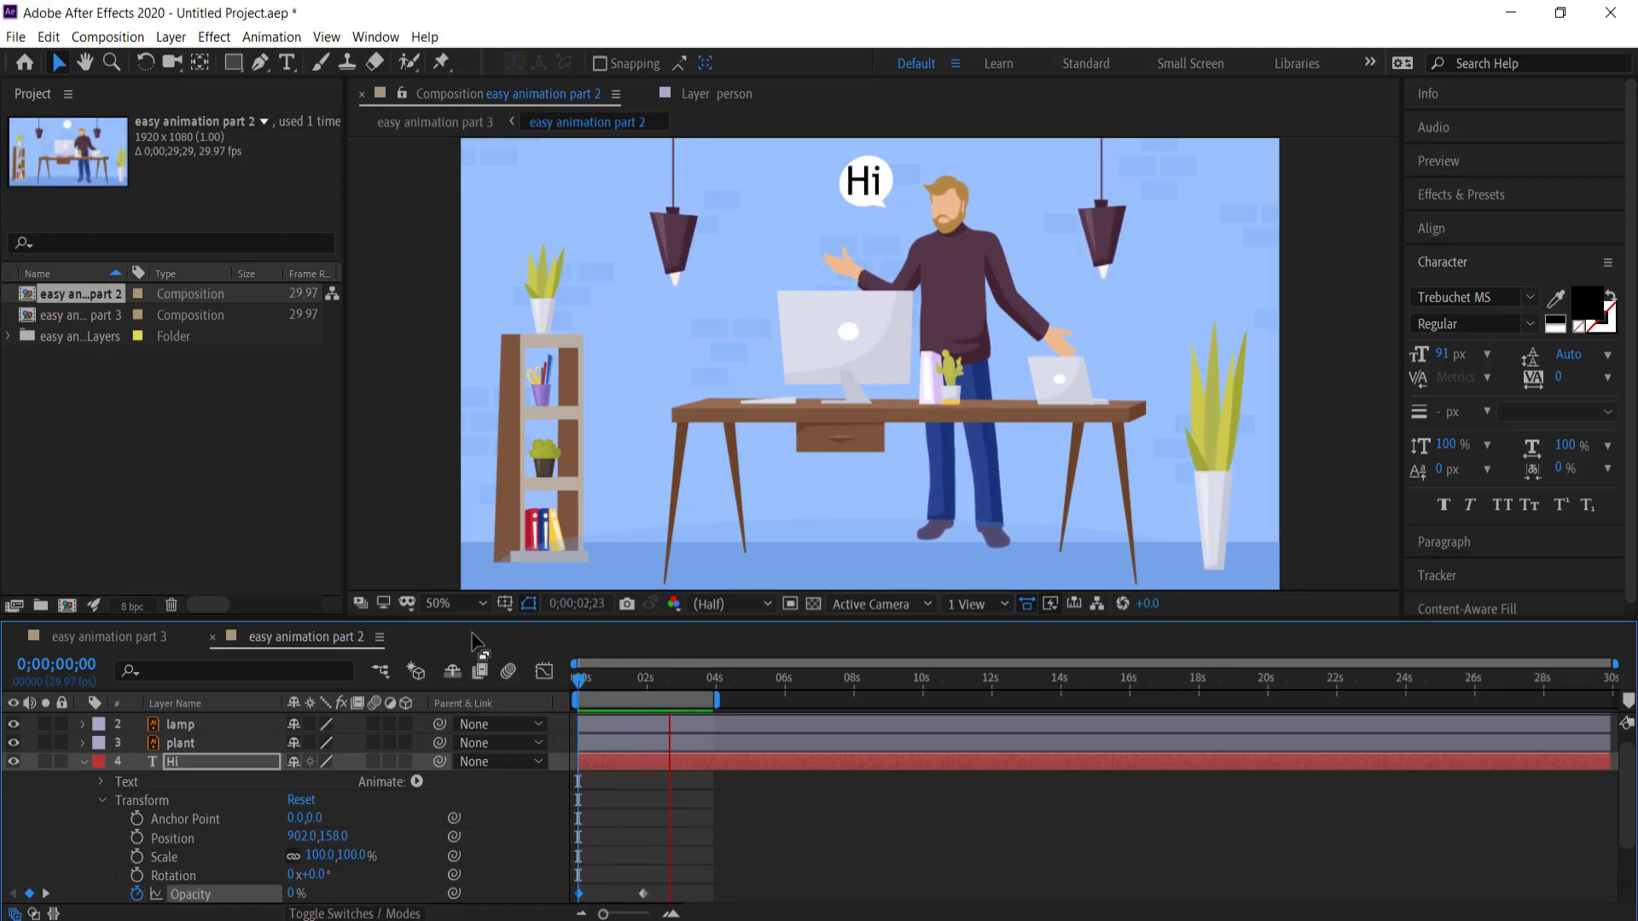
key(space)
key(Home)
key(comma)
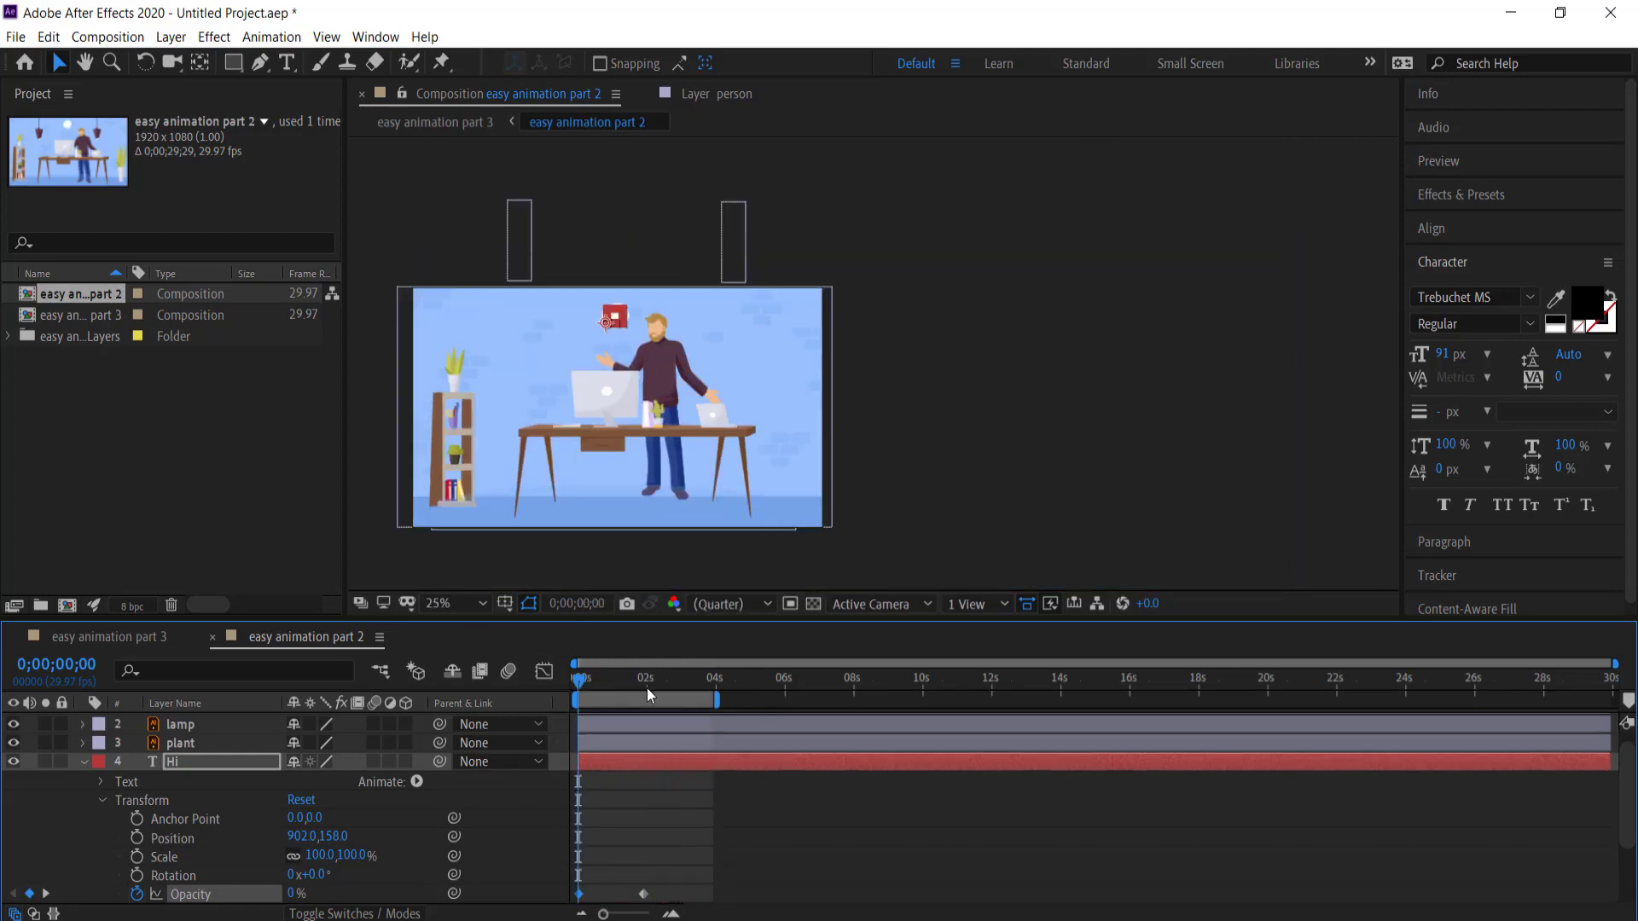
Collapse the Hi layer's properties and set the playhead back to 0;00;00;00
click(82, 762)
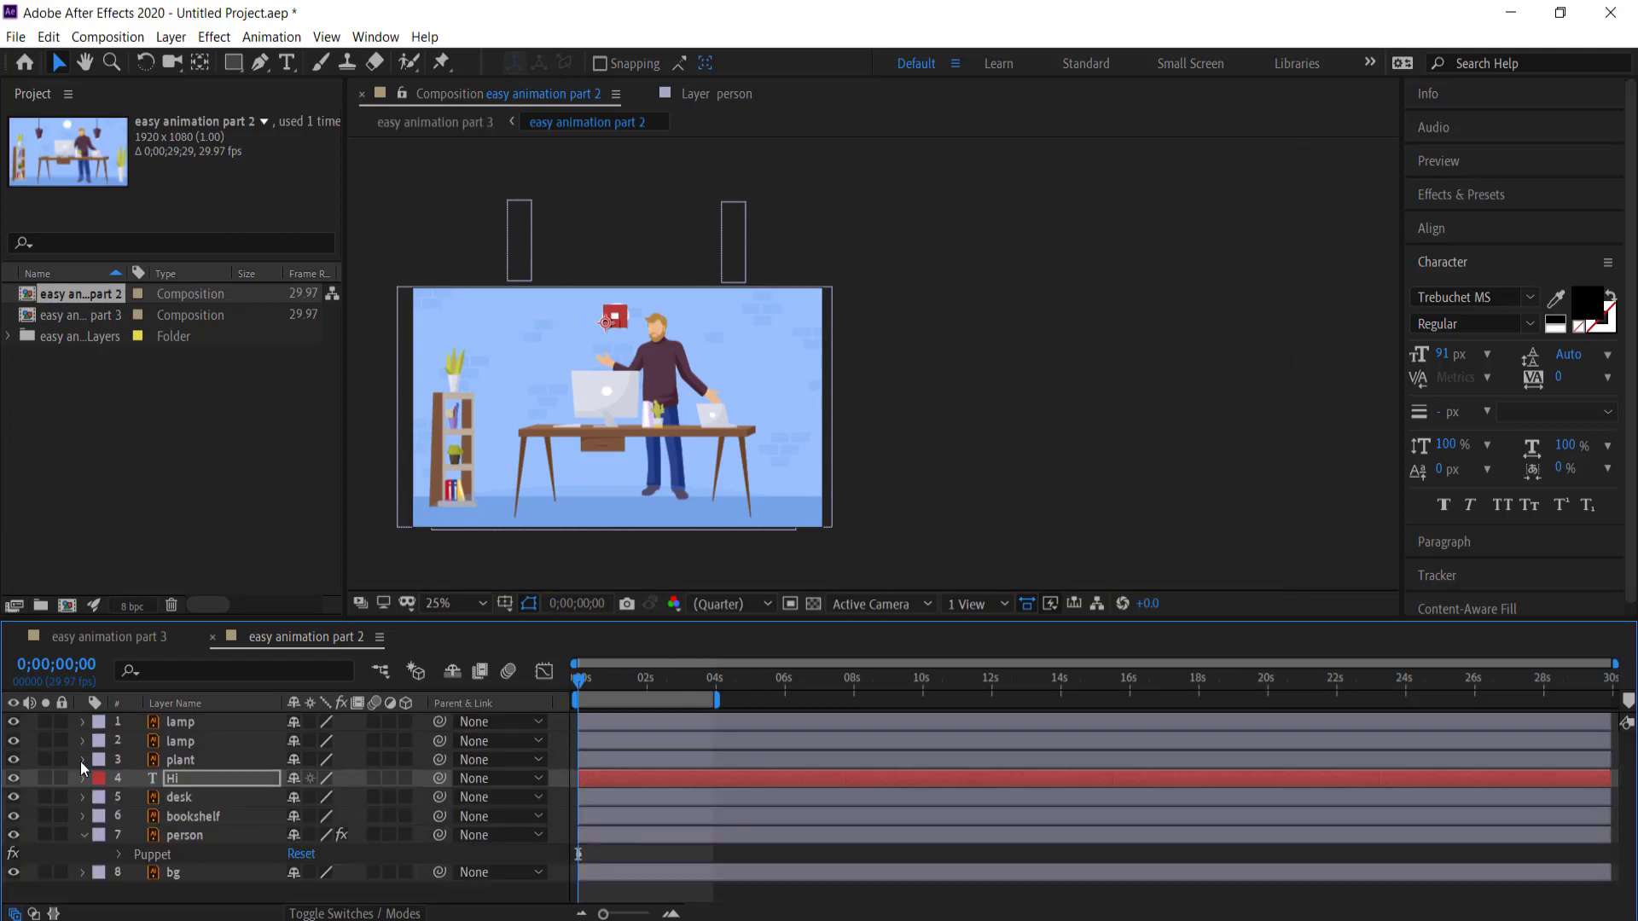
scroll(491, 539, up, 2)
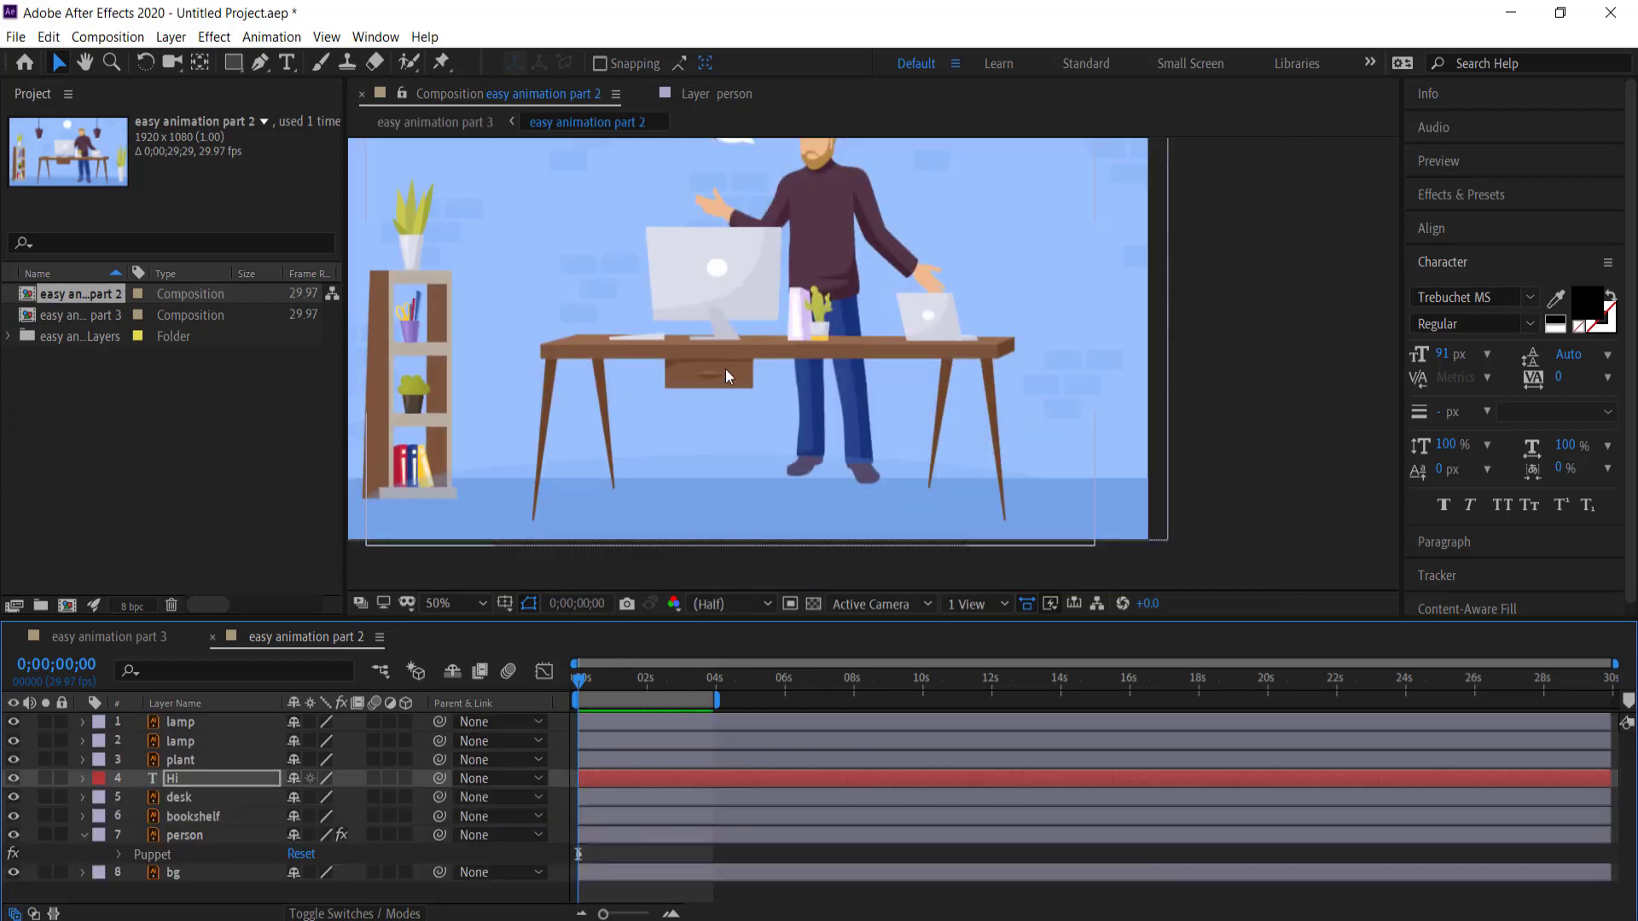
scroll(734, 407, down, 2)
click(596, 686)
drag(635, 690, 524, 688)
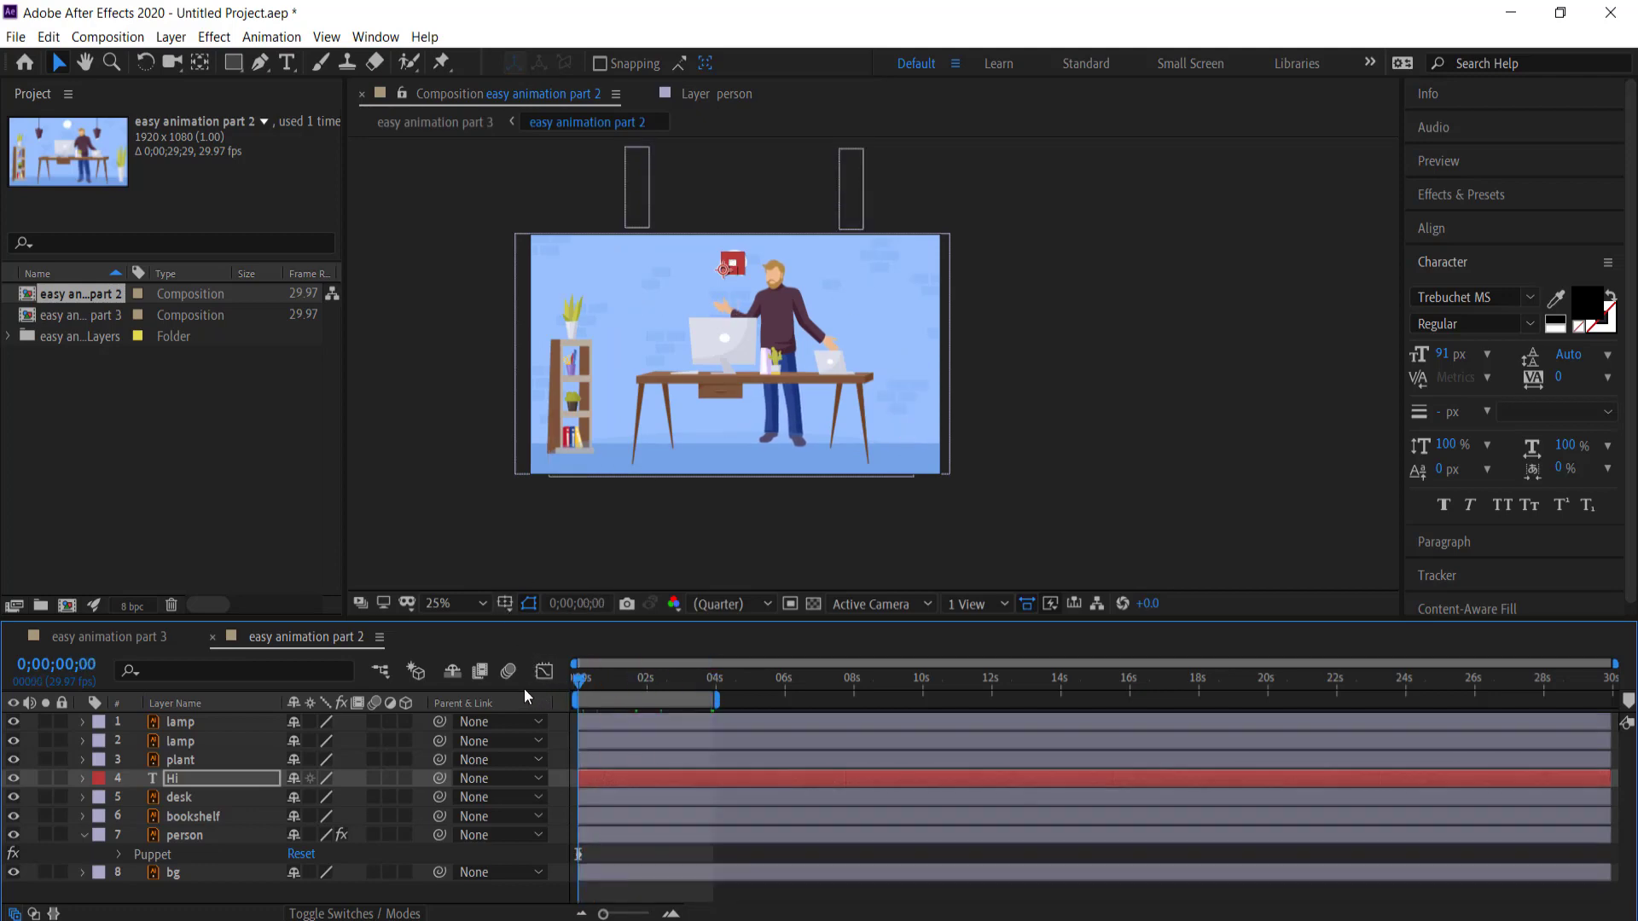
Add a null object and move it to the top of the layer stack
right_click(201, 891)
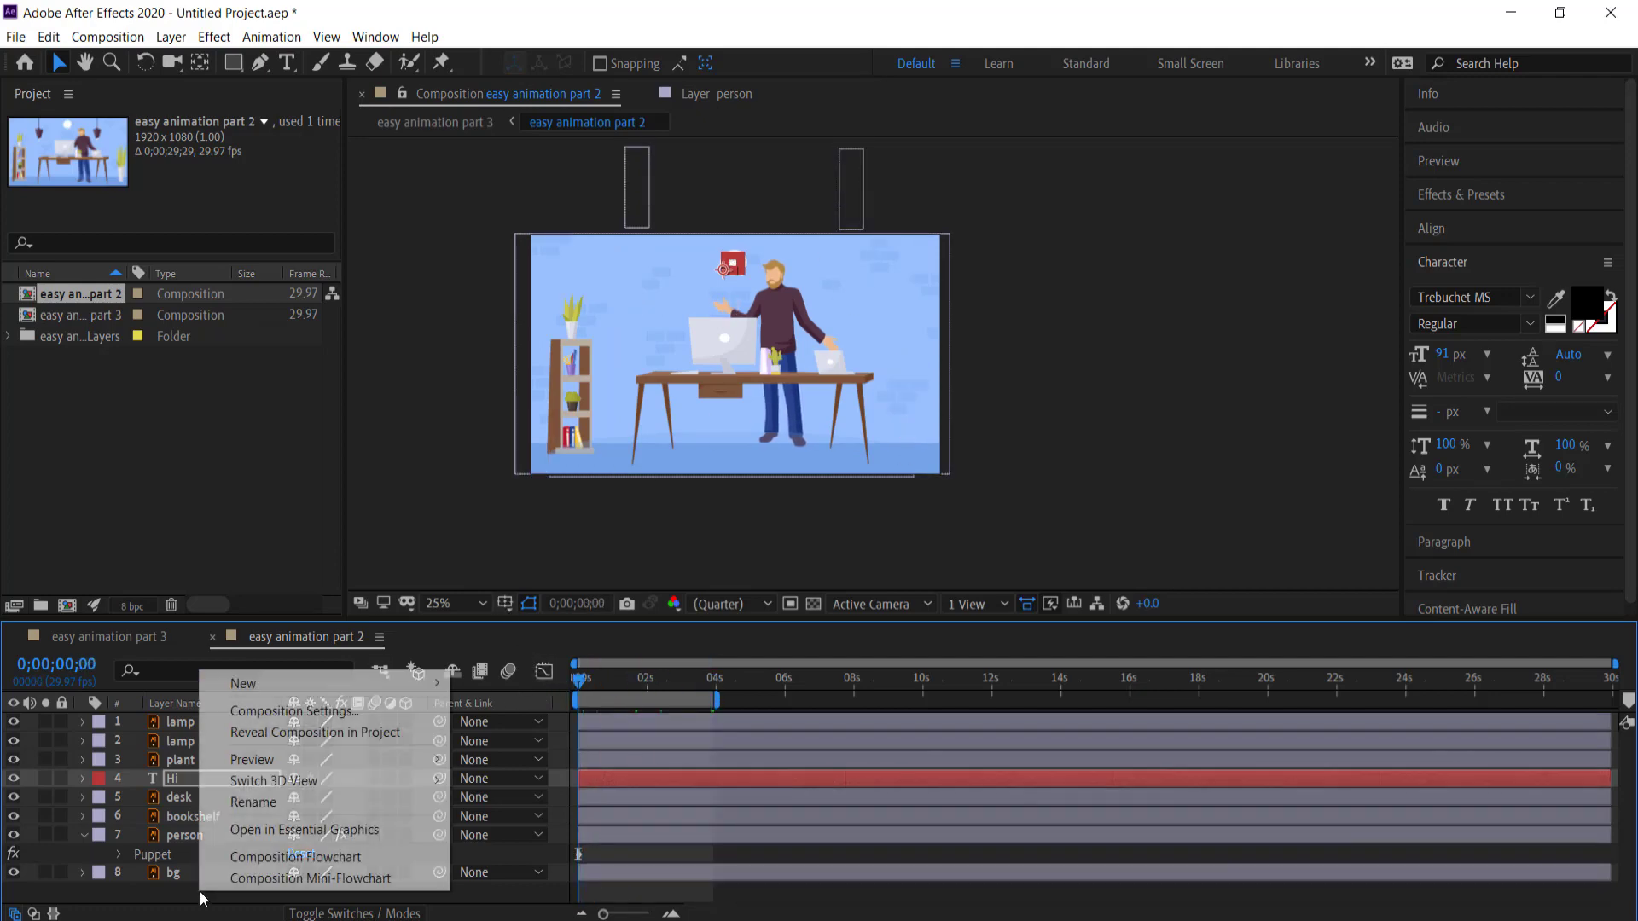
mouse_move(316, 689)
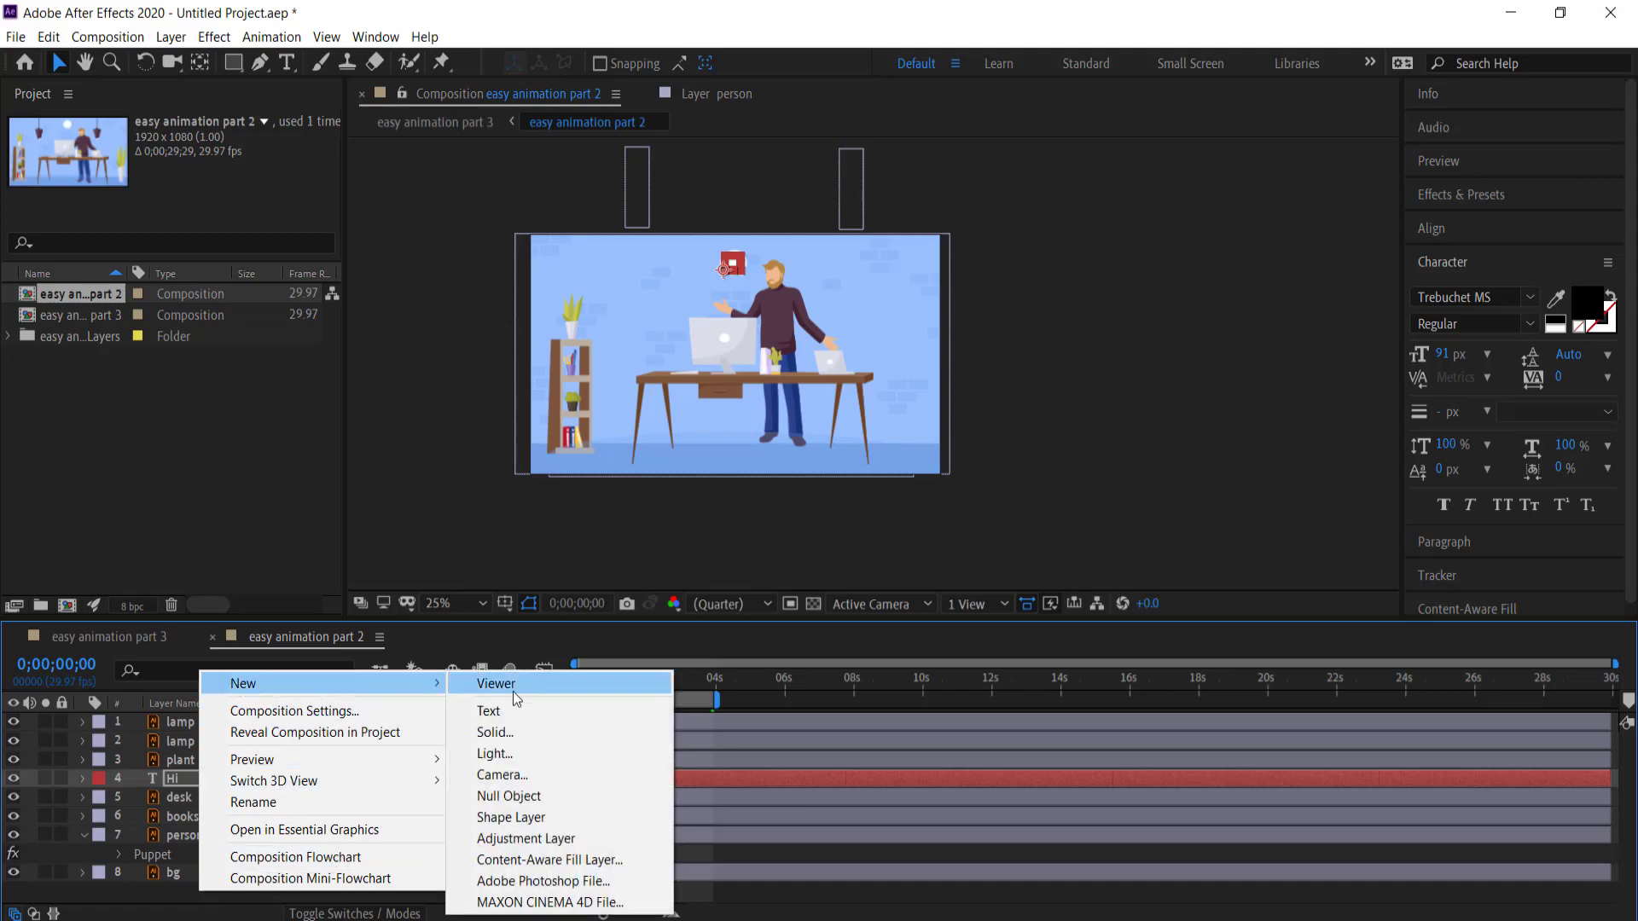
click(521, 792)
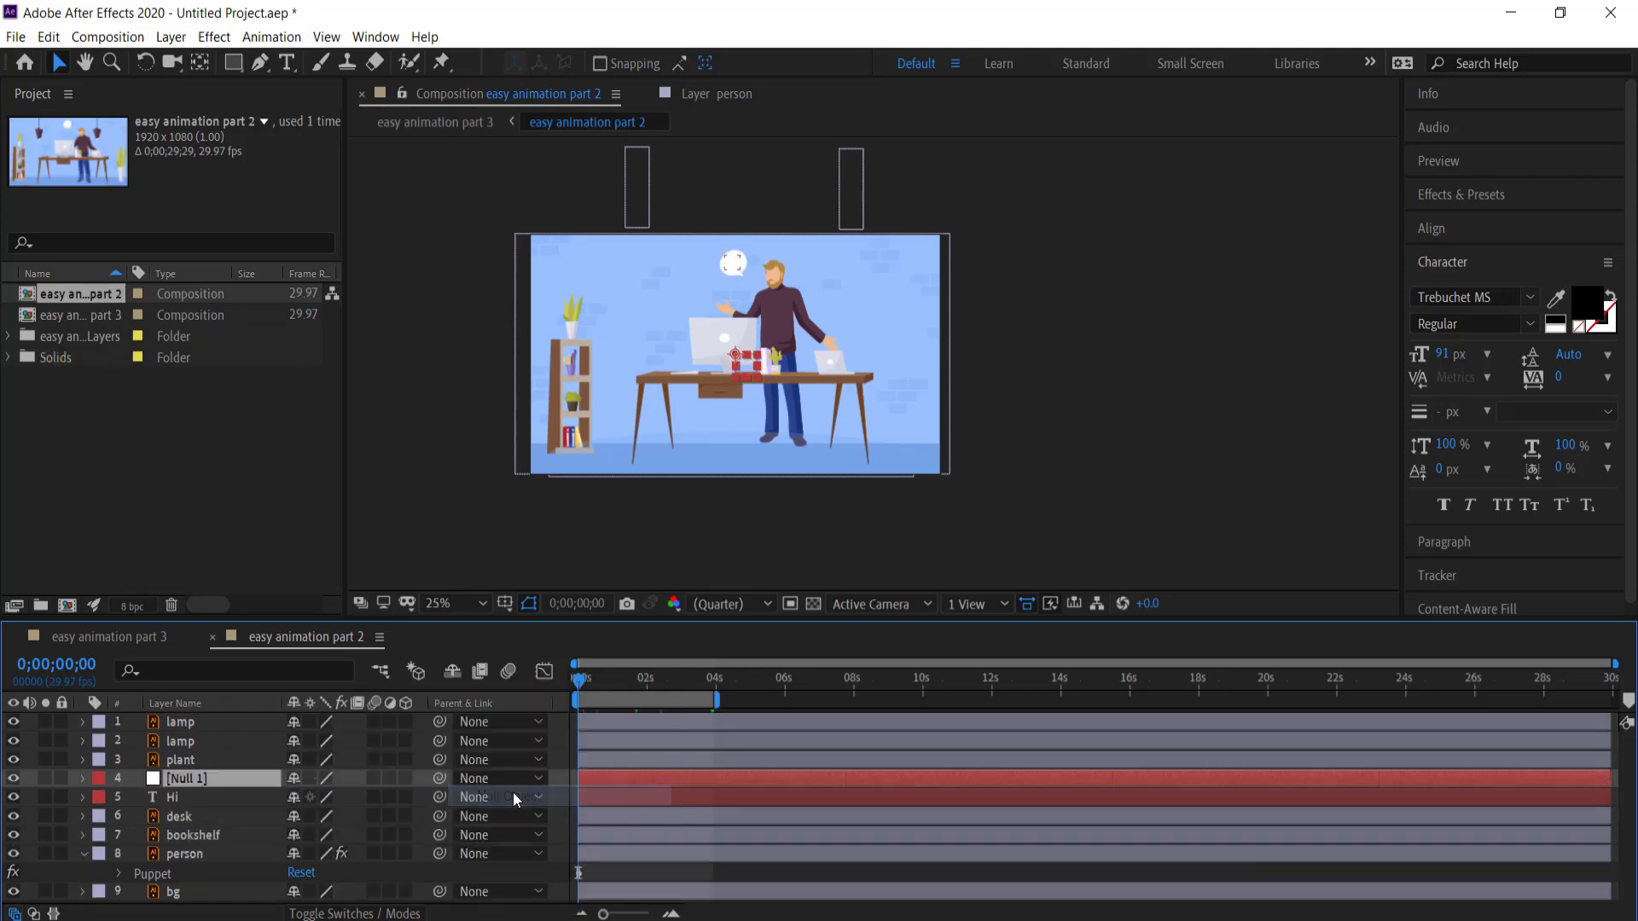
drag(202, 756, 205, 721)
Collapse the person layer and parent every layer from the first lamp through bg to Null 1
click(217, 741)
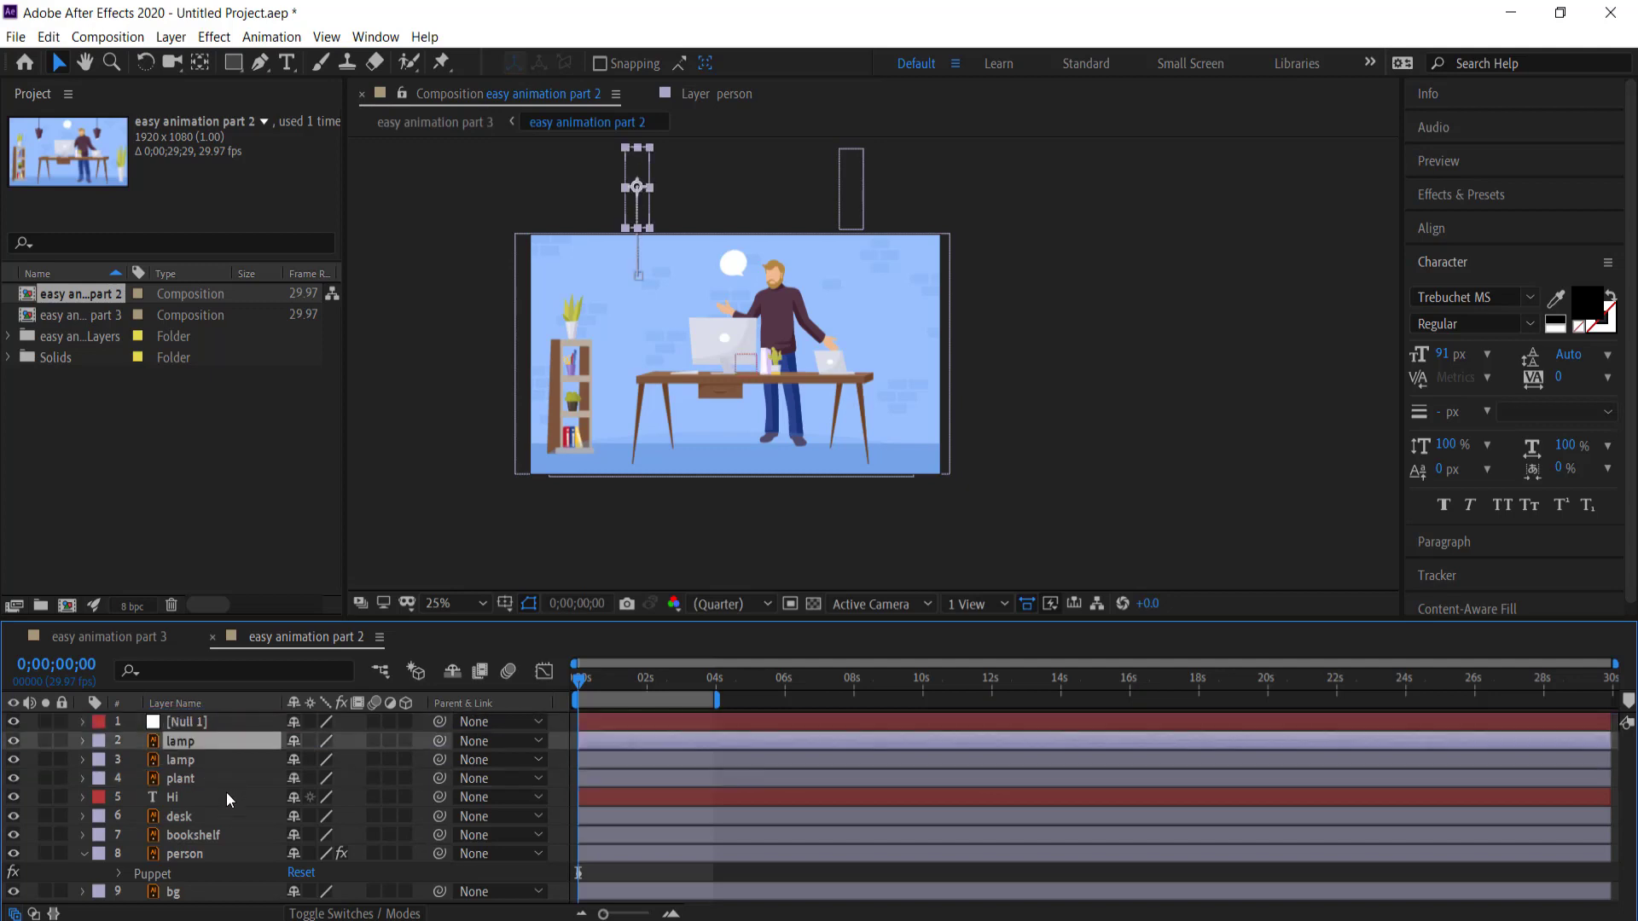
click(83, 851)
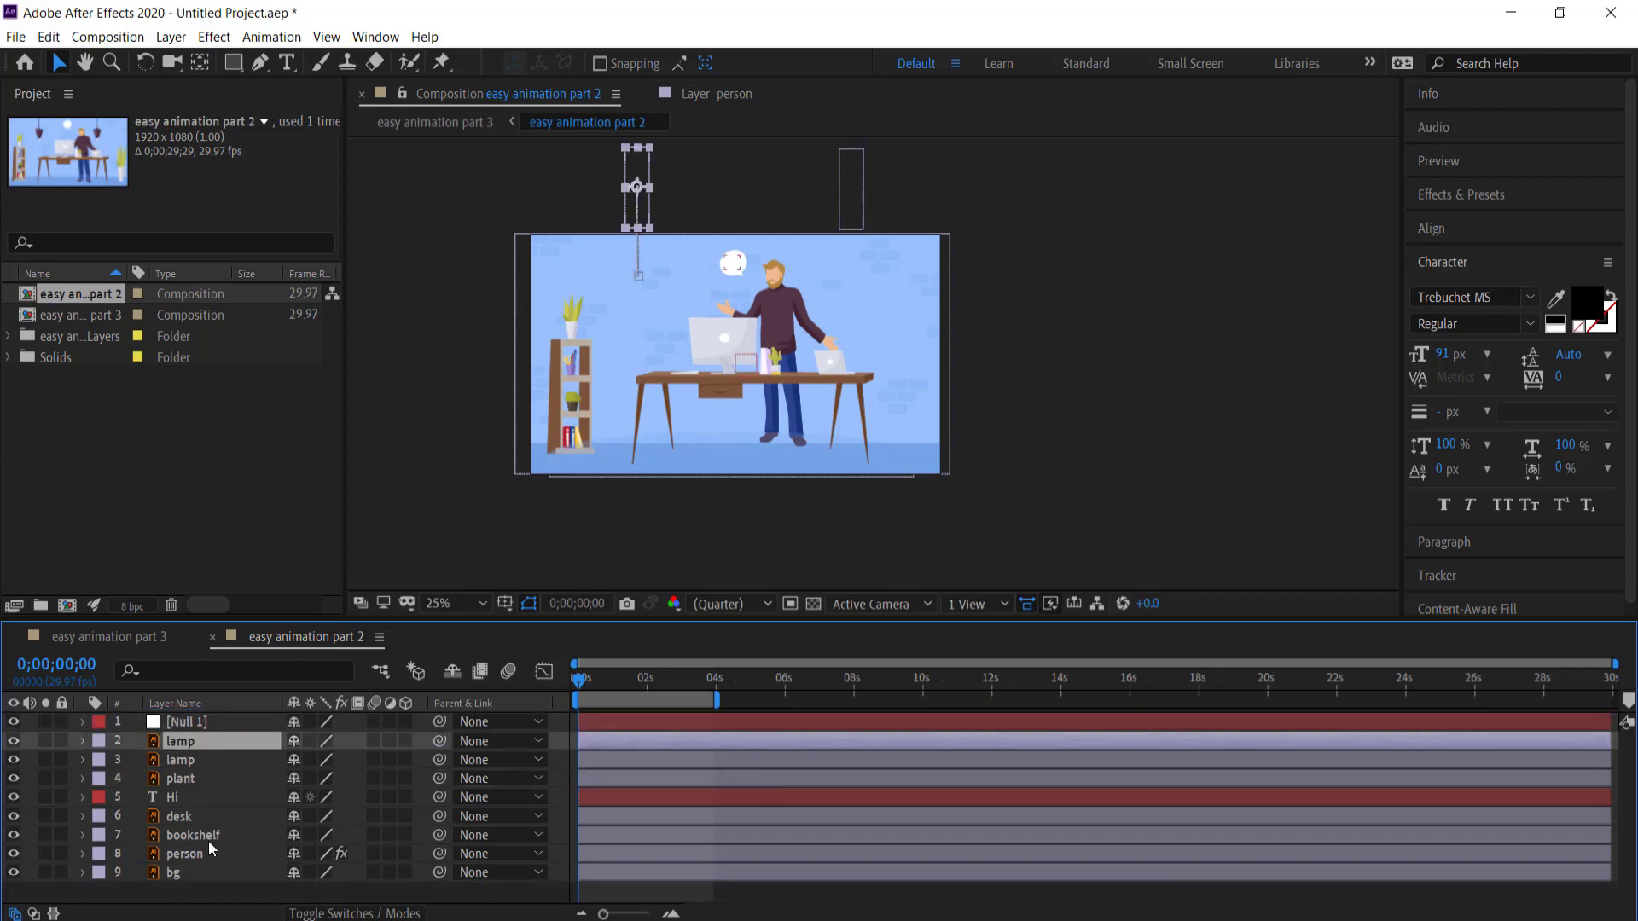
shift+click(196, 867)
drag(439, 741, 213, 724)
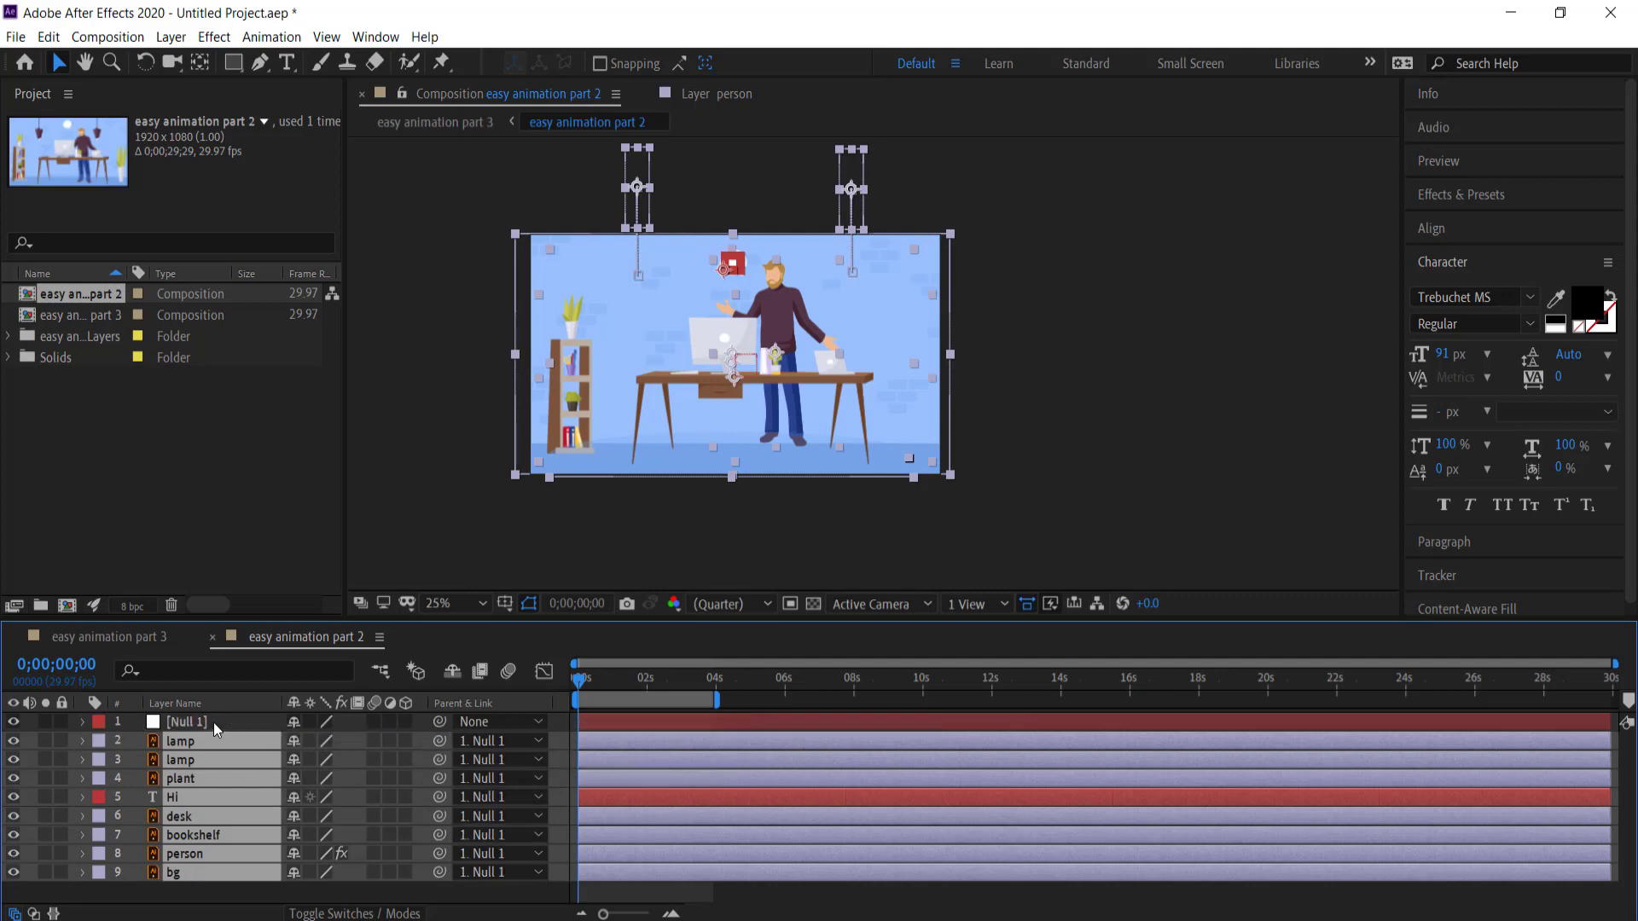
Add the expression wiggle(0.8,5) to Null 1's Position
click(213, 724)
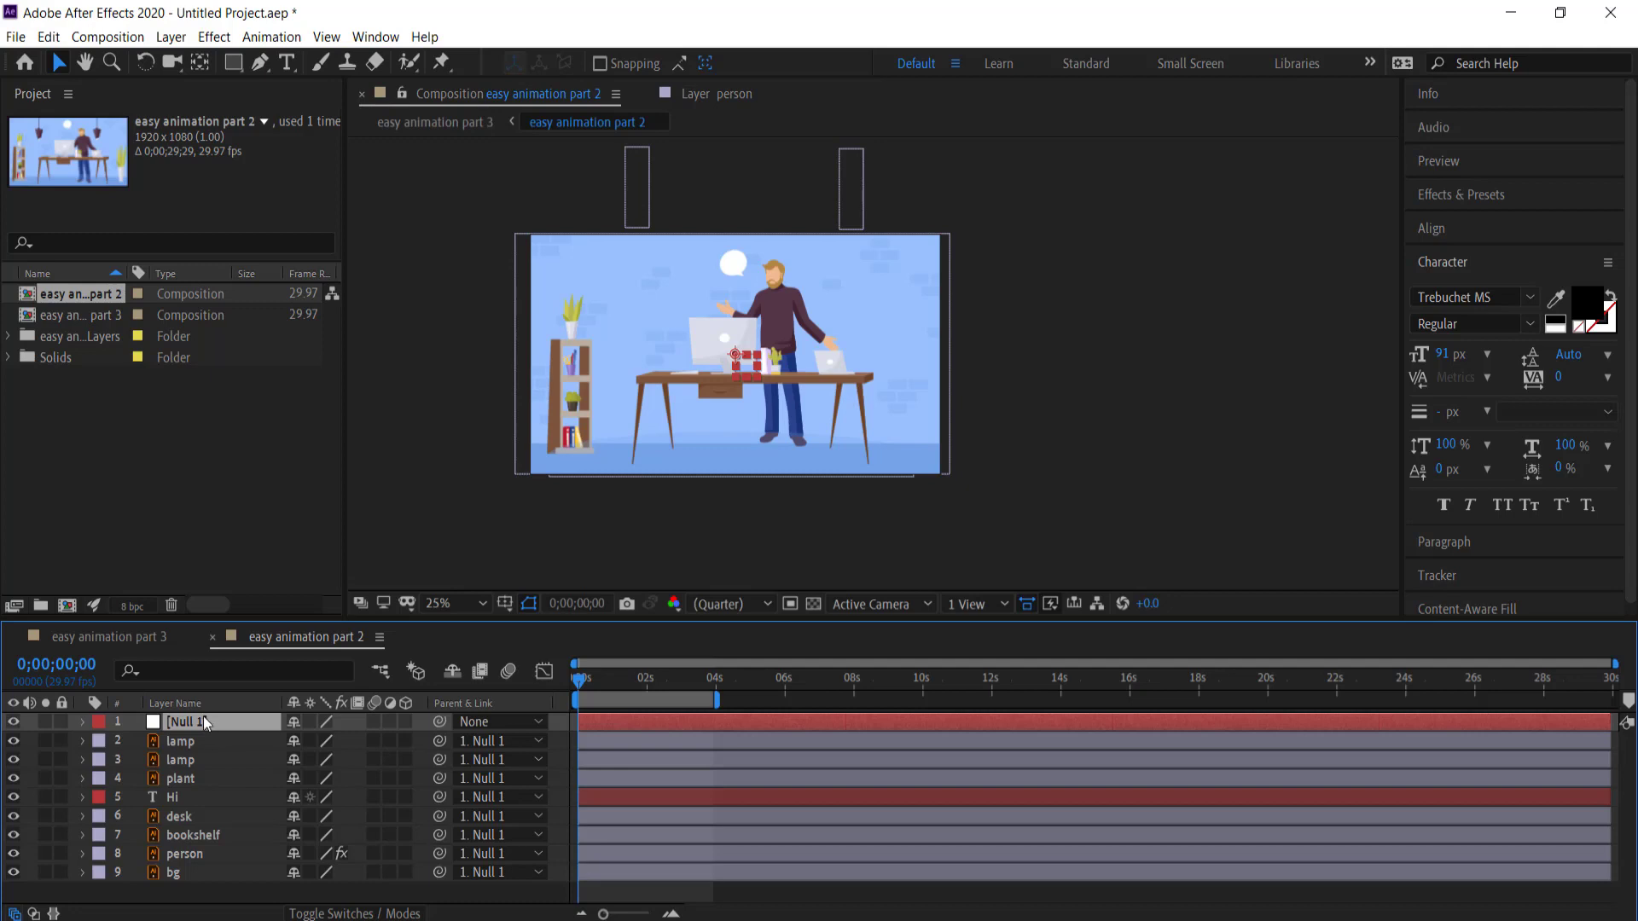
click(83, 722)
click(99, 740)
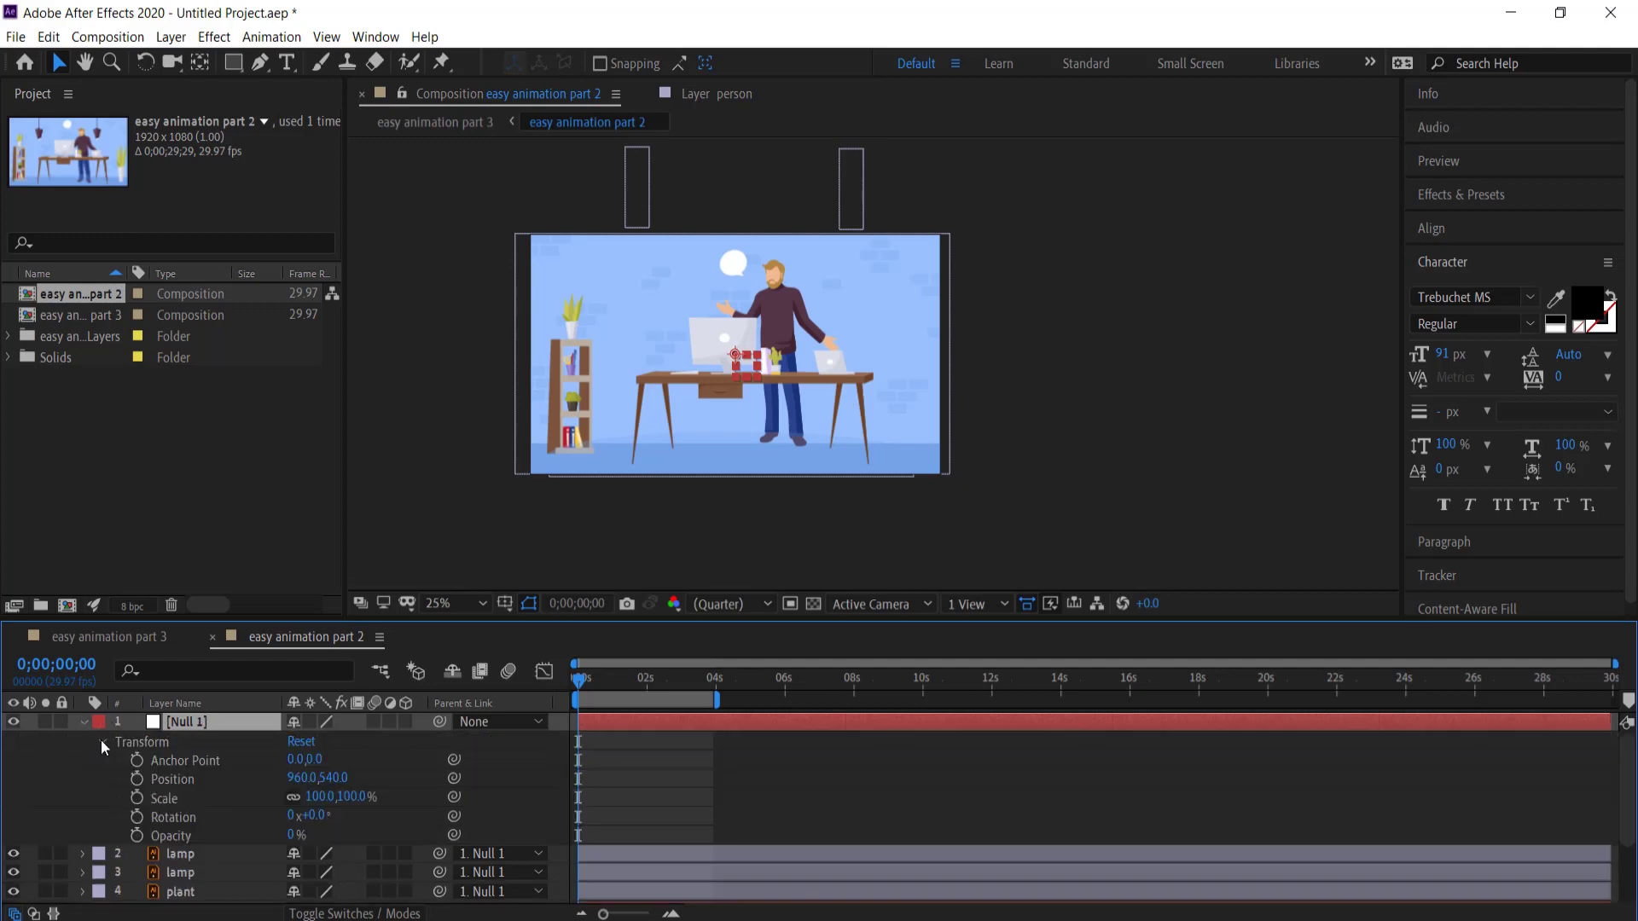
alt+click(136, 779)
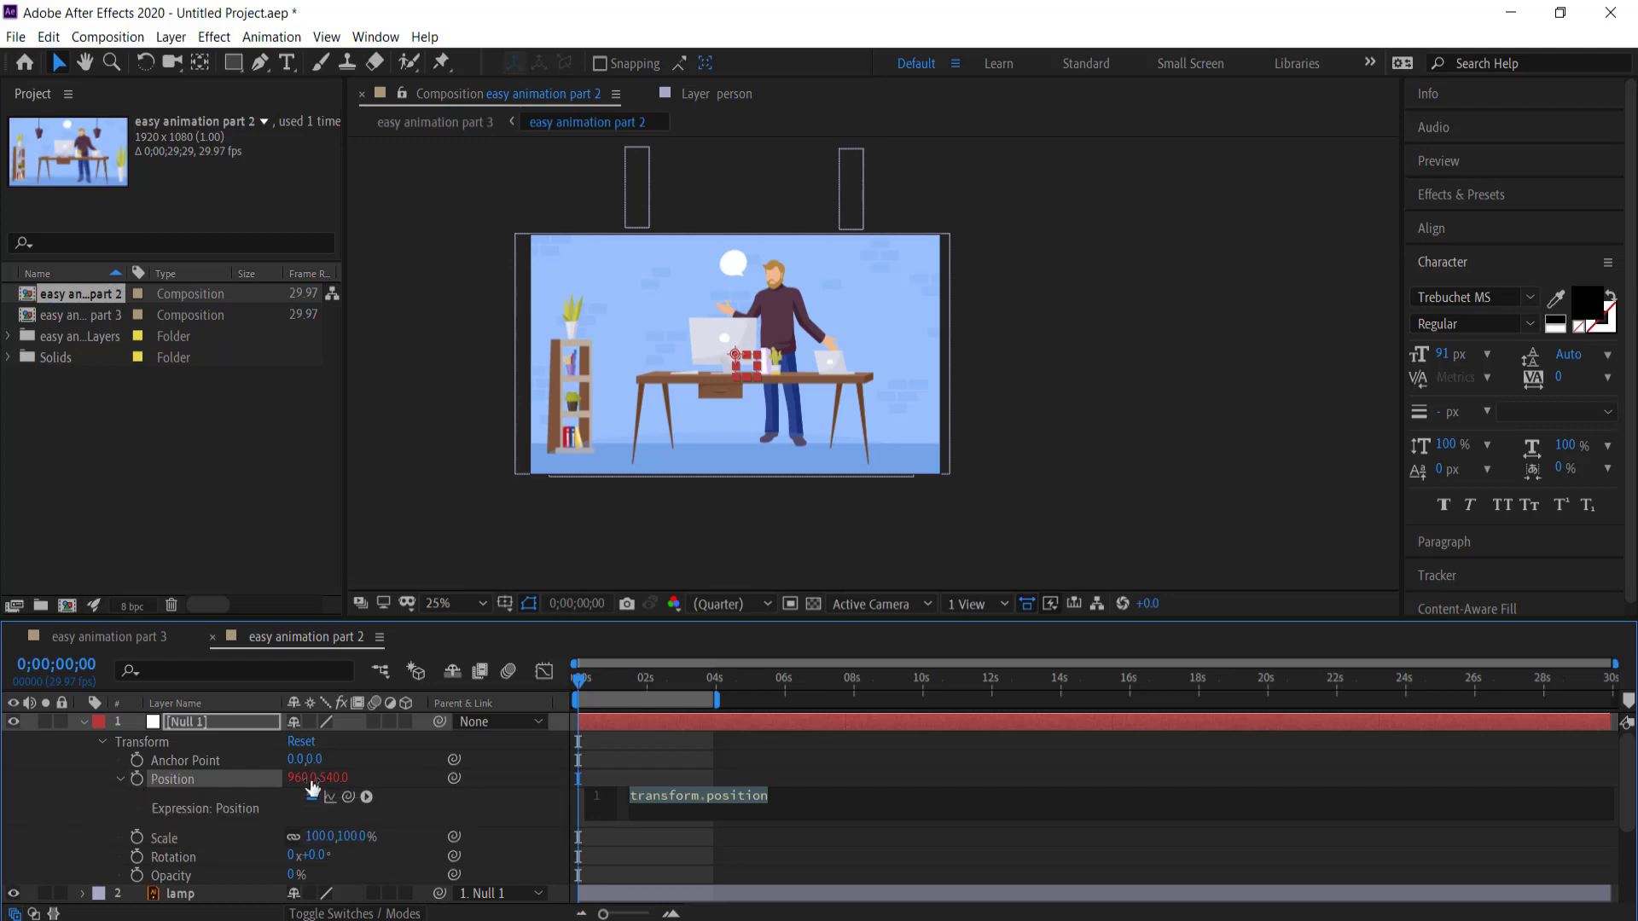
text(wiggle)
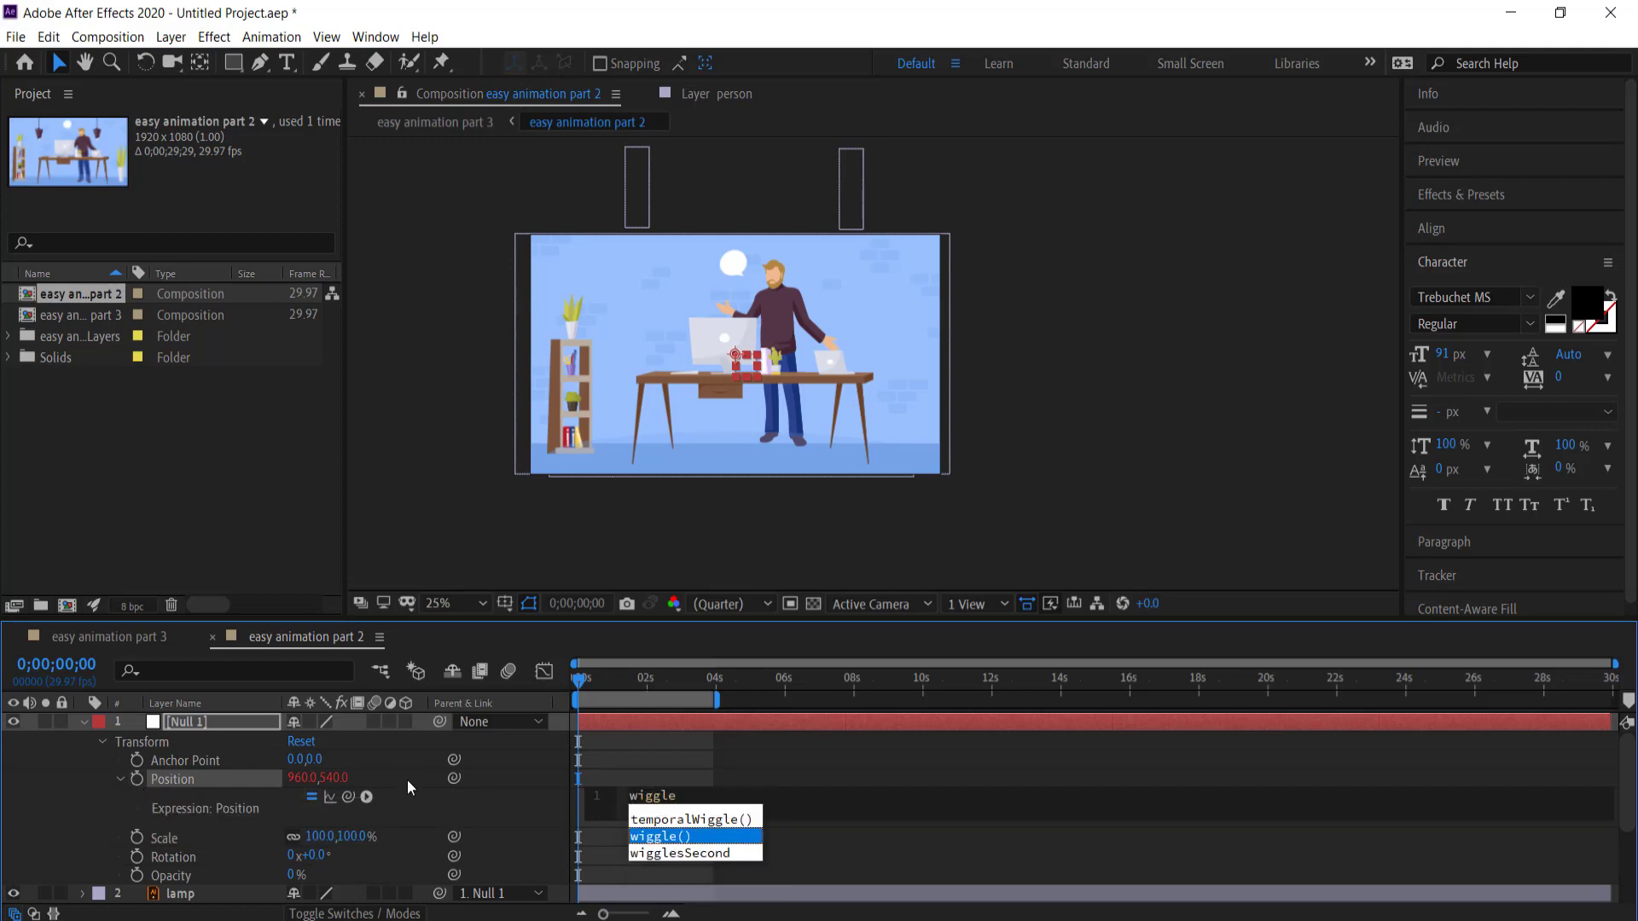
key(Return)
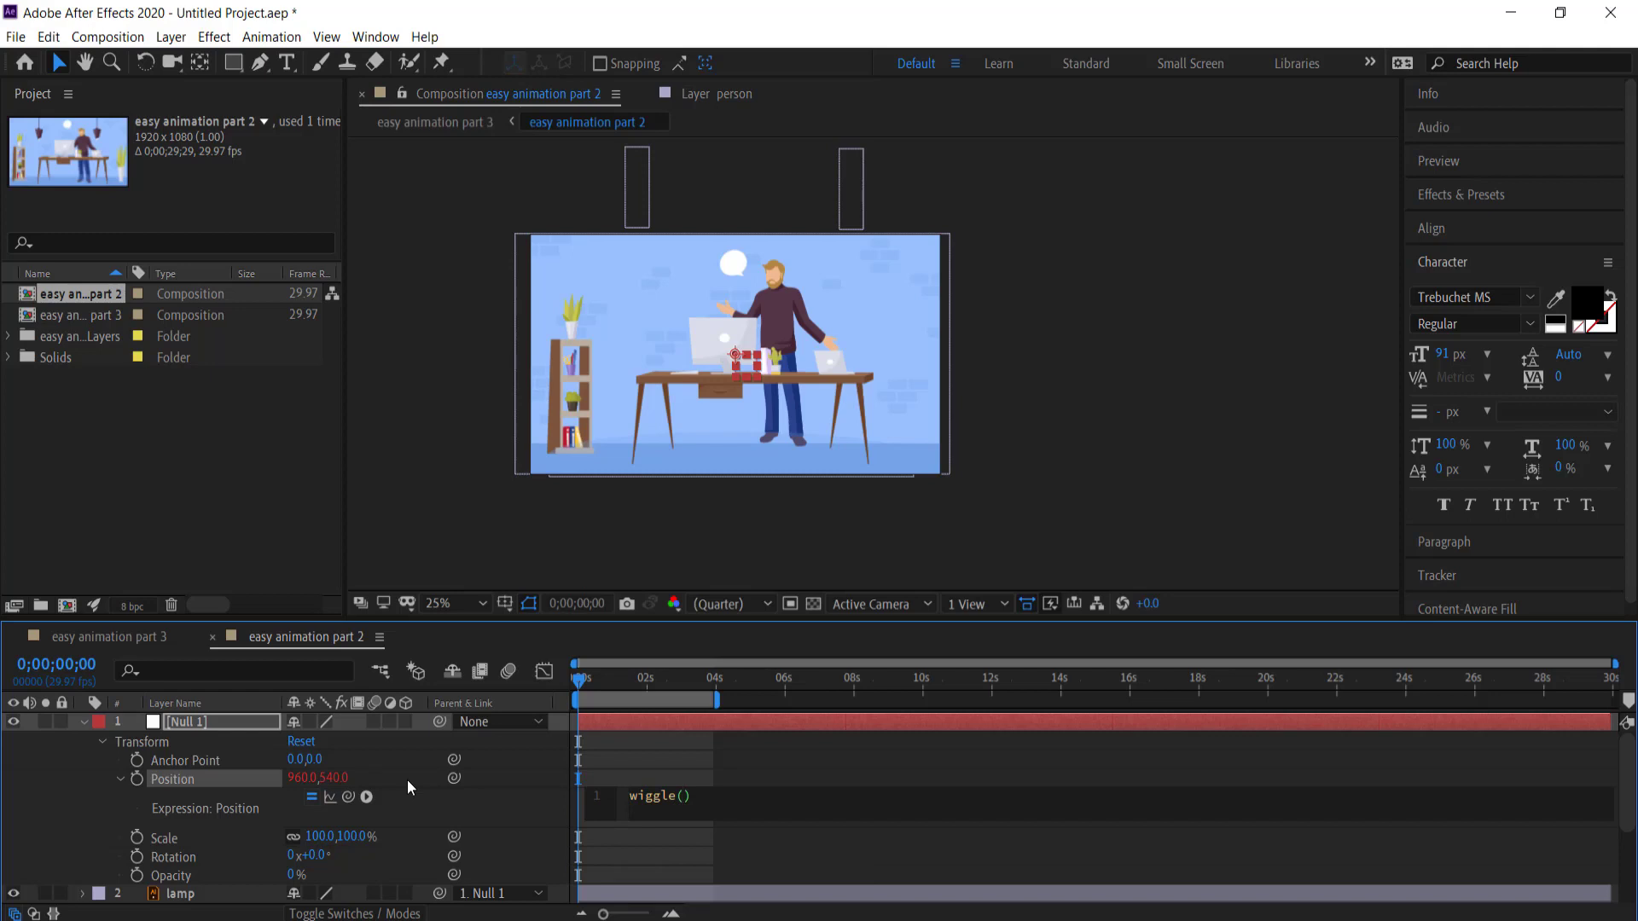
text(0.8,5)
Apply the null's wiggle expression and preview the whole scene's subtle movement from 0;00;00;00
click(576, 684)
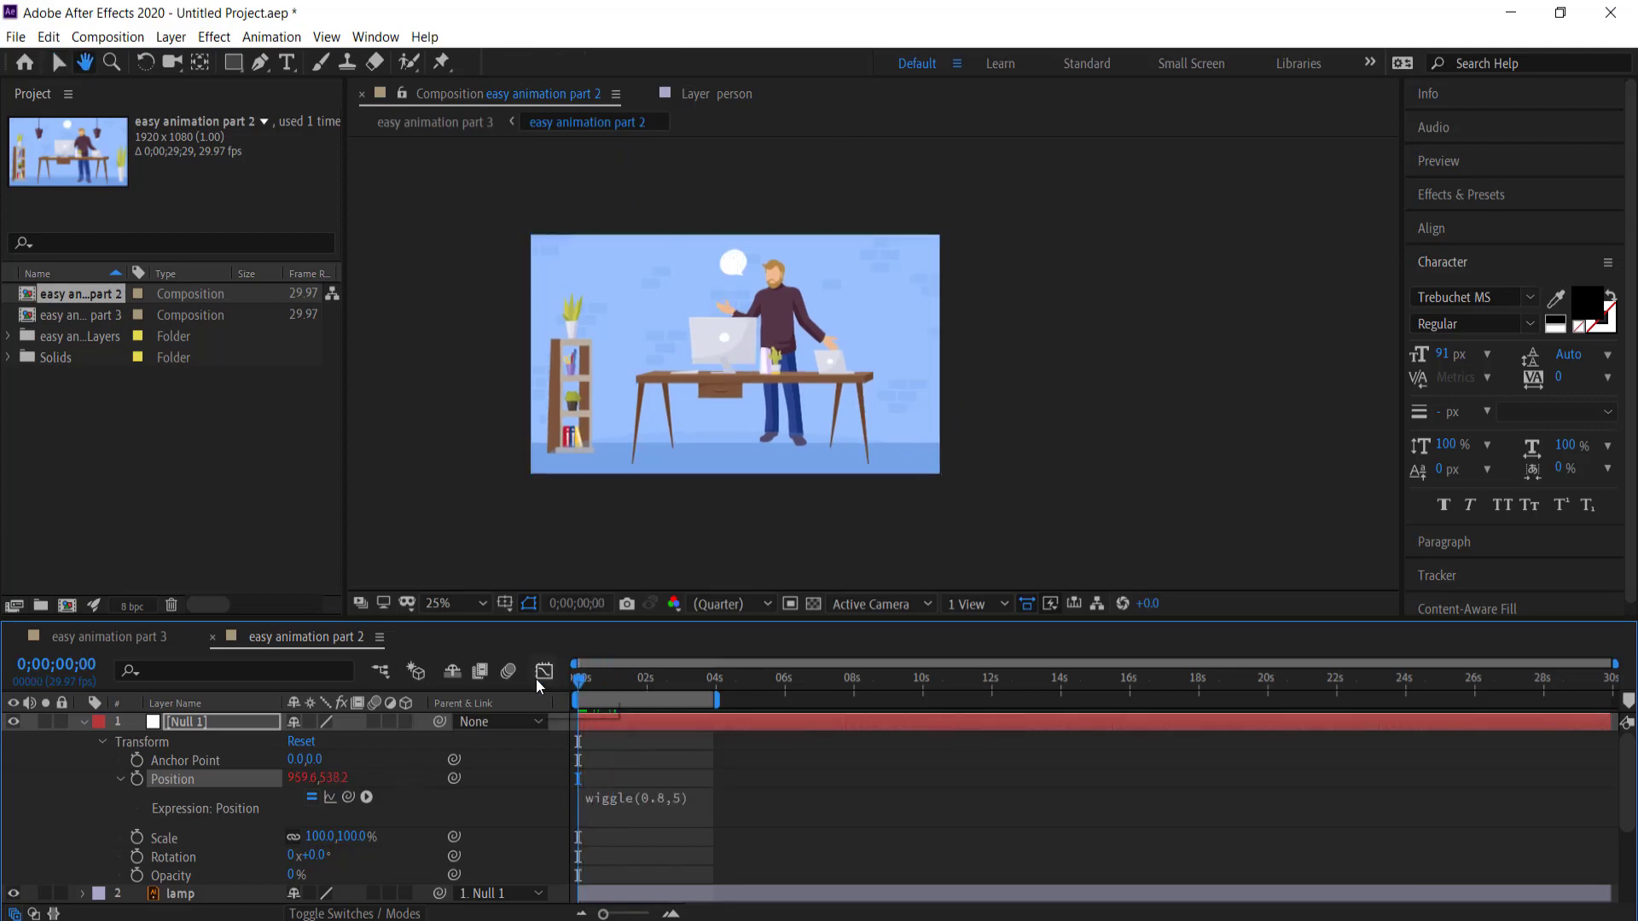
key(space)
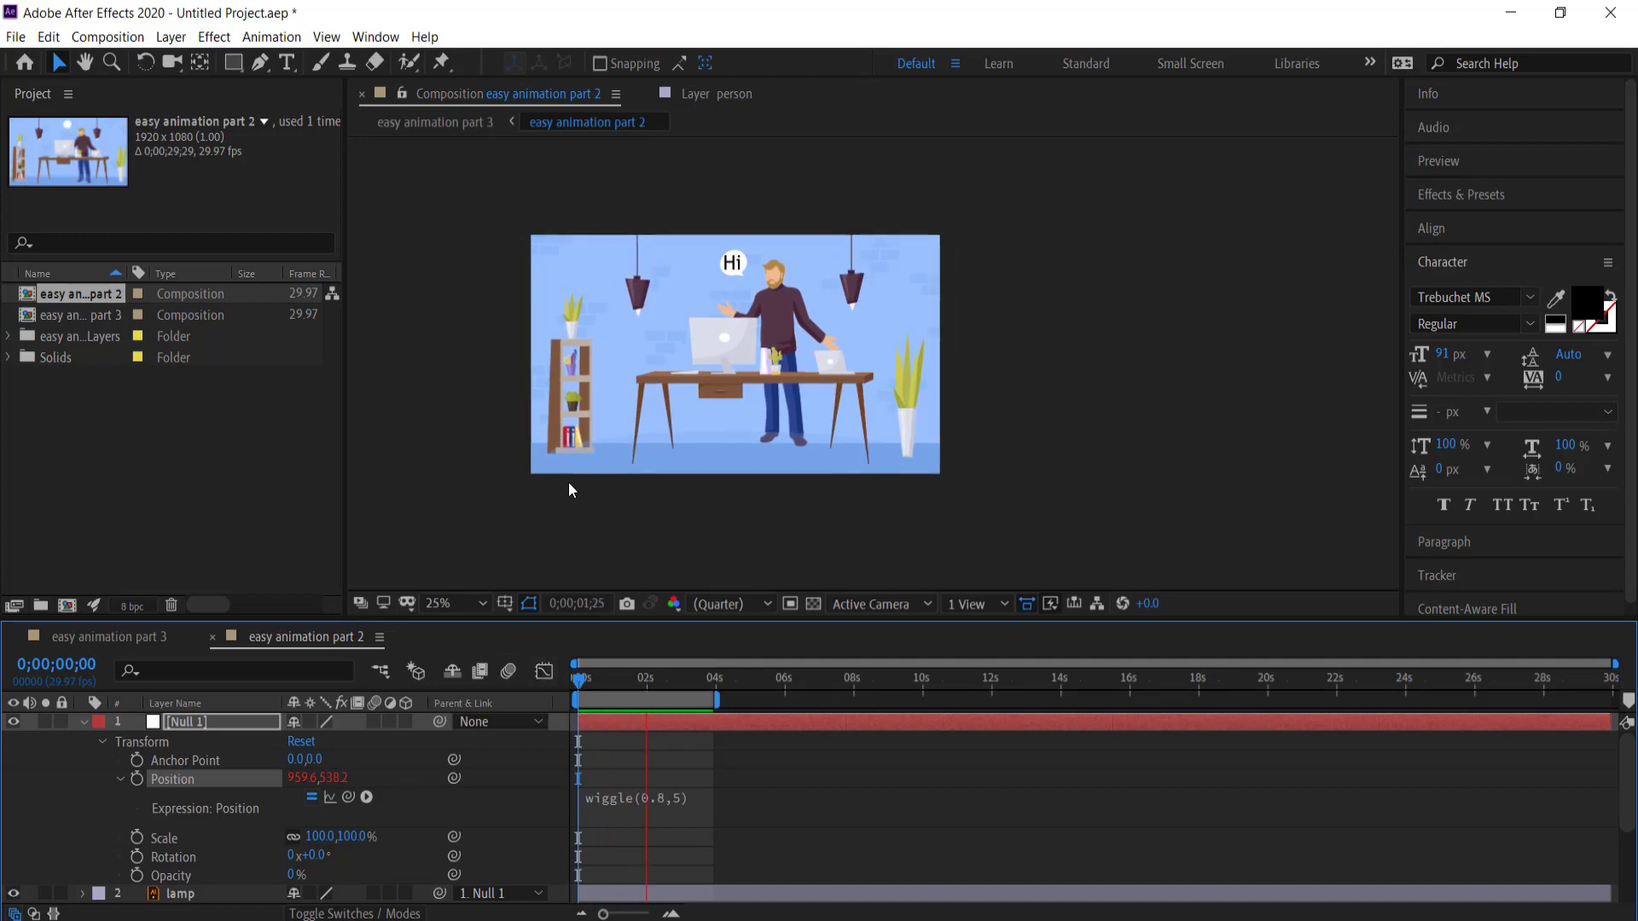
key(space)
scroll(647, 528, up, 2)
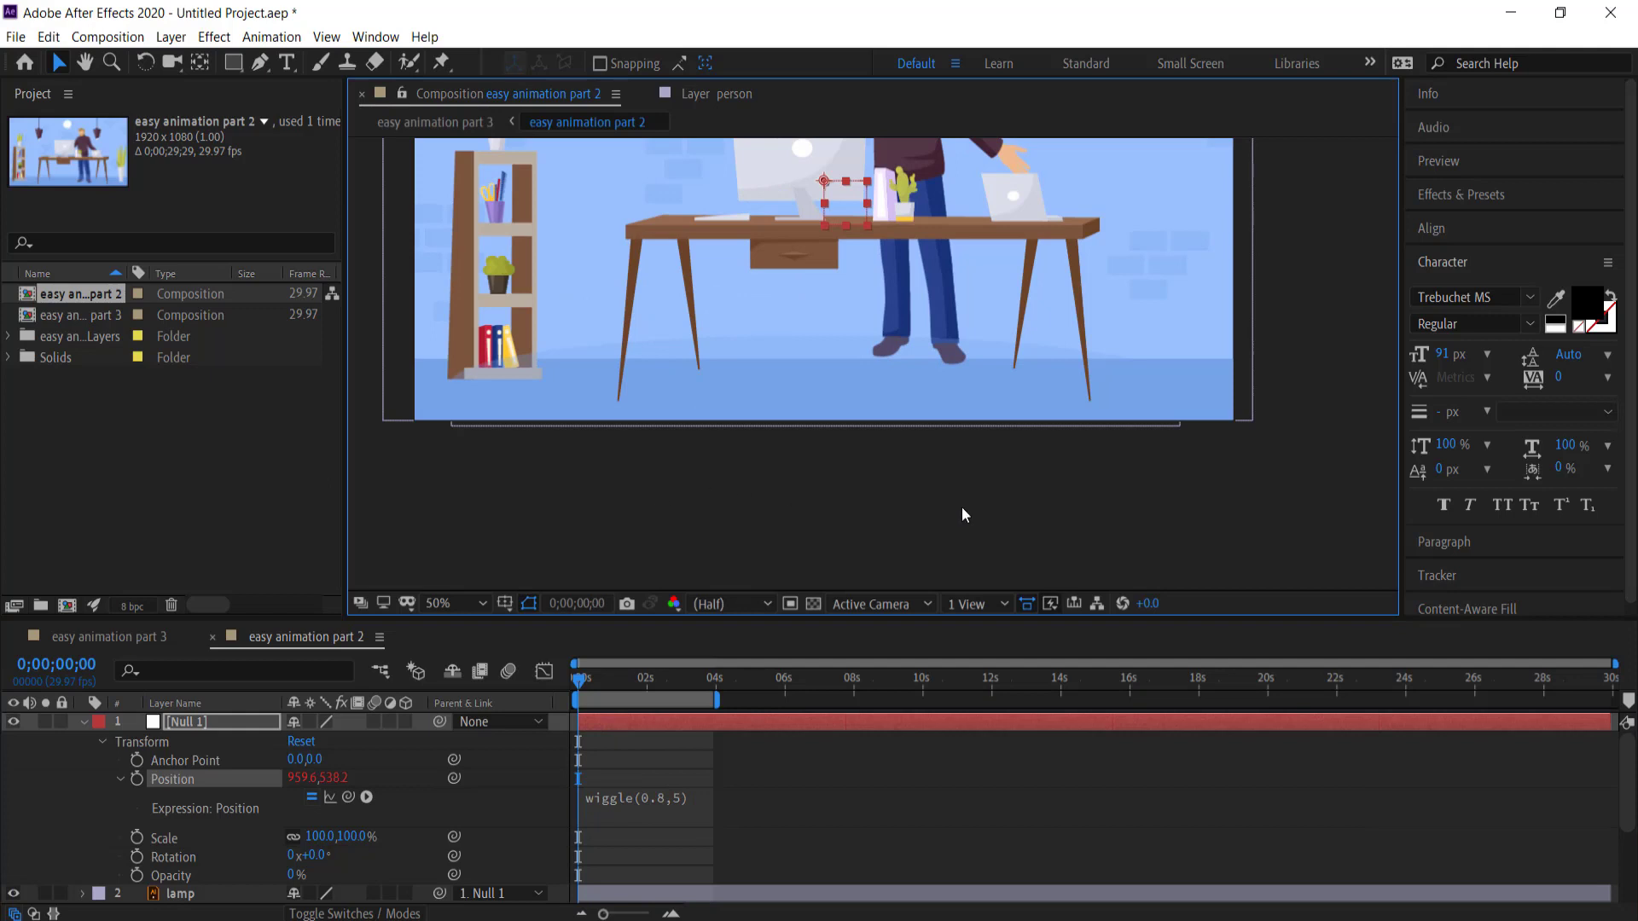
Try wiggle(5,5) as Null 1's Position expression with a preview from 0;00;00;00, and undo the change
key(space)
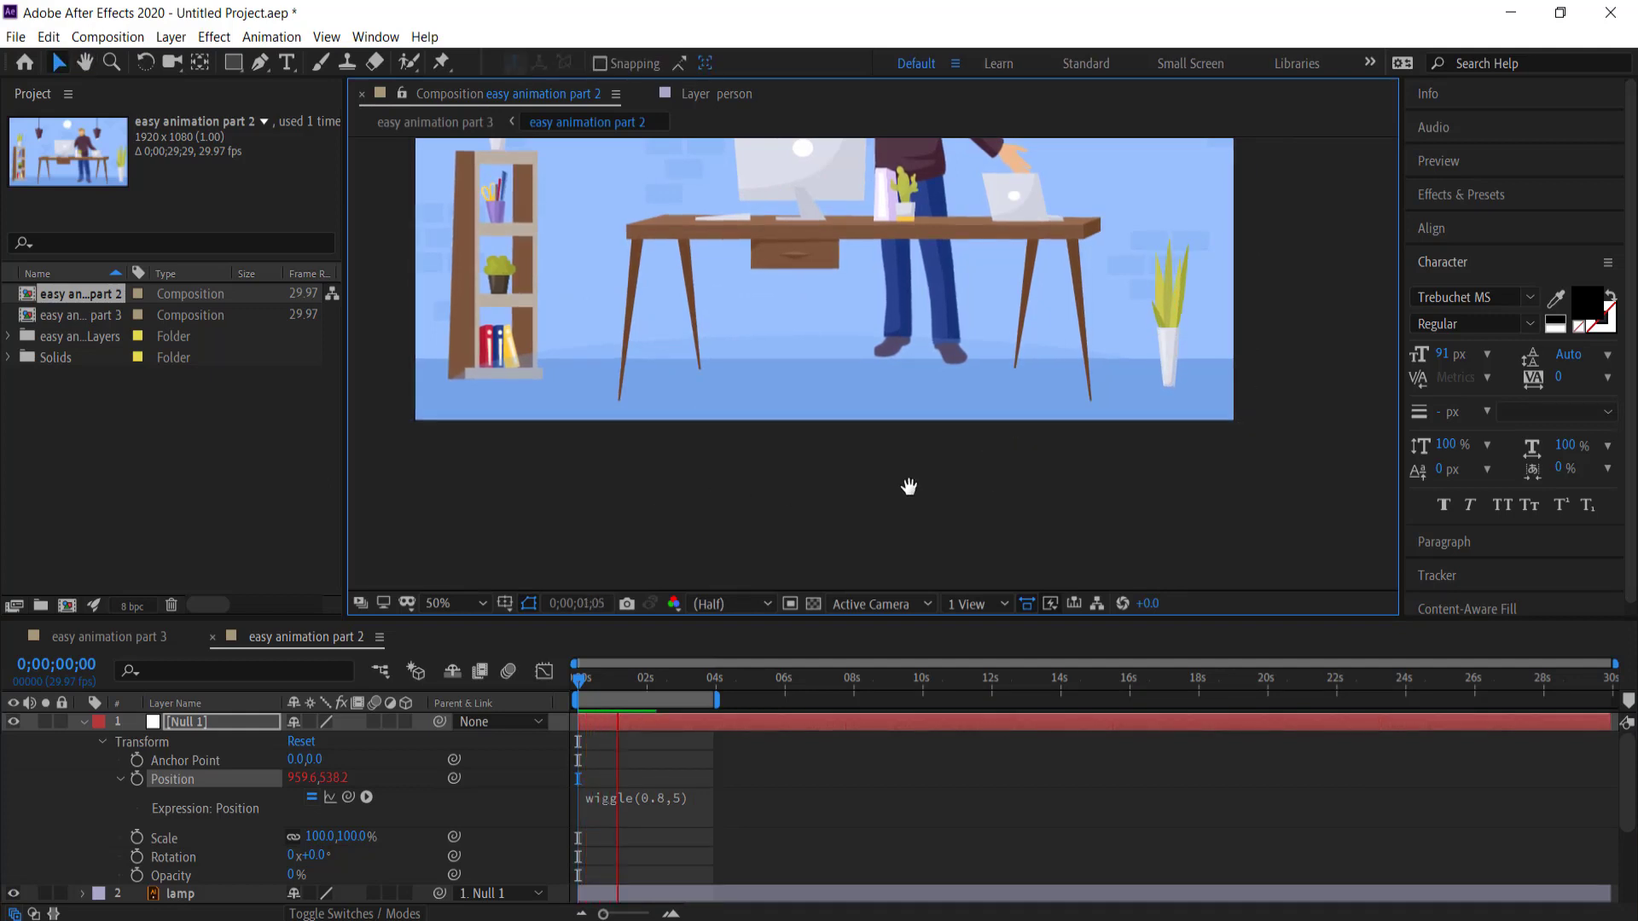
click(665, 800)
click(699, 796)
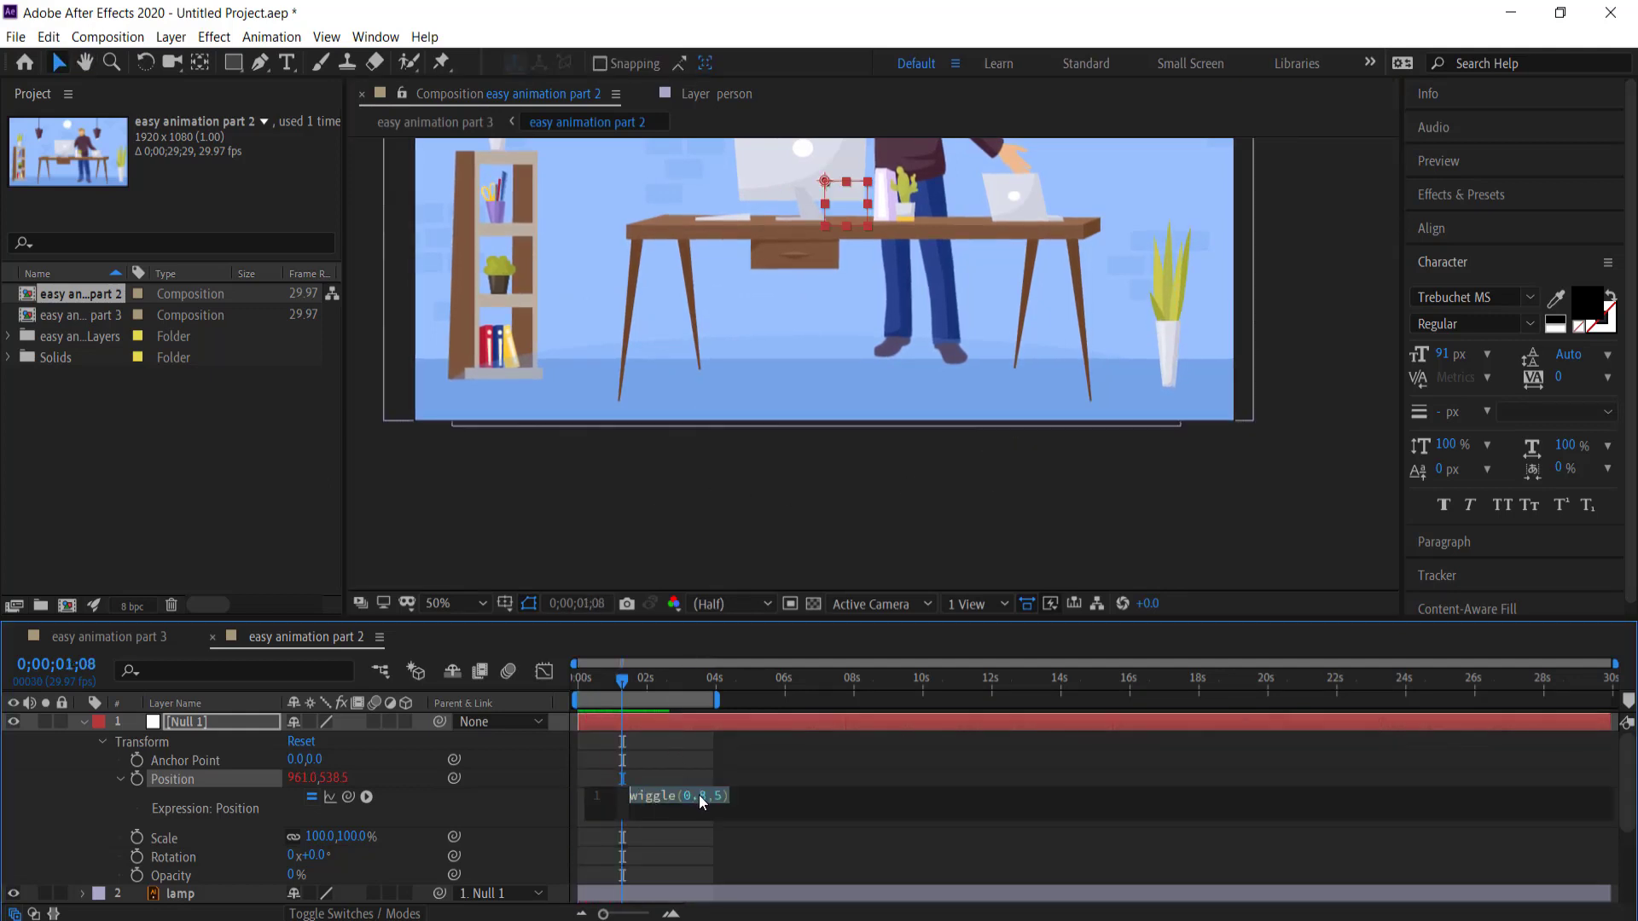
drag(705, 796, 685, 796)
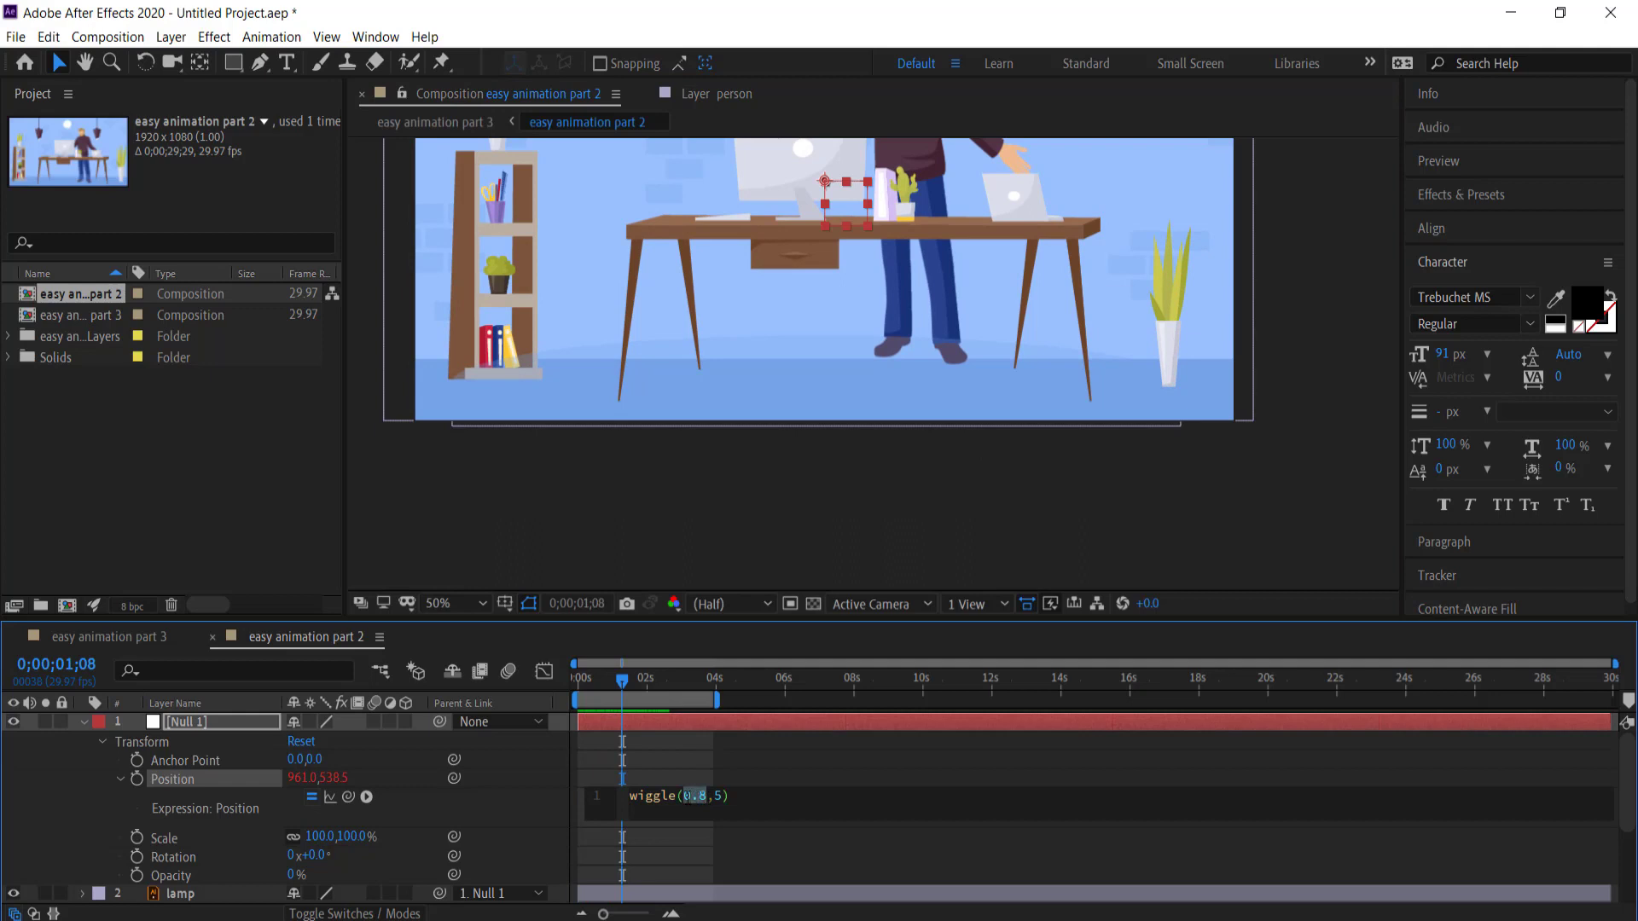
text(5)
drag(622, 681, 520, 687)
key(space)
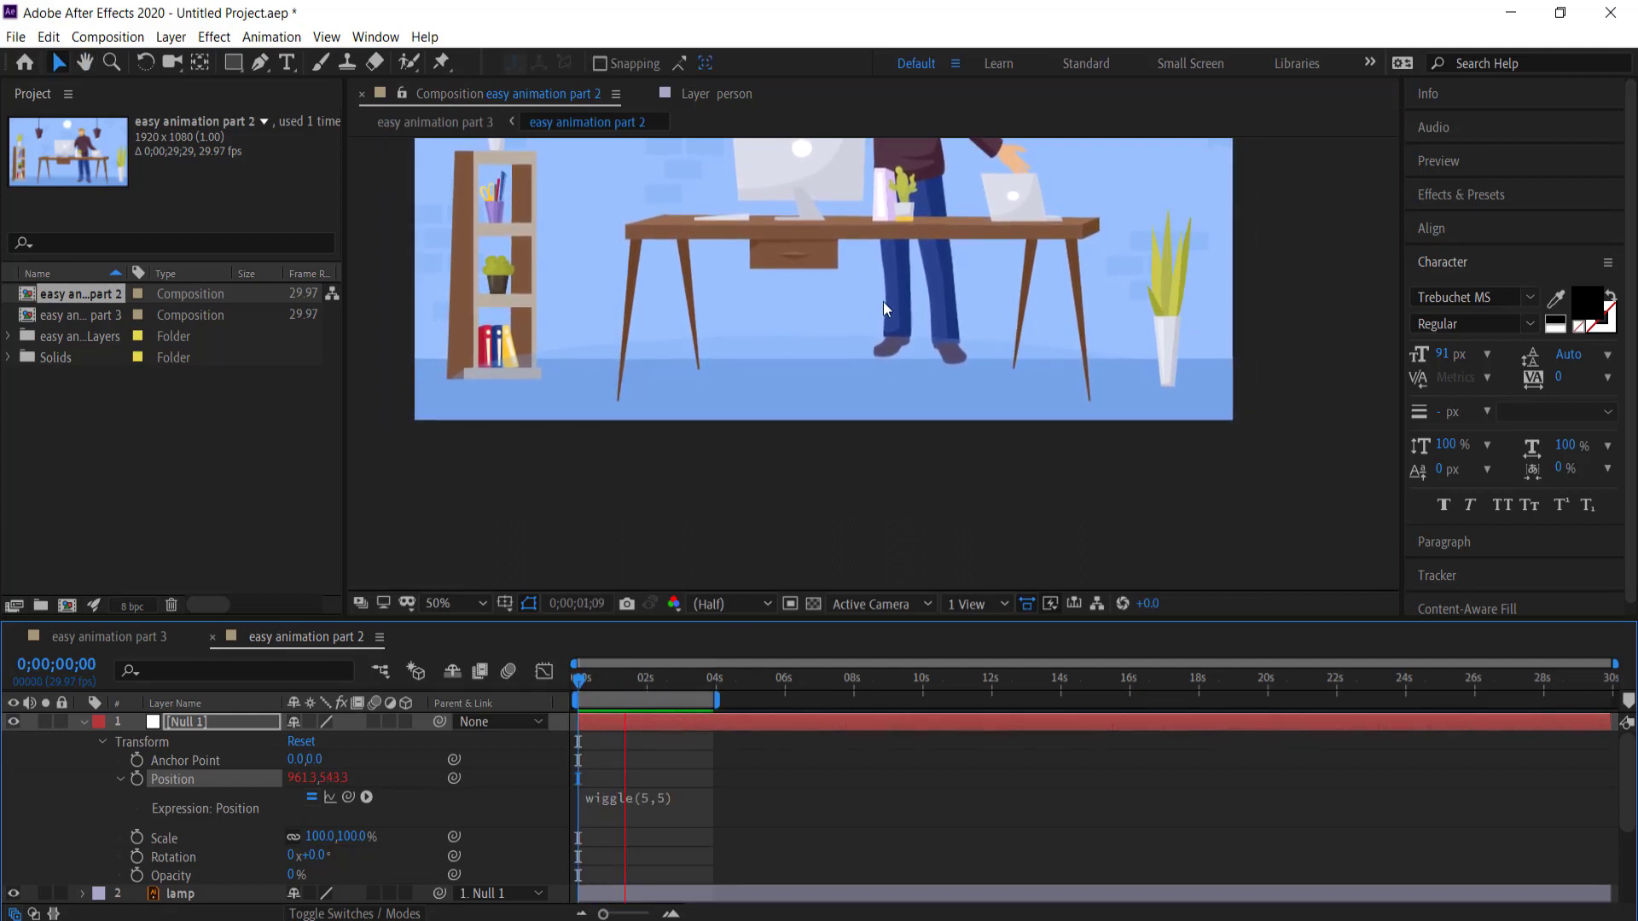
key(space)
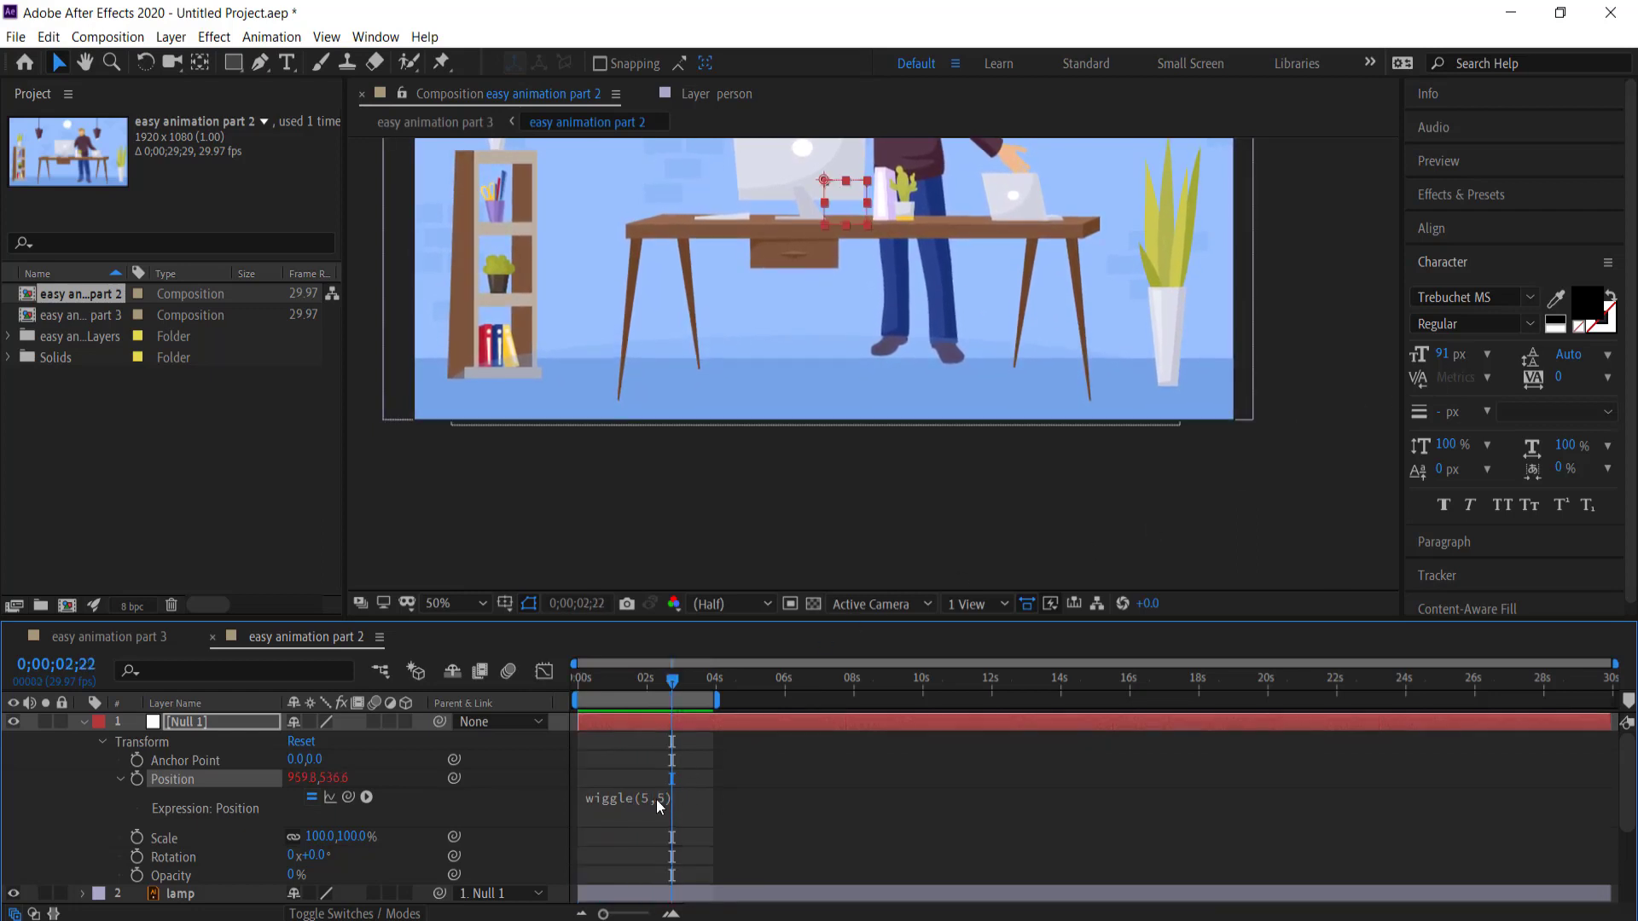
key(ctrl+z)
key(space)
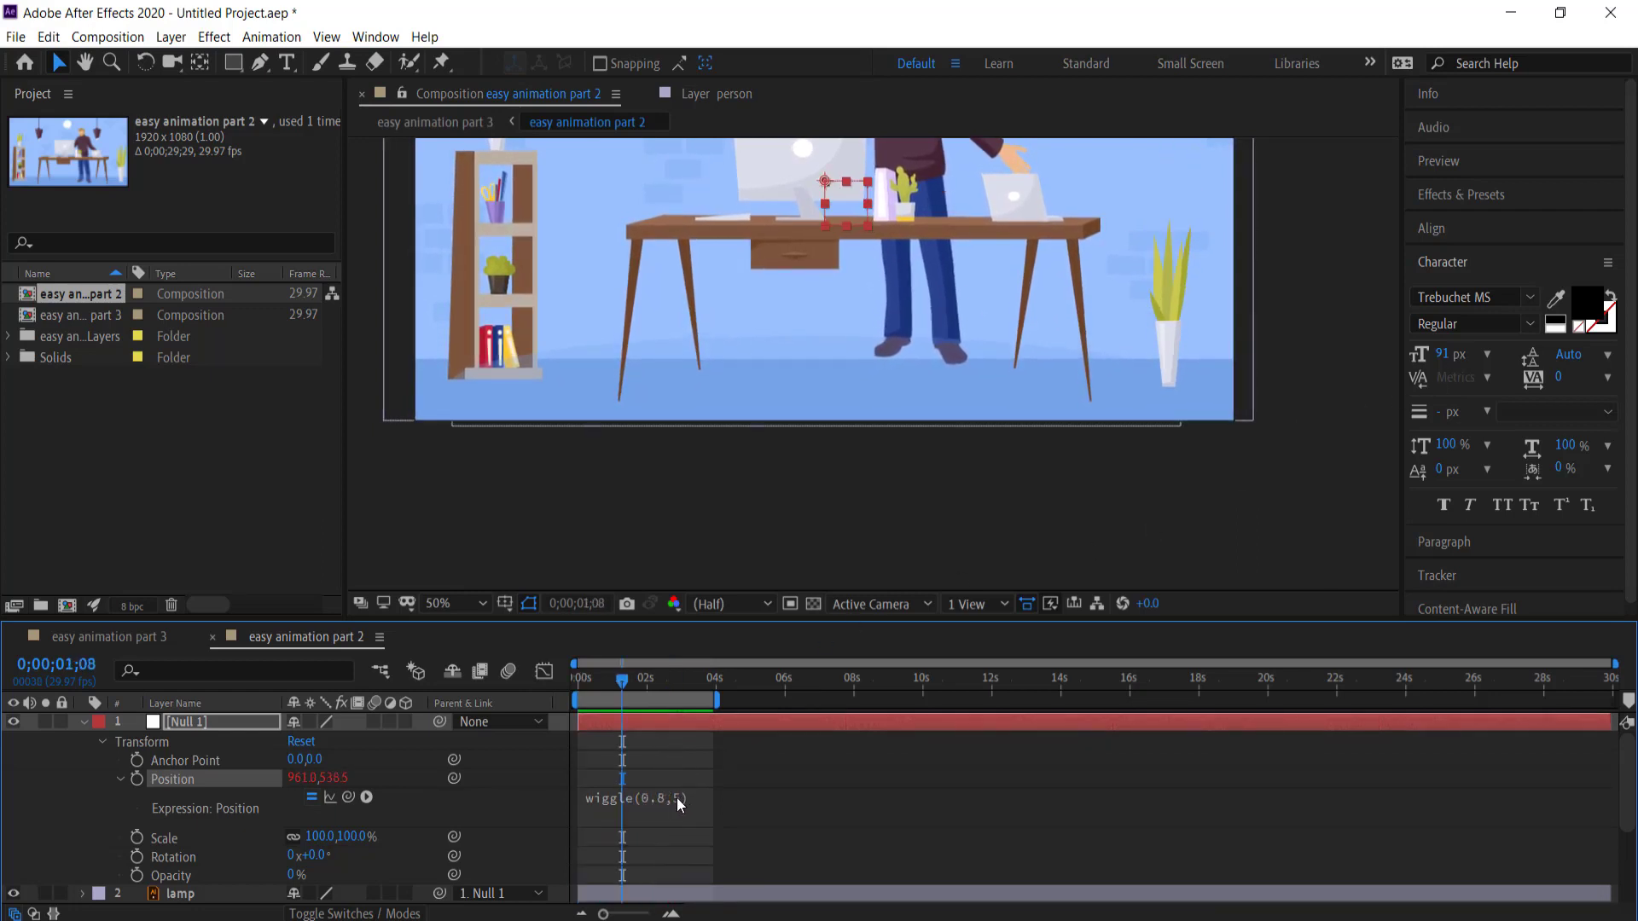
Change Null 1's Position expression to wiggle(0.8,10) and preview the stronger movement from 0;00;00;00
click(680, 806)
click(718, 795)
double_click(717, 796)
text(1)
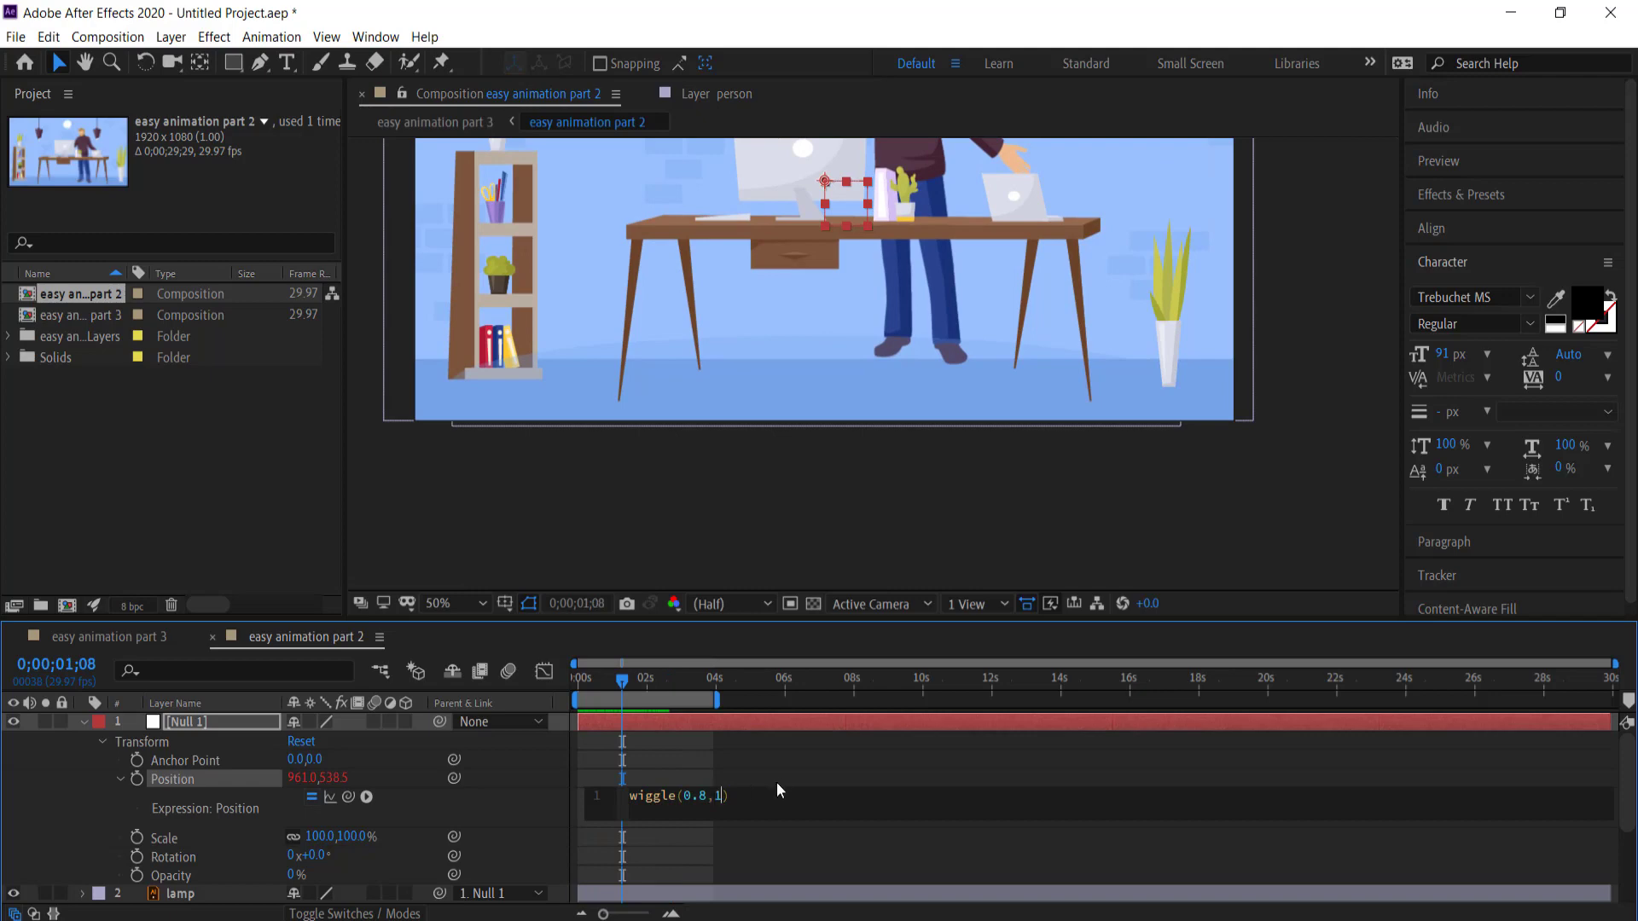
text(0)
click(578, 682)
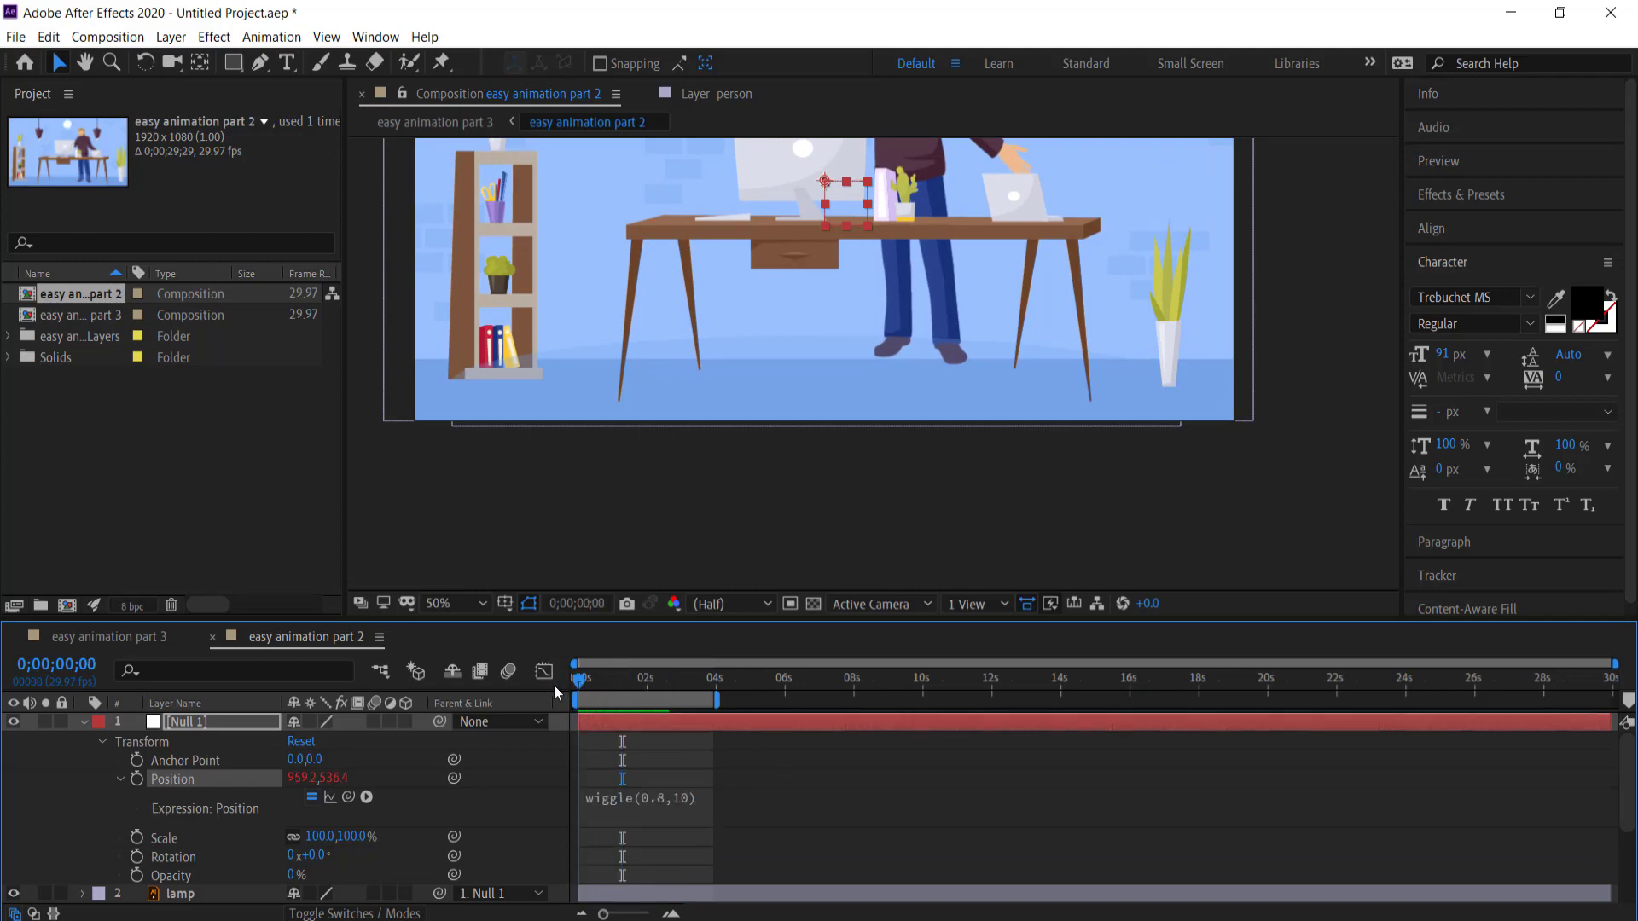
key(space)
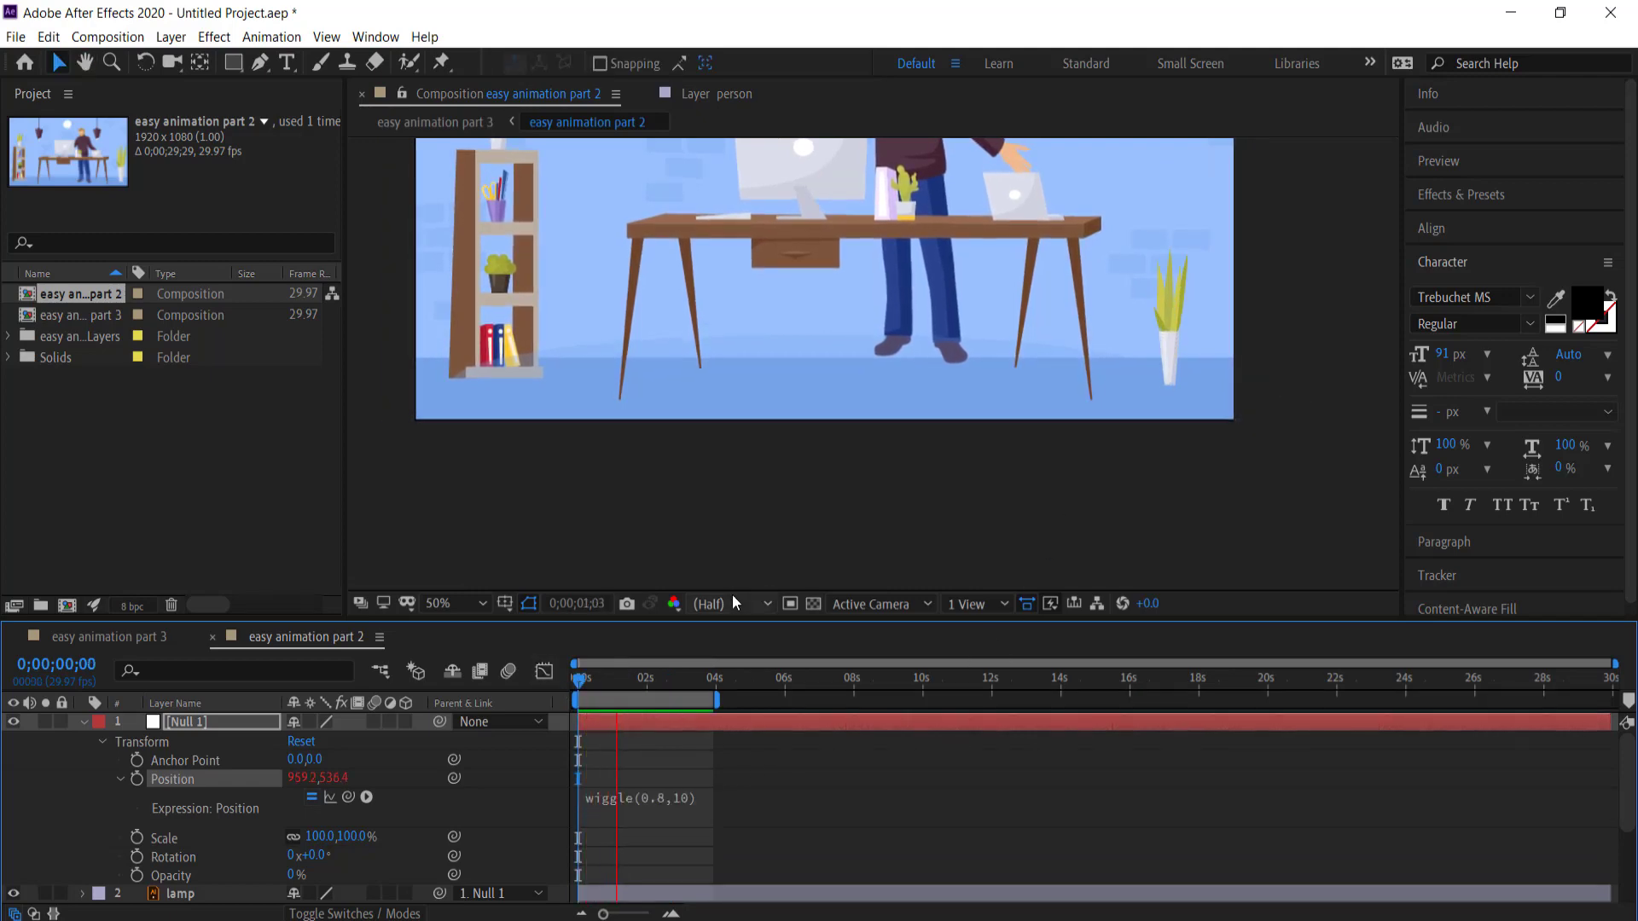
Play back the animation from 0;00;00;00 with the lamps, person and "Hi" bubble in view, stopping near the work area's end
scroll(1291, 377, up, 2)
scroll(1292, 377, down, 4)
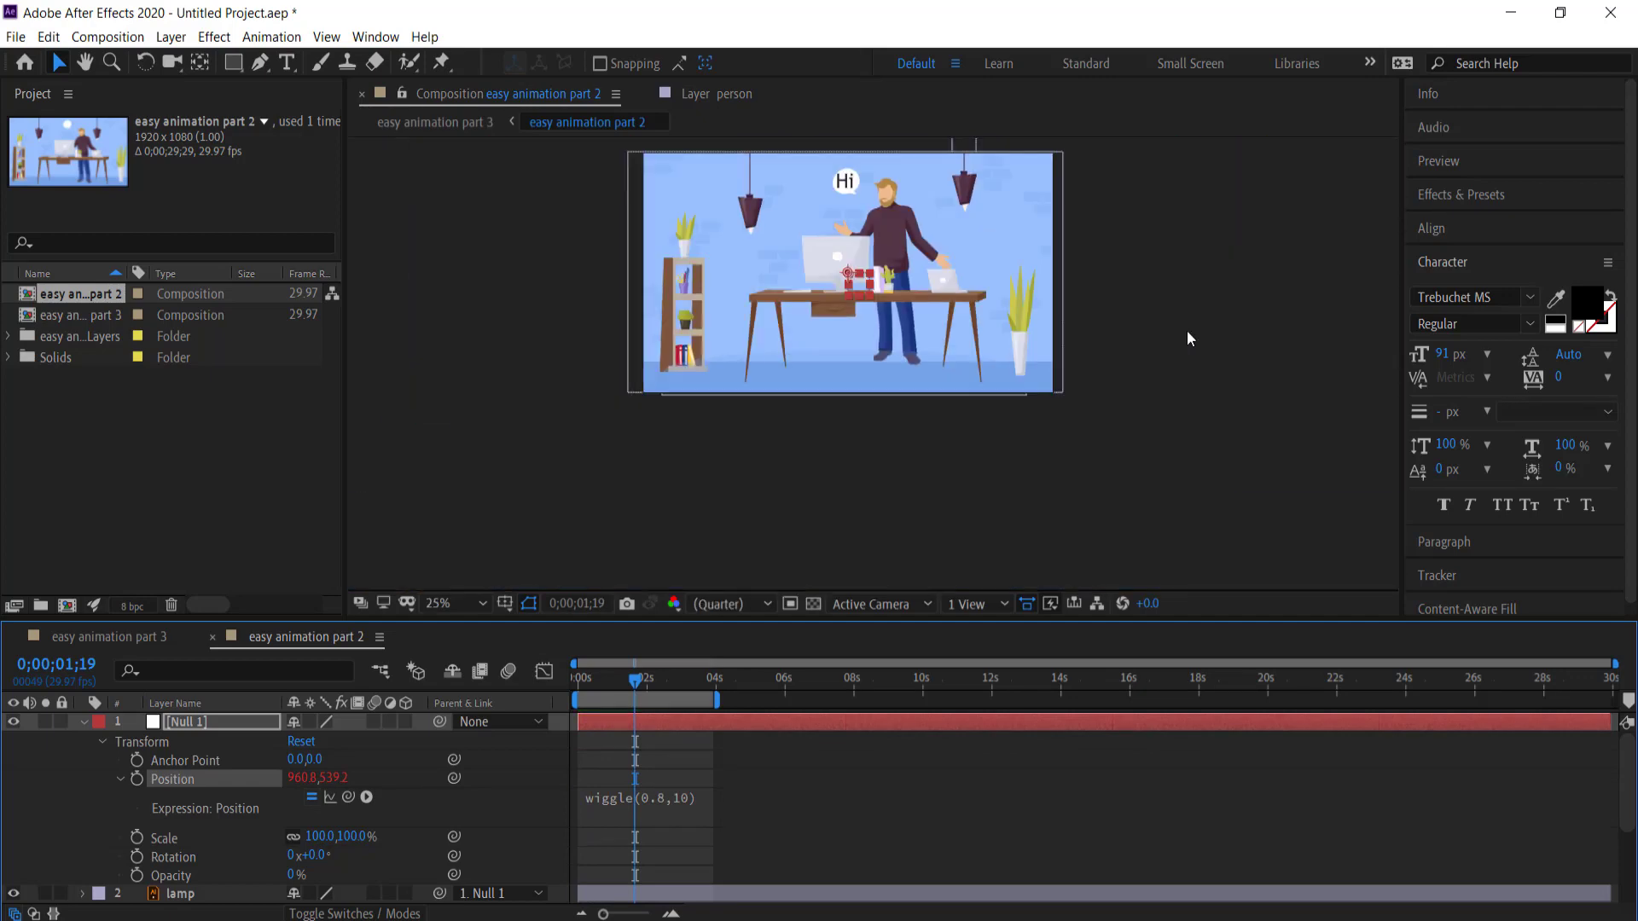
scroll(945, 363, up, 2)
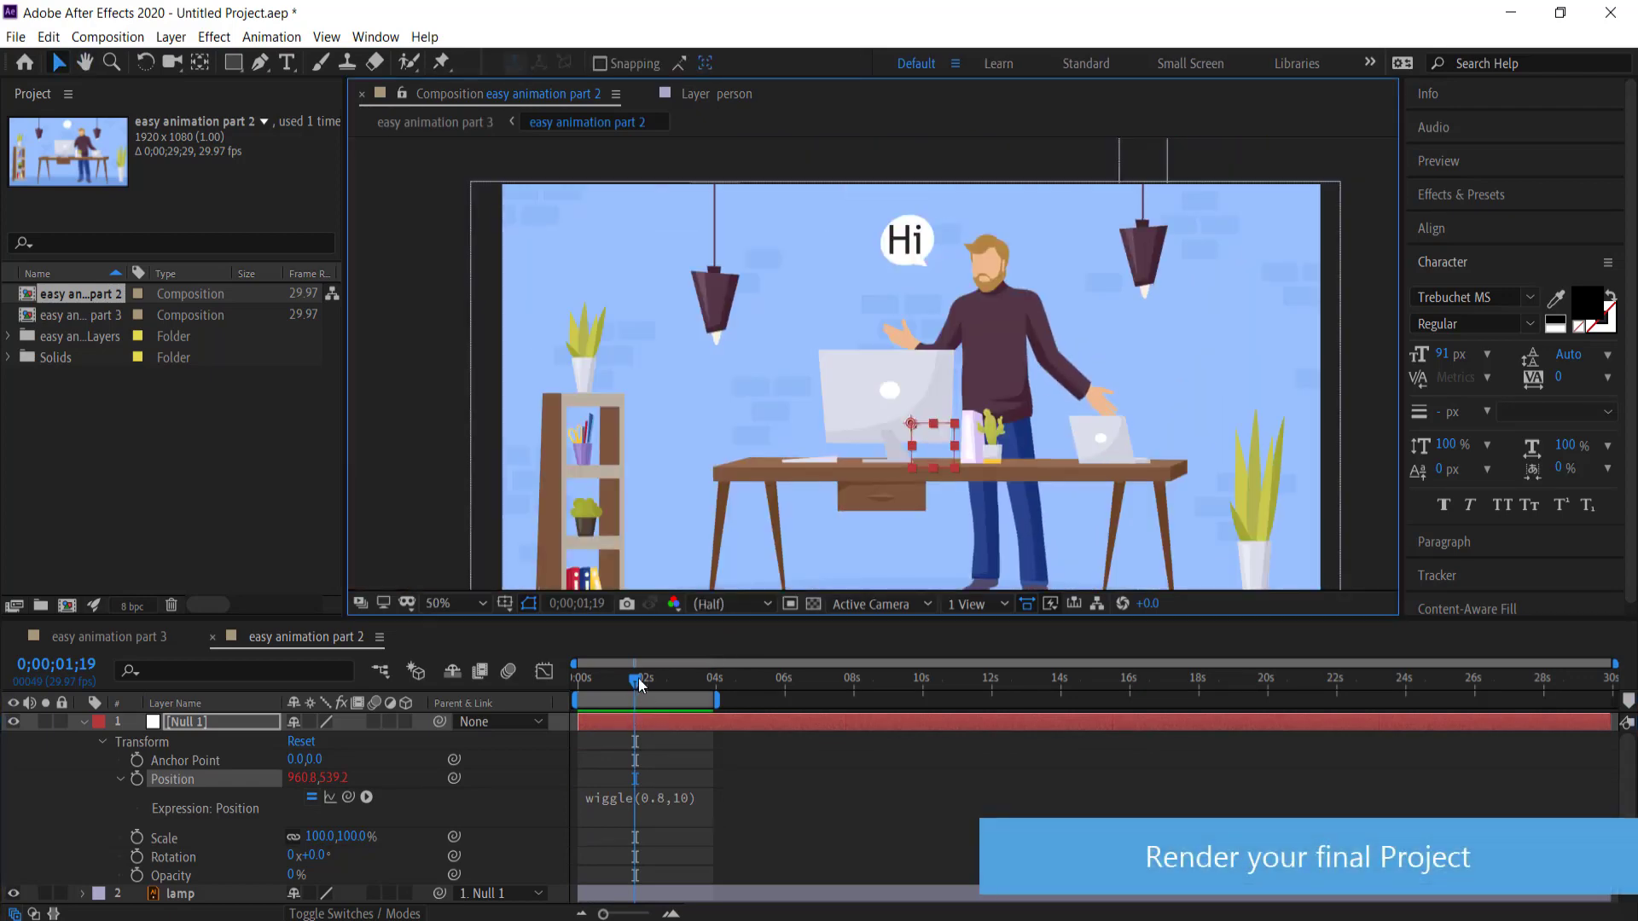
drag(635, 680, 552, 684)
key(space)
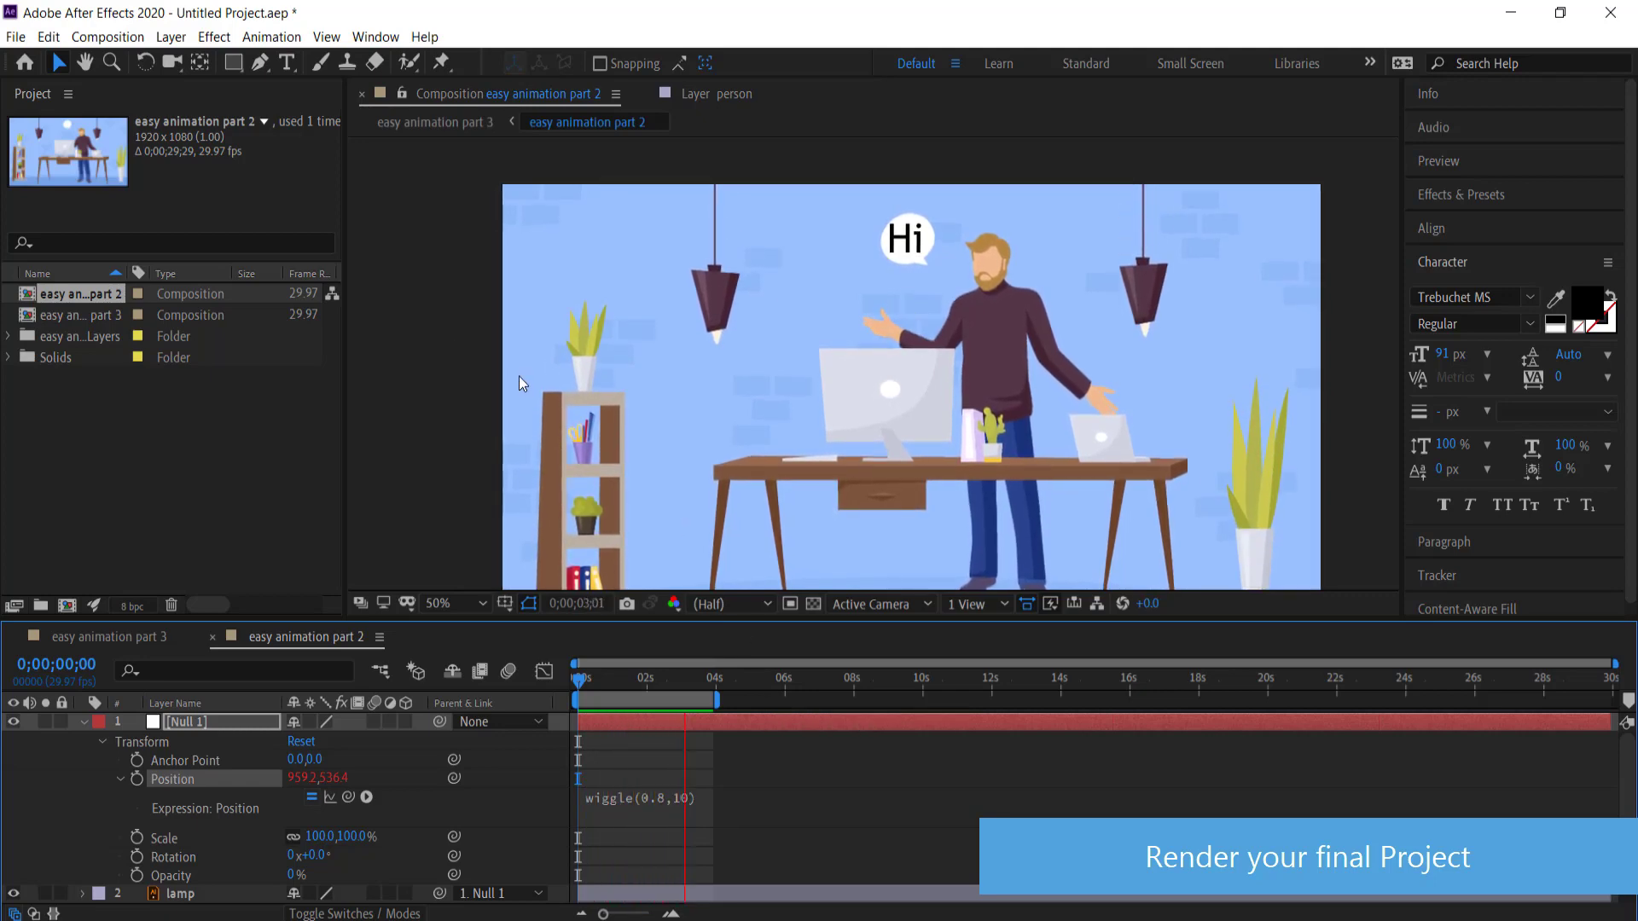
key(space)
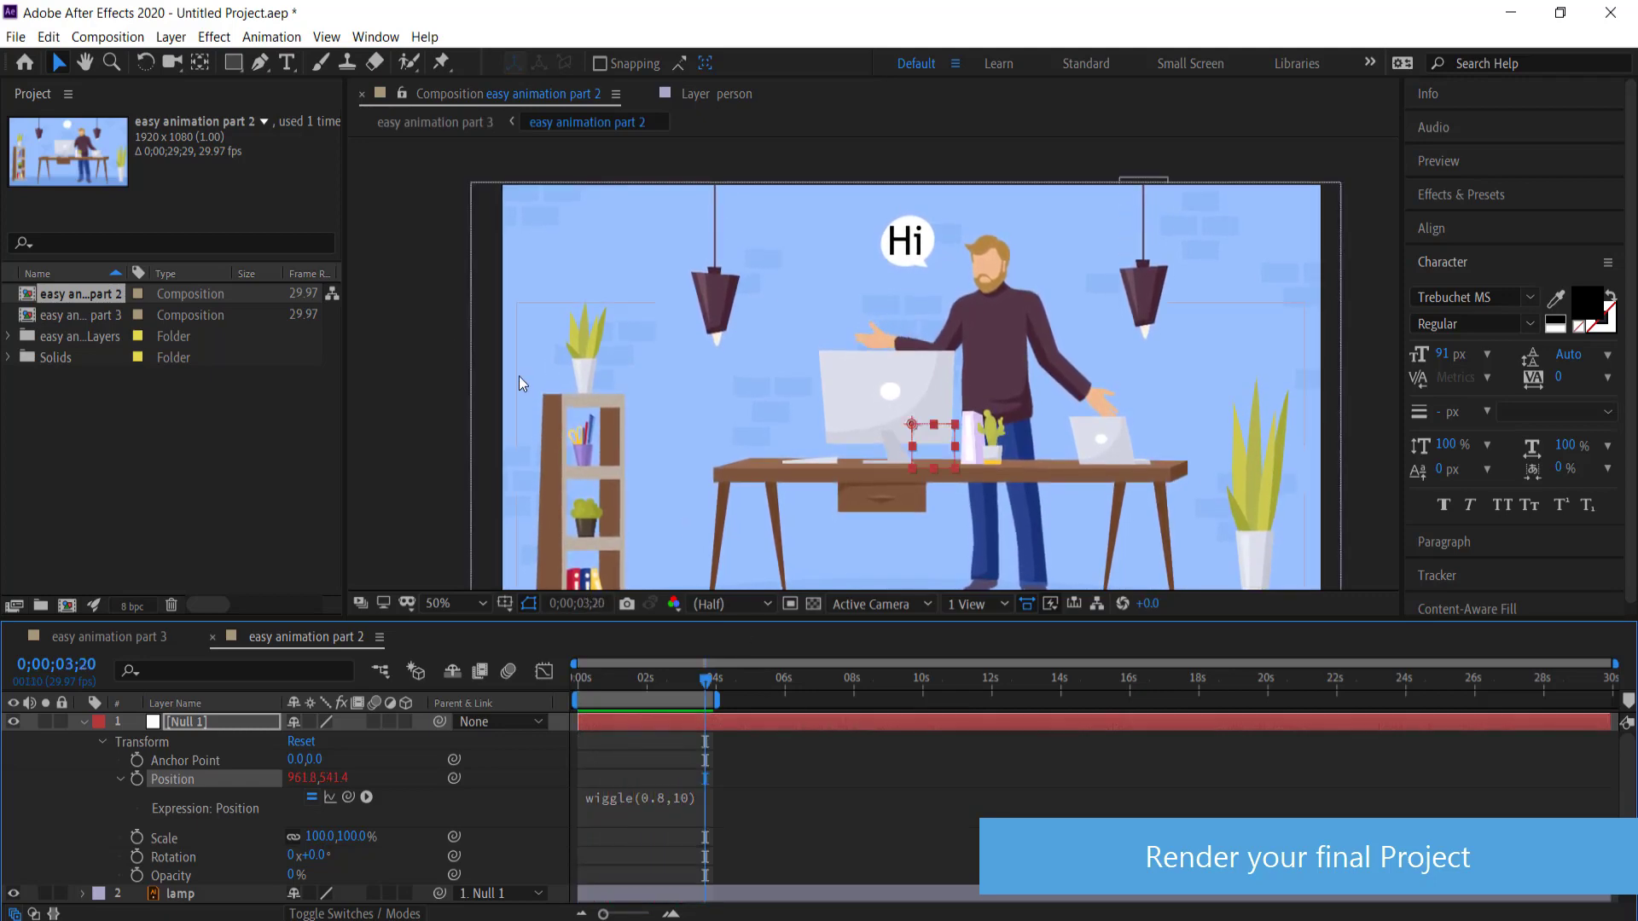